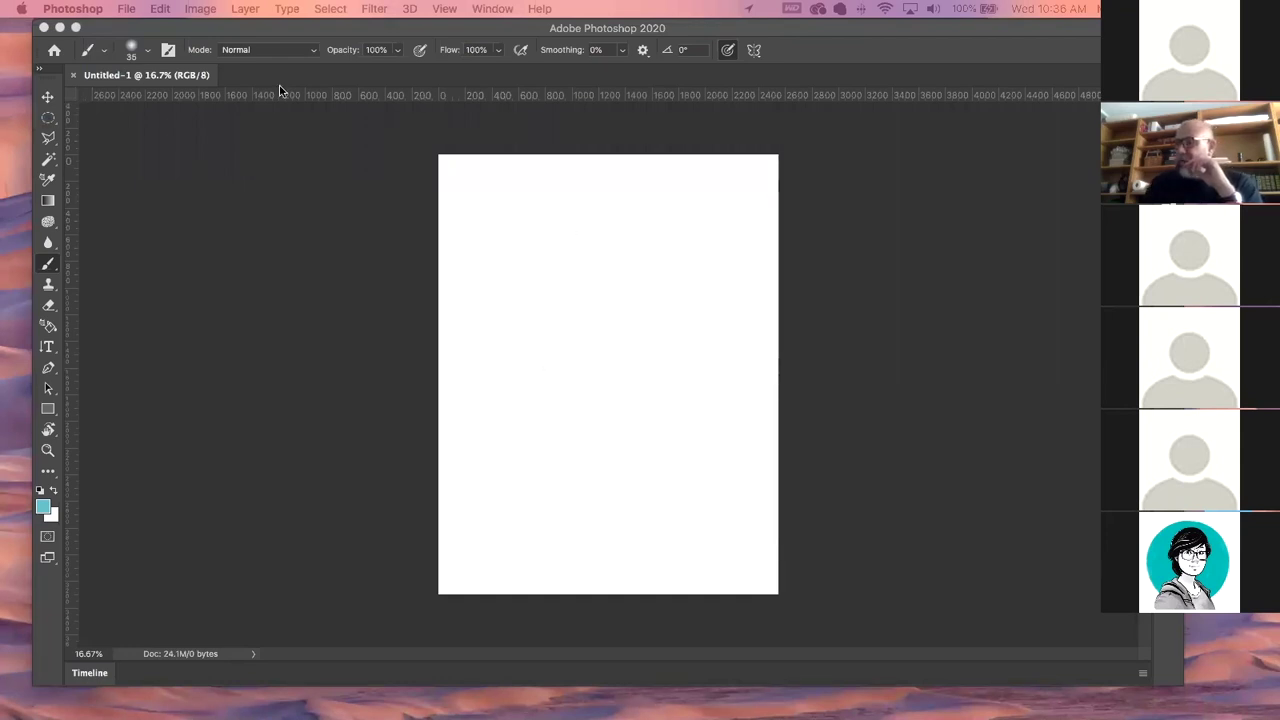
# Enlarge the saved tool presets list and load the Spatter Soft 1 brush preset.
pyautogui.click(146, 52)
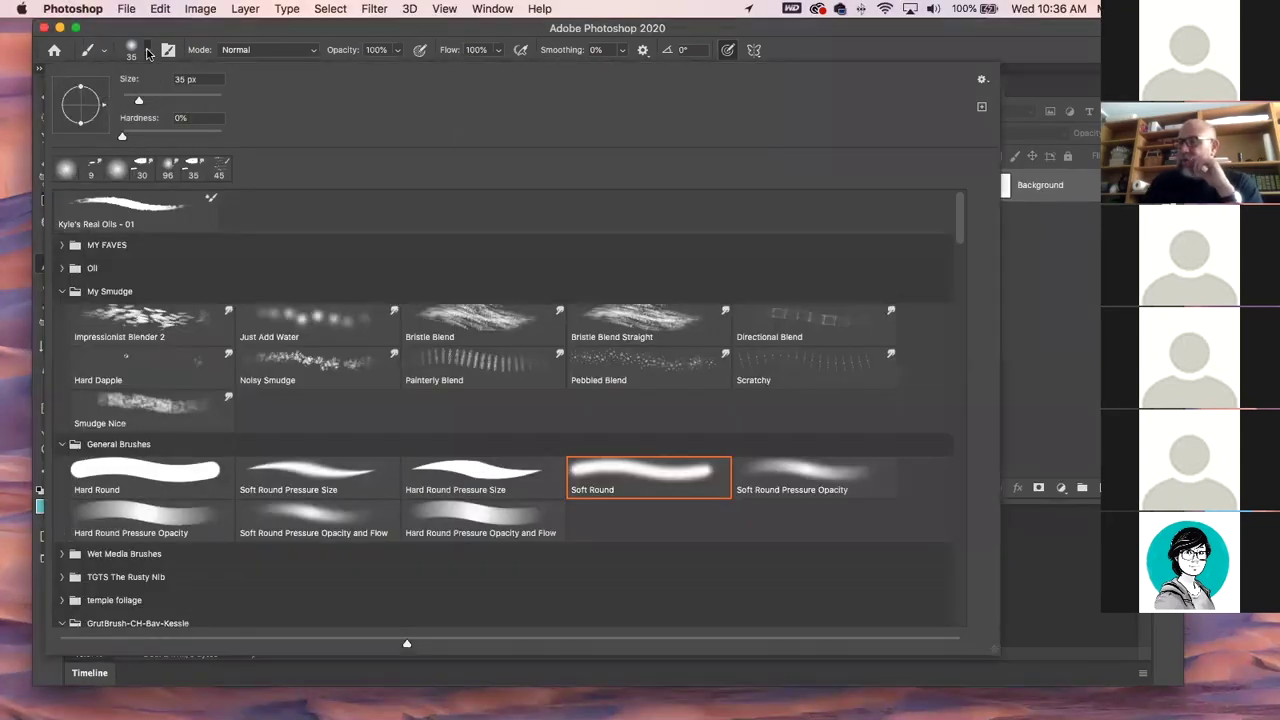
pyautogui.click(146, 52)
pyautogui.click(146, 52)
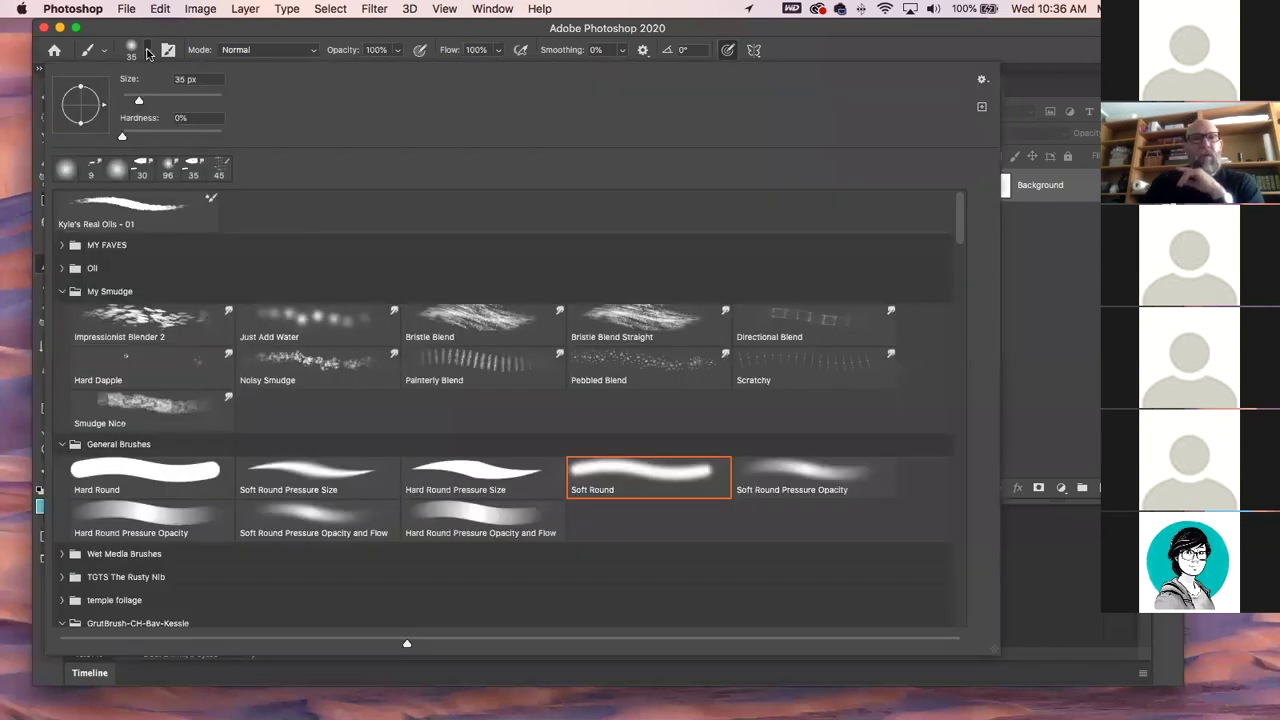
pyautogui.click(146, 52)
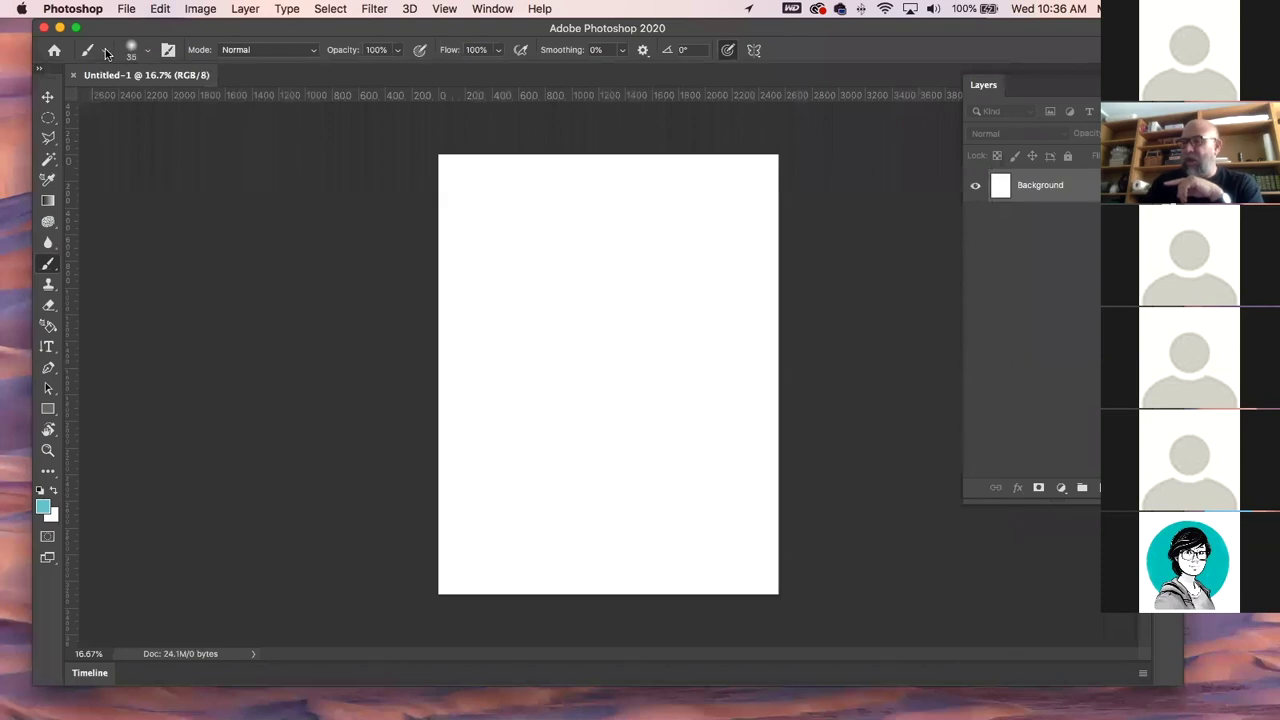
pyautogui.click(106, 52)
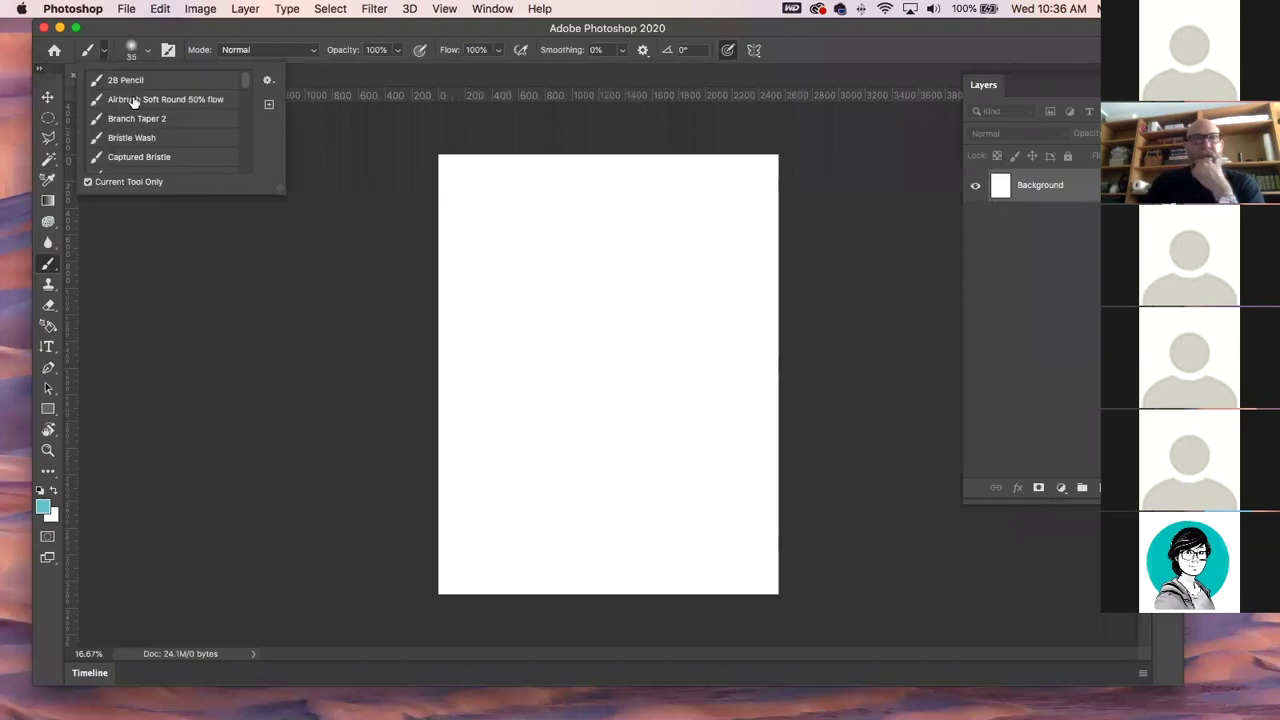
pyautogui.moveTo(278, 193); pyautogui.dragTo(418, 683)
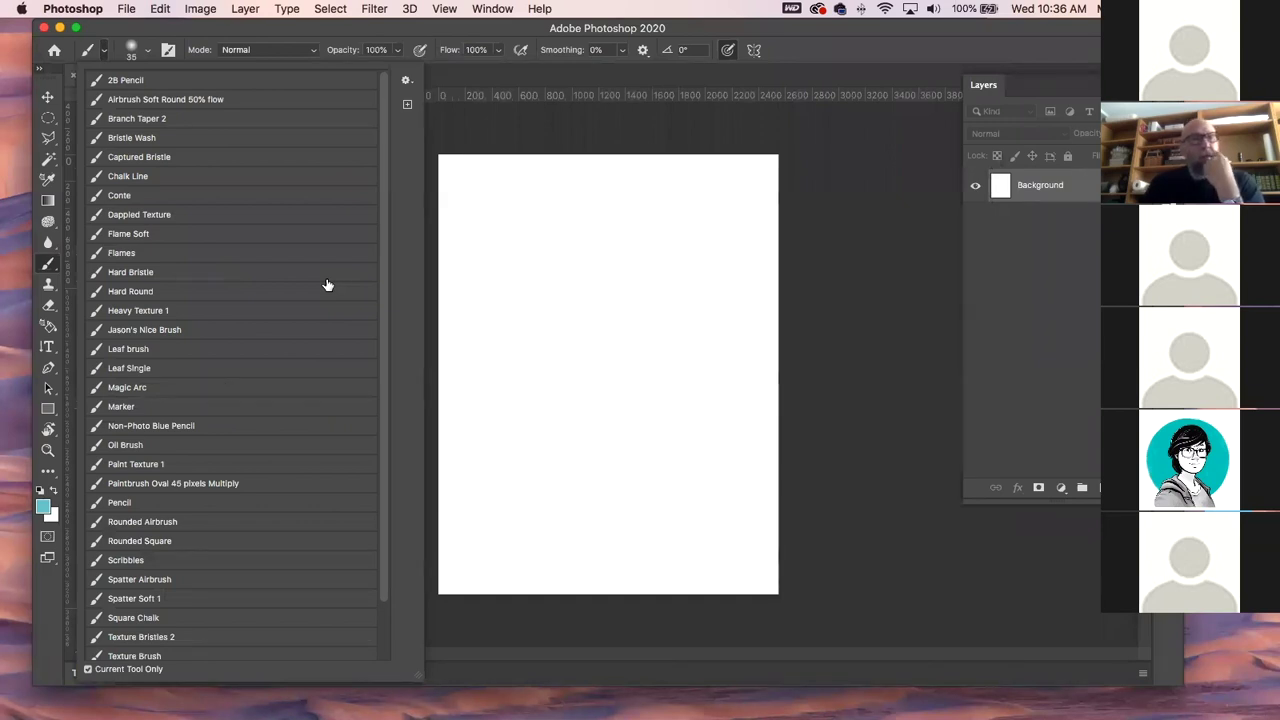
pyautogui.click(144, 599)
# Paint a cyan spatter blob, then a teal Texture Bristles 2 stroke at its lower left.
pyautogui.moveTo(622, 340)
pyautogui.mouseDown()
pyautogui.moveTo(620, 373)
pyautogui.moveTo(572, 397)
pyautogui.moveTo(549, 278)
pyautogui.moveTo(577, 278)
pyautogui.moveTo(645, 505)
pyautogui.mouseUp()
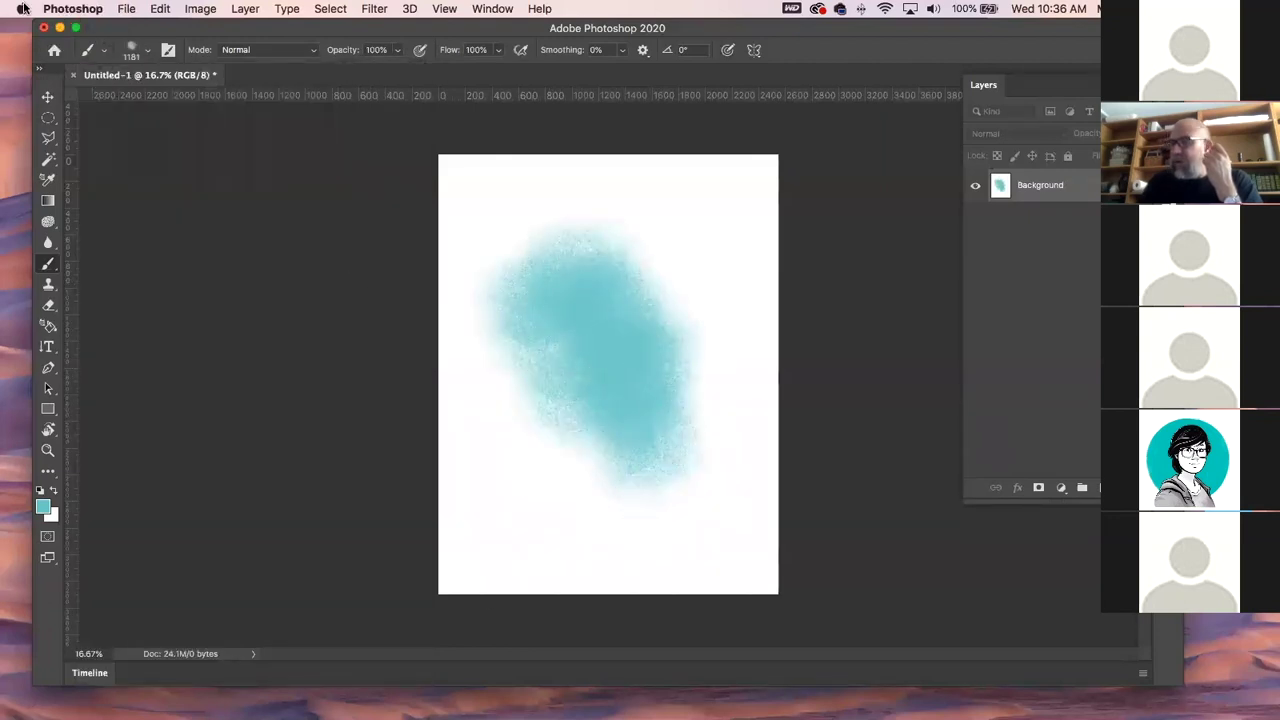
pyautogui.click(97, 47)
pyautogui.scroll(-3, 214, 485)
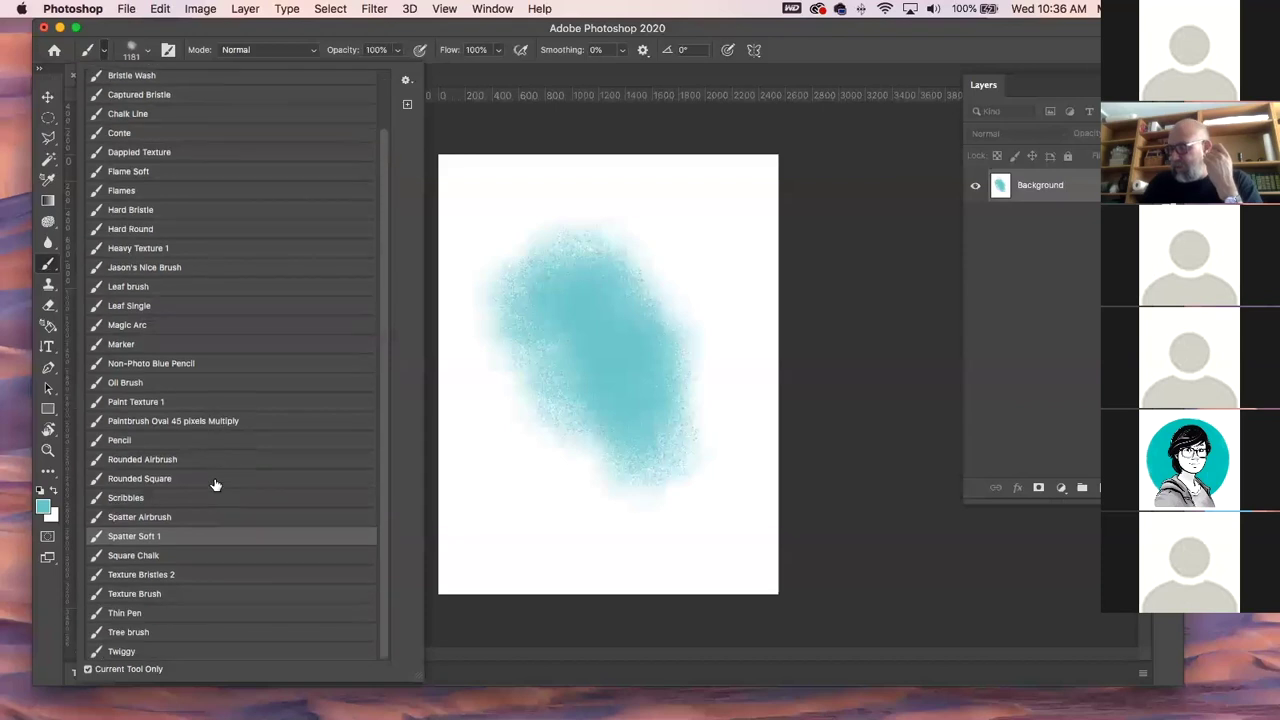
pyautogui.click(171, 576)
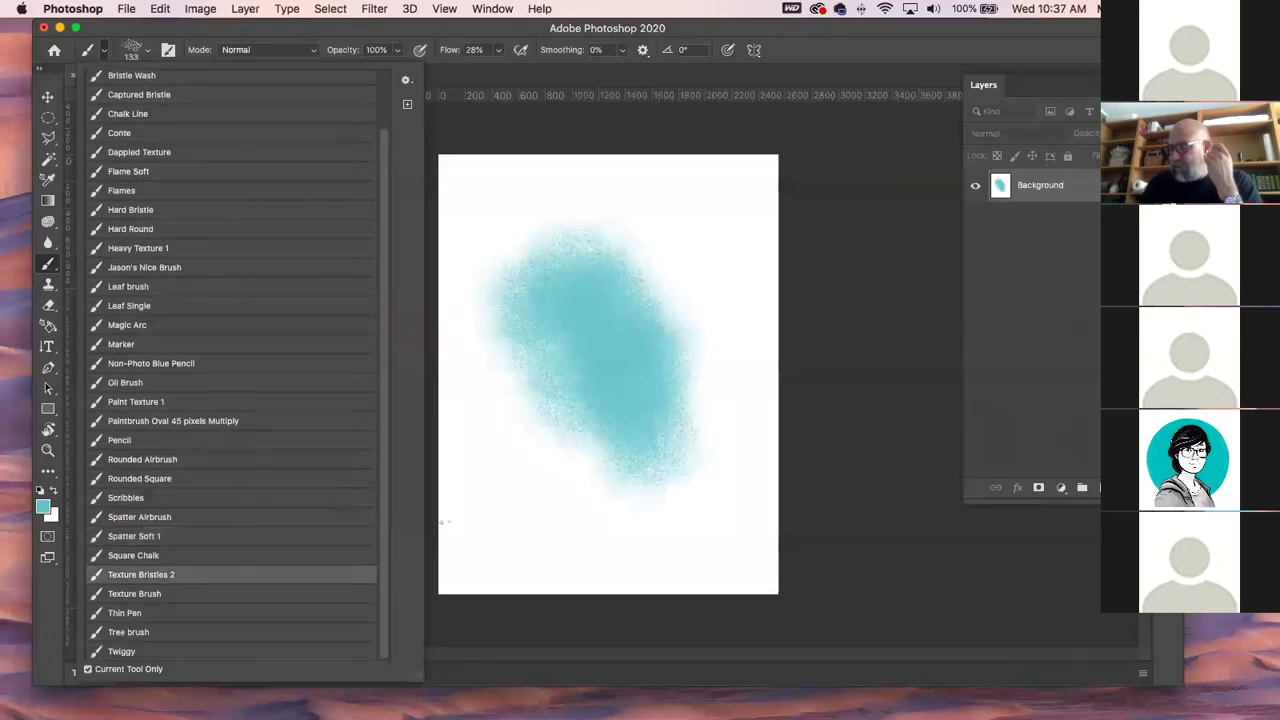
pyautogui.click(537, 431)
pyautogui.moveTo(537, 431)
pyautogui.mouseDown()
pyautogui.moveTo(528, 450)
pyautogui.moveTo(566, 484)
pyautogui.mouseUp()
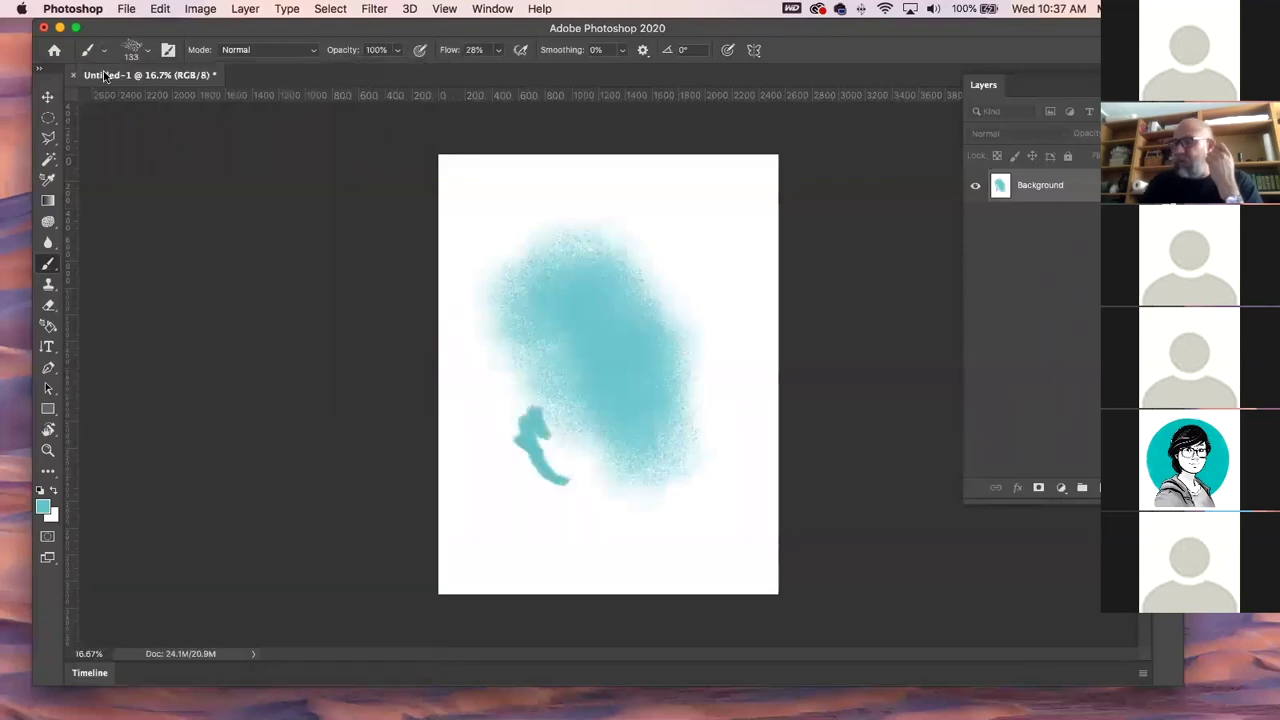
# Paint glowing zigzag and vertical highlights across the blob with the Flames preset.
pyautogui.click(149, 52)
pyautogui.click(104, 55)
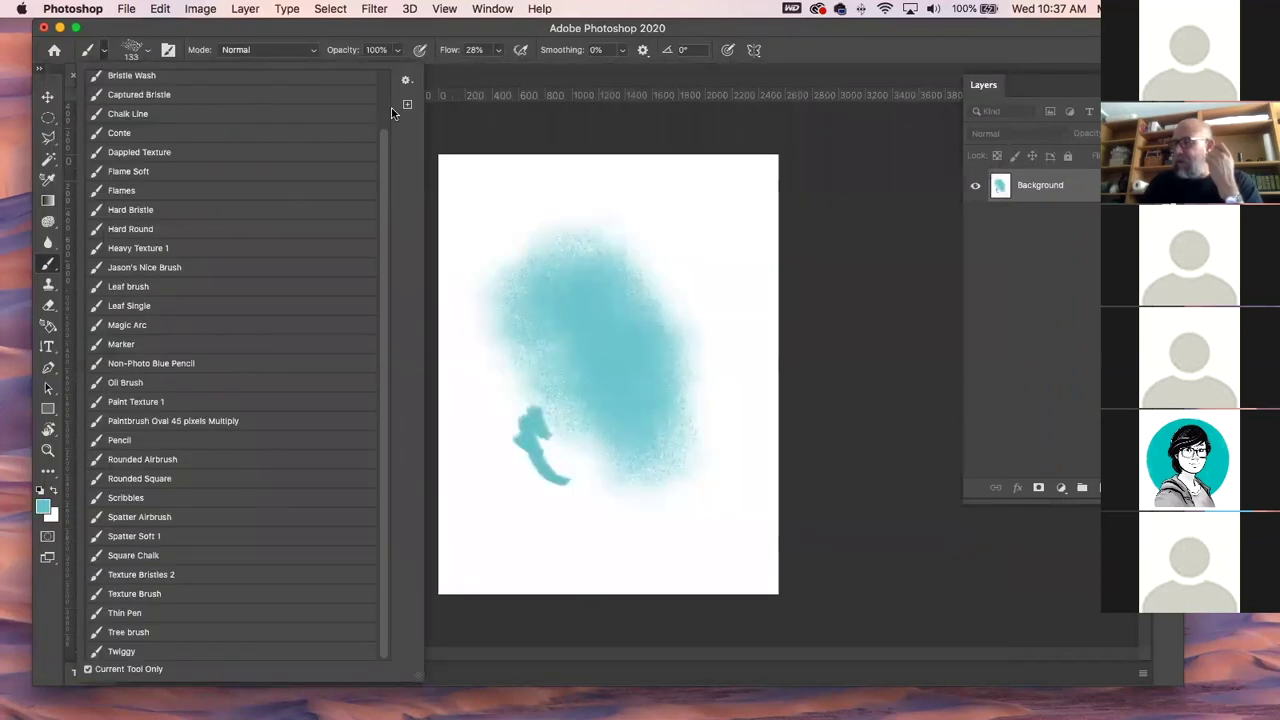
pyautogui.click(121, 192)
pyautogui.click(523, 197)
pyautogui.moveTo(548, 228); pyautogui.dragTo(590, 370)
pyautogui.moveTo(580, 242)
pyautogui.mouseDown()
pyautogui.moveTo(623, 366)
pyautogui.moveTo(600, 415)
pyautogui.mouseUp()
pyautogui.moveTo(611, 314); pyautogui.dragTo(652, 380)
pyautogui.moveTo(638, 268); pyautogui.dragTo(648, 366)
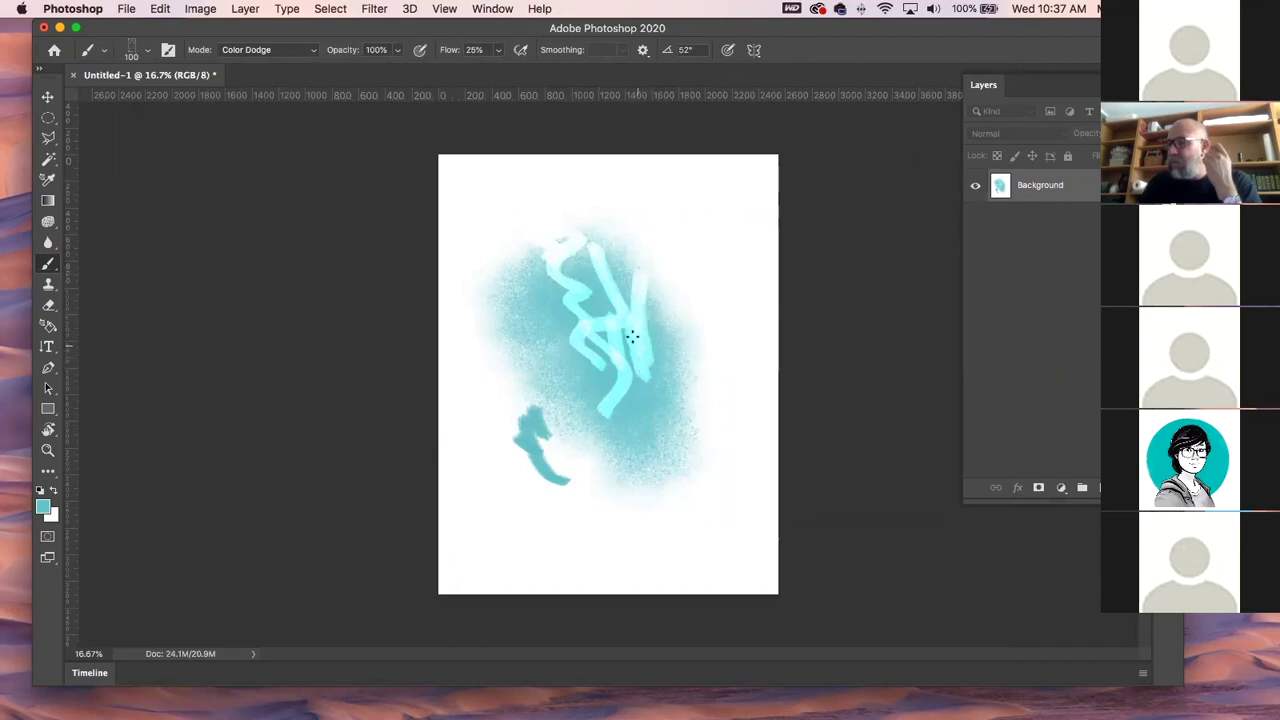
# Set the brush mode to Normal and paint a teal stroke down the canvas's upper left.
pyautogui.click(279, 50)
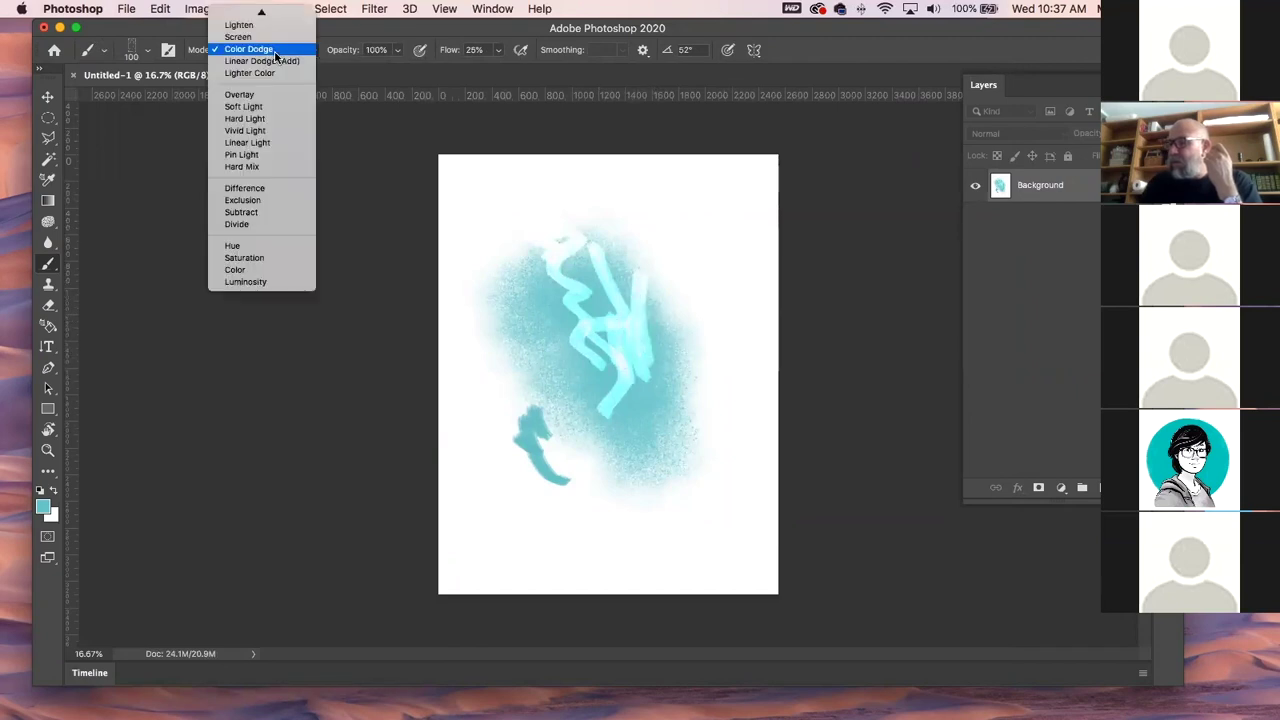
pyautogui.moveTo(270, 12)
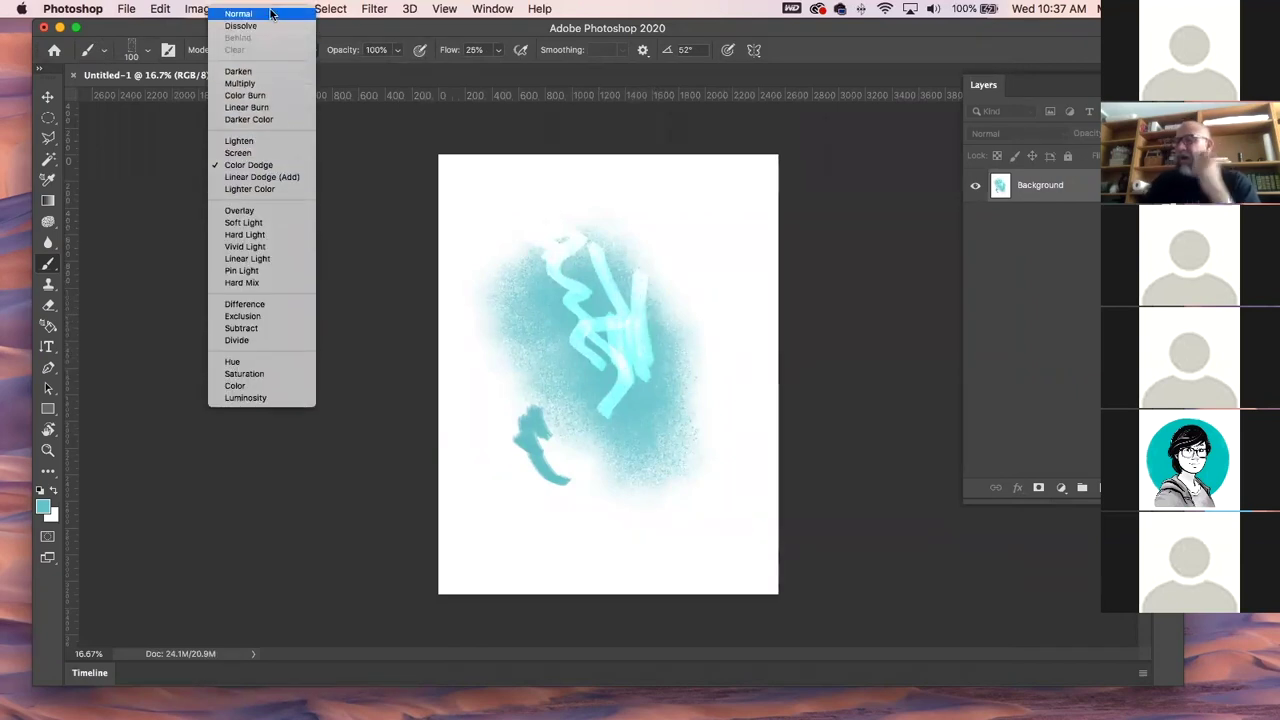
pyautogui.click(262, 165)
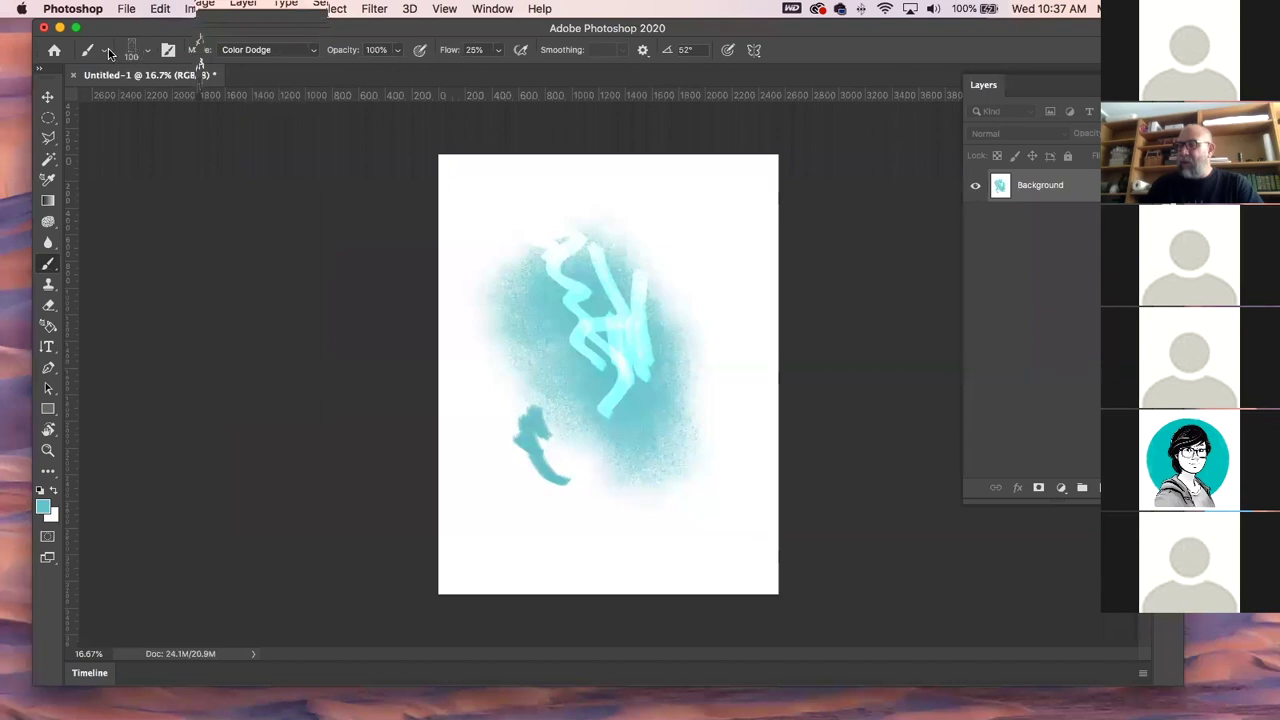
pyautogui.click(279, 50)
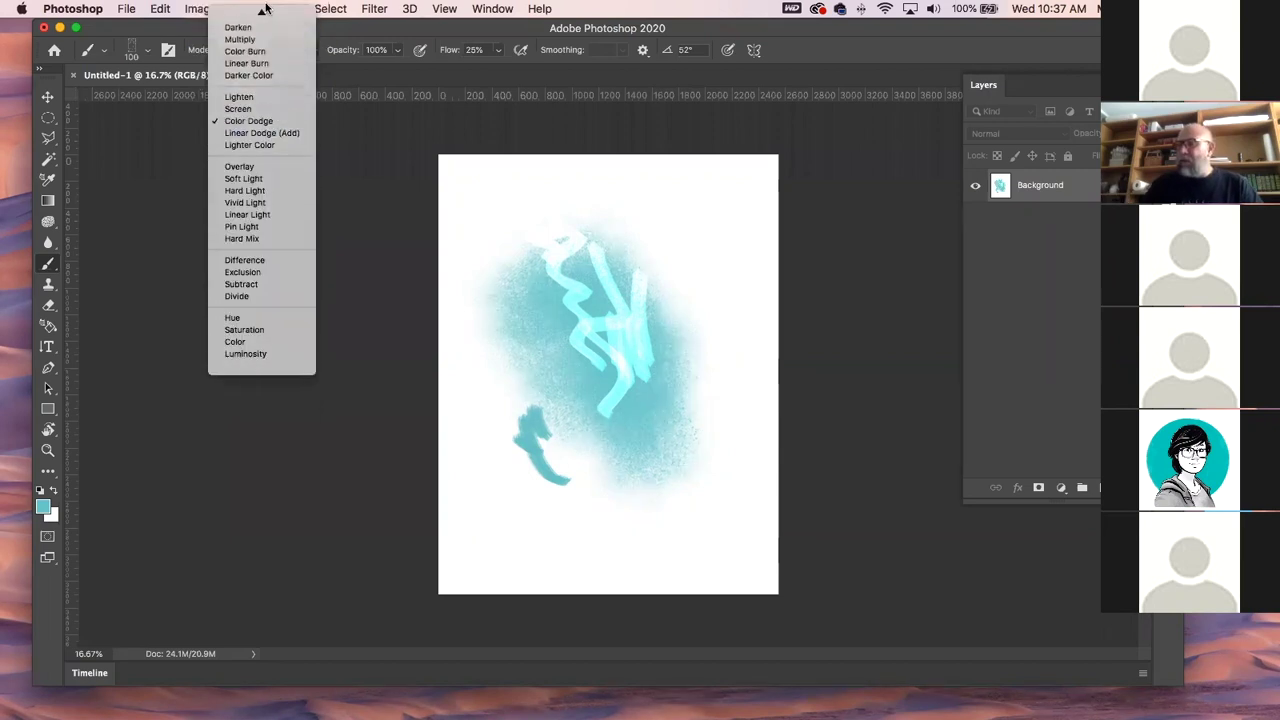
pyautogui.click(259, 14)
pyautogui.moveTo(508, 176)
pyautogui.mouseDown()
pyautogui.moveTo(475, 265)
pyautogui.moveTo(455, 496)
pyautogui.mouseUp()
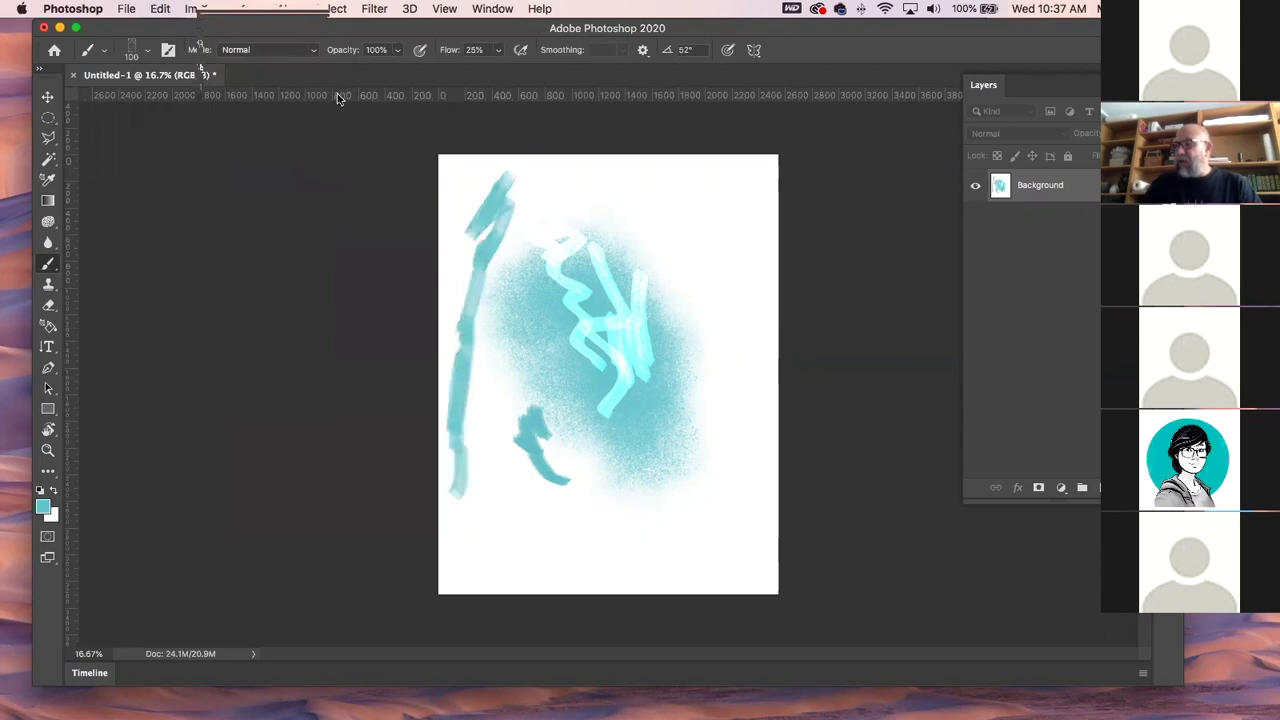
# In Normal mode, paint teal strokes down the right side curving to the canvas bottom.
pyautogui.click(262, 50)
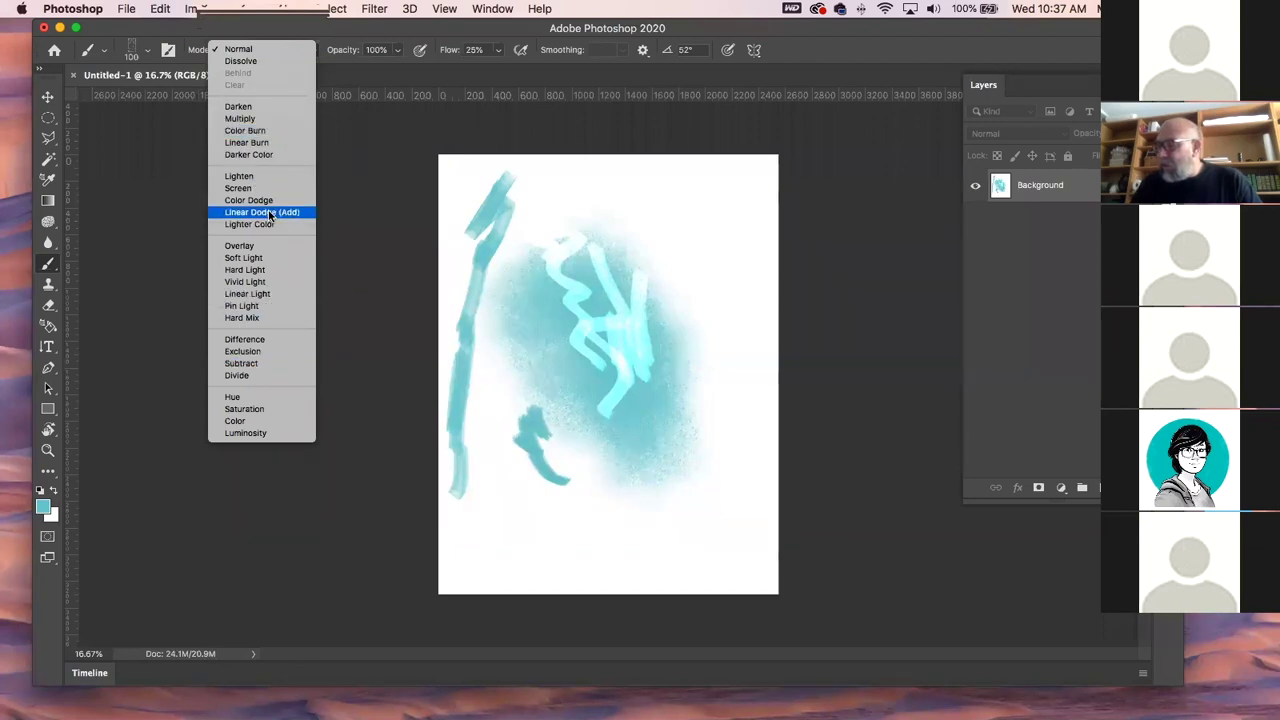
pyautogui.click(250, 200)
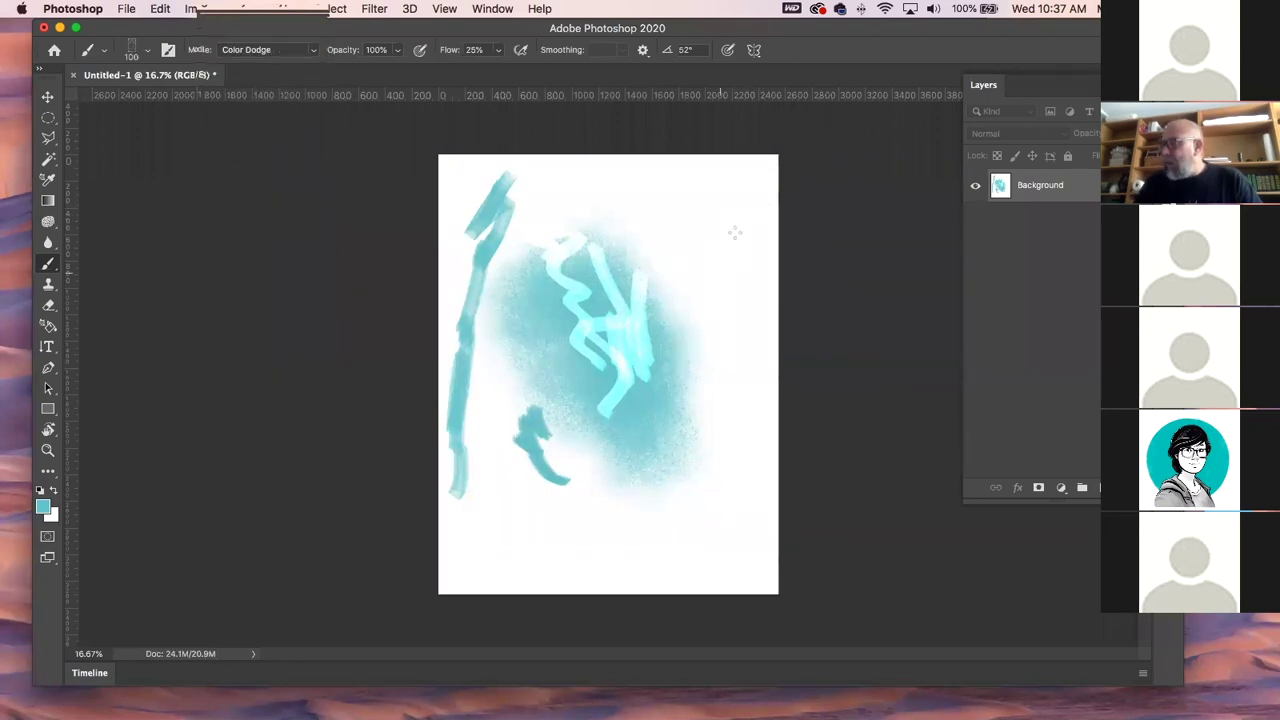
pyautogui.click(266, 50)
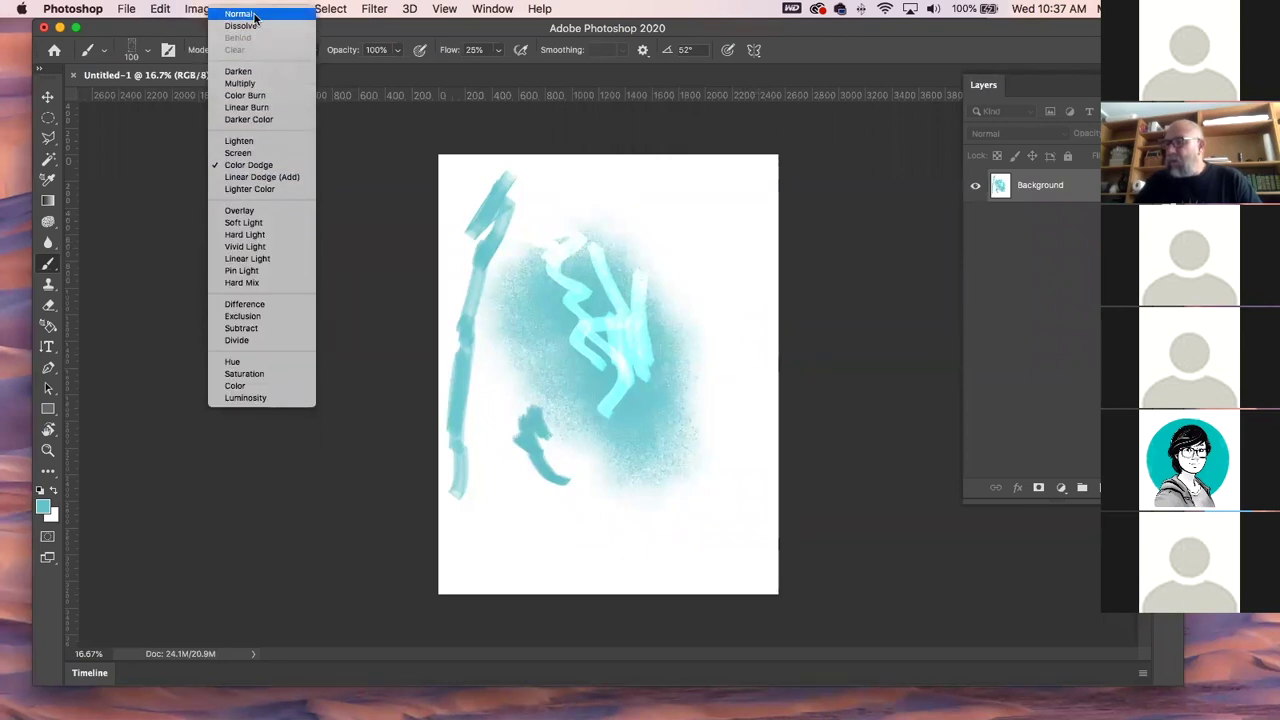
pyautogui.click(250, 14)
pyautogui.moveTo(712, 212); pyautogui.dragTo(745, 350)
pyautogui.moveTo(680, 186)
pyautogui.mouseDown()
pyautogui.moveTo(727, 319)
pyautogui.moveTo(667, 520)
pyautogui.moveTo(610, 555)
pyautogui.mouseUp()
pyautogui.moveTo(642, 508); pyautogui.dragTo(566, 580)
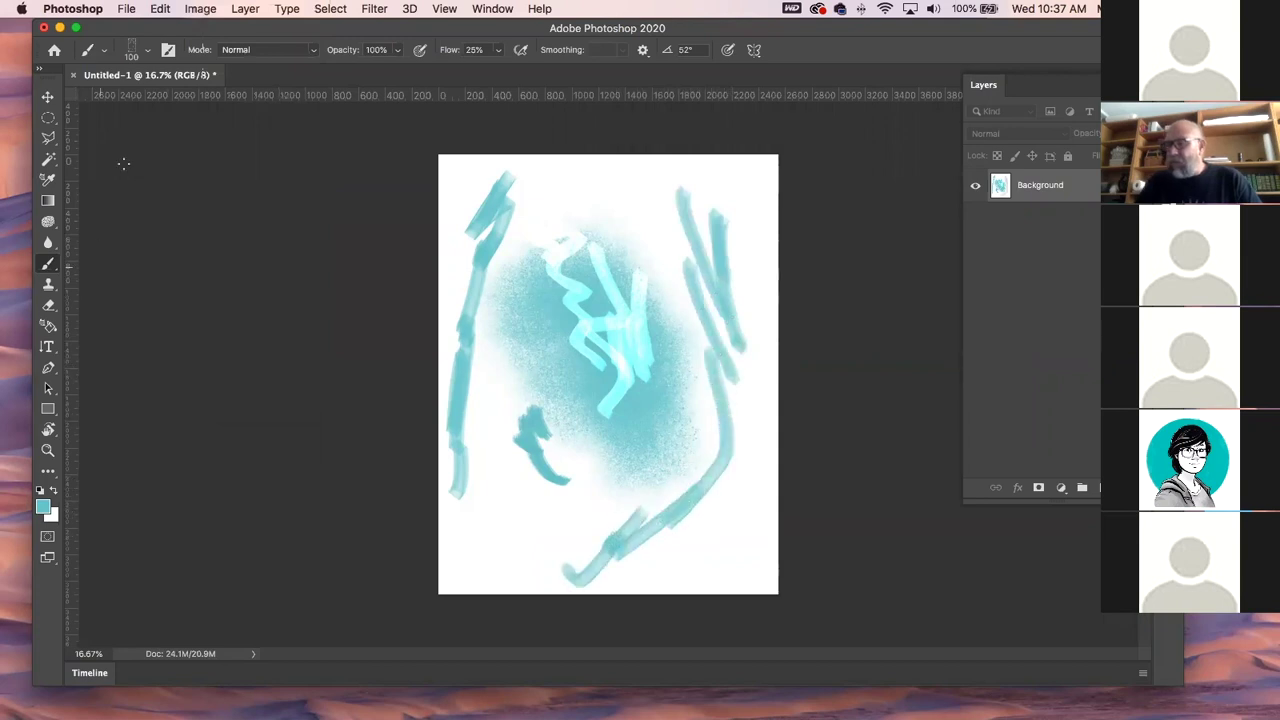
pyautogui.click(106, 54)
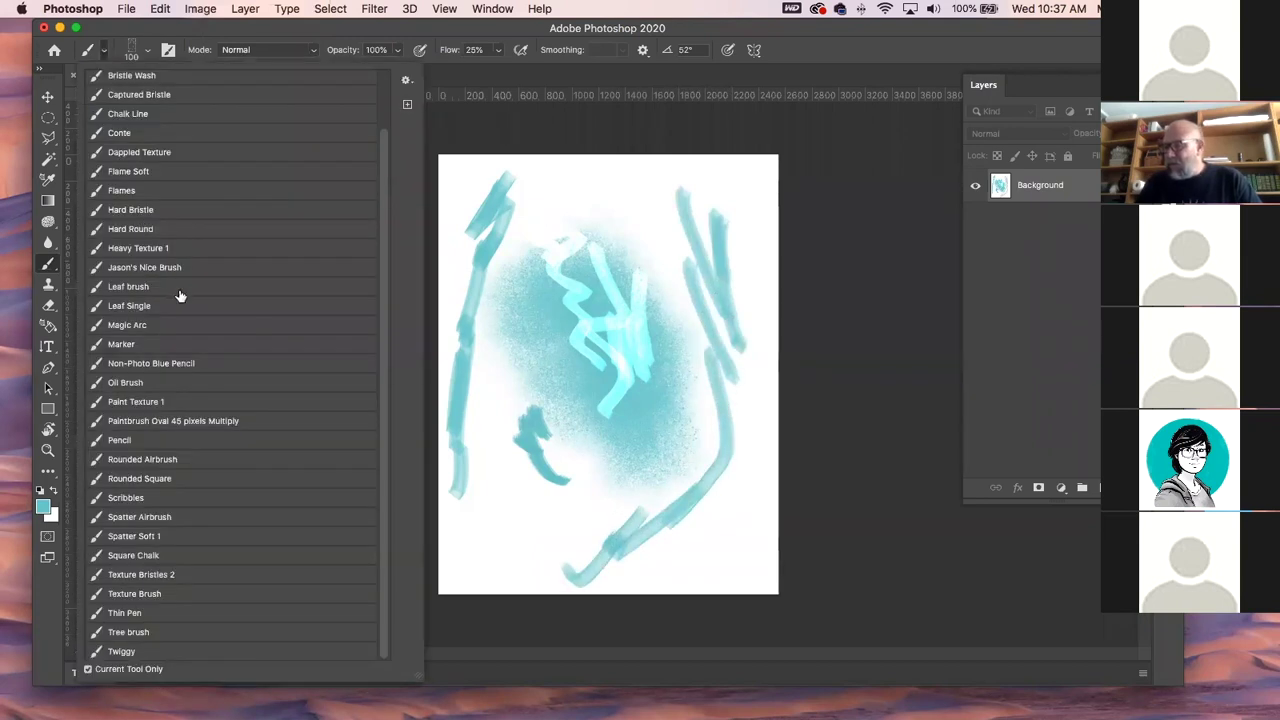
# Load the Magic Arc brush preset with blend mode set to Normal.
pyautogui.click(138, 328)
pyautogui.click(527, 215)
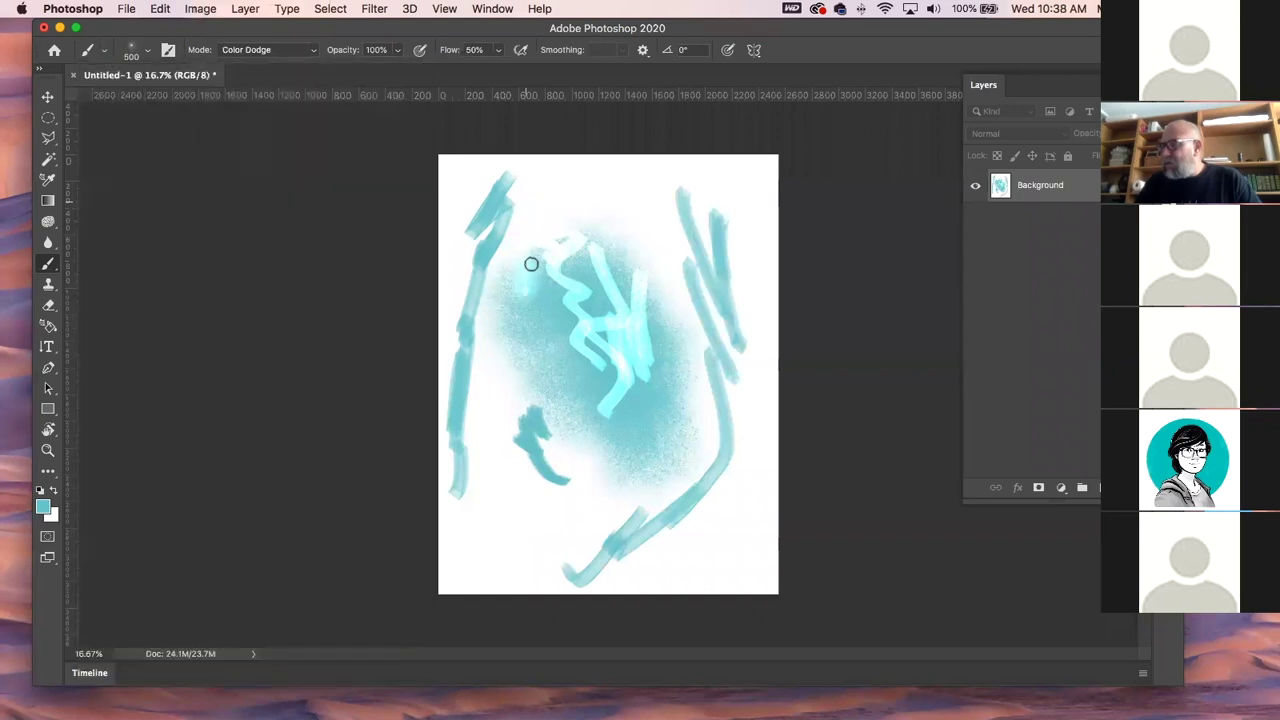
pyautogui.click(252, 50)
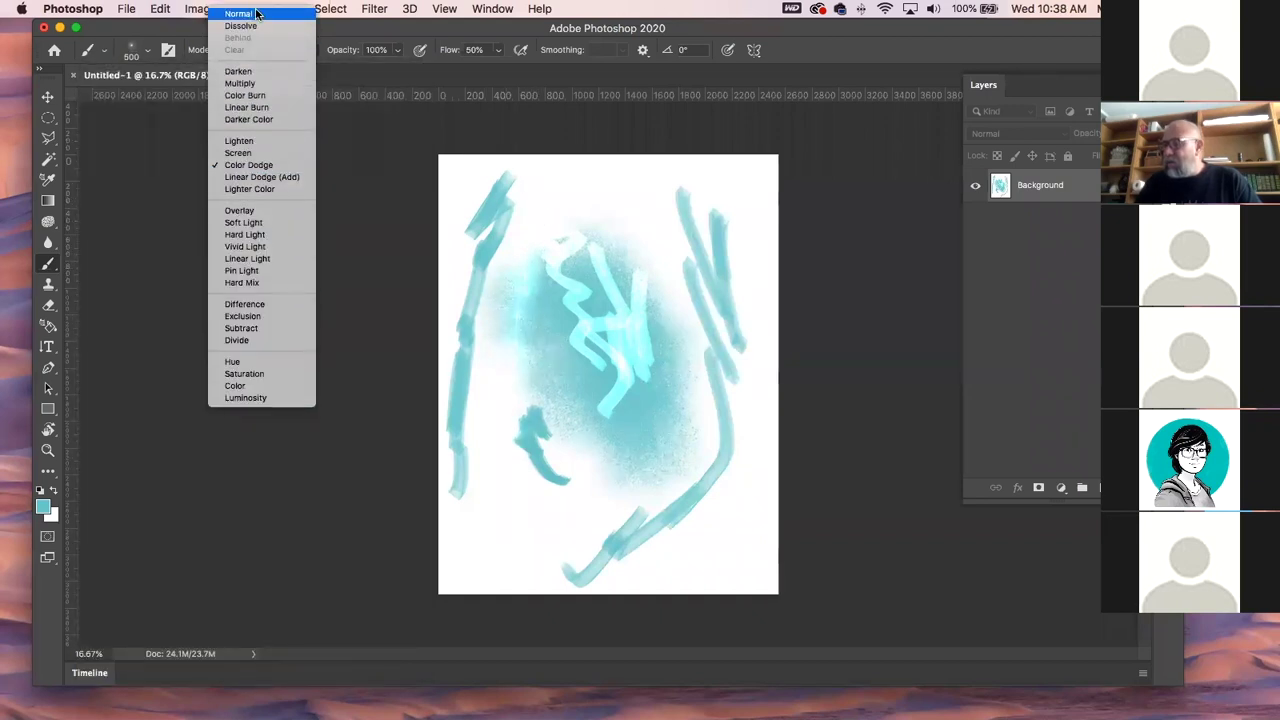
pyautogui.click(250, 13)
# Draw thin cyan lines down the left side and a long diagonal, then close the document.
pyautogui.moveTo(505, 400)
pyautogui.mouseDown()
pyautogui.moveTo(499, 494)
pyautogui.moveTo(510, 387)
pyautogui.moveTo(496, 529)
pyautogui.mouseUp()
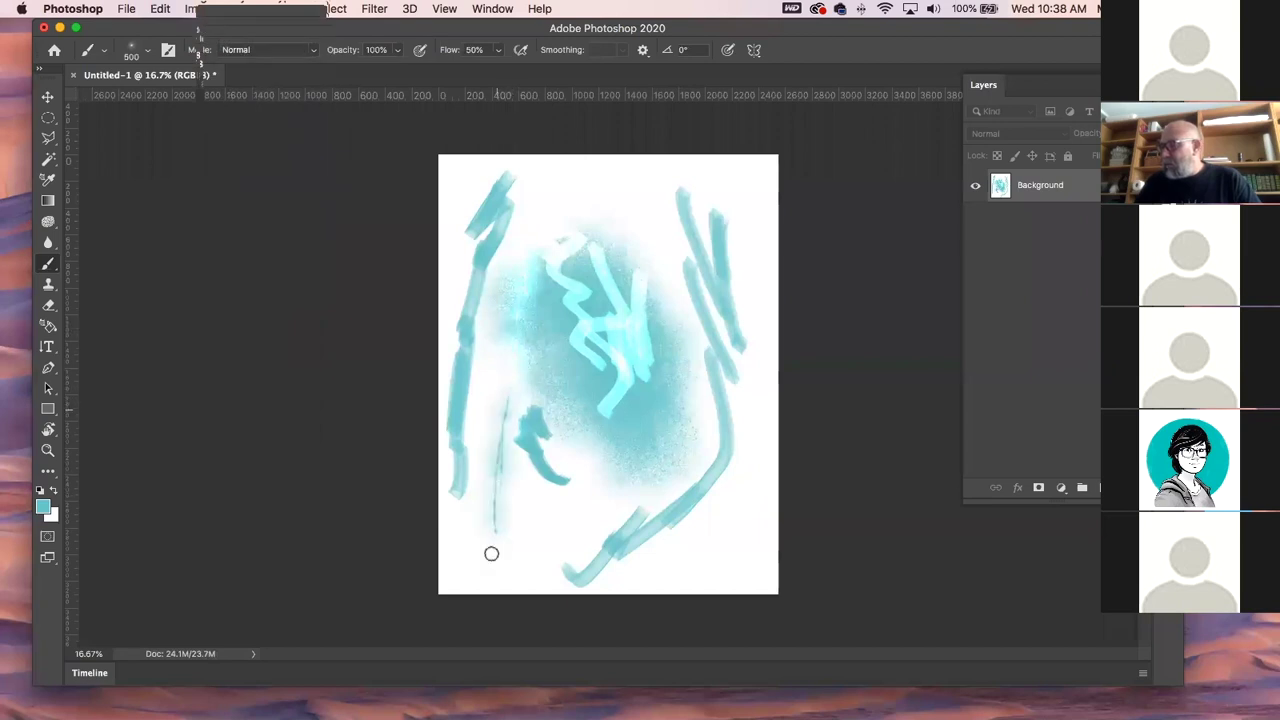
pyautogui.moveTo(495, 330); pyautogui.dragTo(490, 590)
pyautogui.moveTo(483, 286)
pyautogui.mouseDown()
pyautogui.moveTo(498, 560)
pyautogui.moveTo(665, 218)
pyautogui.mouseUp()
pyautogui.moveTo(588, 406); pyautogui.dragTo(527, 502)
pyautogui.moveTo(618, 300); pyautogui.dragTo(548, 240)
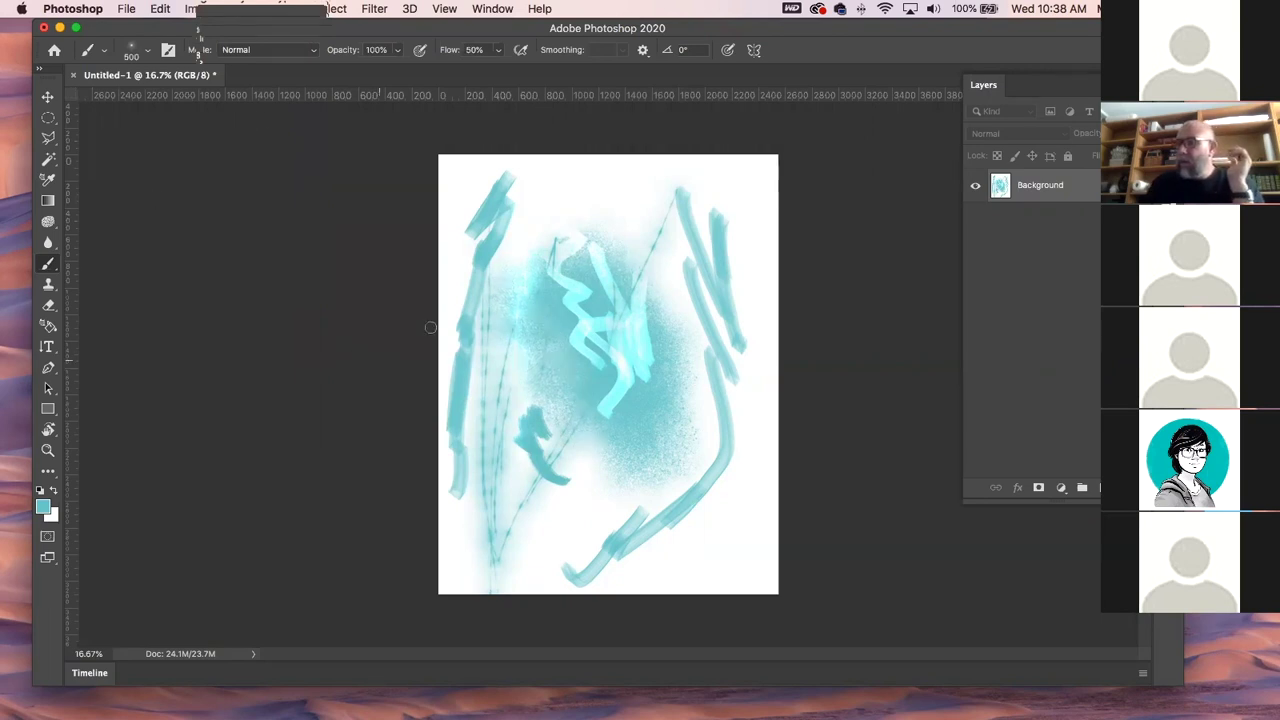
pyautogui.click(75, 80)
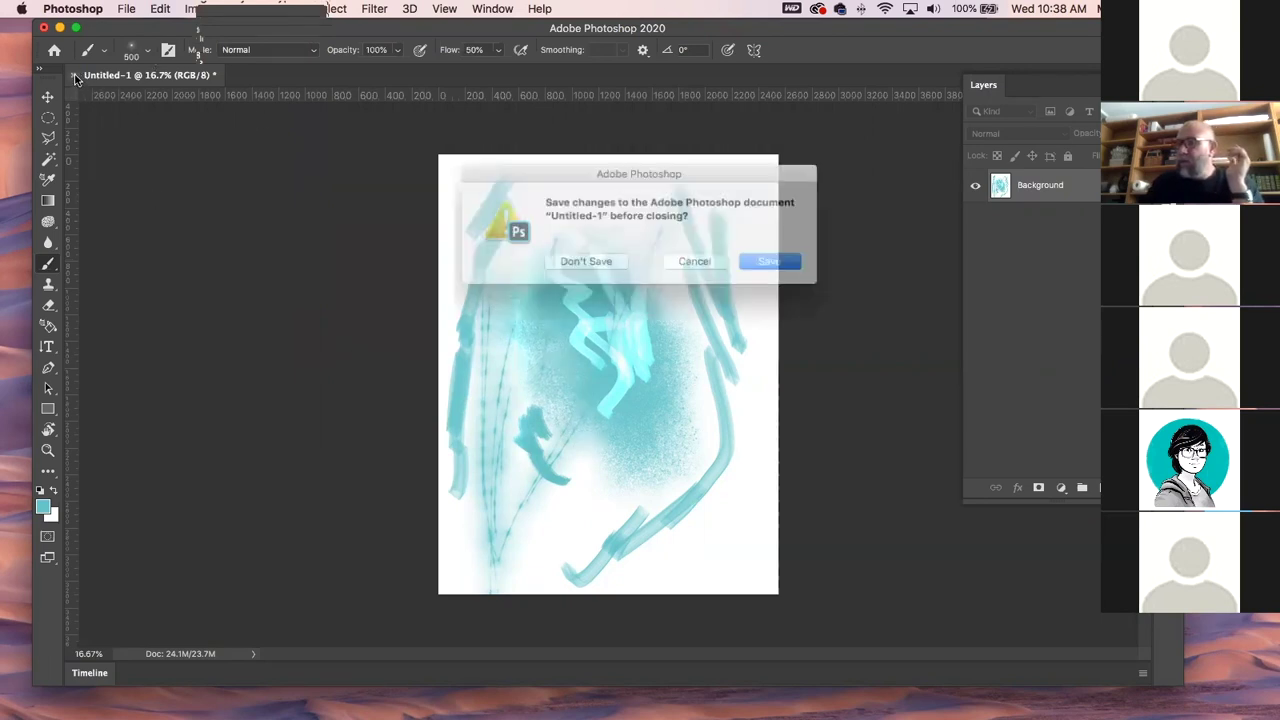
# Choose Don't Save to discard the Untitled-1 sketch.
pyautogui.click(600, 262)
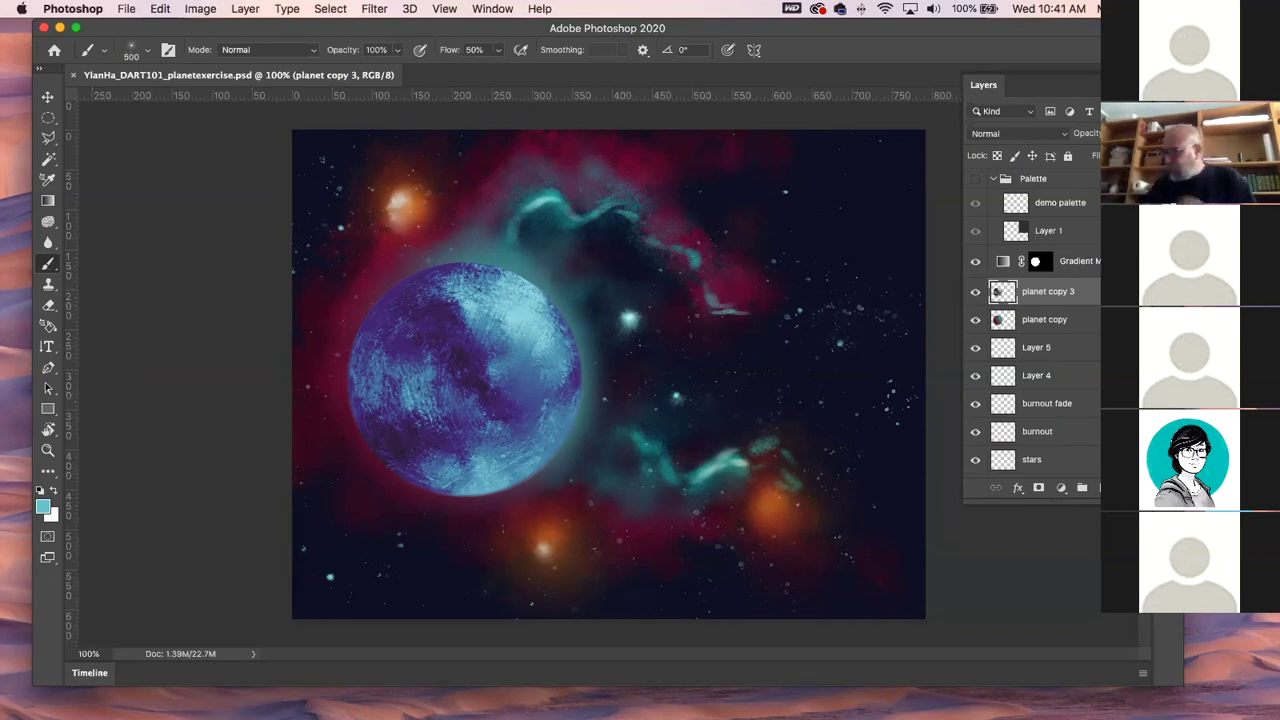
# Add a Levels layer lifting midtones to 1.30, then delete it to restore the original tones.
pyautogui.click(48, 96)
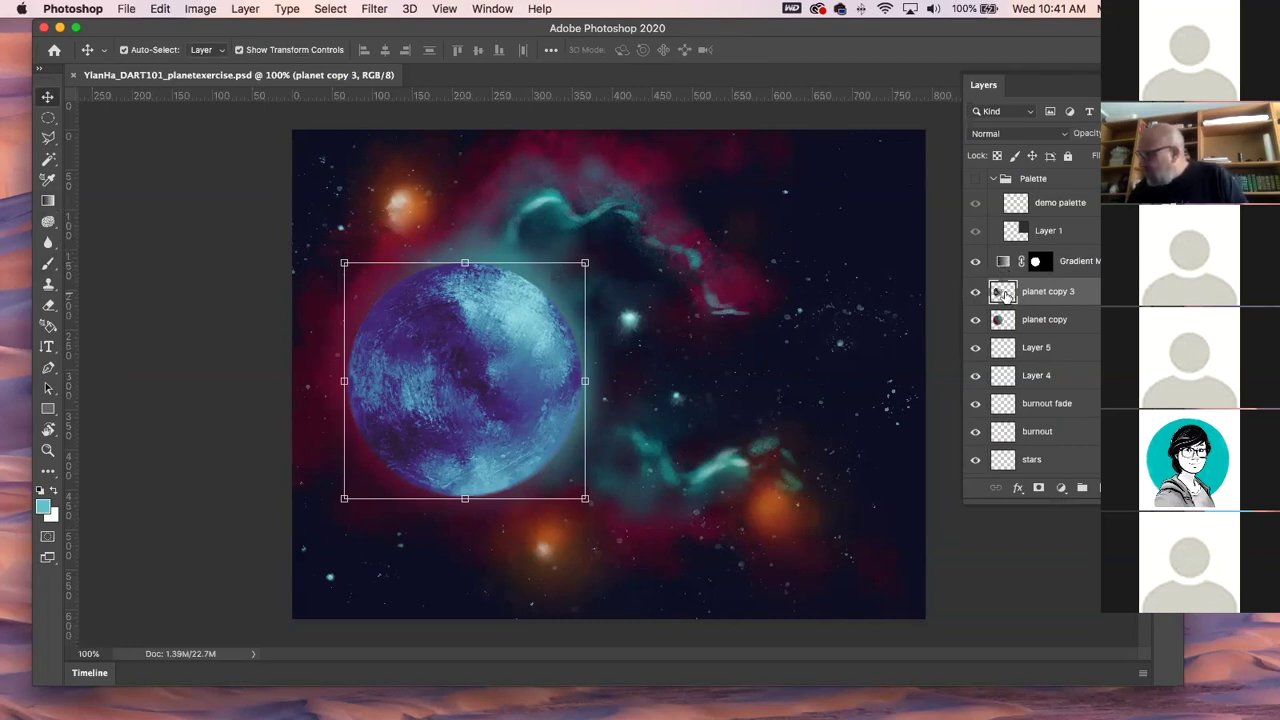
pyautogui.click(1061, 487)
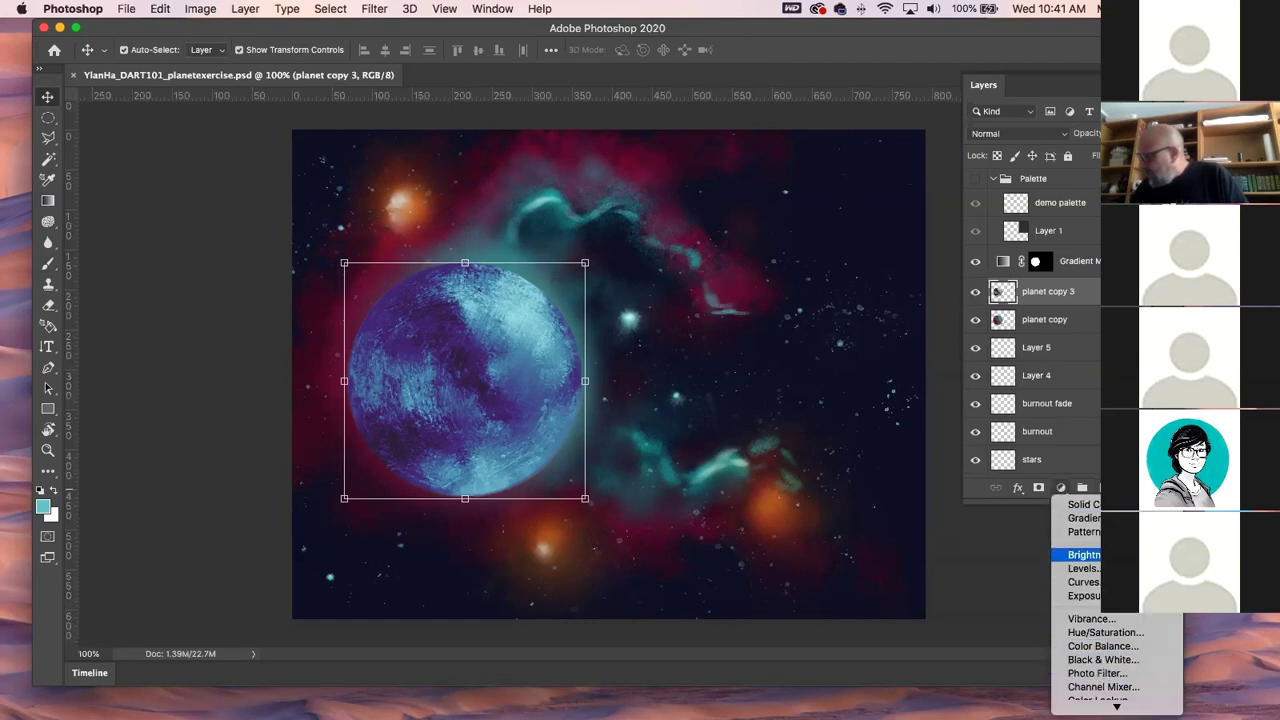
pyautogui.click(1083, 568)
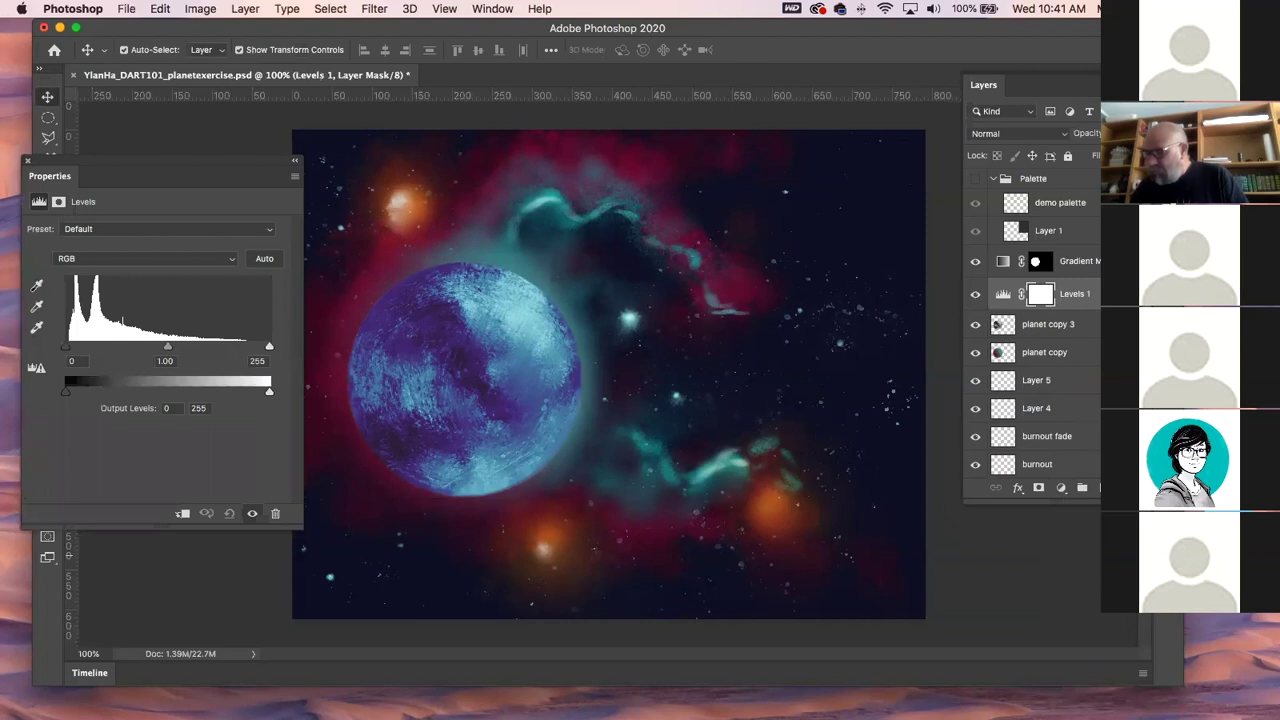
pyautogui.moveTo(171, 352)
pyautogui.mouseDown()
pyautogui.moveTo(196, 348)
pyautogui.moveTo(134, 348)
pyautogui.moveTo(149, 348)
pyautogui.mouseUp()
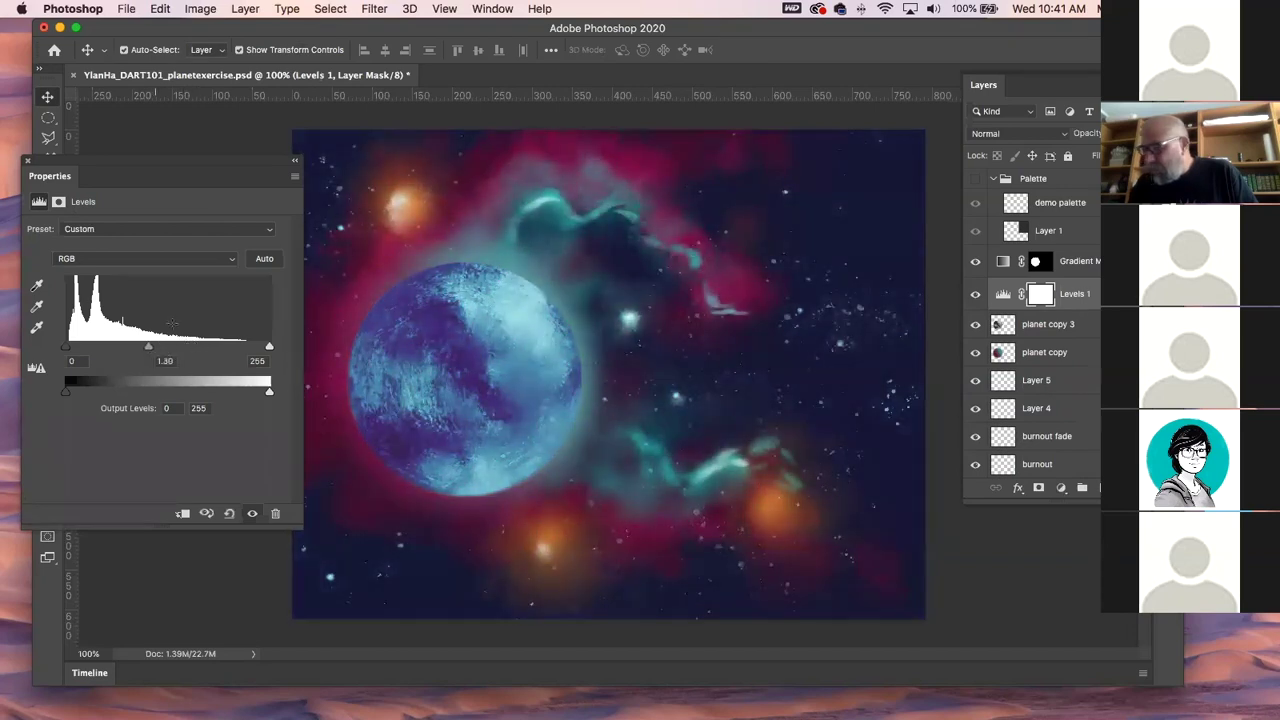
pyautogui.click(28, 161)
pyautogui.moveTo(1090, 293); pyautogui.dragTo(1099, 487)
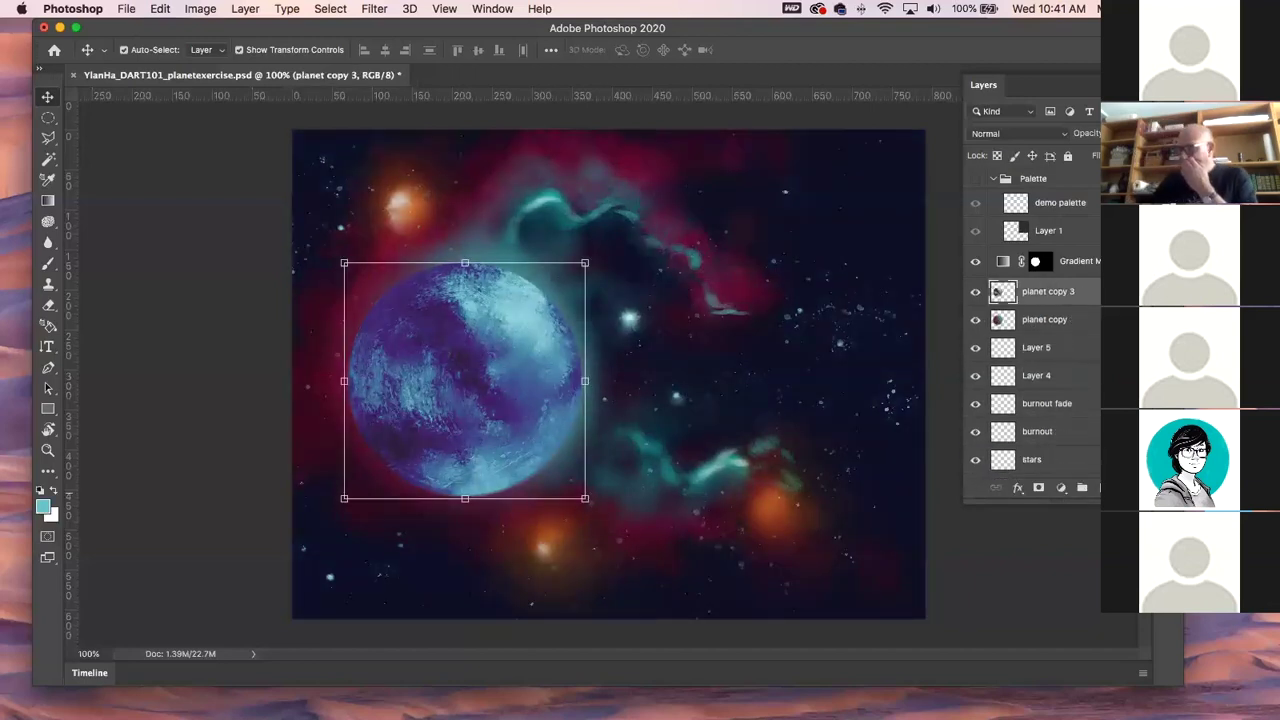
# Add a Hue/Saturation layer, preview a +15 hue shift, then undo the shift.
pyautogui.click(1061, 488)
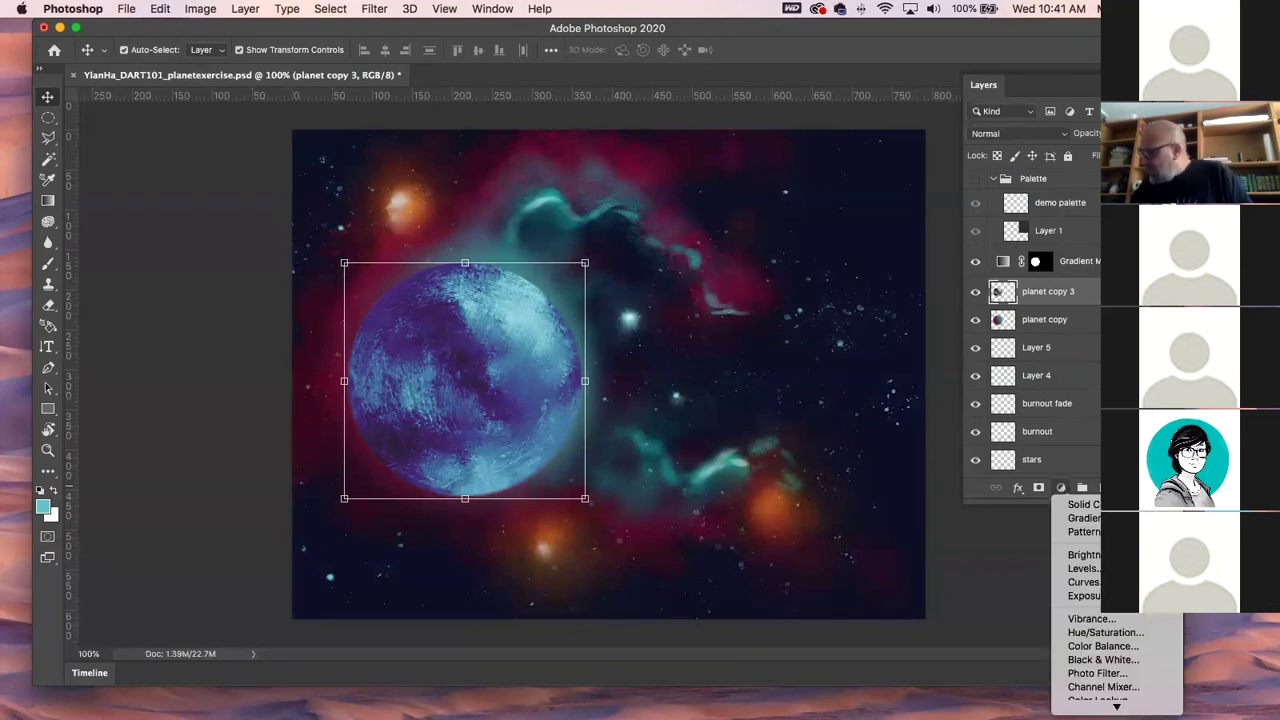
pyautogui.click(1107, 634)
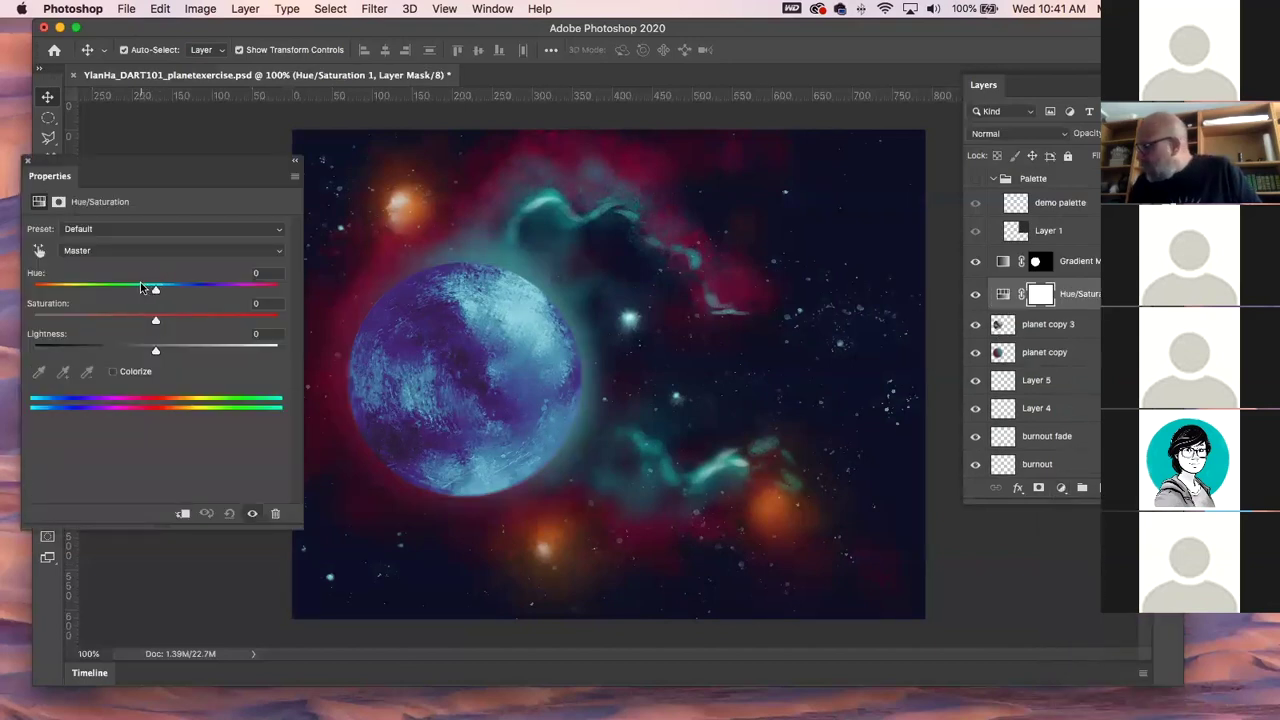
pyautogui.moveTo(157, 290); pyautogui.dragTo(175, 289)
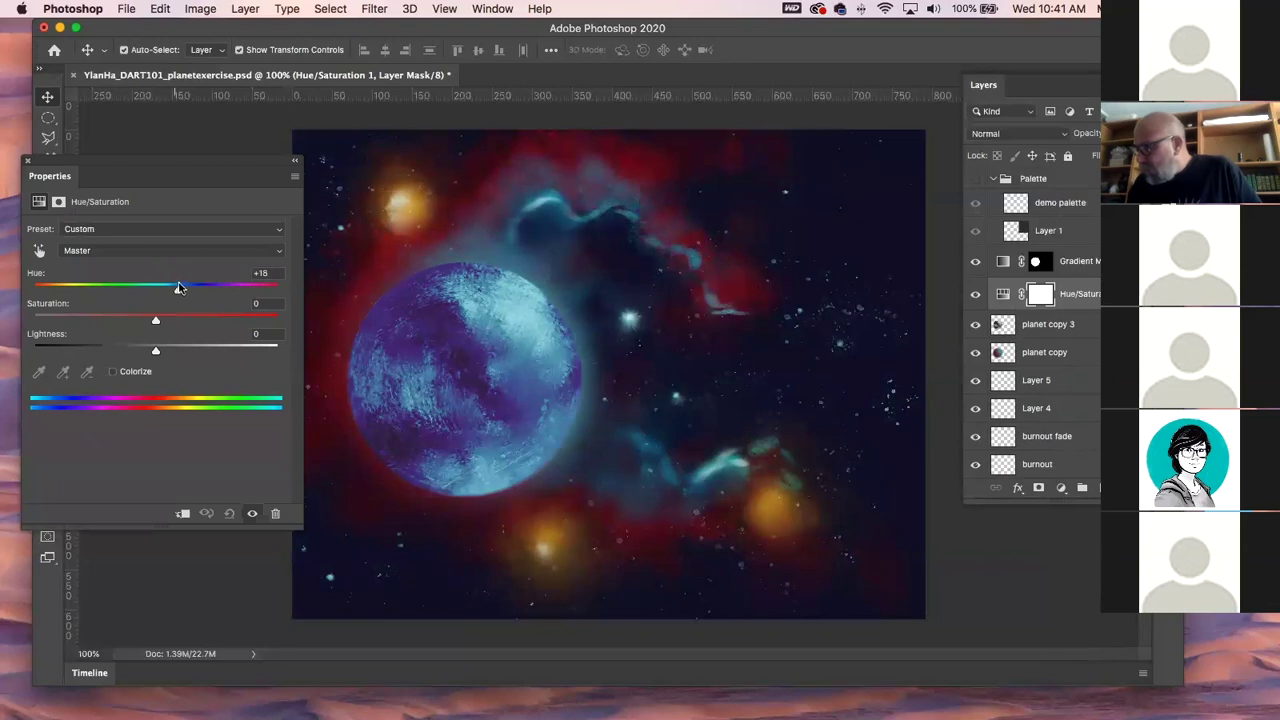
pyautogui.click(28, 160)
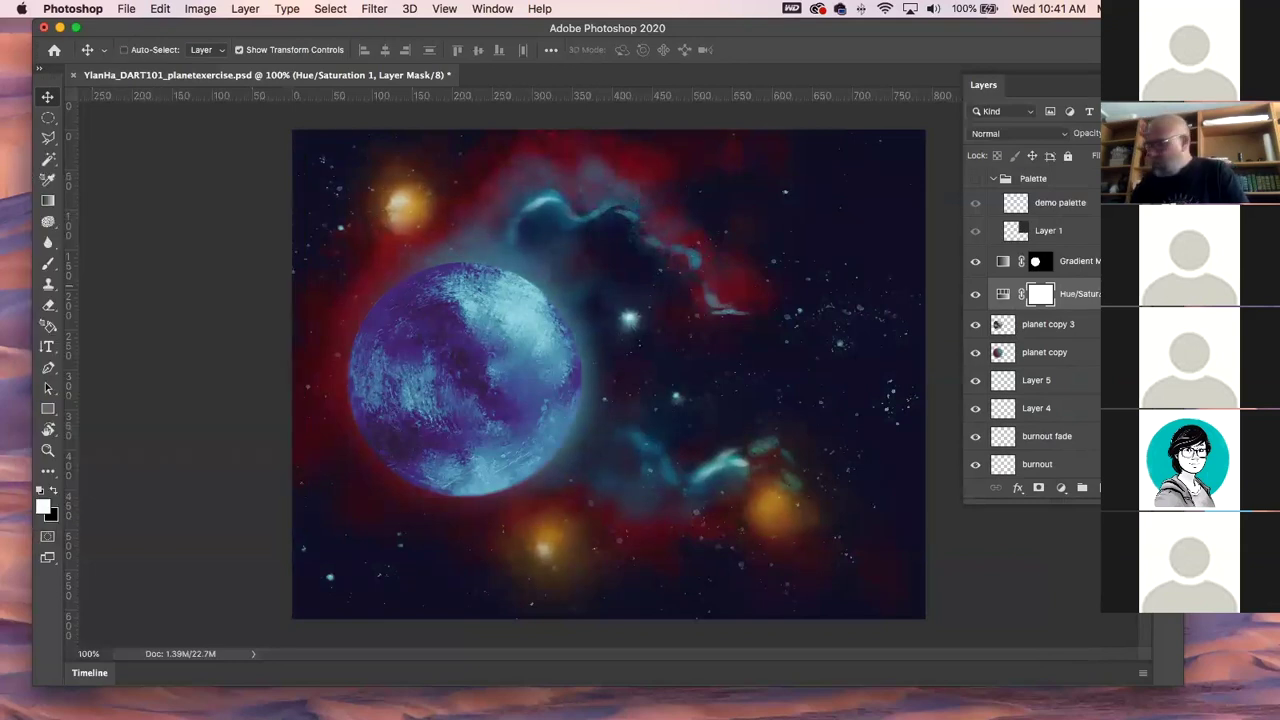
pyautogui.press('super+z')
# Load the planet selection from the Gradient Map mask and make planet copy the working layer.
pyautogui.keyDown('super'); pyautogui.click(1038, 264); pyautogui.keyUp('super')
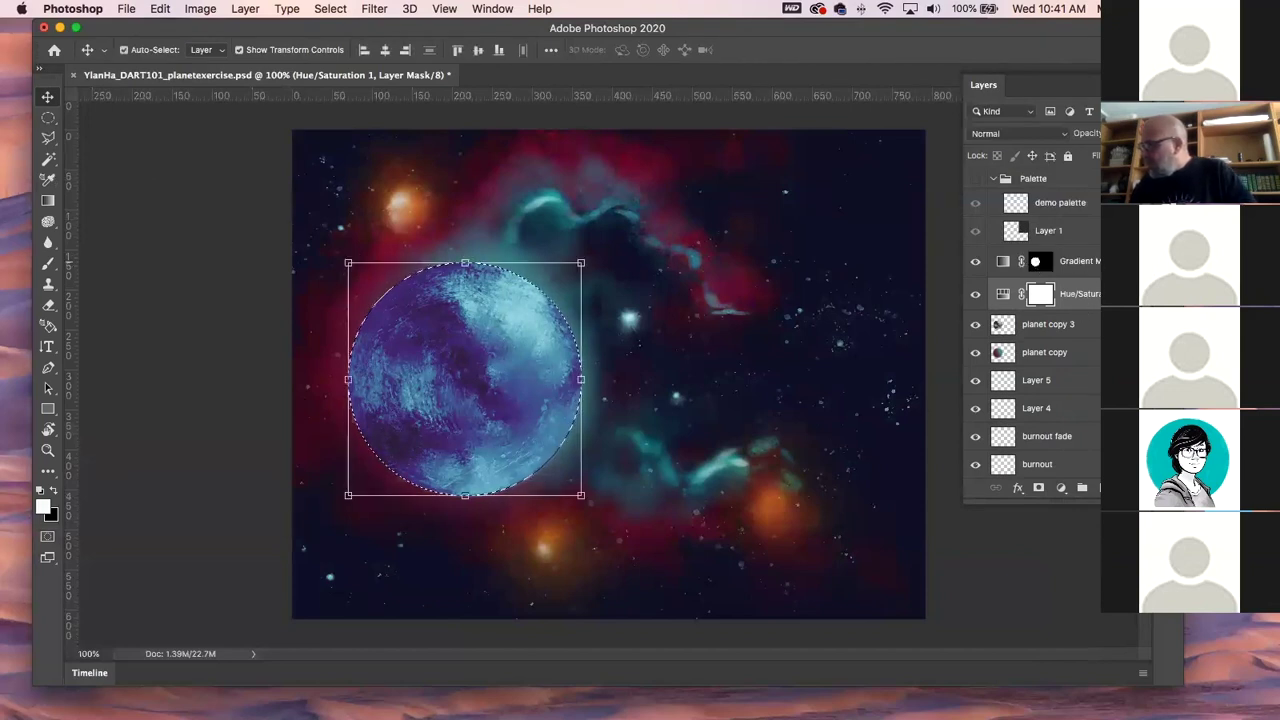
pyautogui.click(1084, 328)
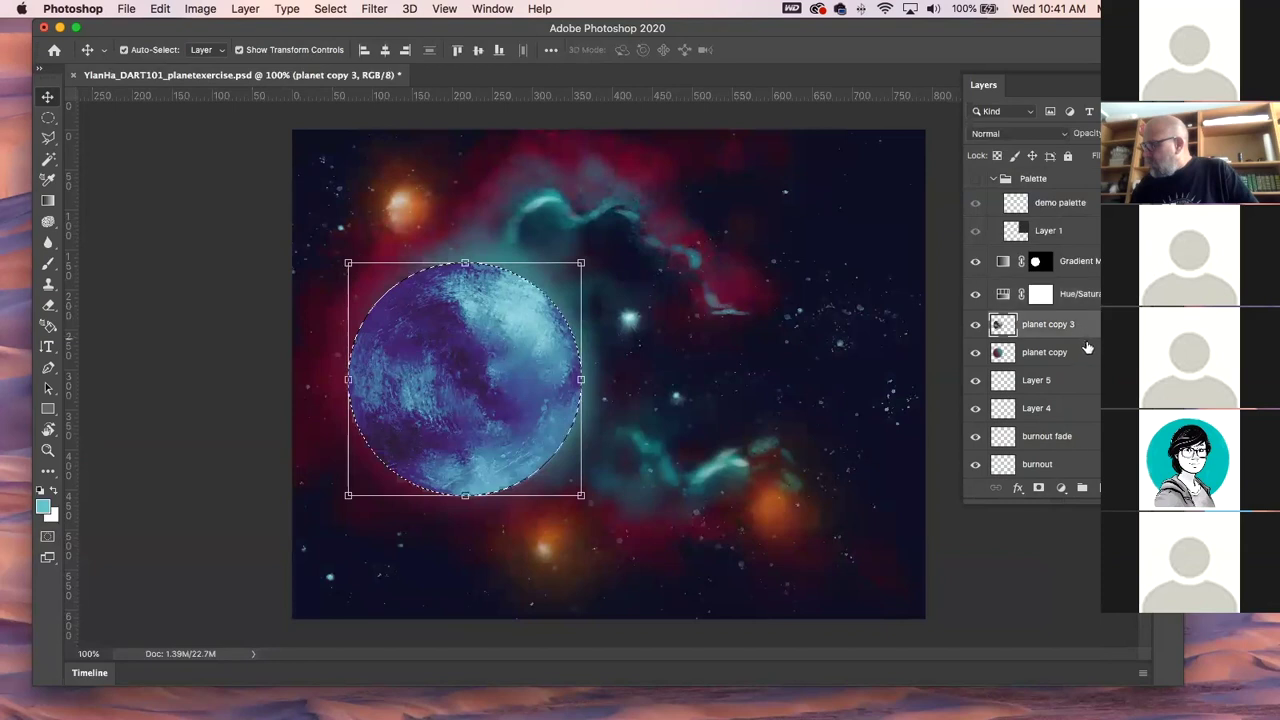
pyautogui.click(977, 324)
pyautogui.click(977, 324)
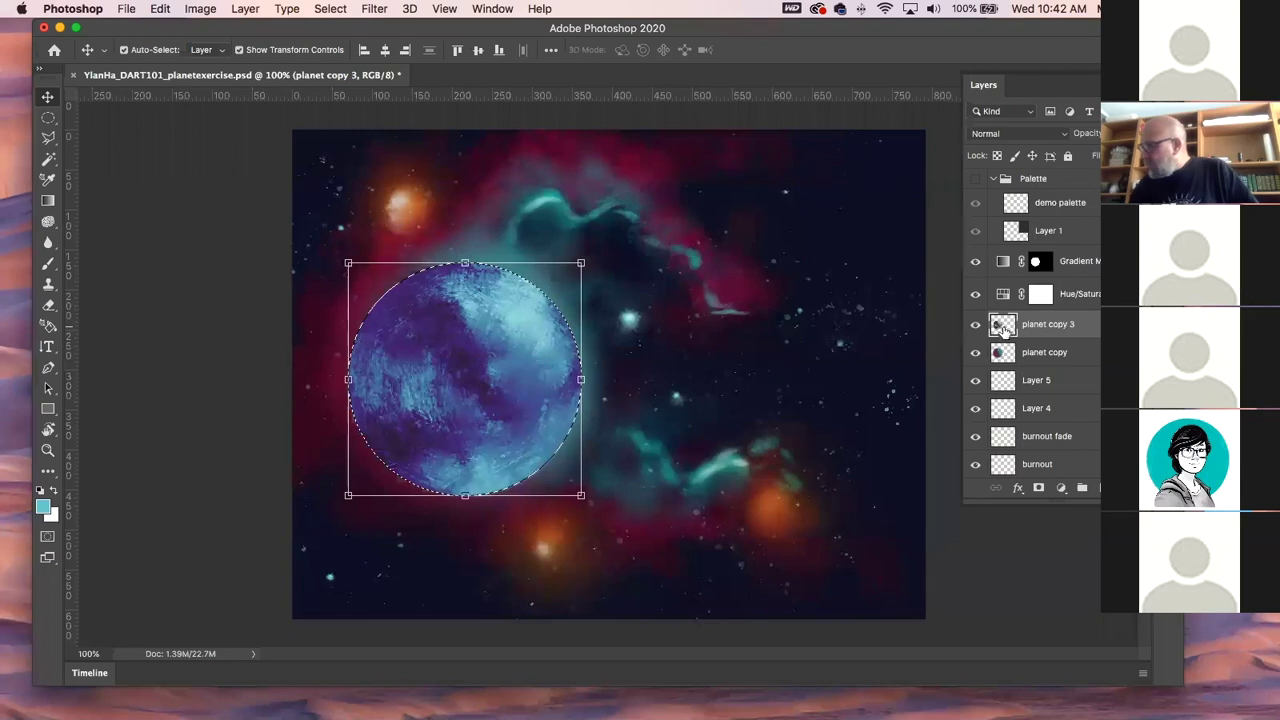
pyautogui.click(997, 356)
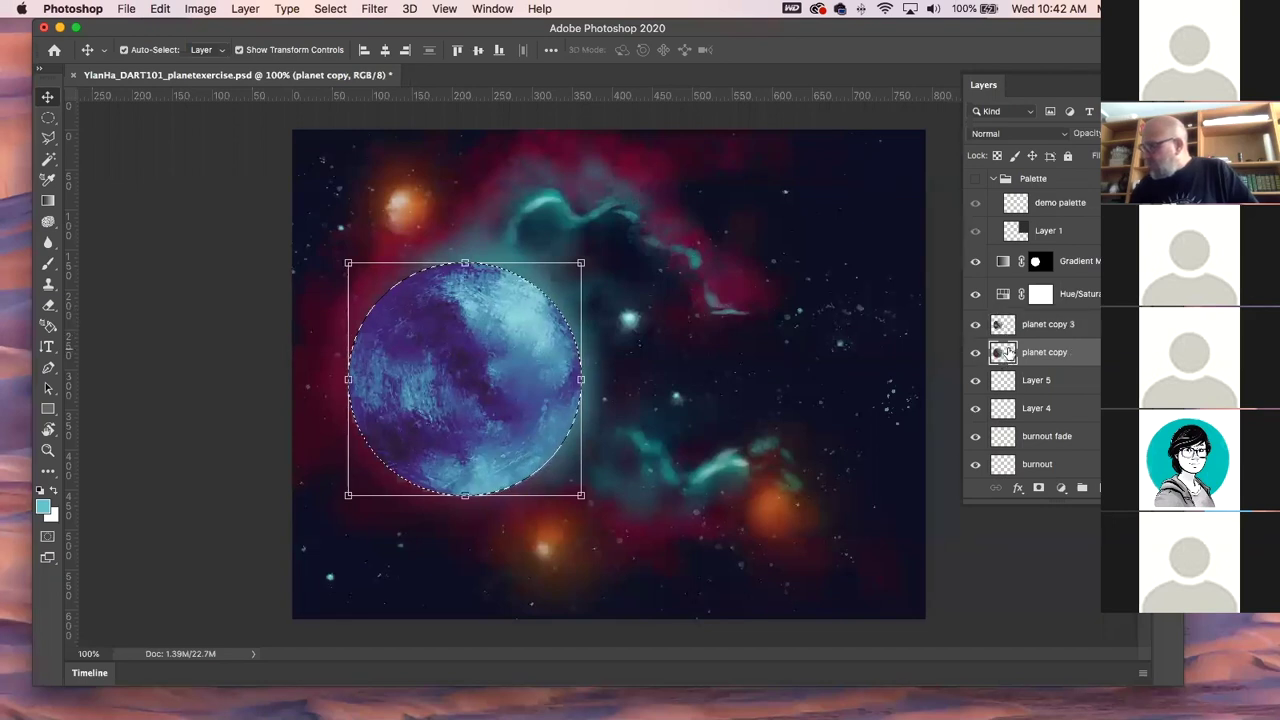
# Pick the Sponge tool from the dodge, burn and sponge group.
pyautogui.click(48, 221)
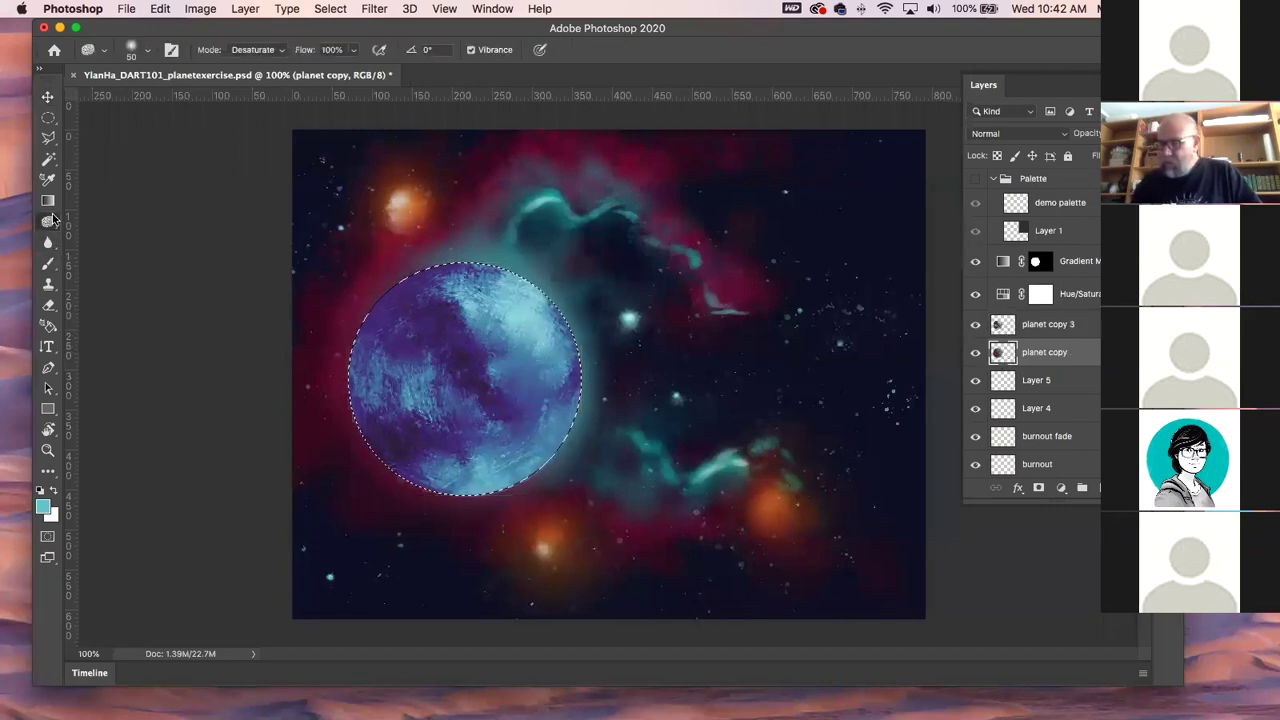
pyautogui.click(46, 222)
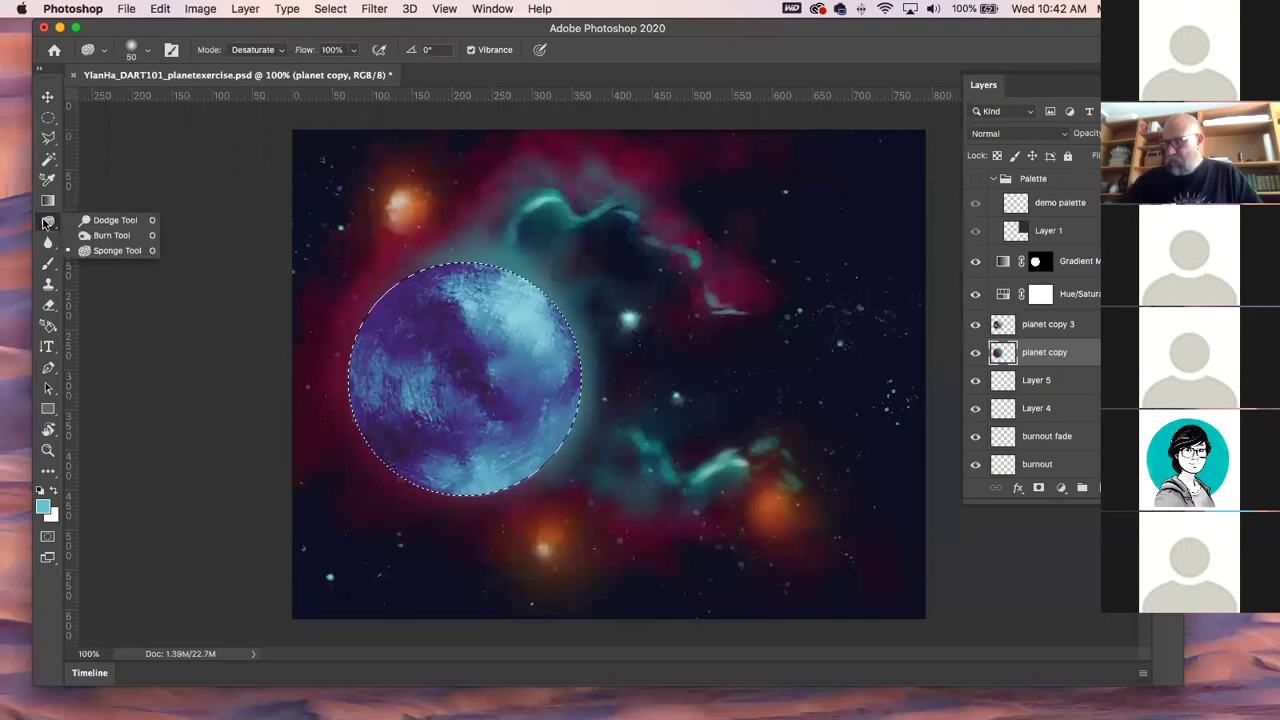
pyautogui.click(110, 250)
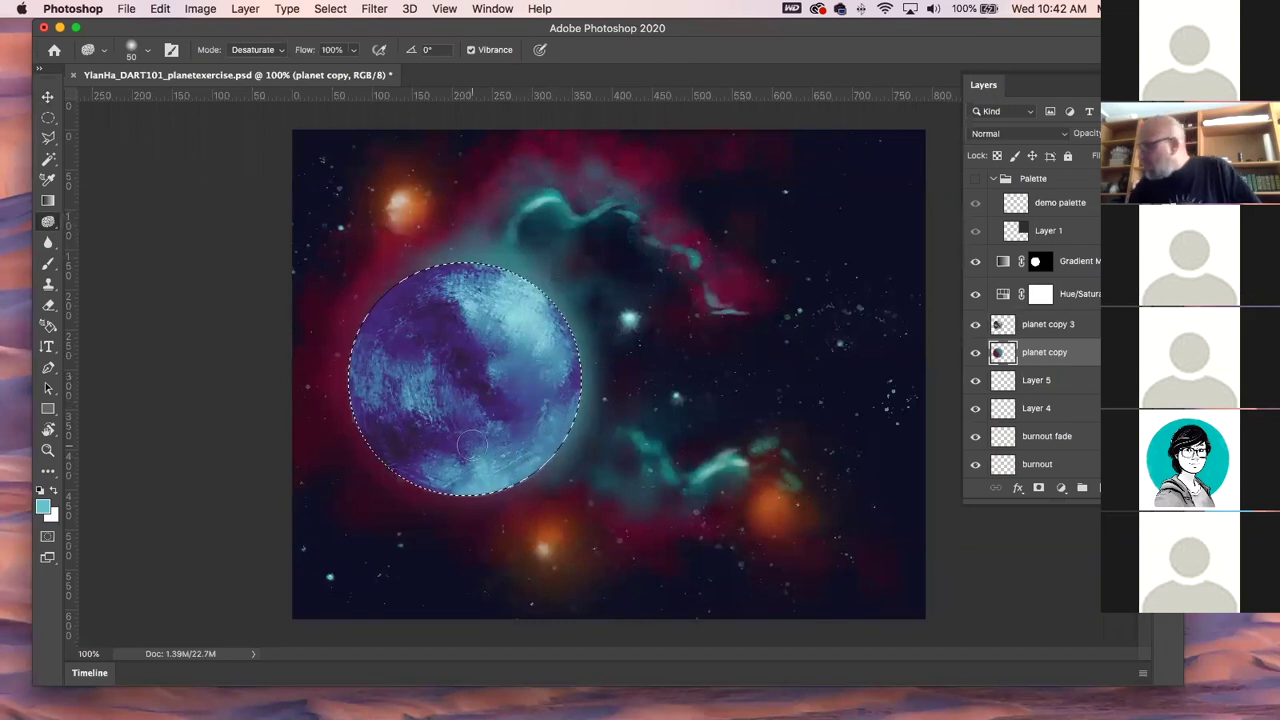
# Toggle planet copy's visibility to compare, then select Gradient Map 1 through planet copy.
pyautogui.click(975, 353)
pyautogui.click(977, 355)
pyautogui.click(977, 355)
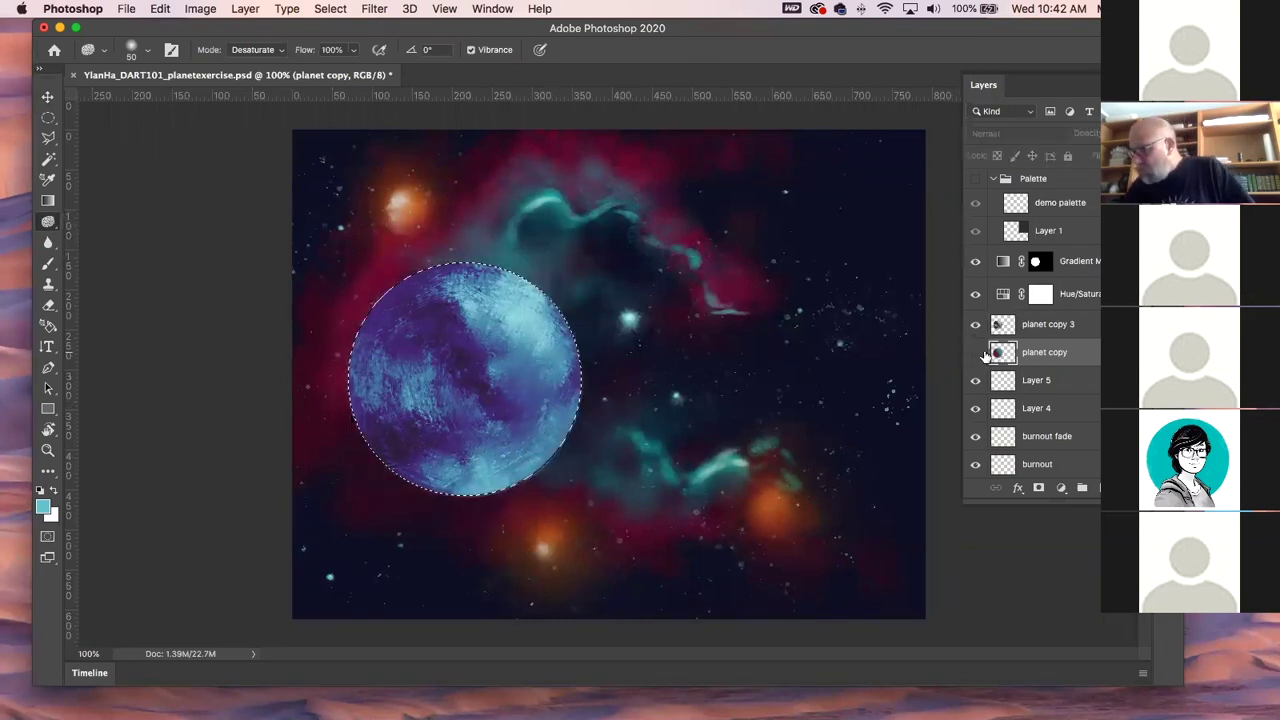
pyautogui.click(977, 355)
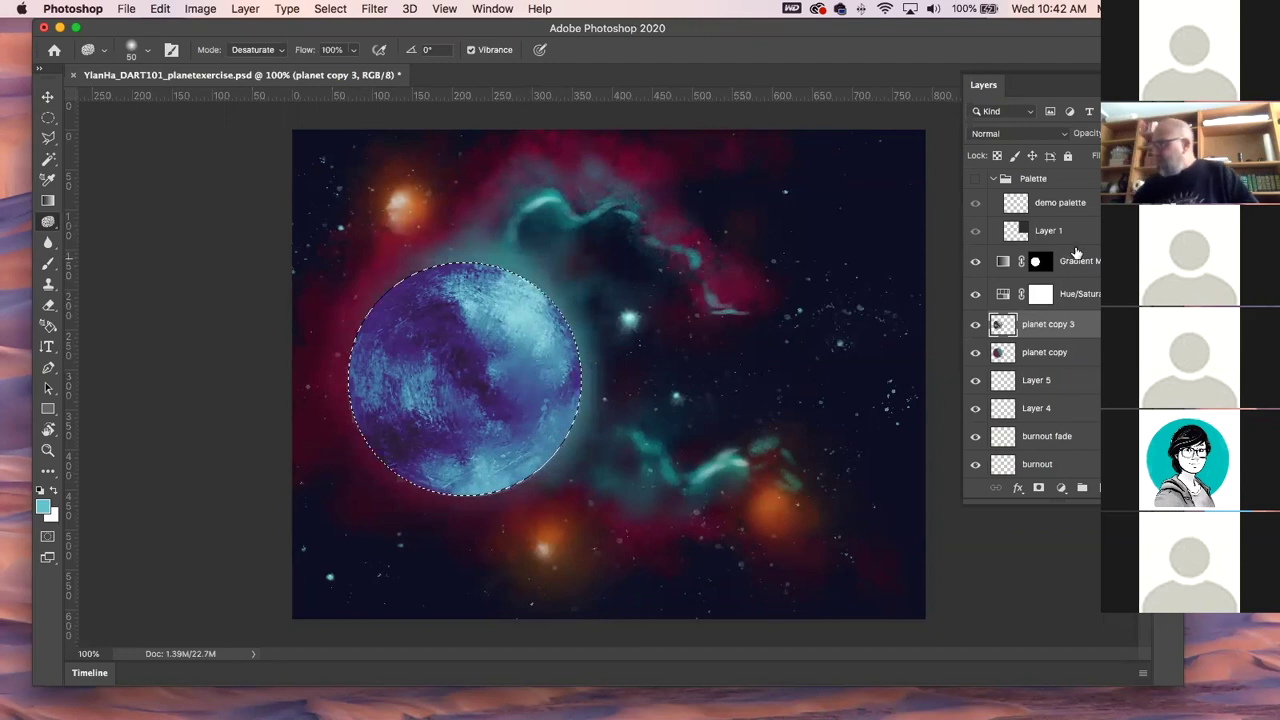
pyautogui.click(1085, 261)
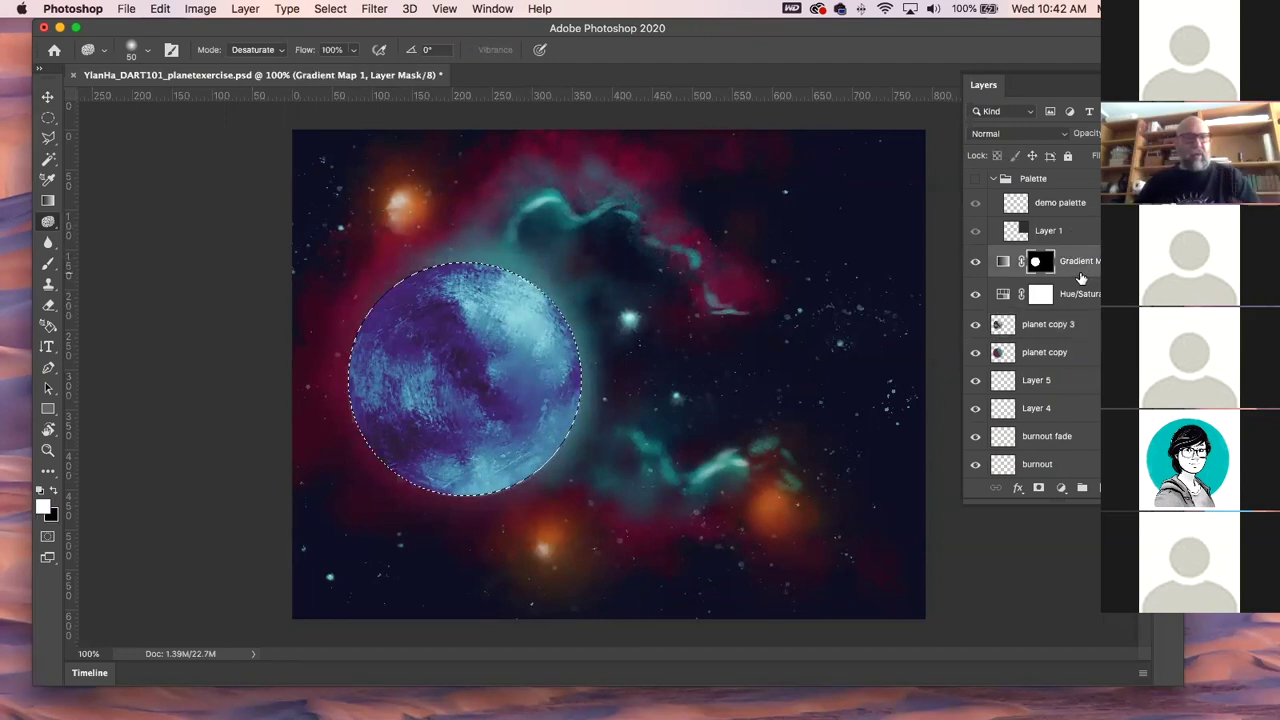
pyautogui.click(1082, 354)
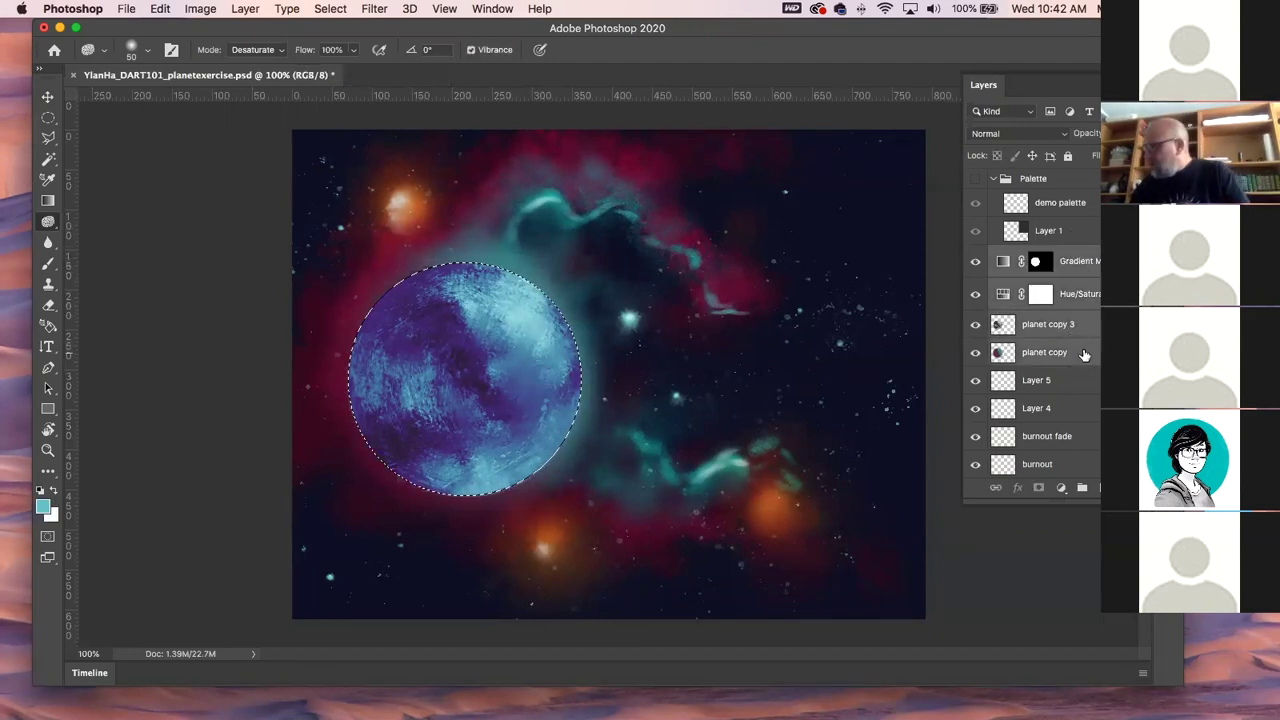
# Merge the selected layers, deselect, and desaturate the planet's rim with the sponge at 58% flow.
pyautogui.press('super+e')
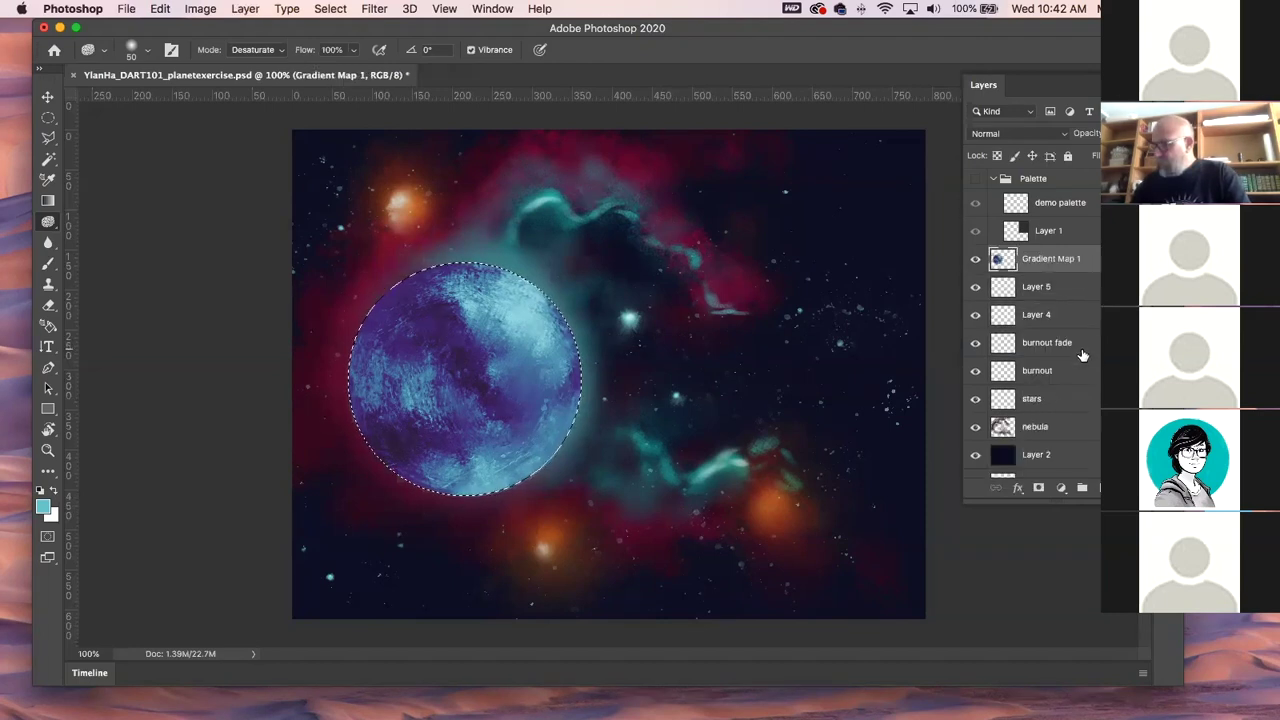
pyautogui.press('super+d')
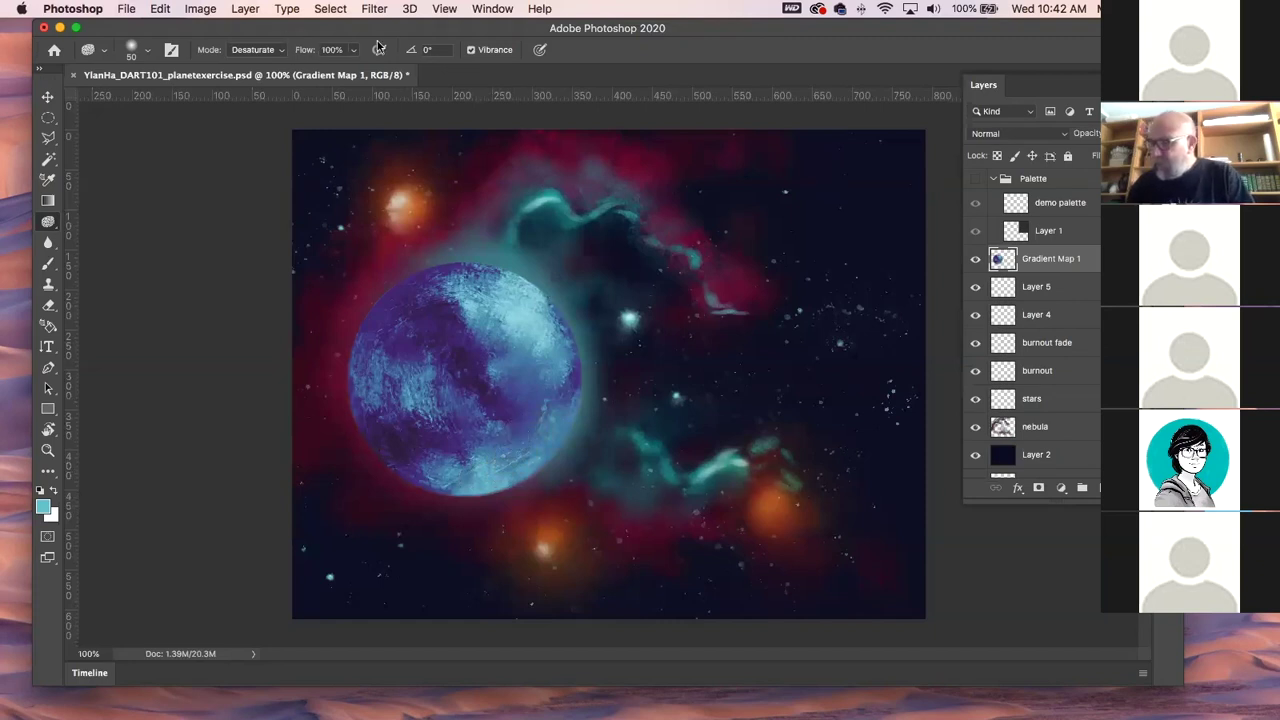
pyautogui.moveTo(318, 76); pyautogui.dragTo(324, 74)
pyautogui.moveTo(455, 470)
pyautogui.mouseDown()
pyautogui.moveTo(490, 488)
pyautogui.moveTo(565, 415)
pyautogui.mouseUp()
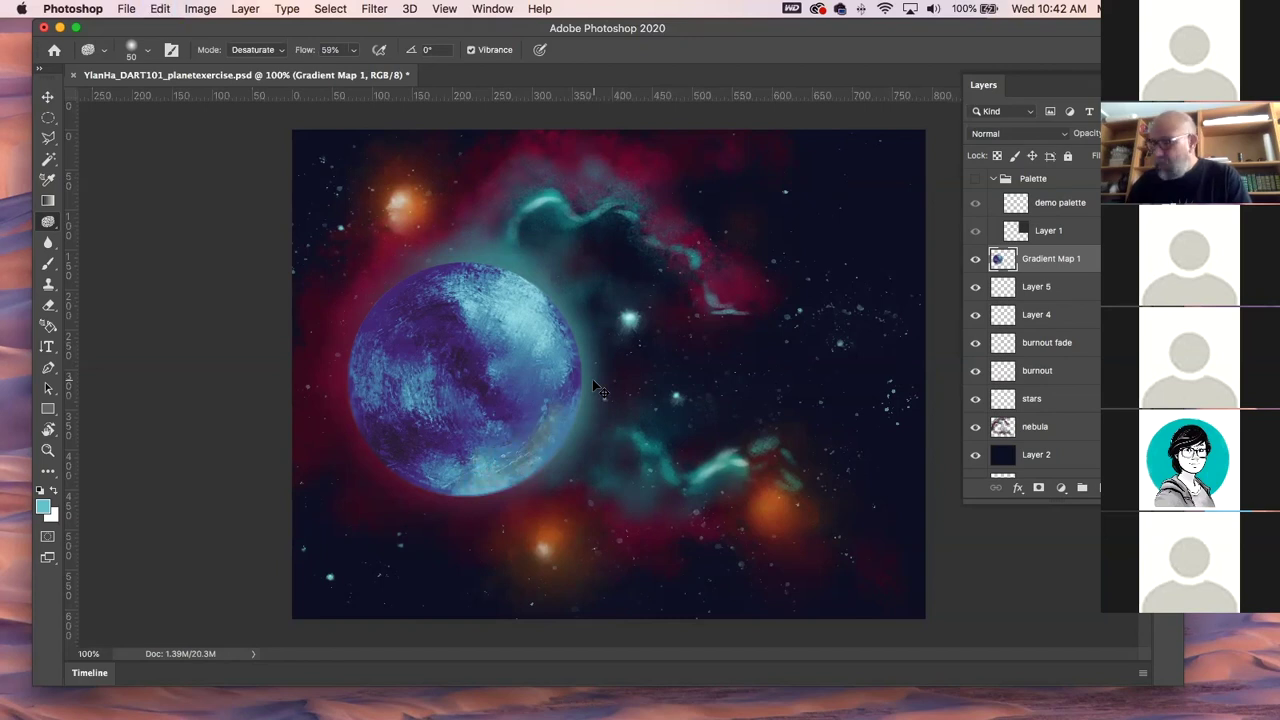
# Lower the sponge flow to 22%, then switch over to Chrome.
pyautogui.click(353, 50)
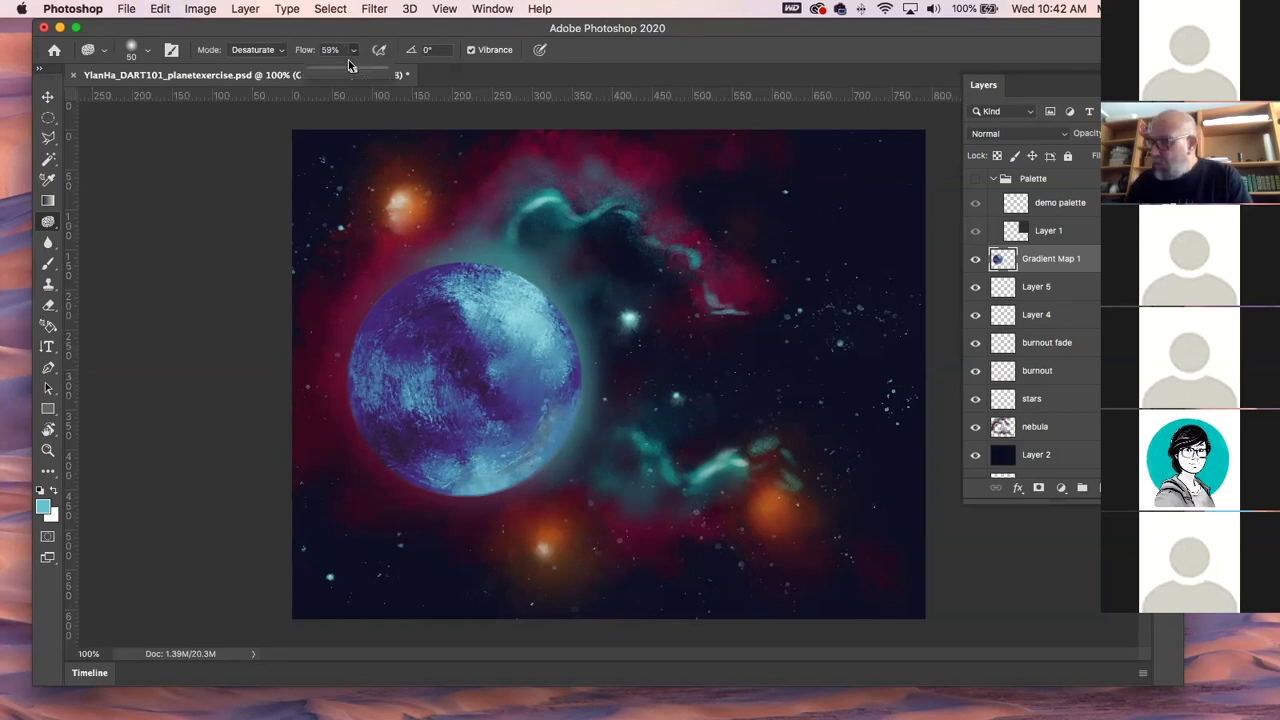
pyautogui.moveTo(328, 76); pyautogui.dragTo(325, 77)
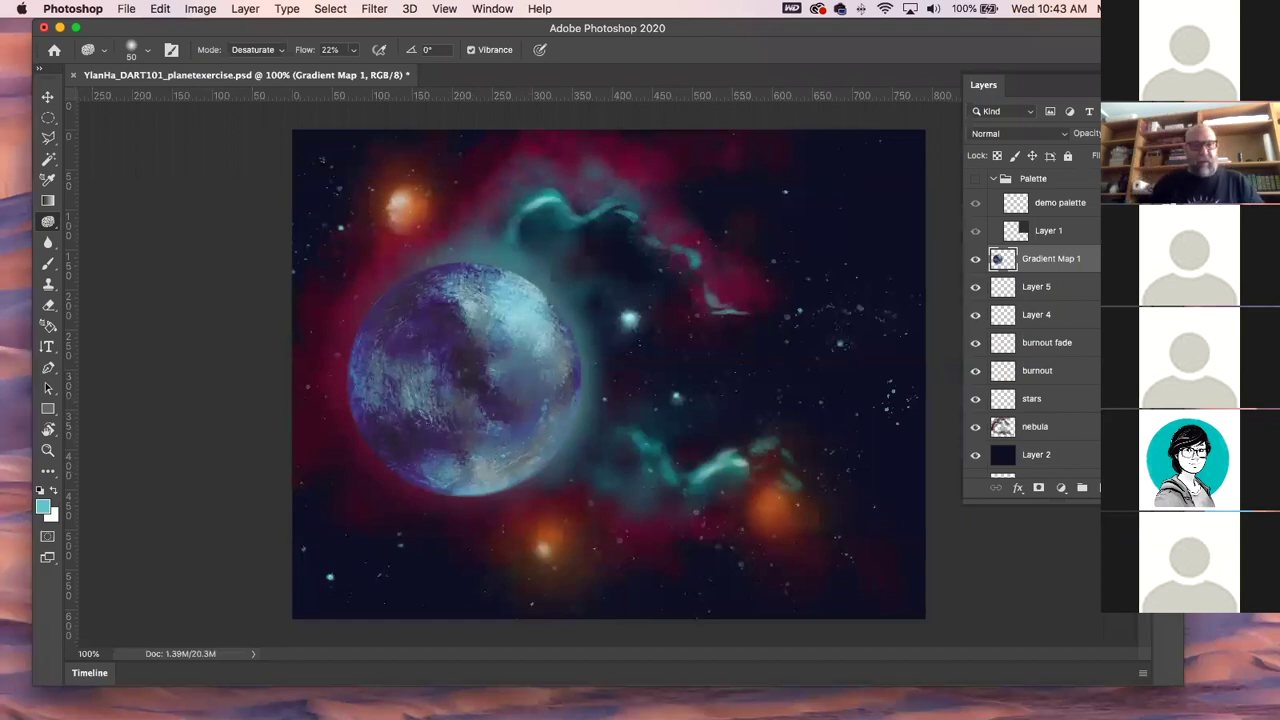
pyautogui.press('super+Tab')
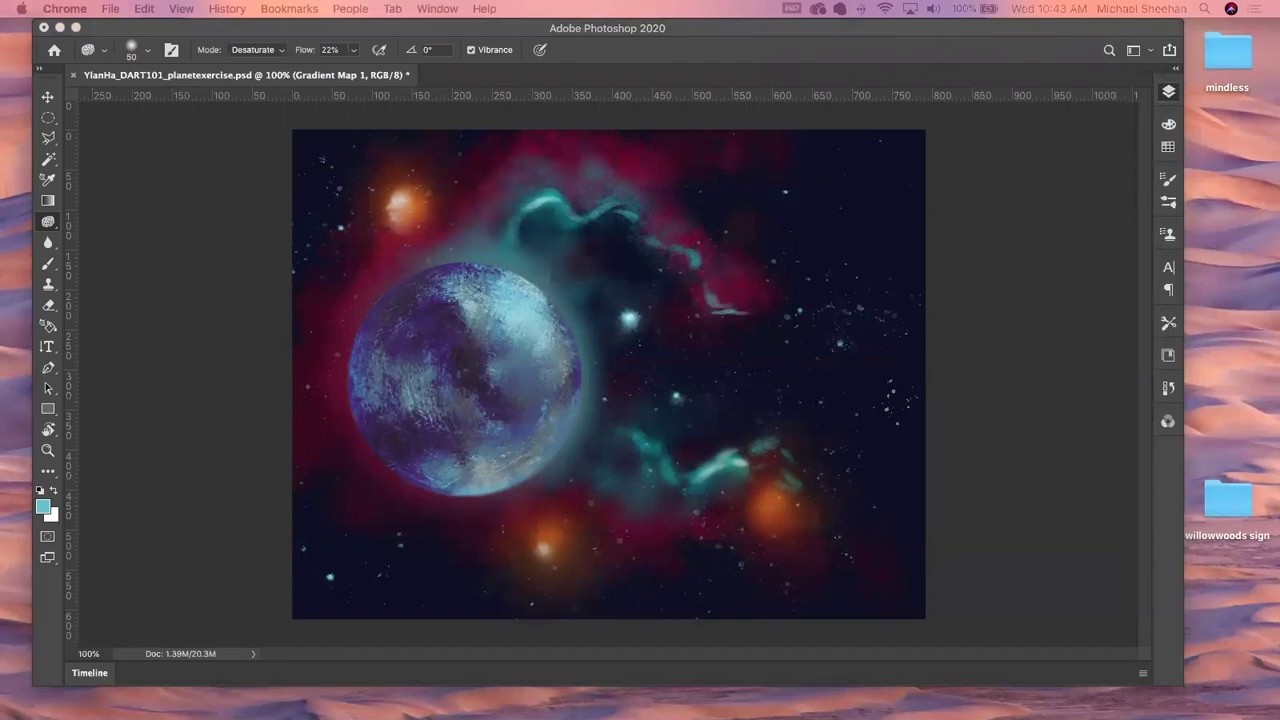
# Return to the planet painting with the Blur tool selected and the Layers panel hidden.
pyautogui.click(48, 242)
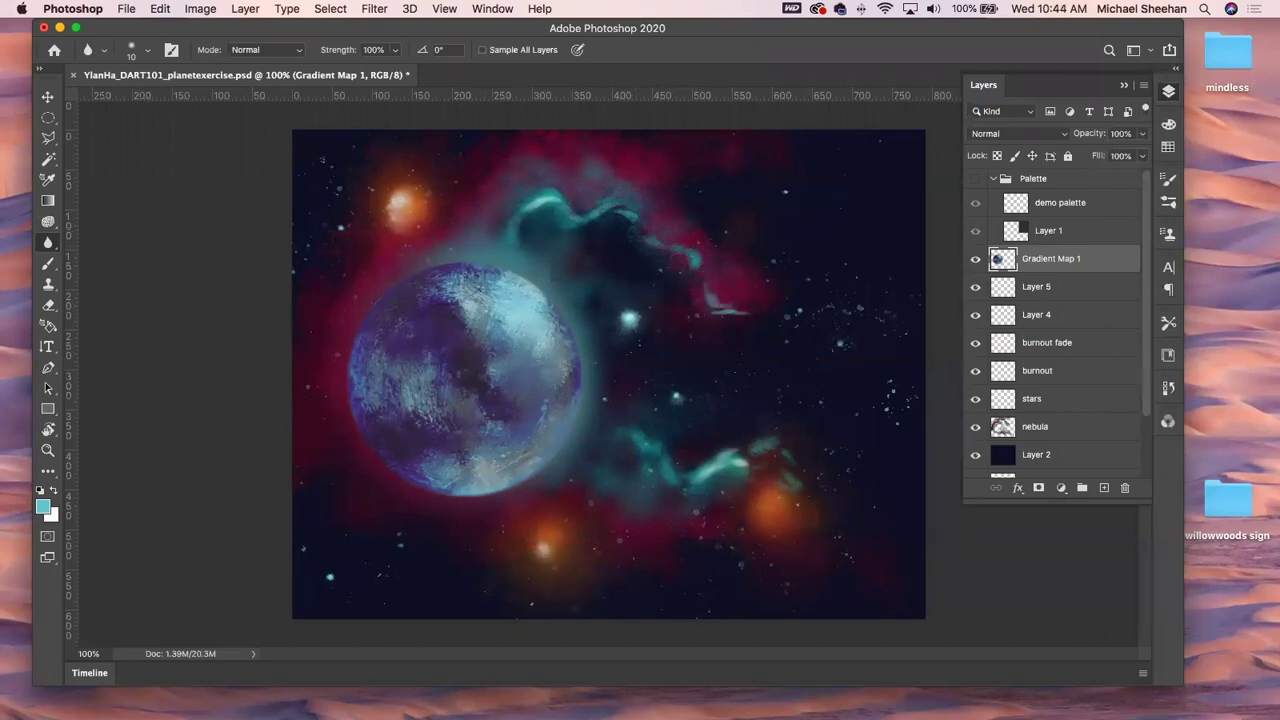
pyautogui.press('F7')
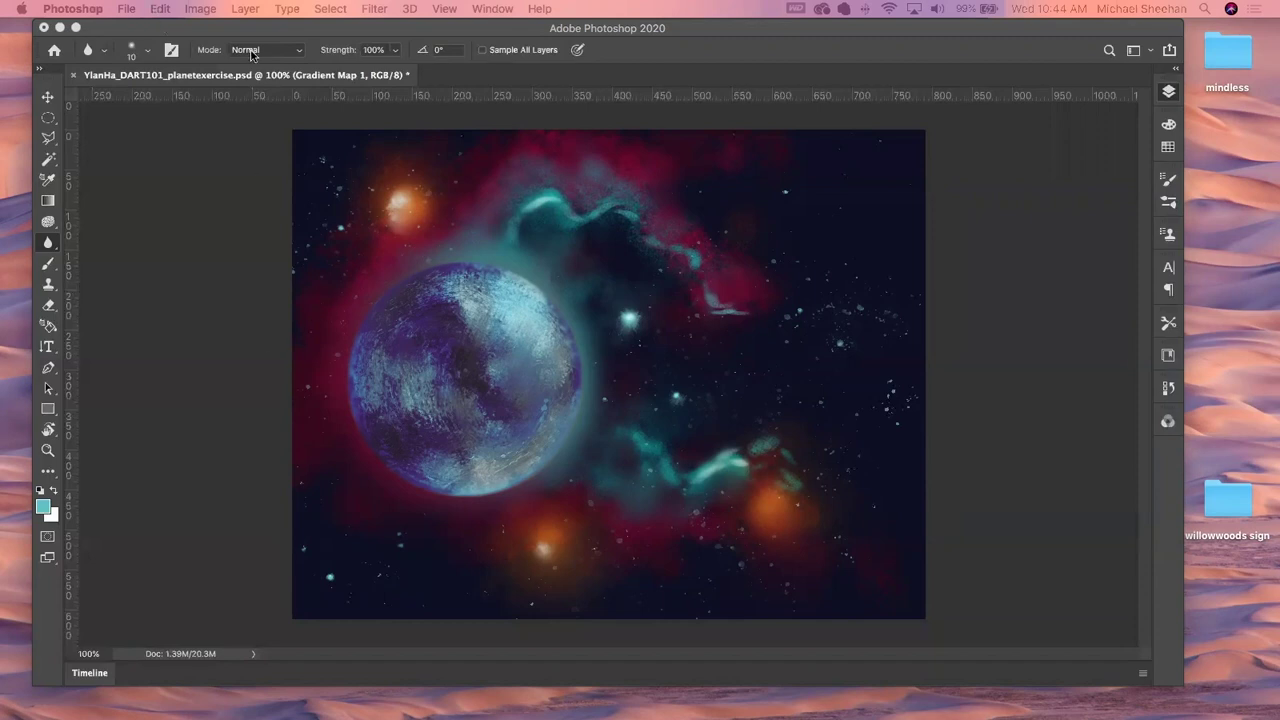
# Switch back to the Sponge on Desaturate at 22% flow, then hide the Layers panel.
pyautogui.click(48, 224)
pyautogui.press('F7')
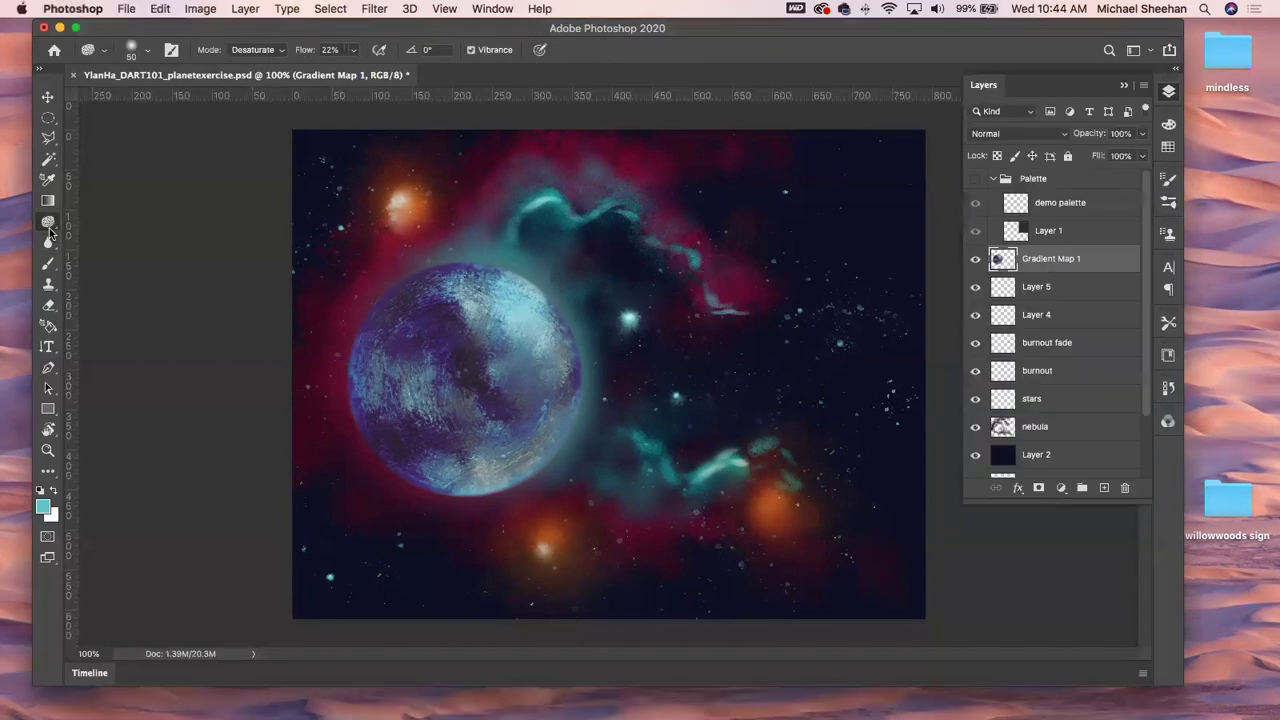
pyautogui.click(267, 52)
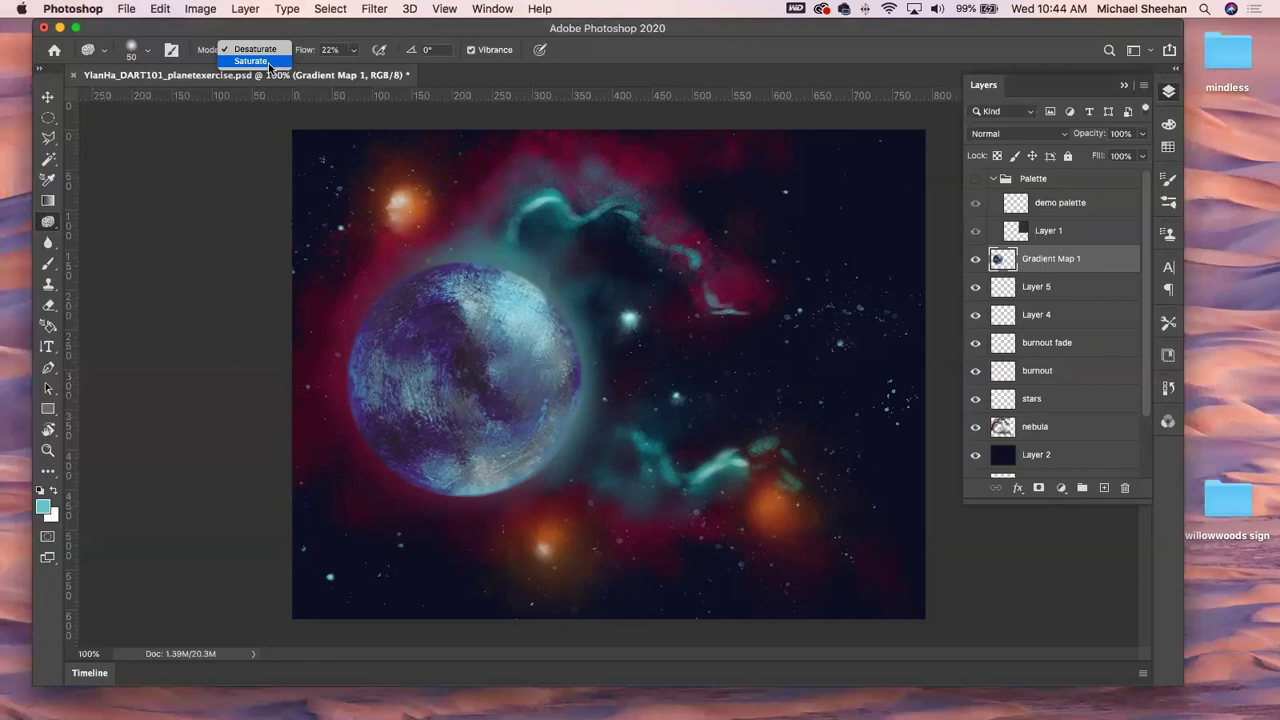
pyautogui.click(352, 28)
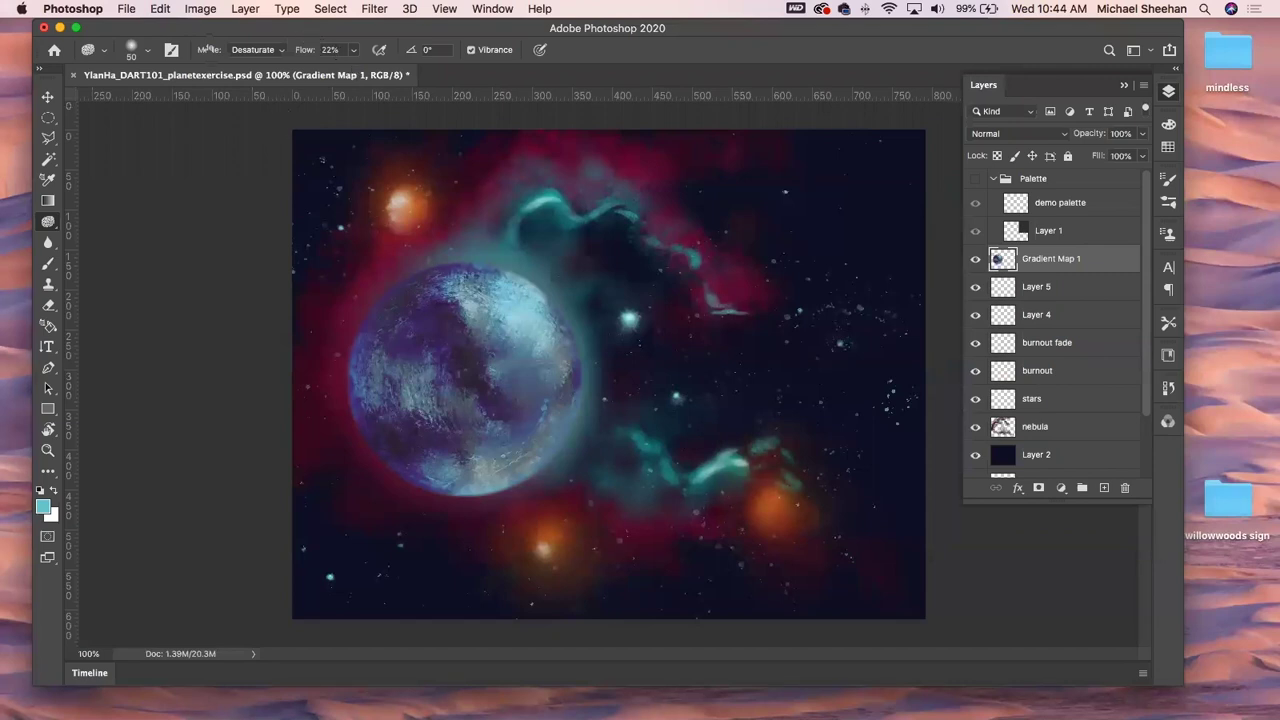
pyautogui.press('F7')
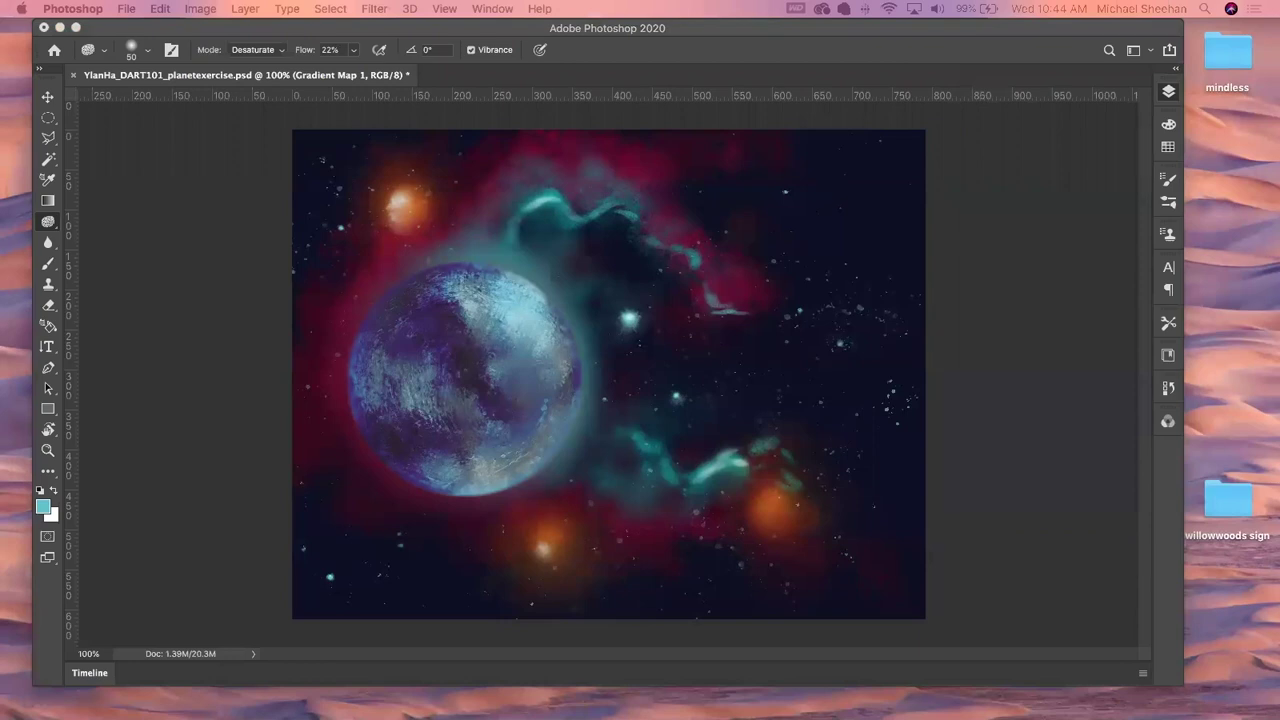
# Drop a Pluto image into the painting as Layer 6 and move it toward the centre.
pyautogui.moveTo(916, 432); pyautogui.dragTo(590, 290)
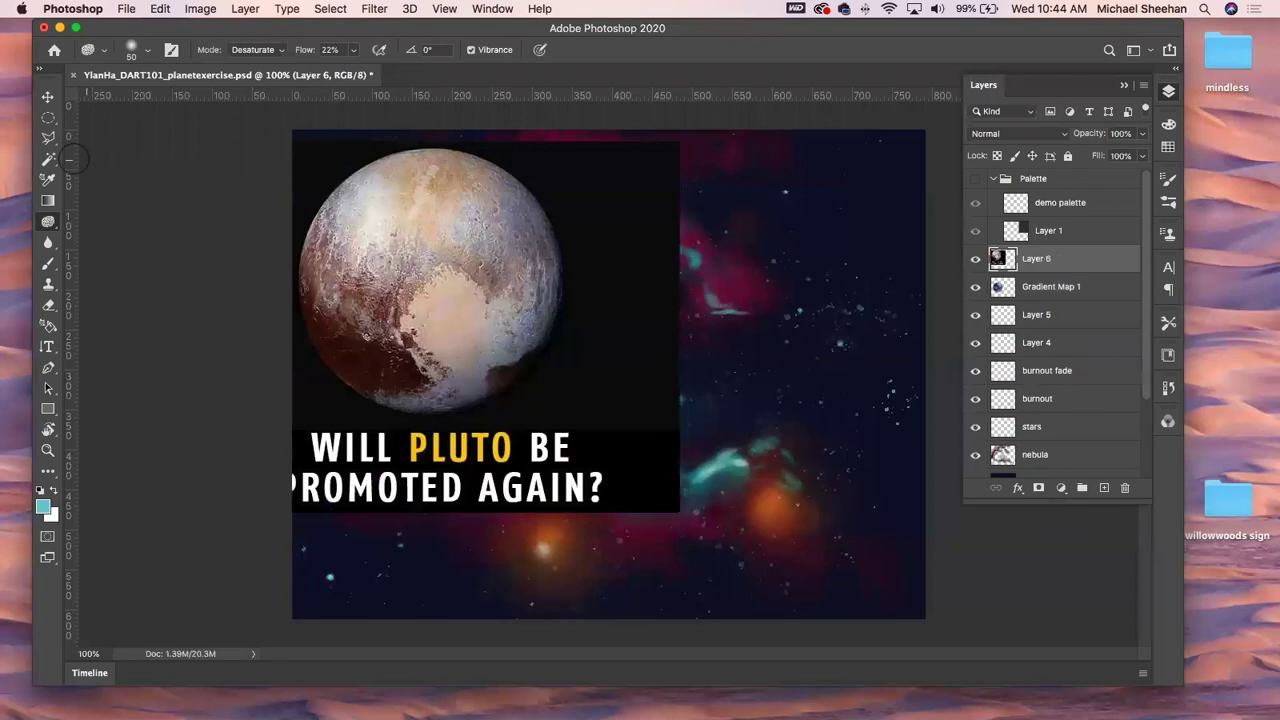
pyautogui.click(47, 97)
pyautogui.moveTo(401, 278); pyautogui.dragTo(490, 332)
# Keep only a rectangle around Pluto, deleting the black caption bar outside it.
pyautogui.click(48, 118)
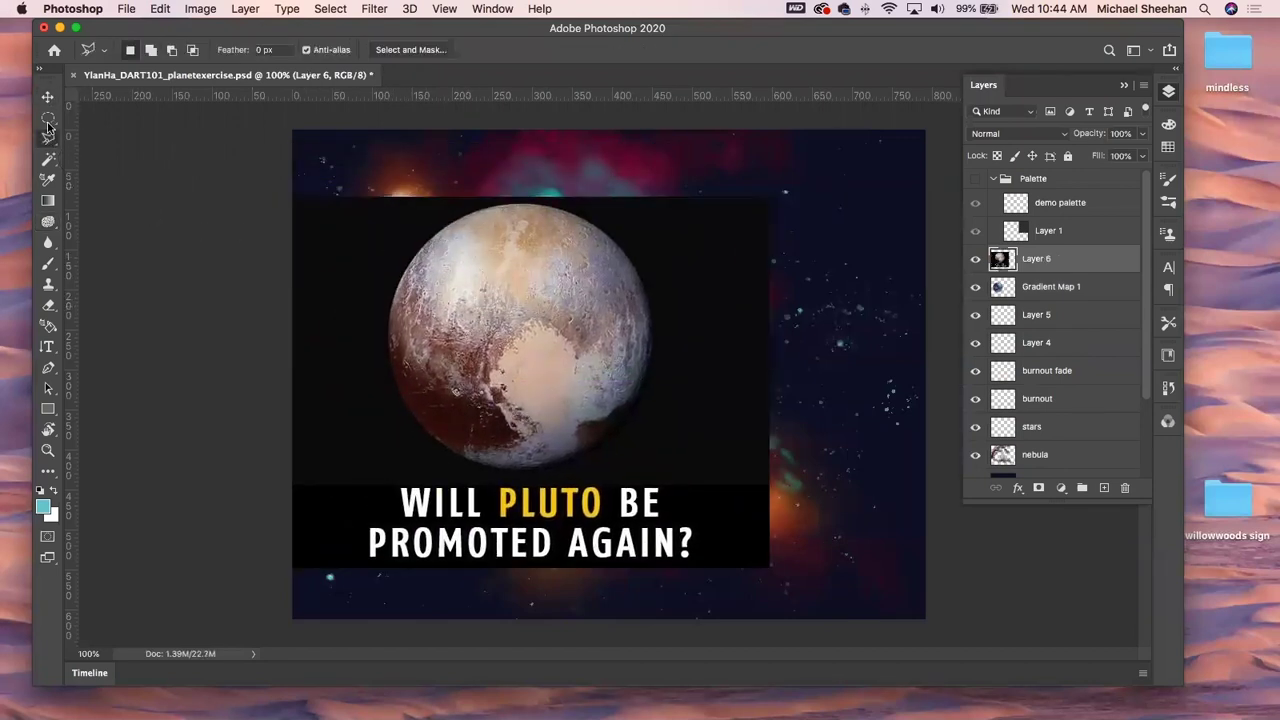
pyautogui.click(91, 118)
pyautogui.moveTo(363, 175); pyautogui.dragTo(694, 478)
pyautogui.press('super+shift+i')
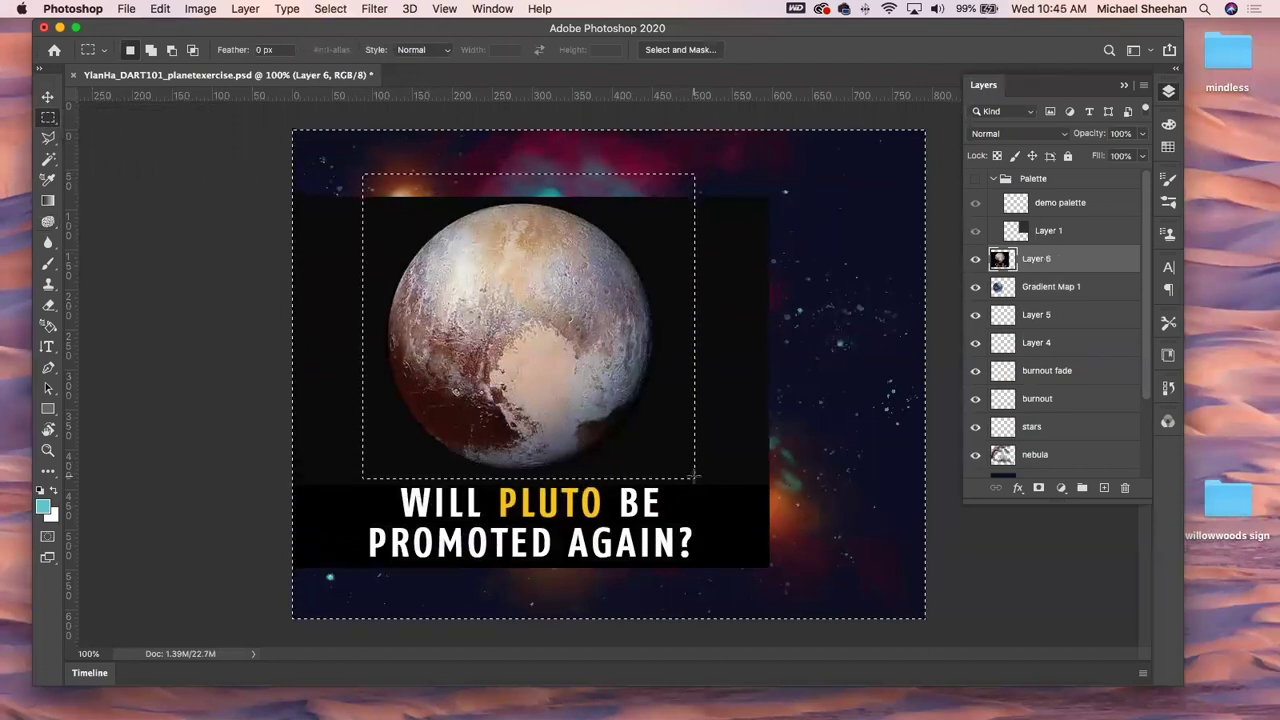
pyautogui.press('Delete')
pyautogui.press('super+d')
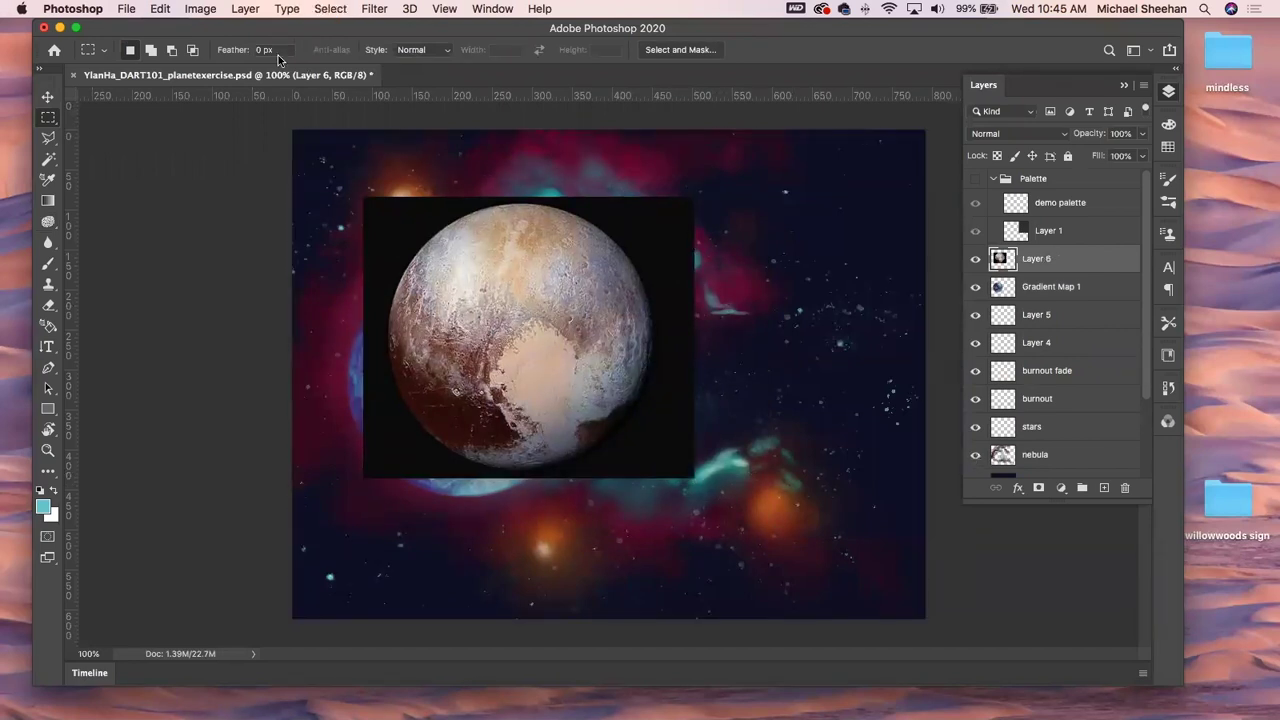
pyautogui.press('F7')
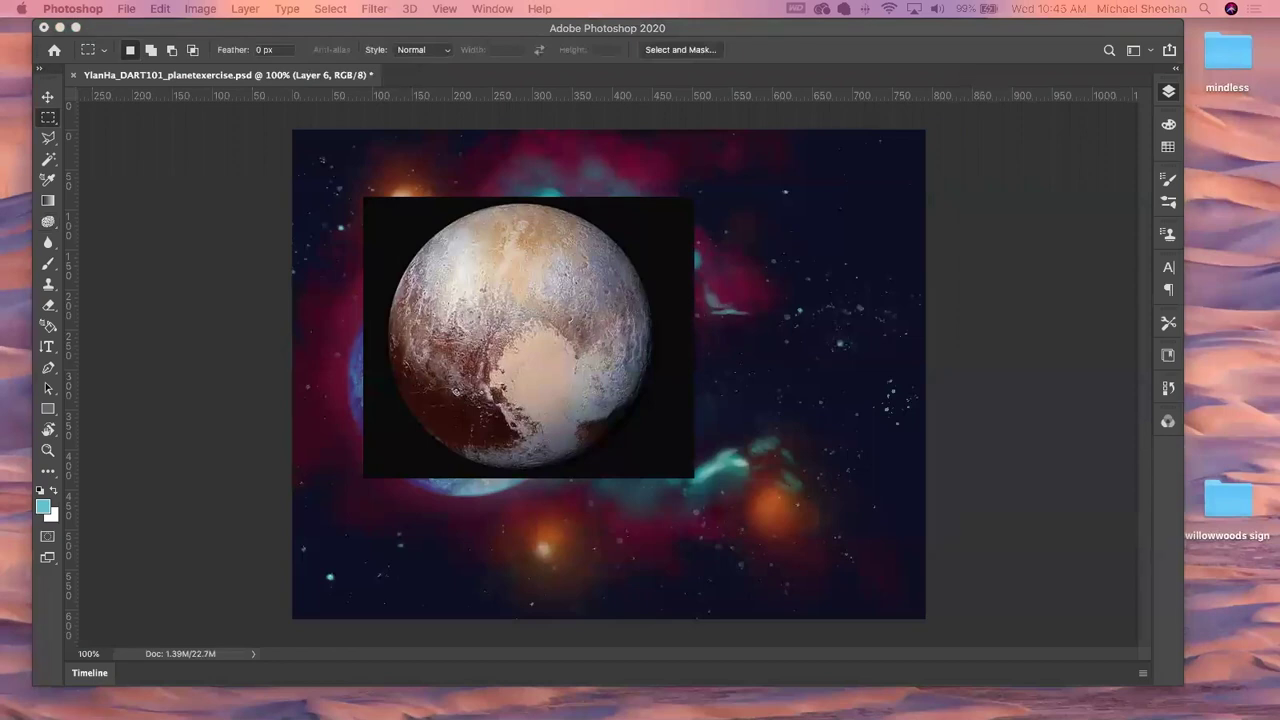
pyautogui.press('F7')
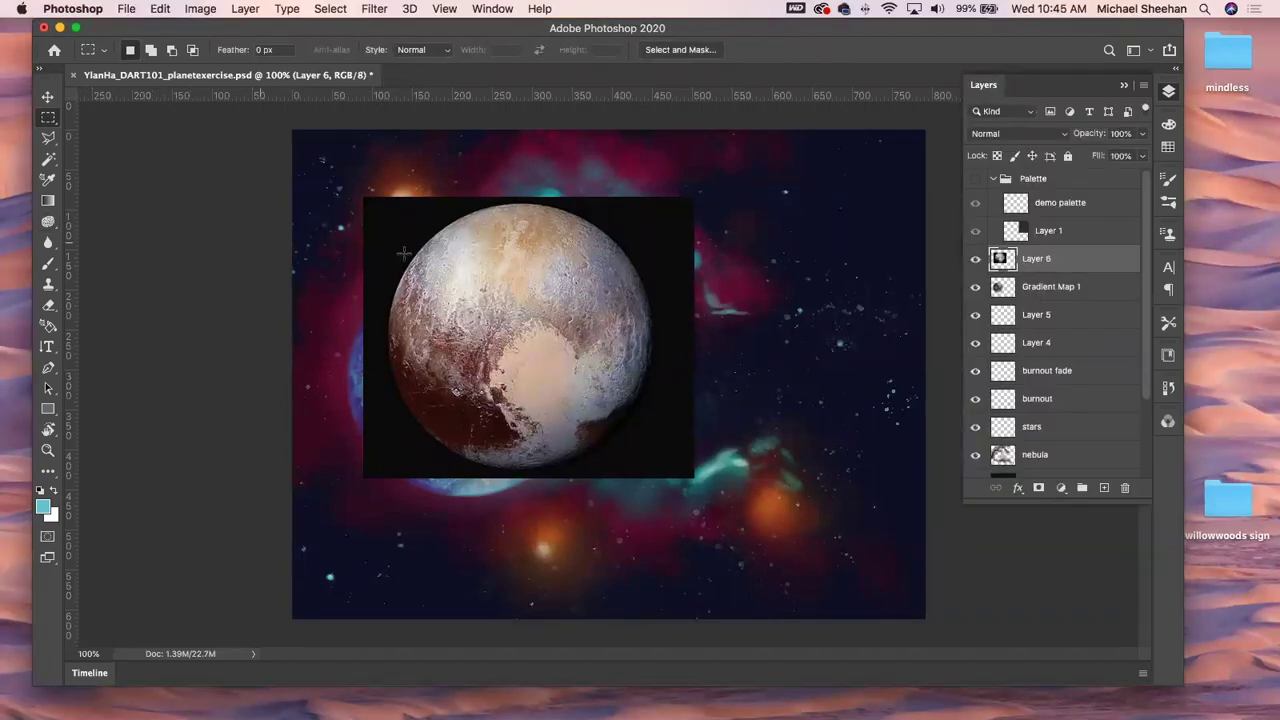
pyautogui.press('v')
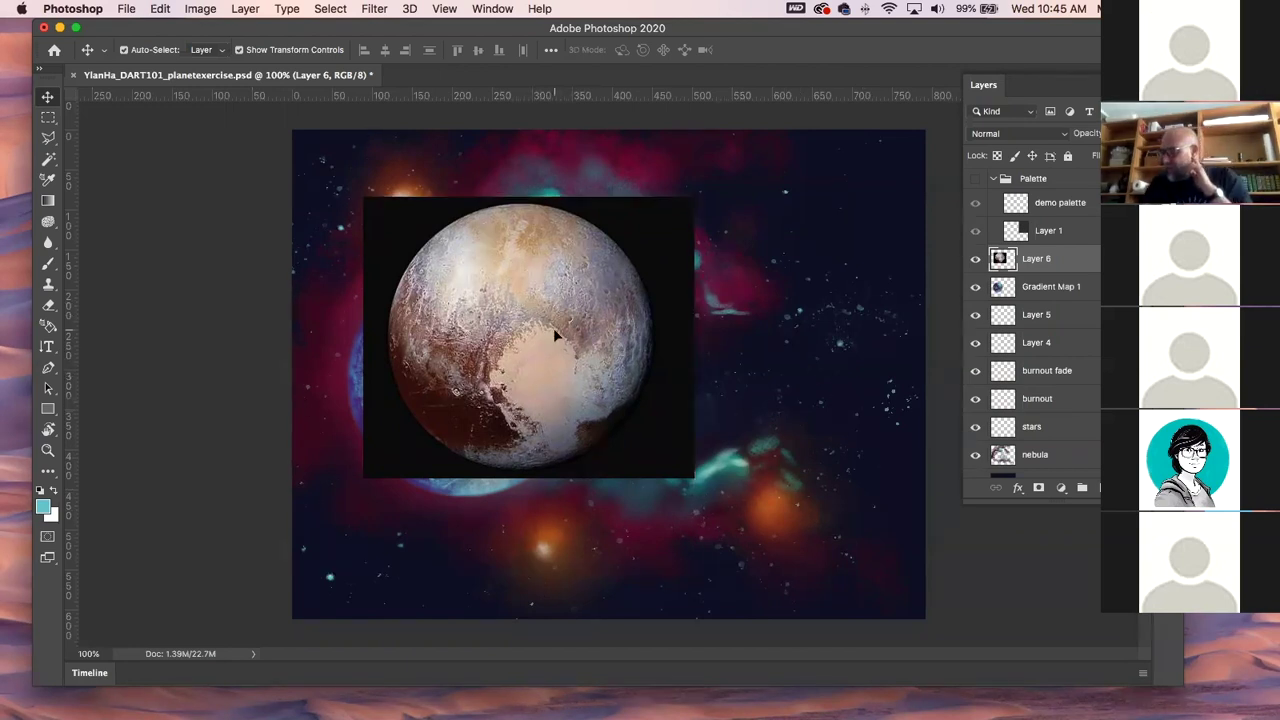
# Align the Pluto image over the painted planet, hide Layer 6, and select Gradient Map 1.
pyautogui.moveTo(553, 328); pyautogui.dragTo(596, 332)
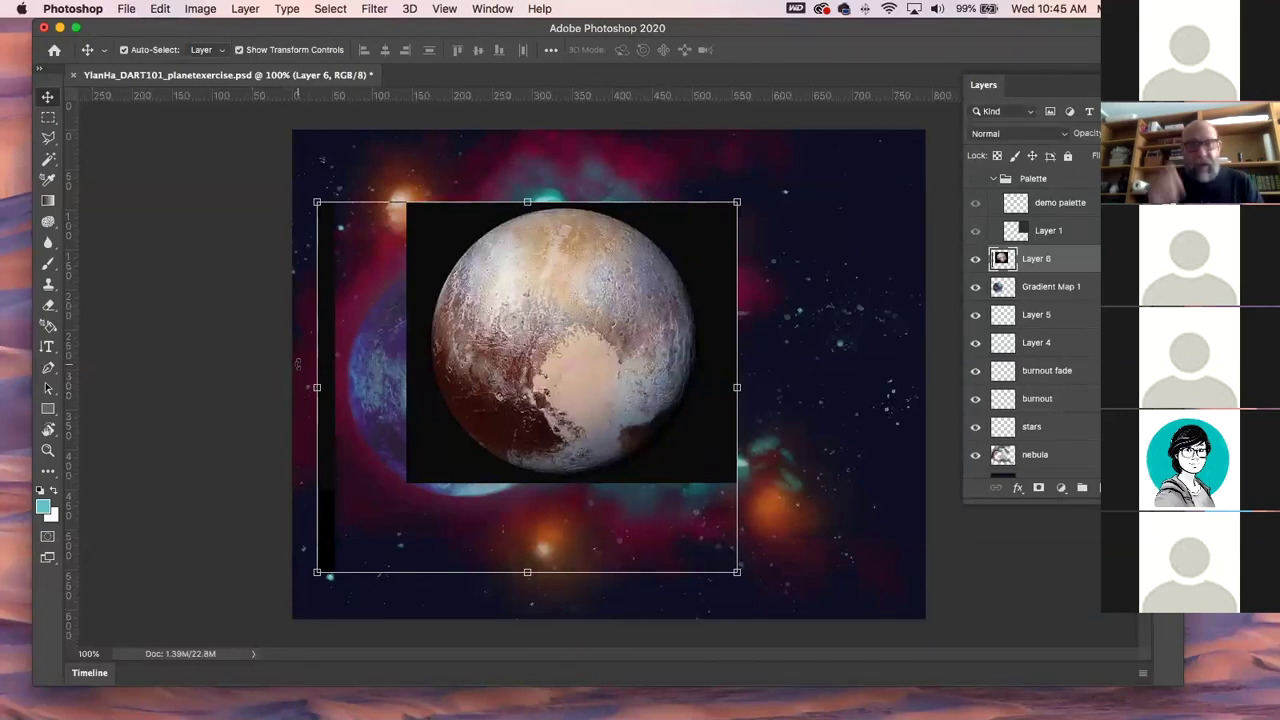
pyautogui.moveTo(561, 289); pyautogui.dragTo(572, 277)
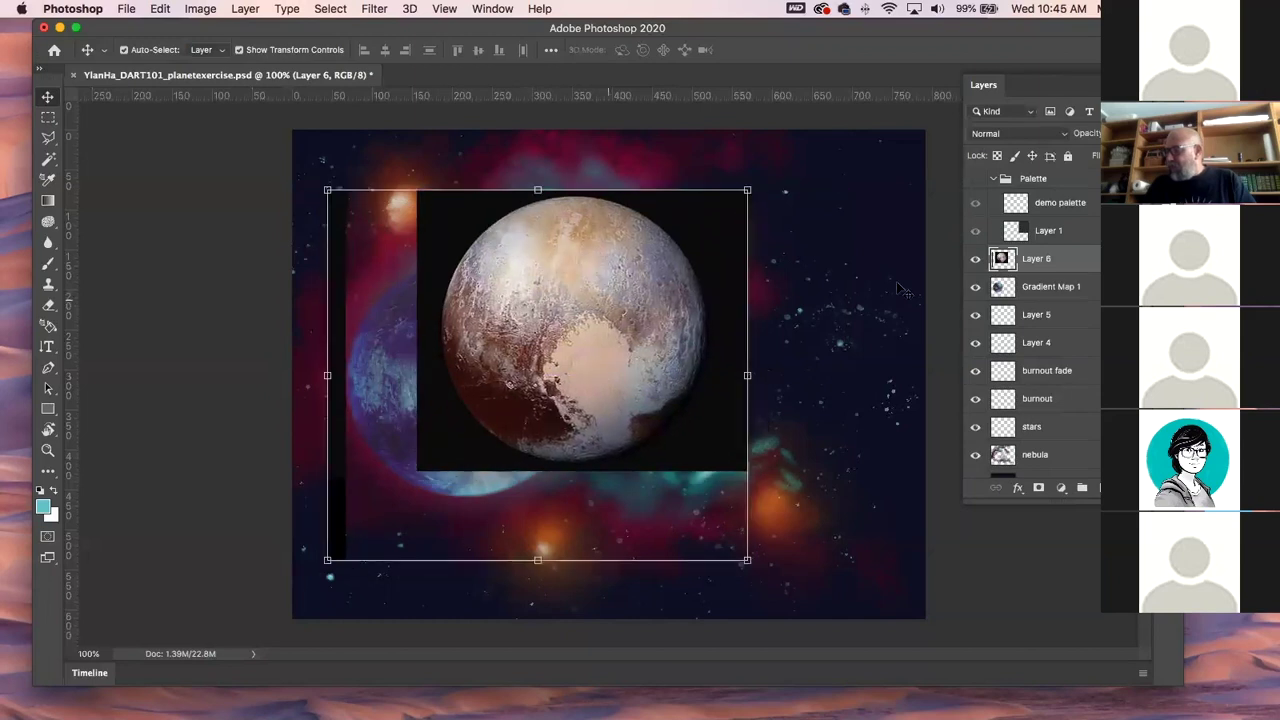
pyautogui.click(976, 259)
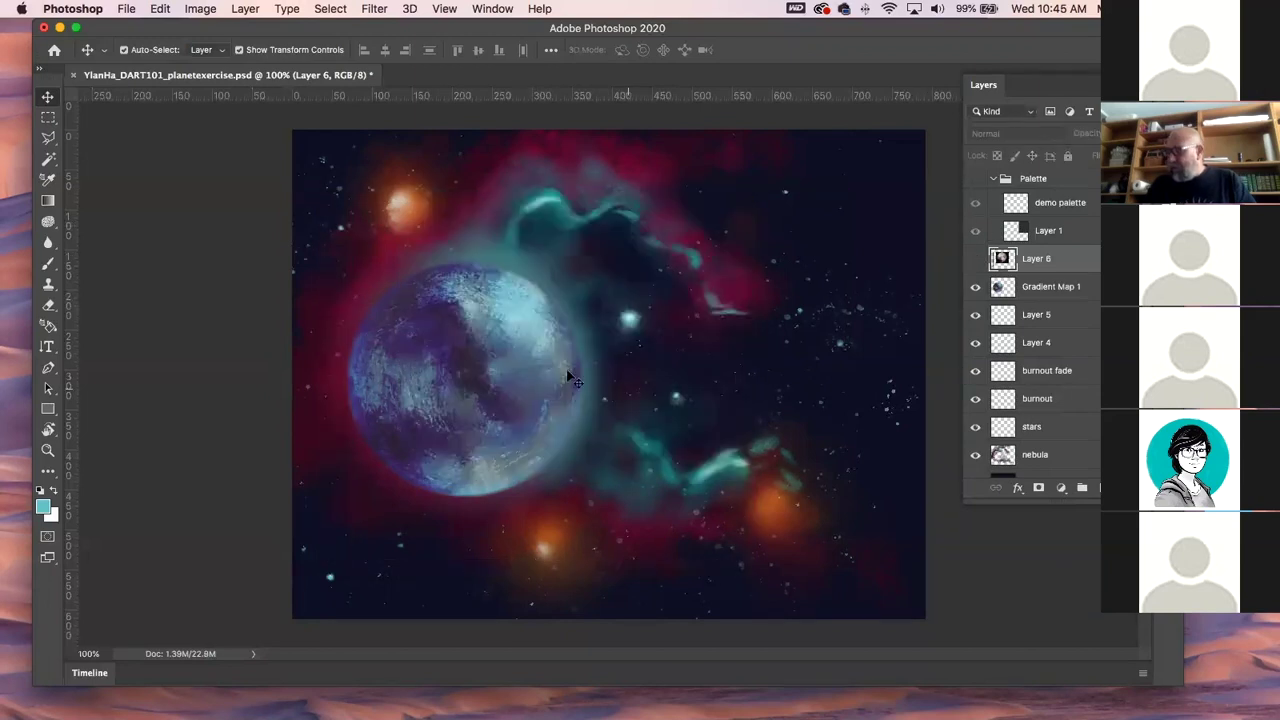
pyautogui.click(477, 348)
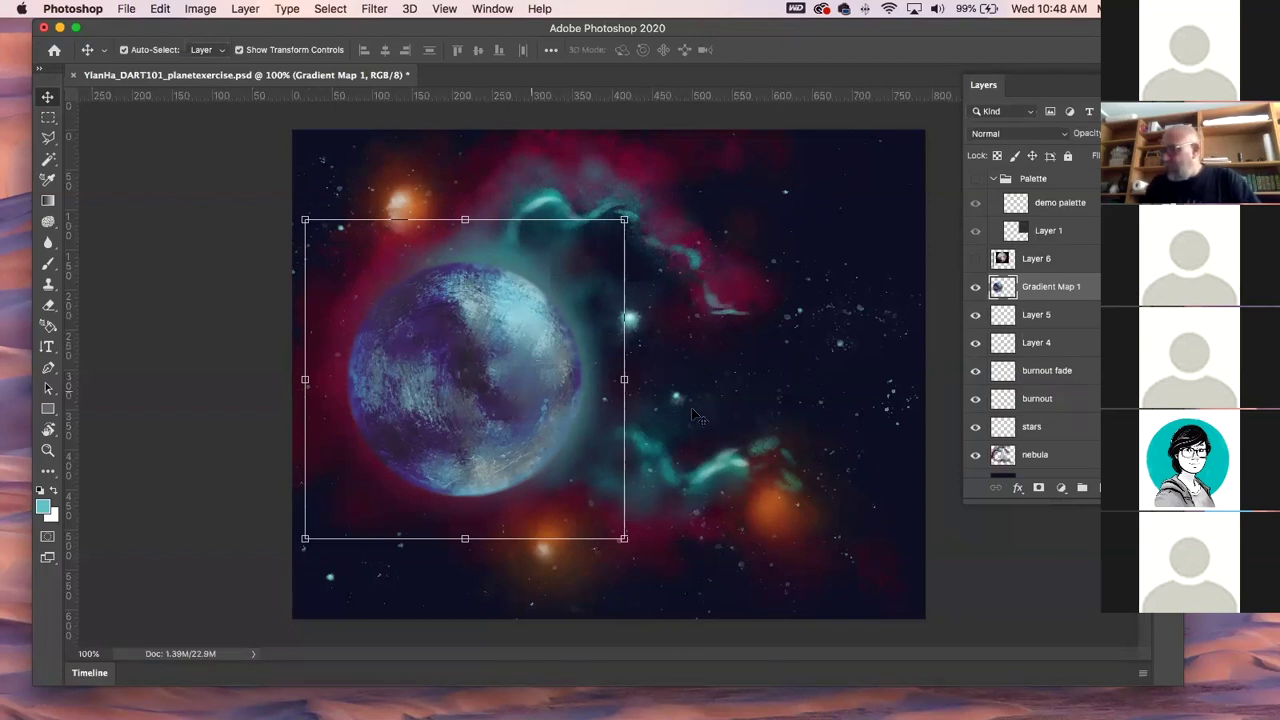
# Load the planet's outline from the Gradient Map 1 layer, then clear the selection.
pyautogui.click(999, 600)
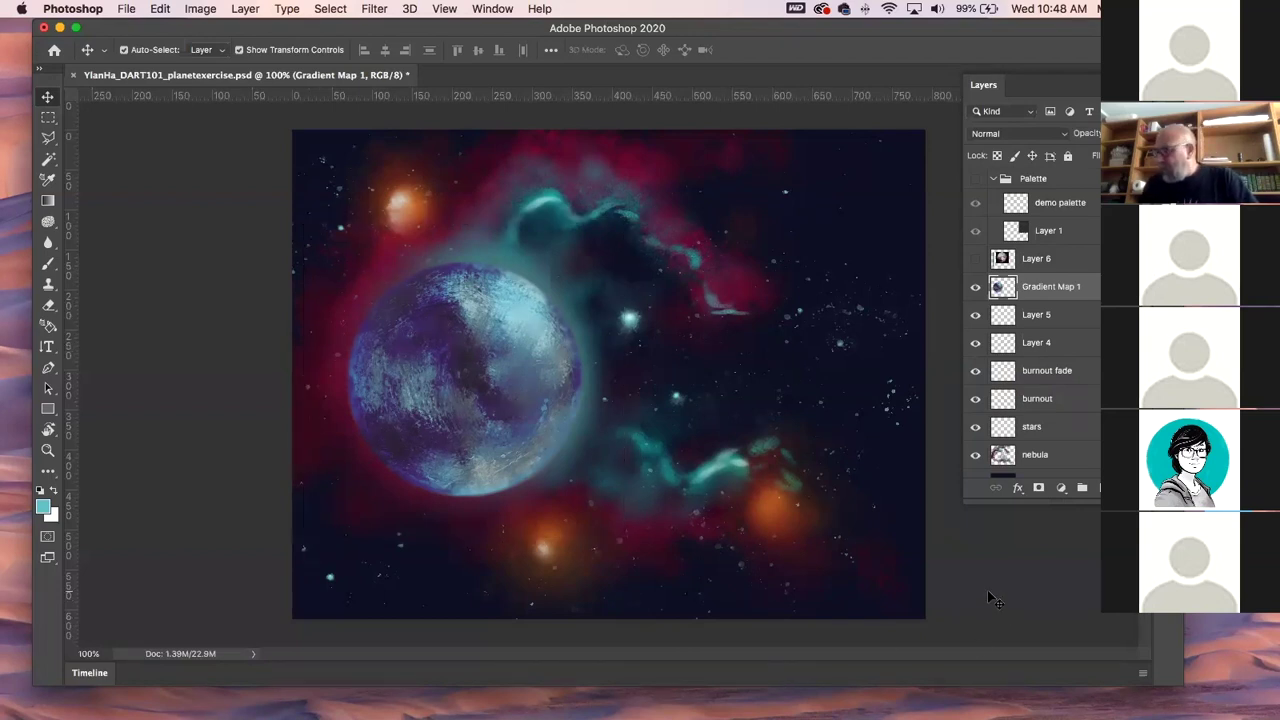
pyautogui.click(441, 398)
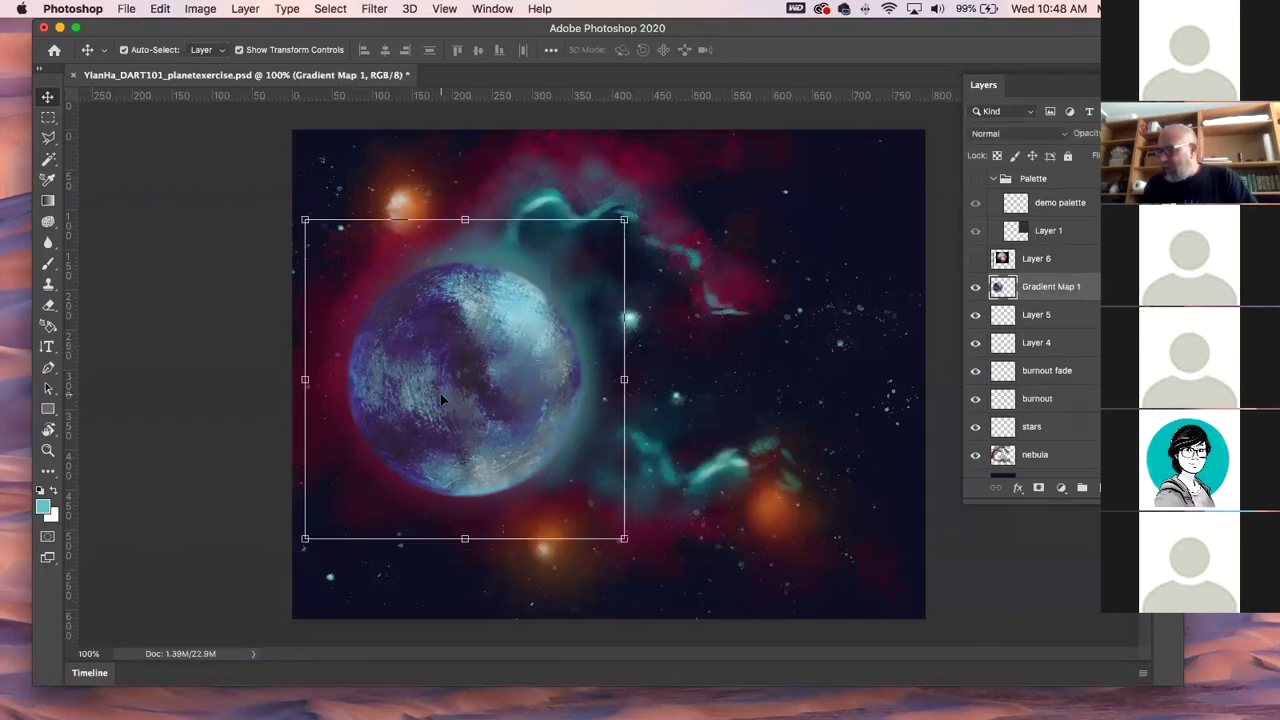
pyautogui.keyDown('alt'); pyautogui.click(1003, 287); pyautogui.keyUp('alt')
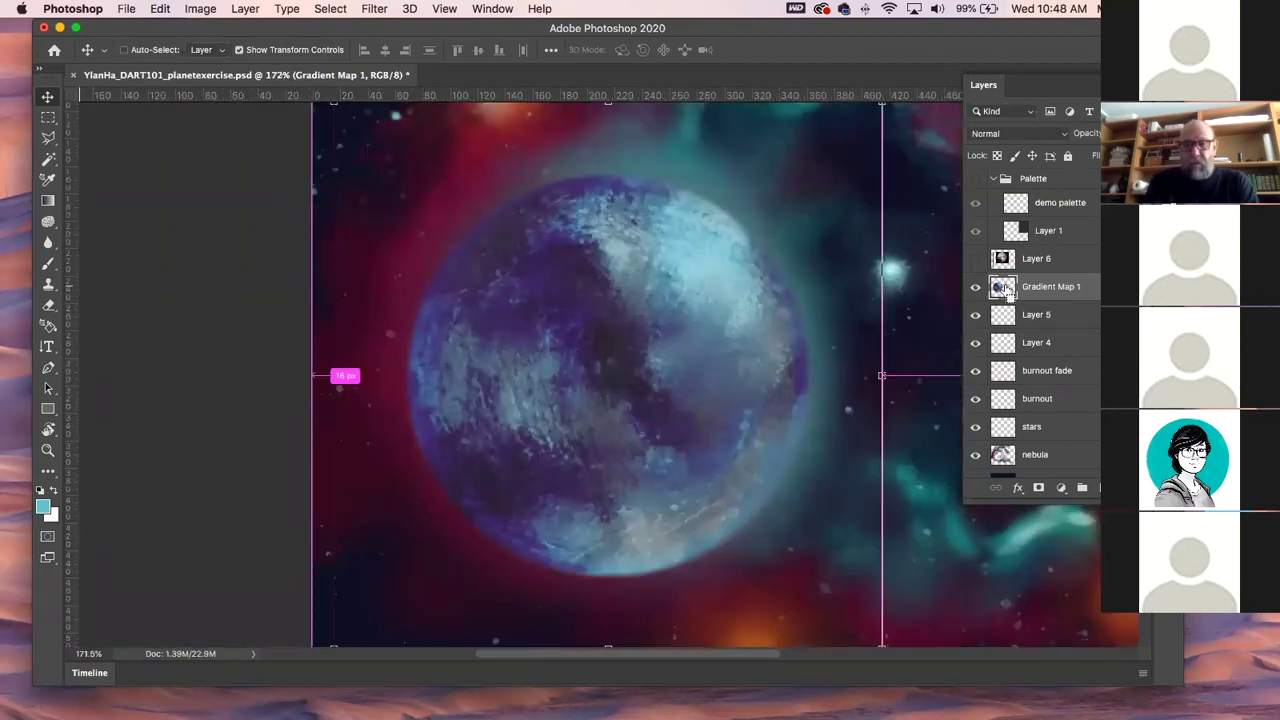
pyautogui.keyDown('alt'); pyautogui.click(1003, 287); pyautogui.keyUp('alt')
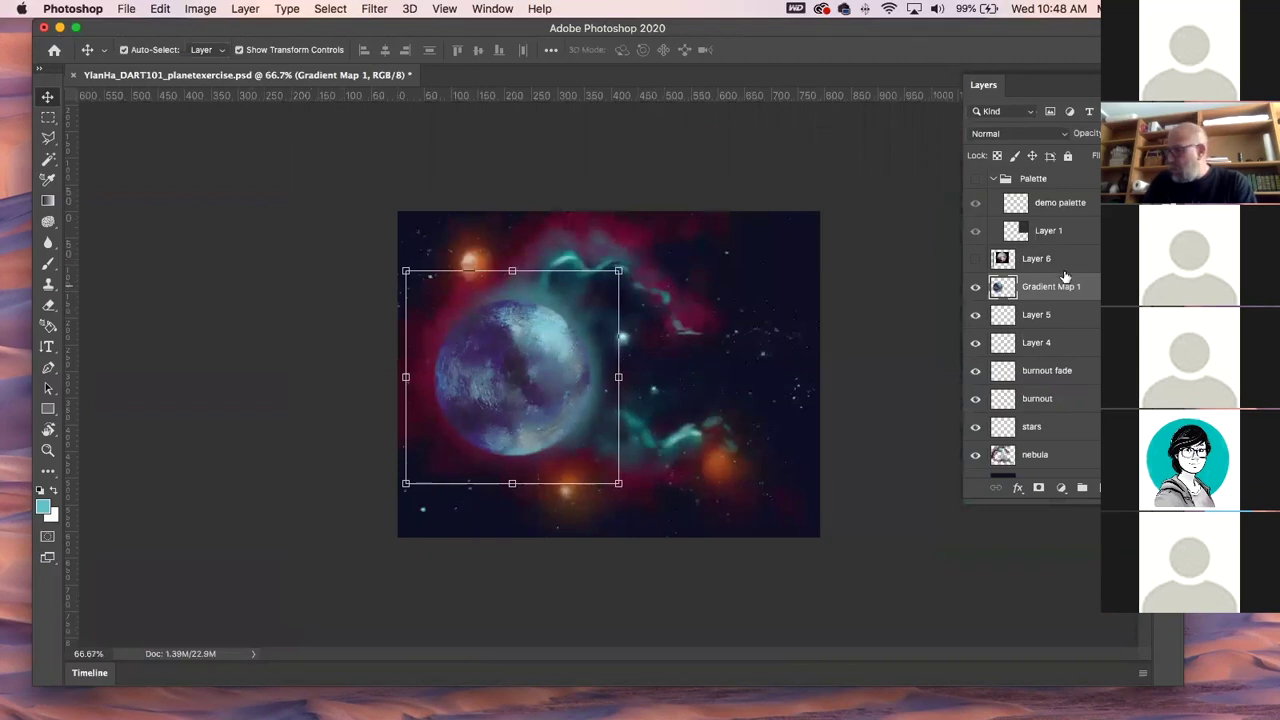
pyautogui.keyDown('super'); pyautogui.click(1003, 287); pyautogui.keyUp('super')
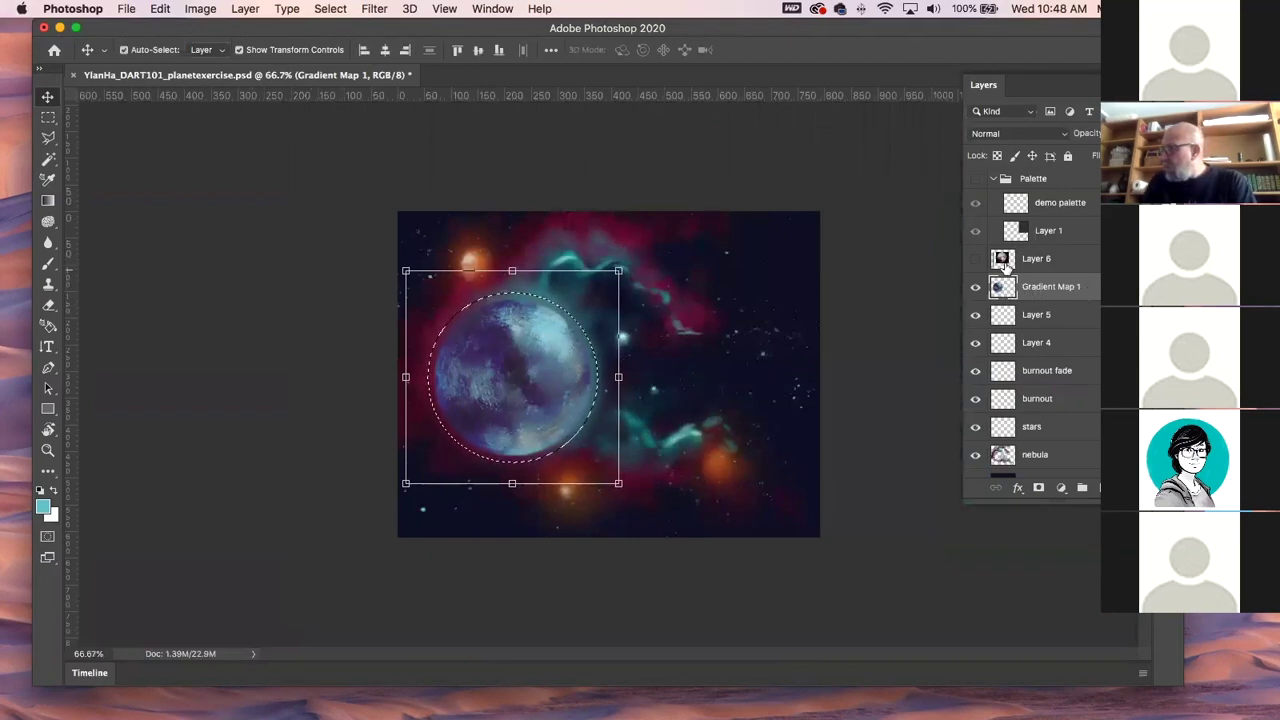
pyautogui.press('super+d')
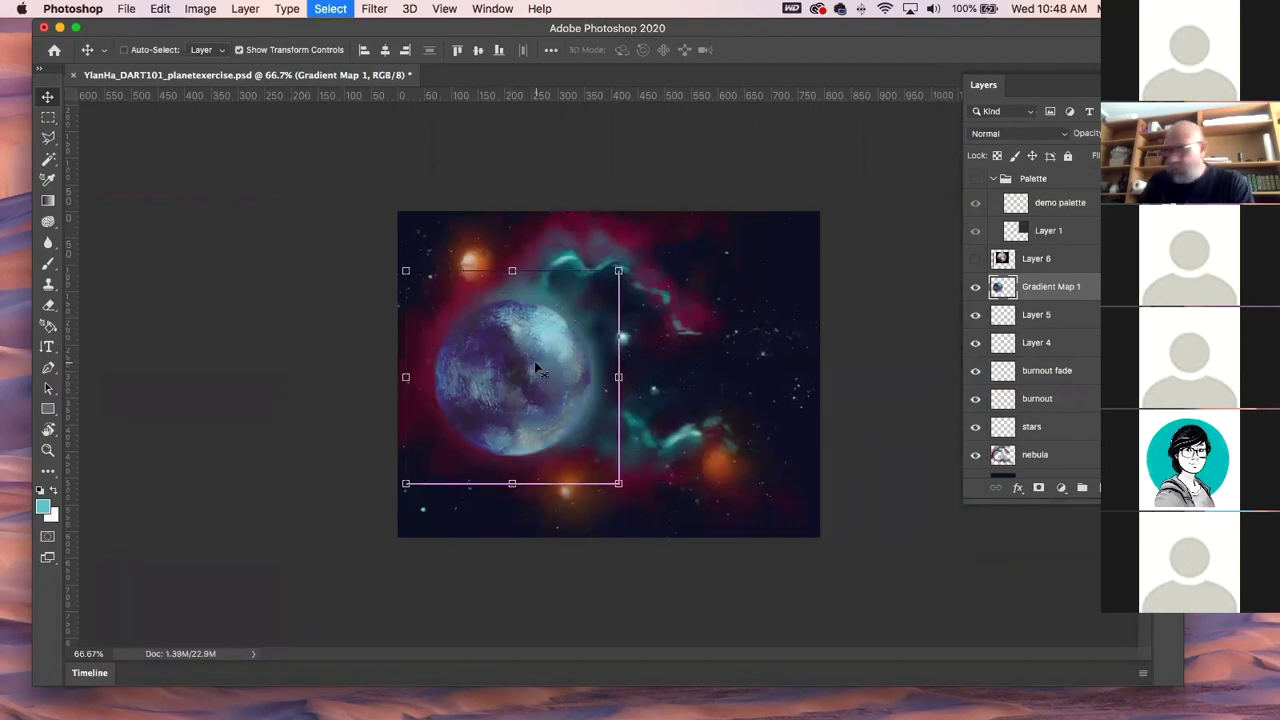
# Magnify the view around the planet and pick a marquee selection shape.
pyautogui.press('z')
pyautogui.moveTo(541, 401); pyautogui.dragTo(625, 400)
pyautogui.click(47, 117)
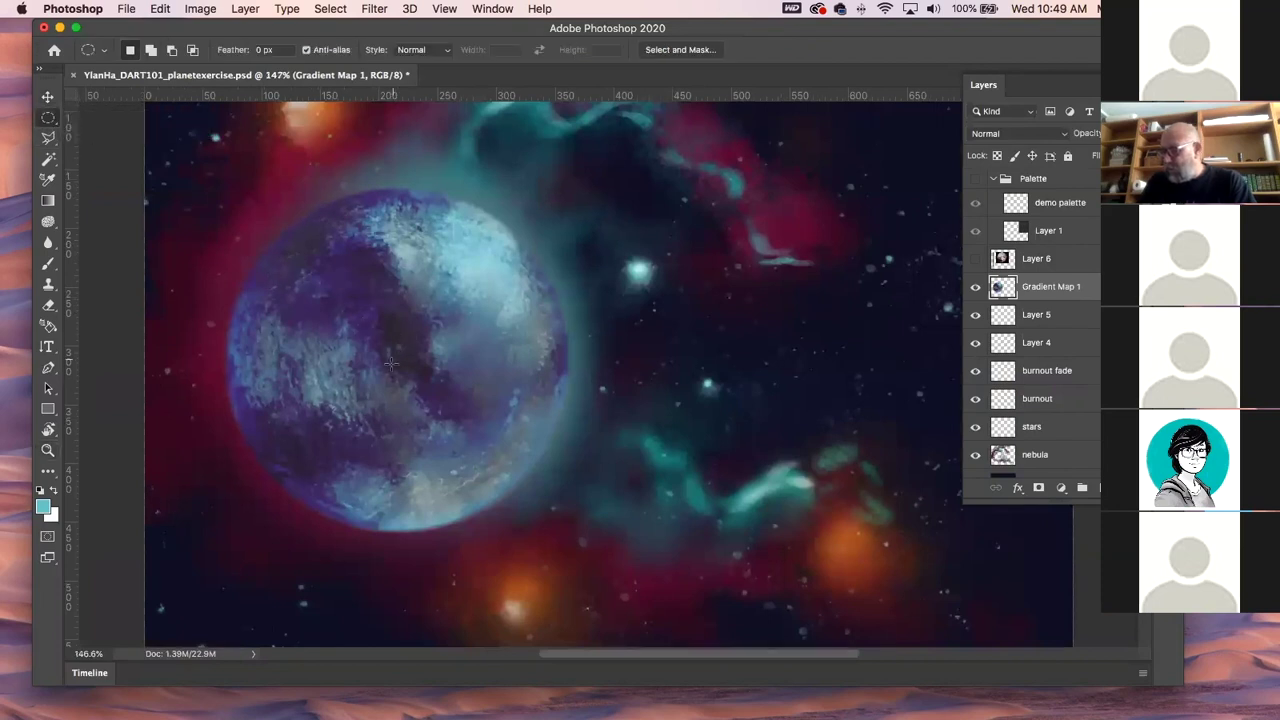
# Select a circle matching the planet, add new Layer 7, fill it teal, and deselect.
pyautogui.moveTo(390, 365); pyautogui.dragTo(574, 576)
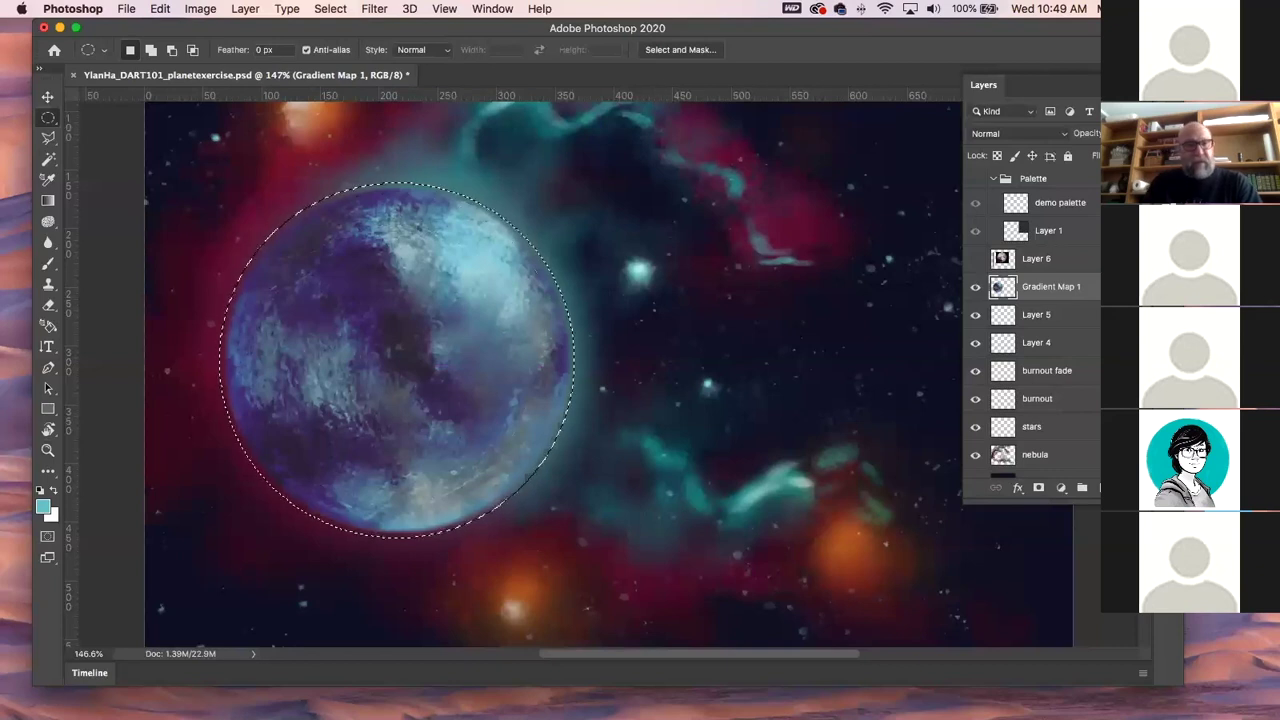
pyautogui.click(48, 264)
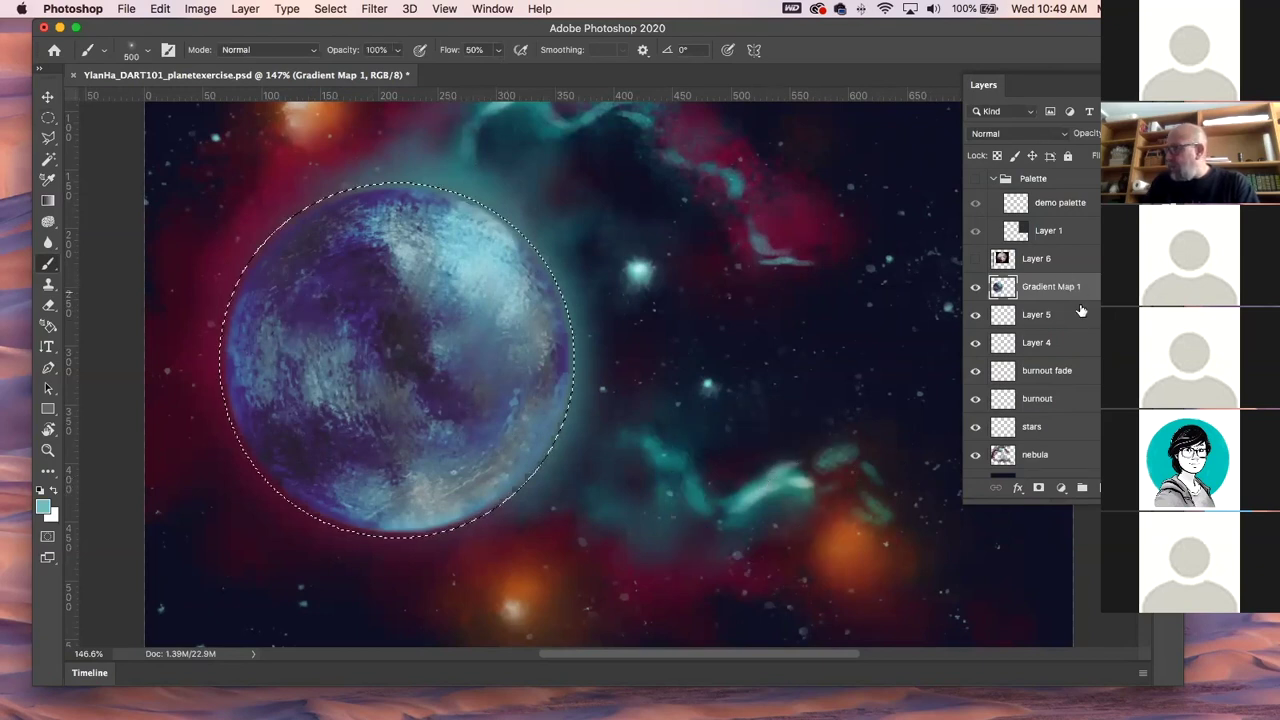
pyautogui.press('super+alt+shift+n')
pyautogui.press('super+alt+shift+e')
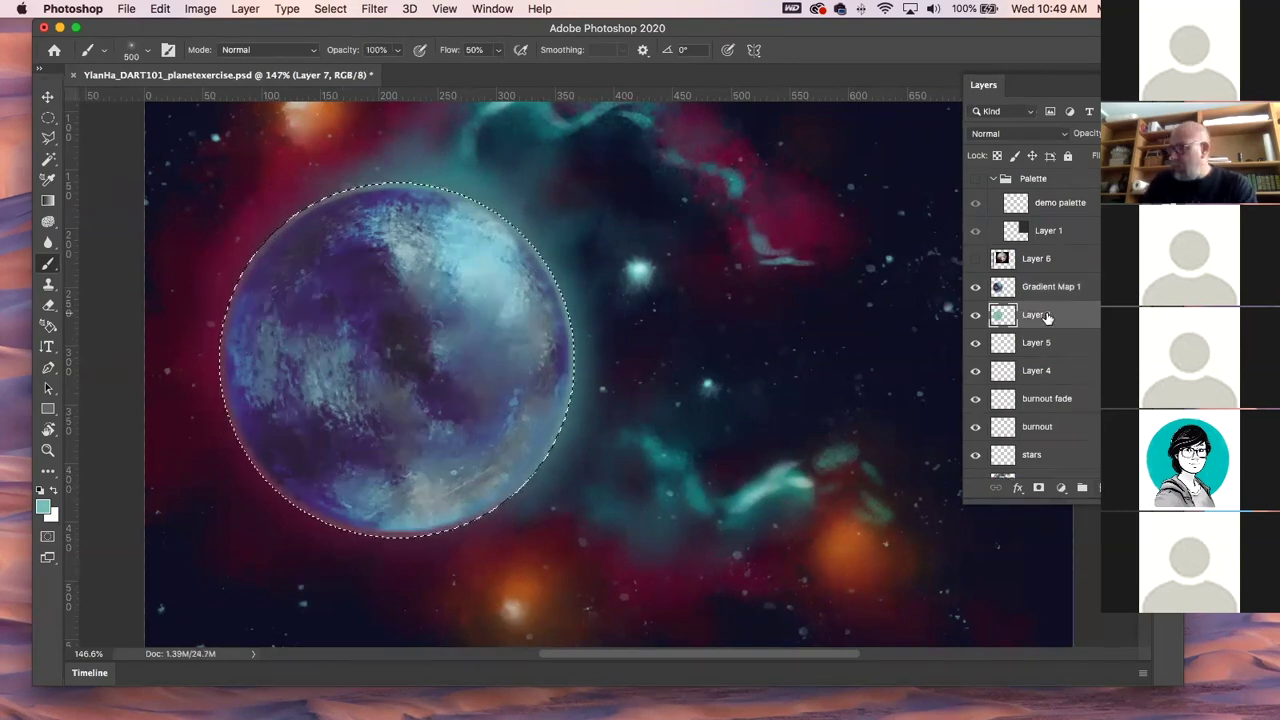
pyautogui.press('super+d')
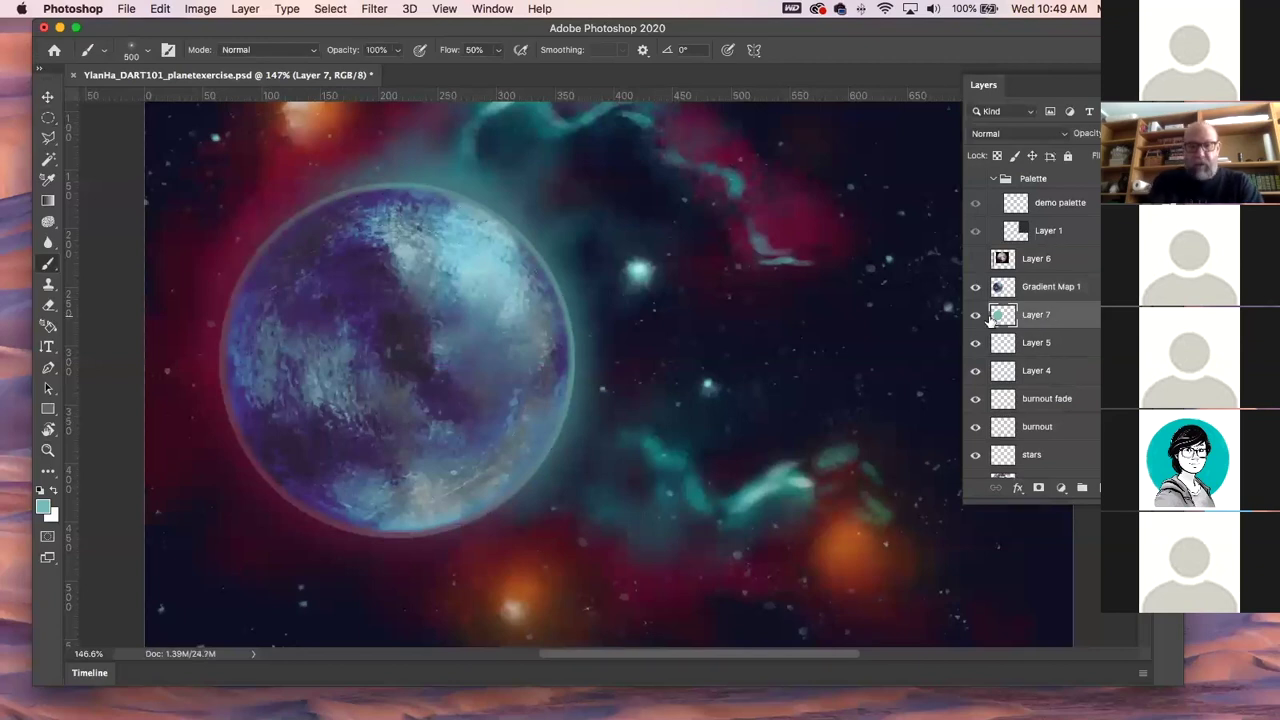
pyautogui.press('super+l')
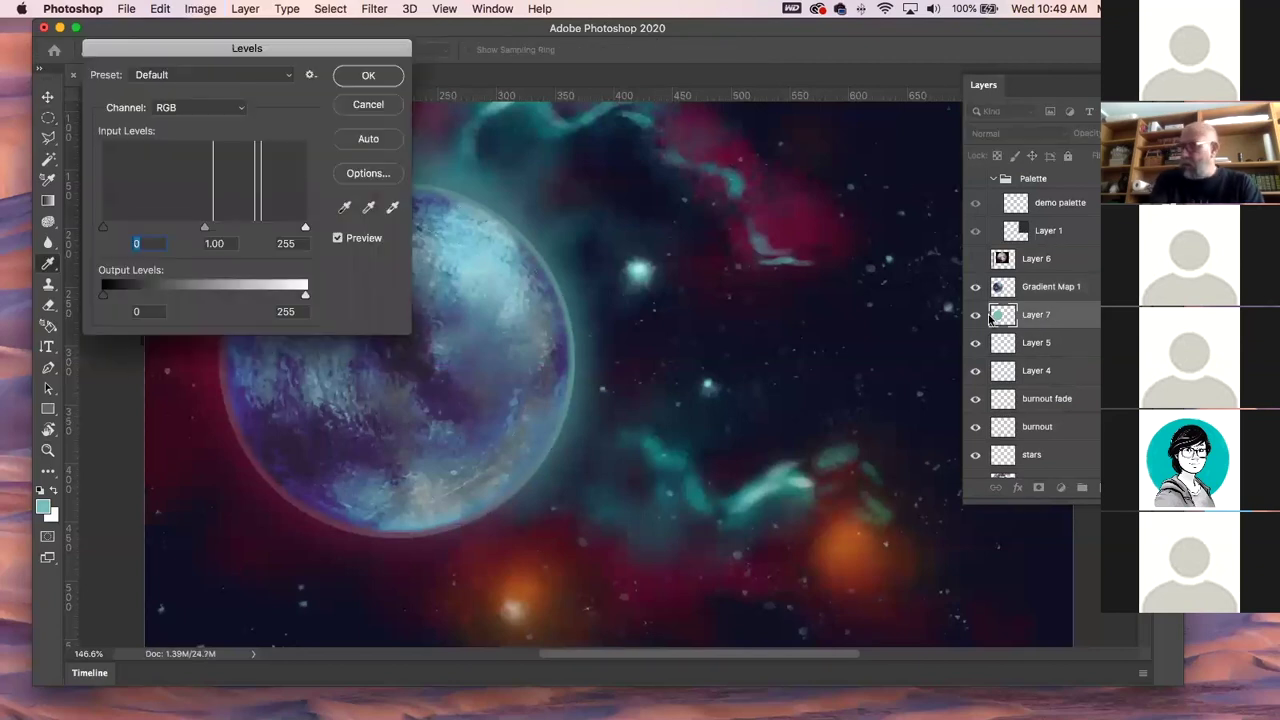
# Cancel Levels and apply Hue/Saturation to the glow: Hue +3, Saturation +100, Lightness +78.
pyautogui.click(365, 106)
pyautogui.press('super+u')
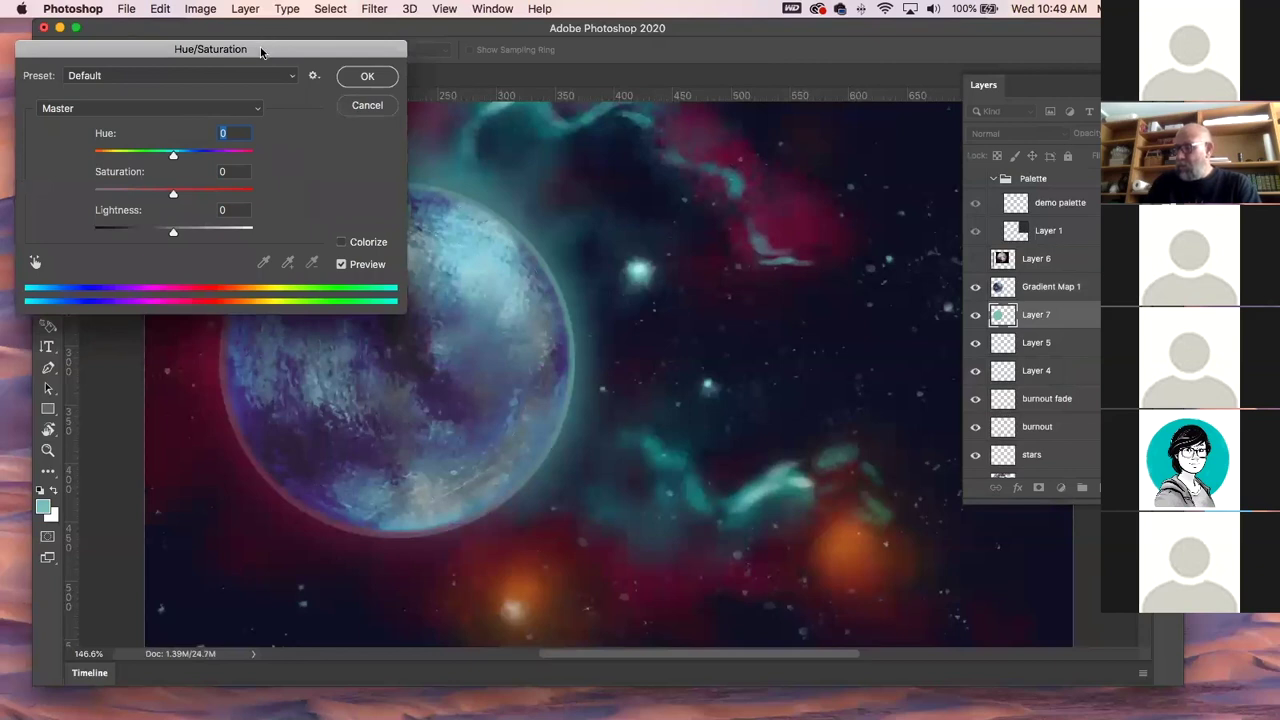
pyautogui.moveTo(260, 49); pyautogui.dragTo(887, 356)
pyautogui.moveTo(801, 464); pyautogui.dragTo(806, 464)
pyautogui.moveTo(799, 543); pyautogui.dragTo(922, 507)
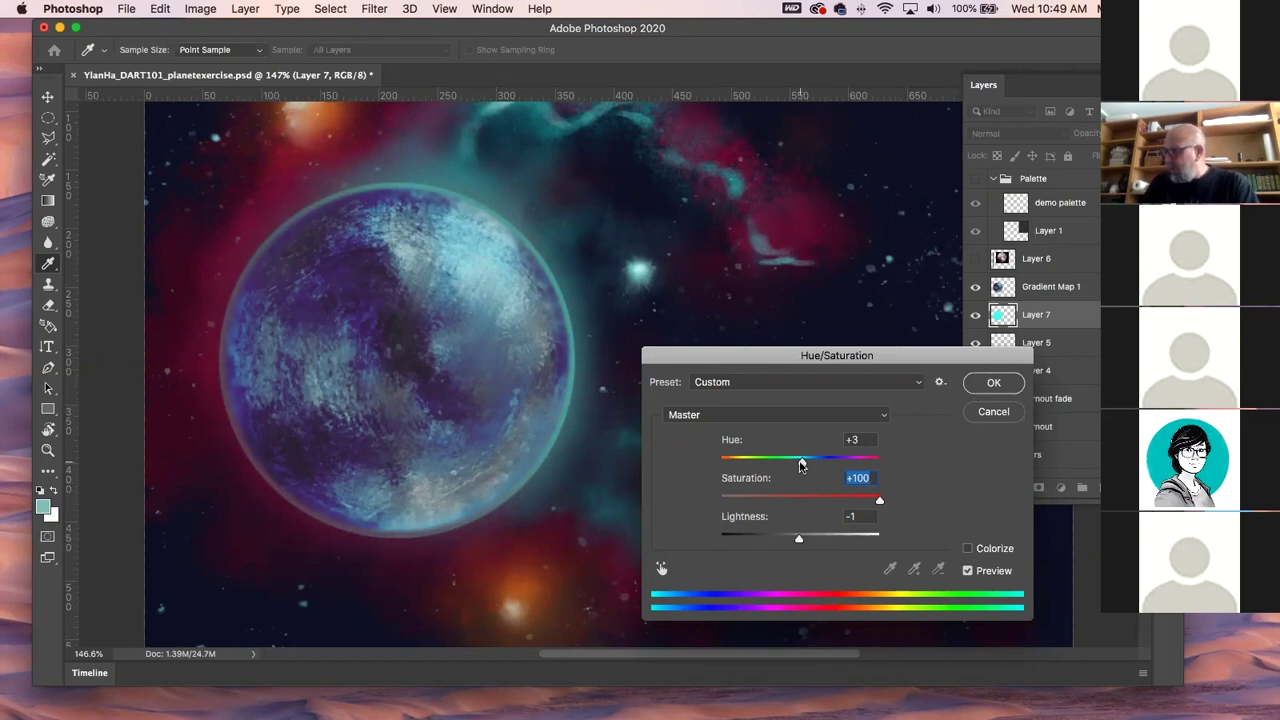
pyautogui.moveTo(800, 540); pyautogui.dragTo(860, 538)
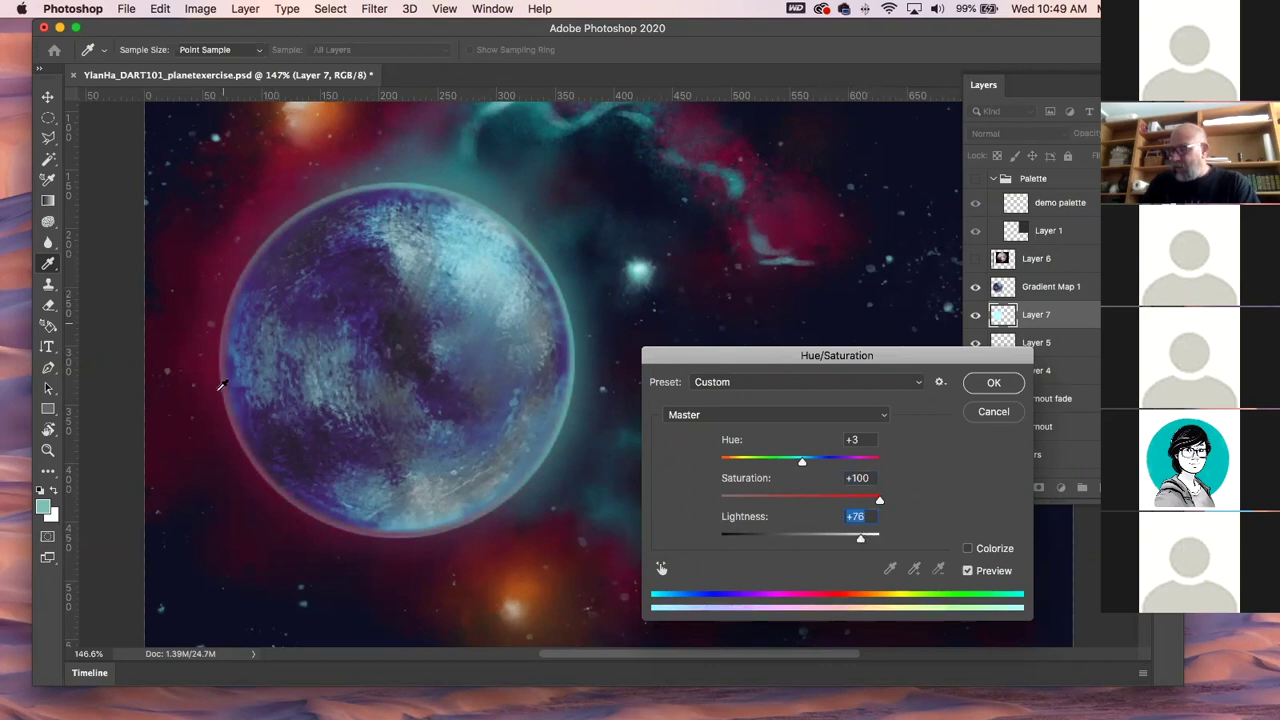
pyautogui.click(968, 385)
# Apply a 2.6-pixel Gaussian Blur to the Layer 7 glow.
pyautogui.press('b')
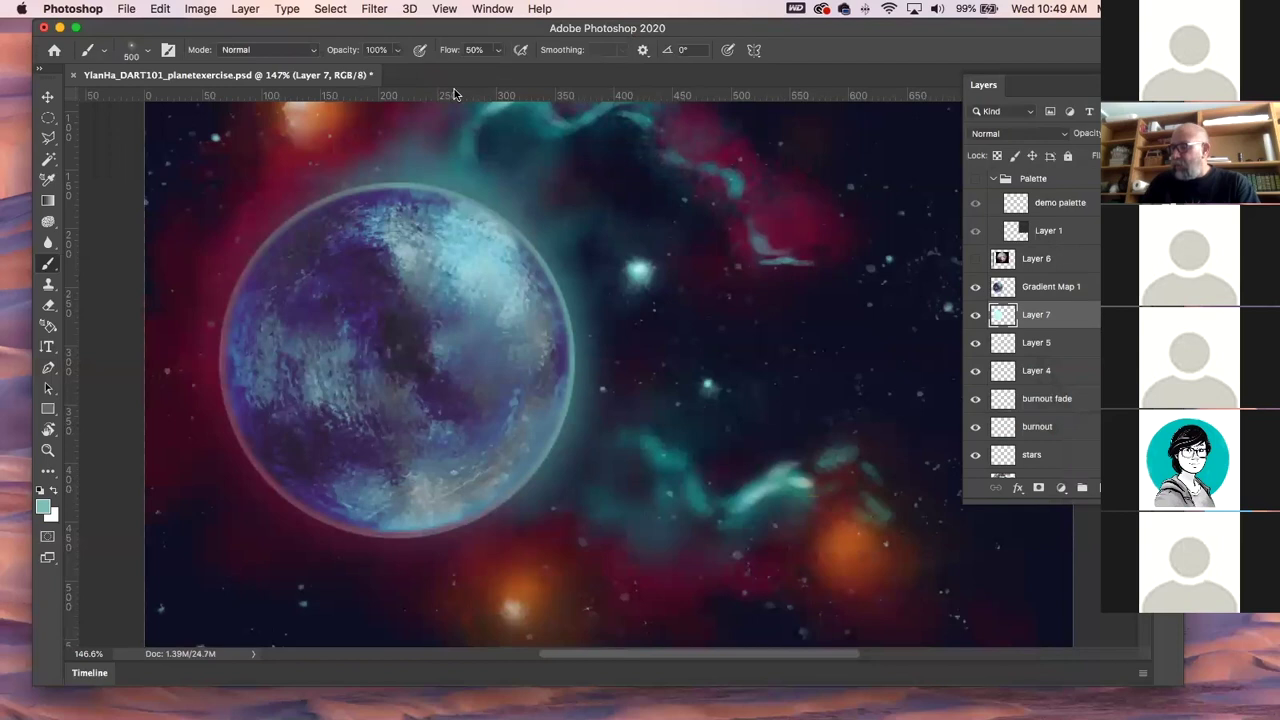
pyautogui.click(331, 9)
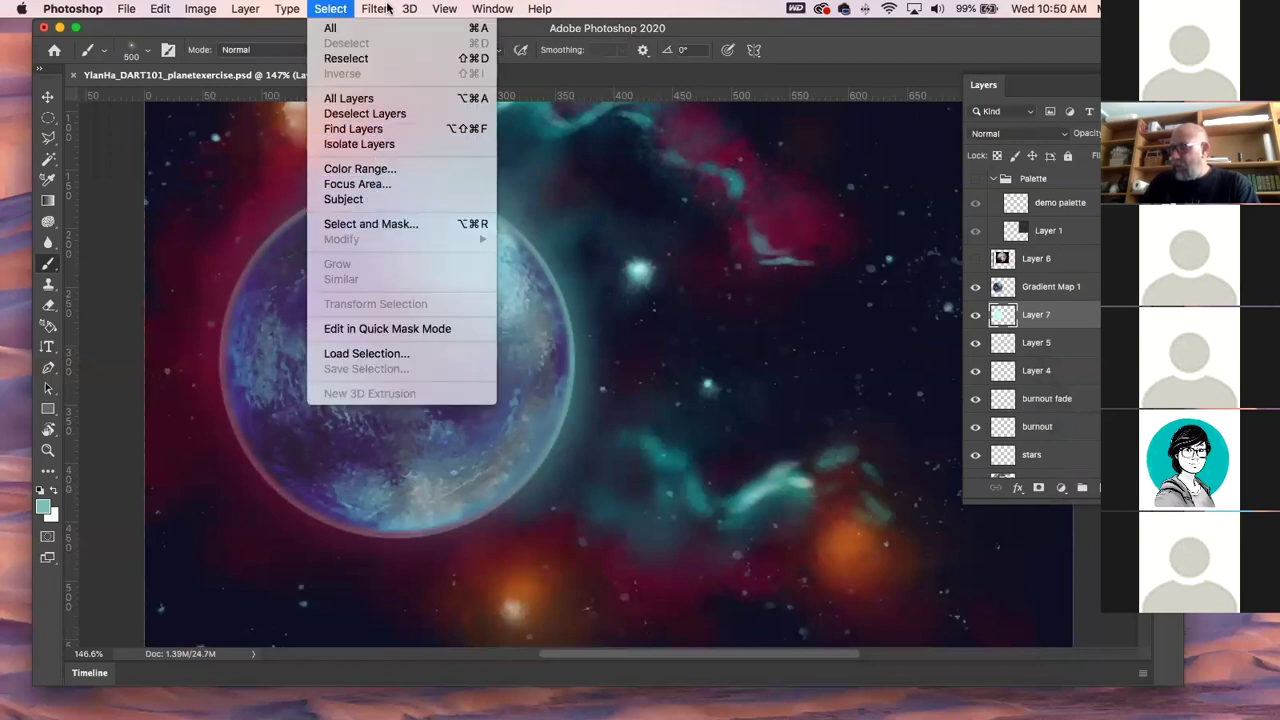
pyautogui.moveTo(392, 8)
pyautogui.moveTo(402, 190)
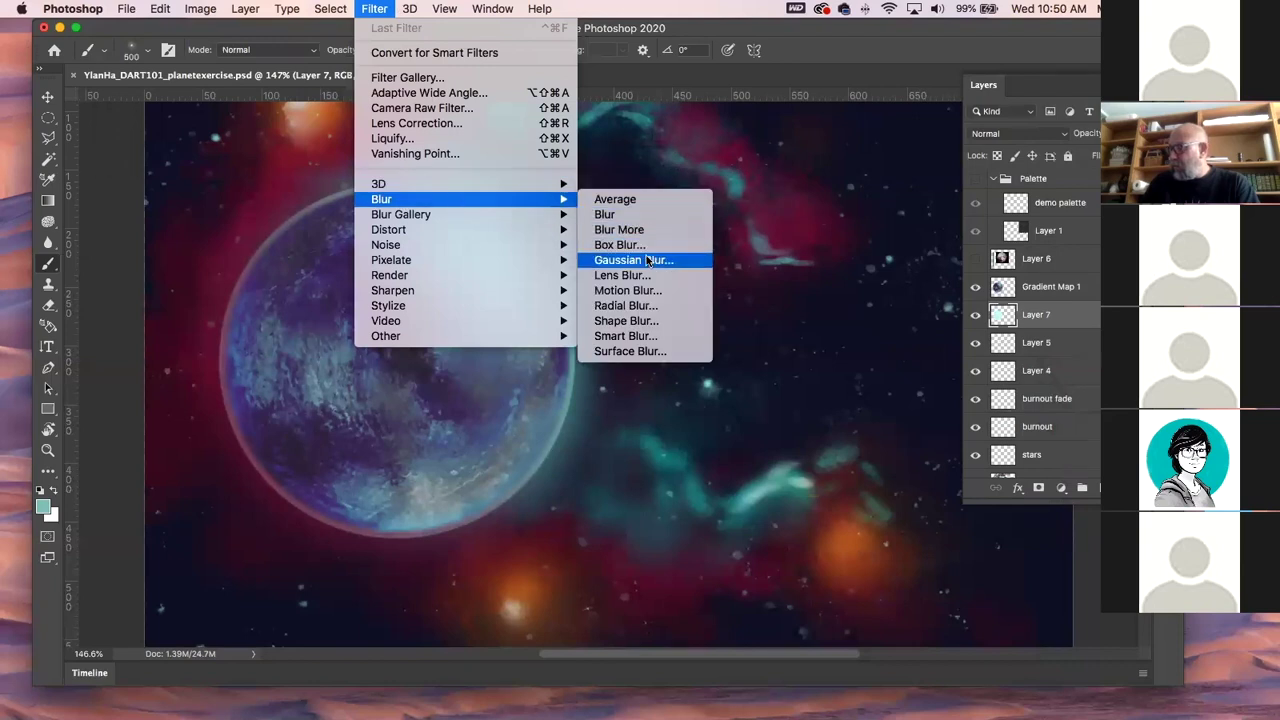
pyautogui.click(648, 261)
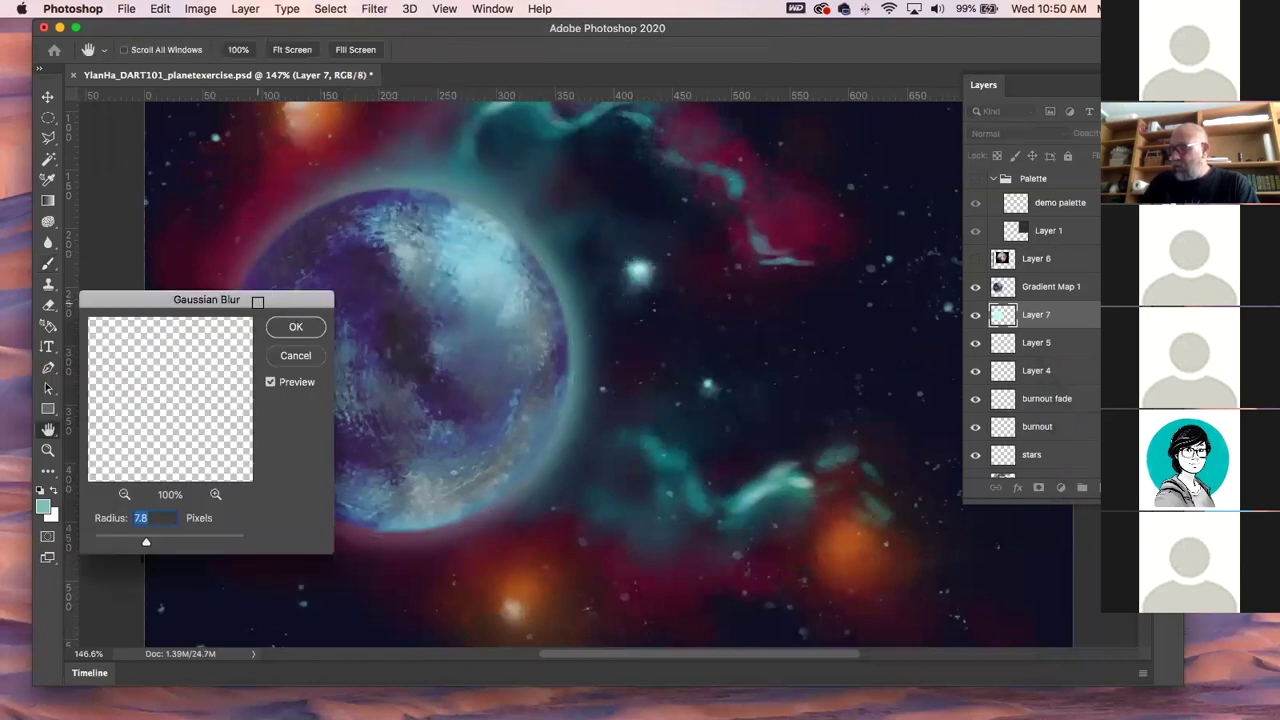
pyautogui.moveTo(262, 300); pyautogui.dragTo(896, 337)
pyautogui.moveTo(782, 578); pyautogui.dragTo(750, 574)
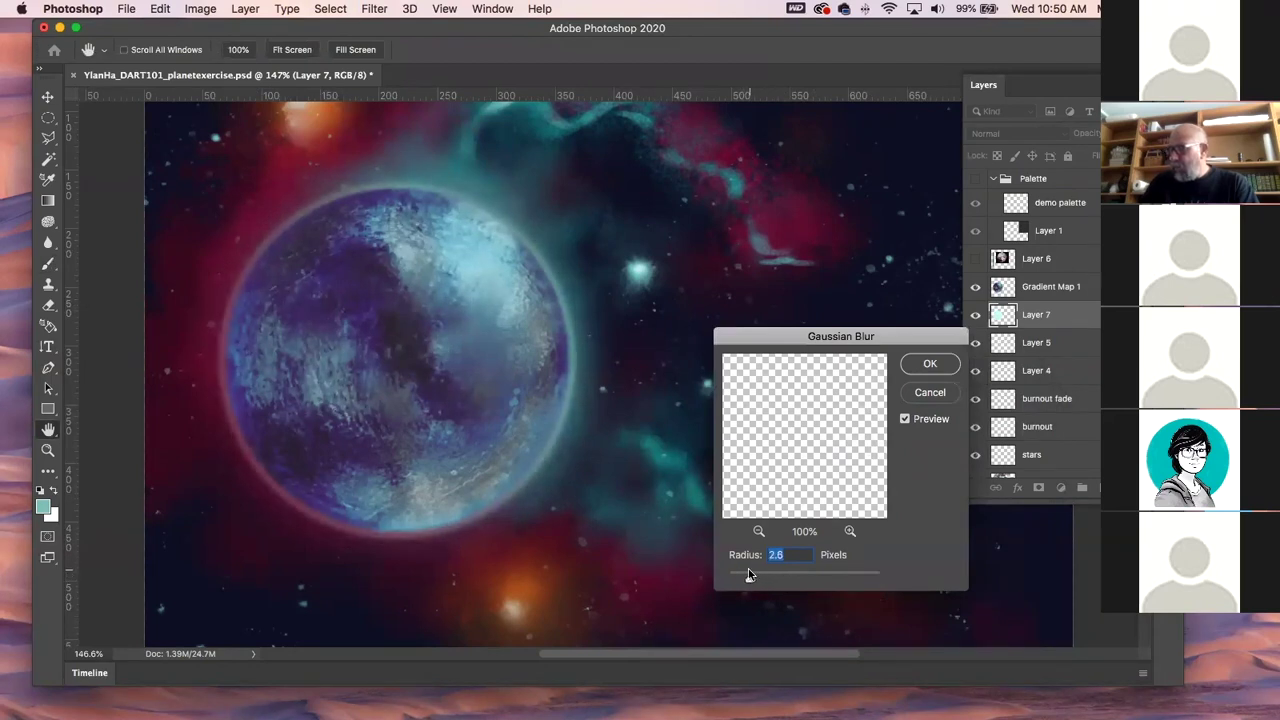
pyautogui.click(924, 364)
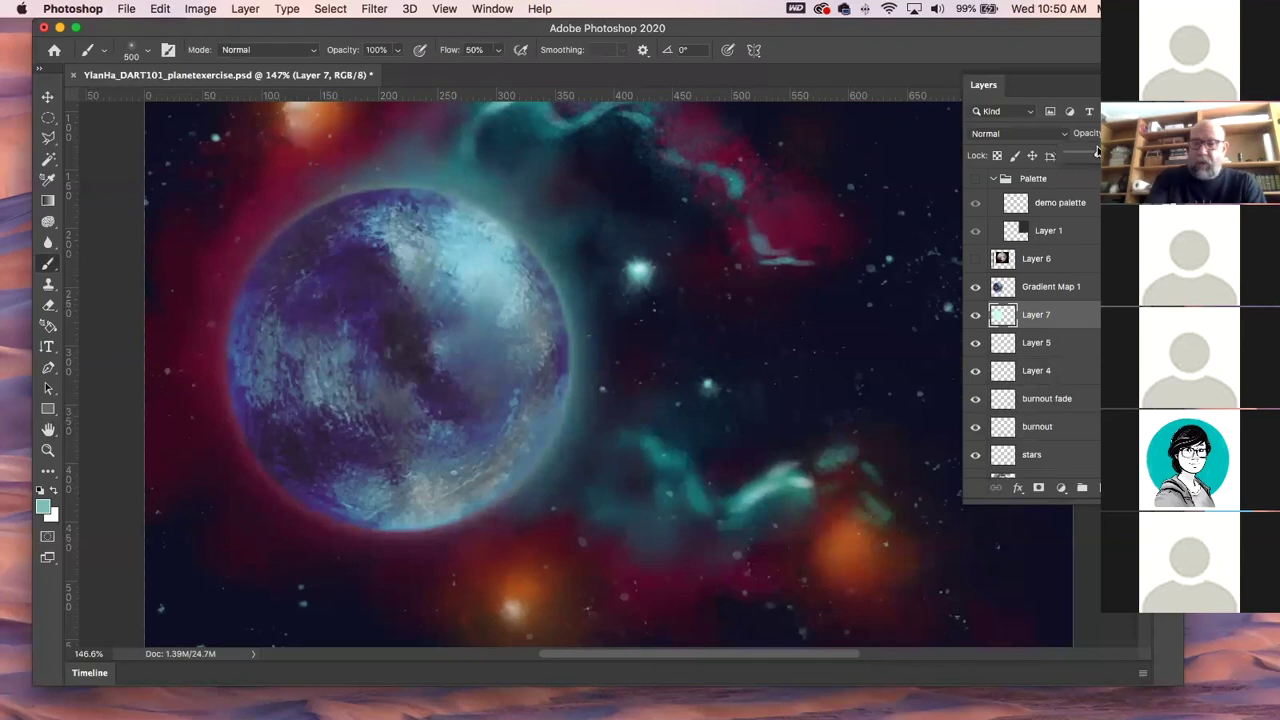
# Fit the whole painting in the window, then zoom in to about 105%.
pyautogui.press('super+minus')
pyautogui.press('super+minus')
pyautogui.press('super+minus')
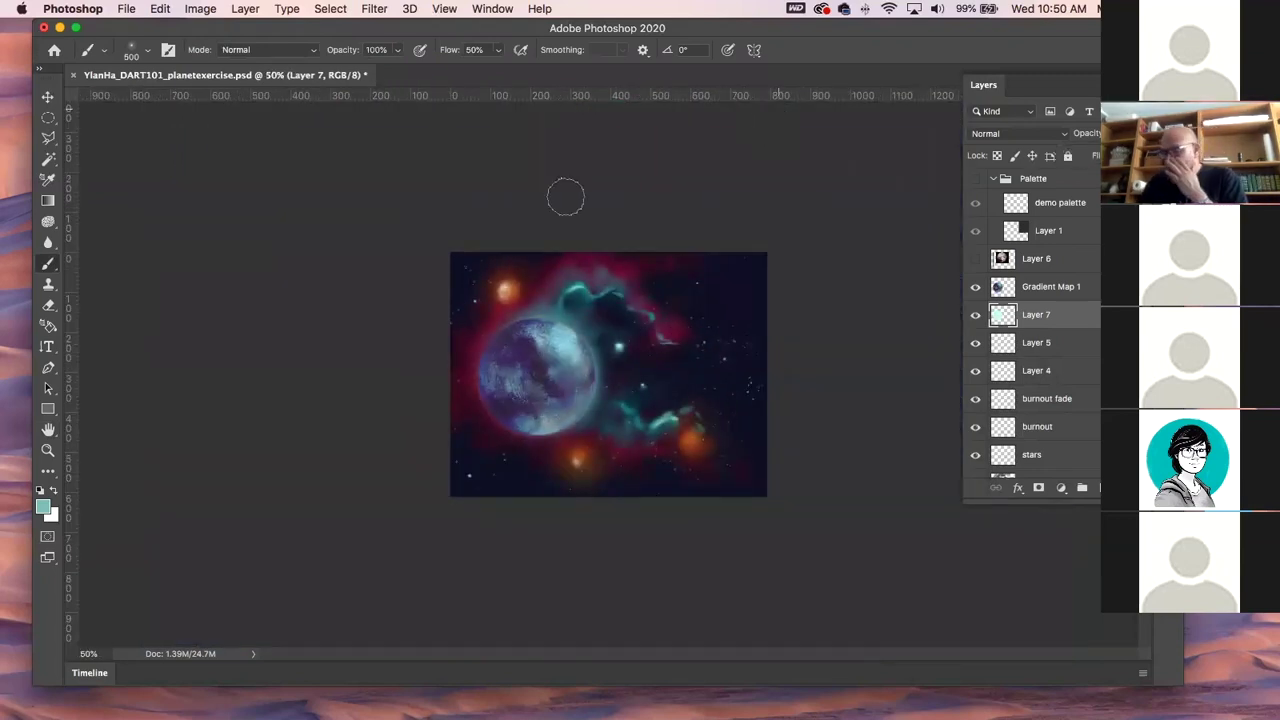
pyautogui.click(48, 449)
pyautogui.moveTo(655, 436); pyautogui.dragTo(719, 467)
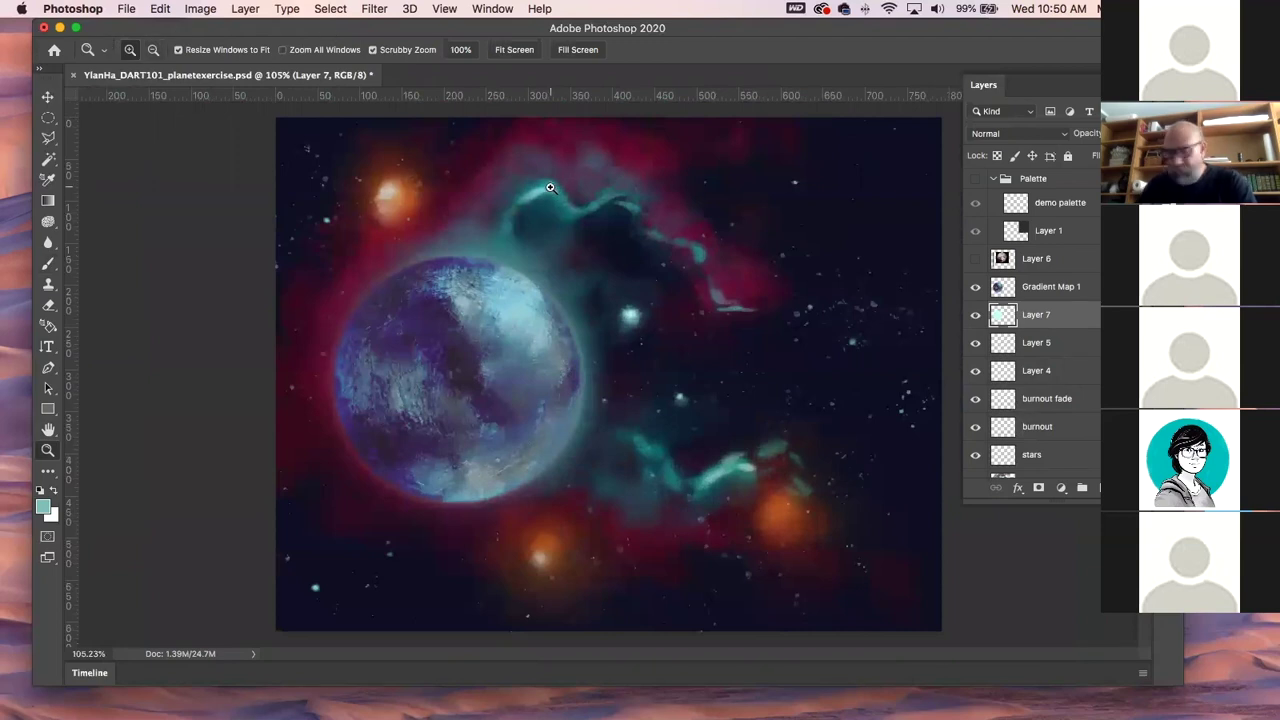
# Toggle the nebula layer's visibility to compare, zoom around it, then pick the desaturating Sponge.
pyautogui.hotkey('alt', 'shift', '[')
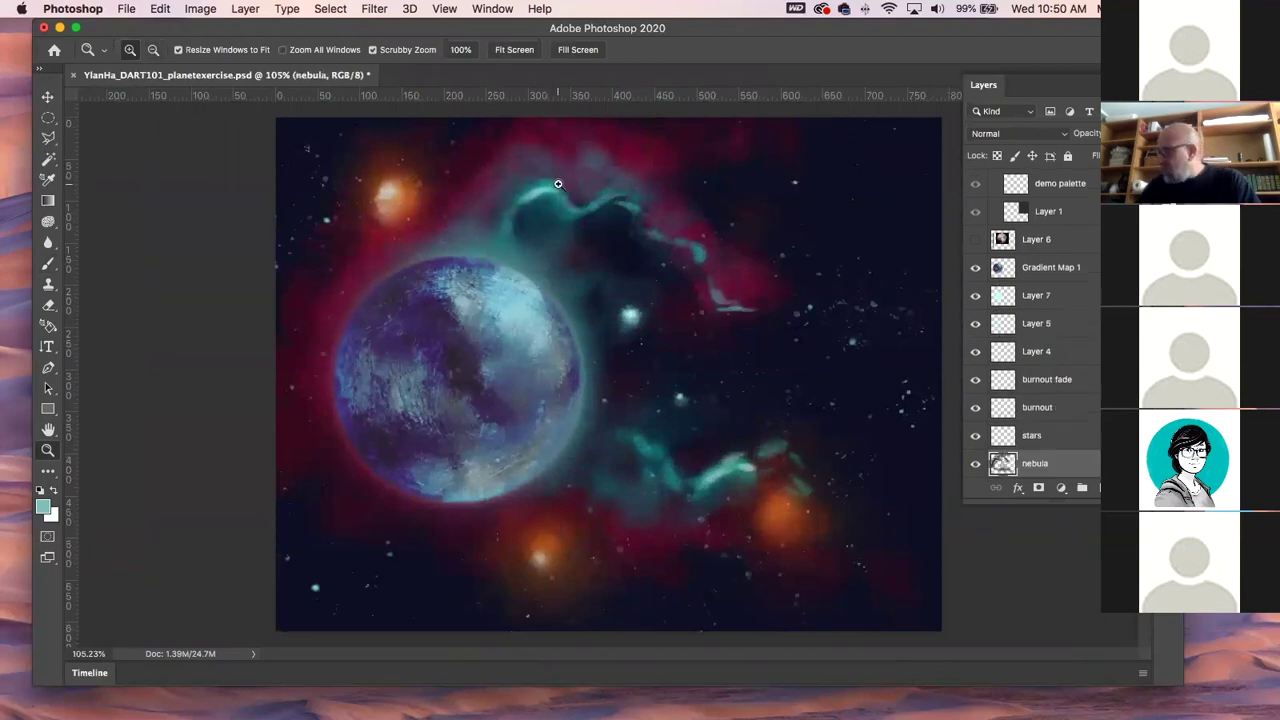
pyautogui.click(976, 466)
pyautogui.click(976, 466)
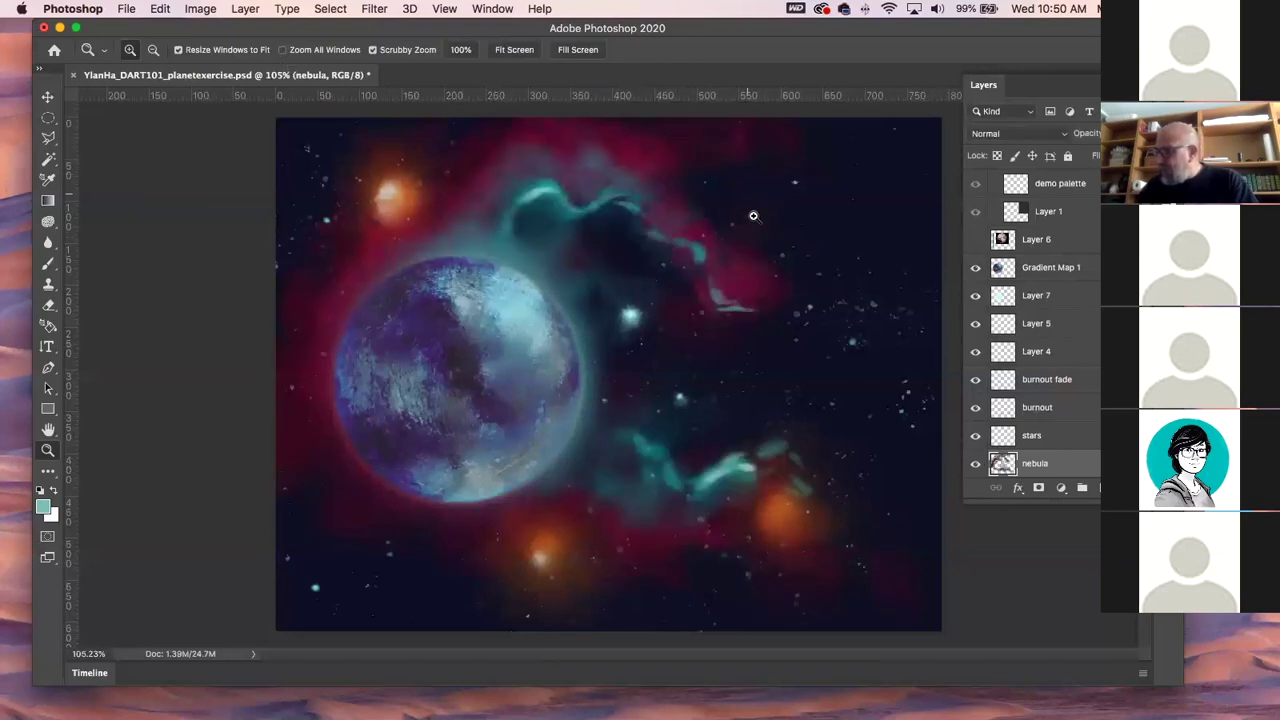
pyautogui.click(694, 223)
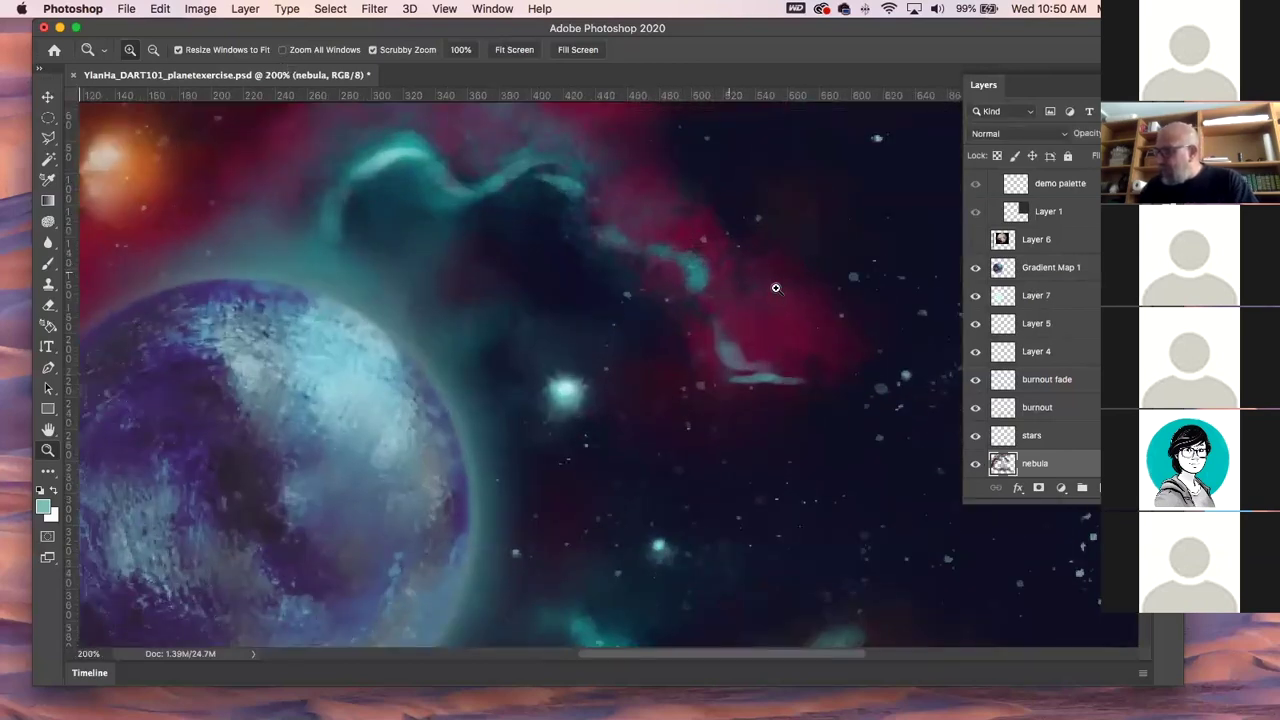
pyautogui.keyDown('alt'); pyautogui.click(437, 190); pyautogui.keyUp('alt')
pyautogui.keyDown('alt'); pyautogui.click(436, 185); pyautogui.keyUp('alt')
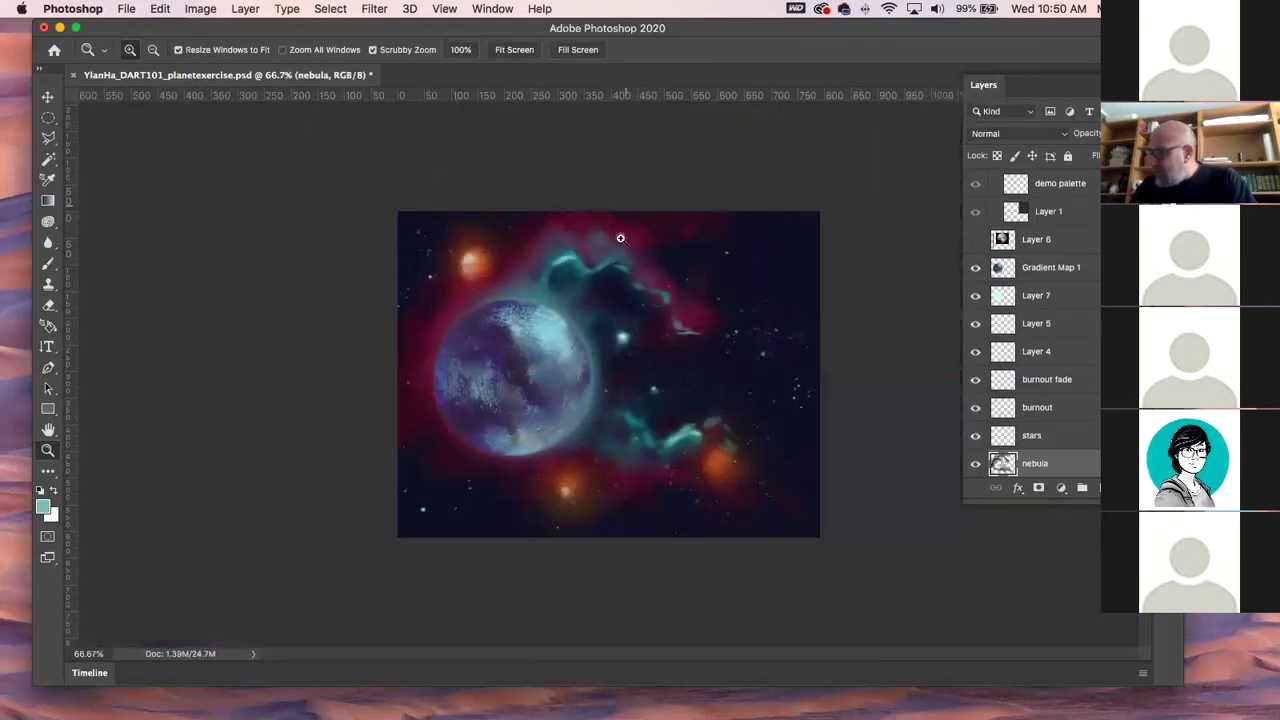
pyautogui.click(52, 222)
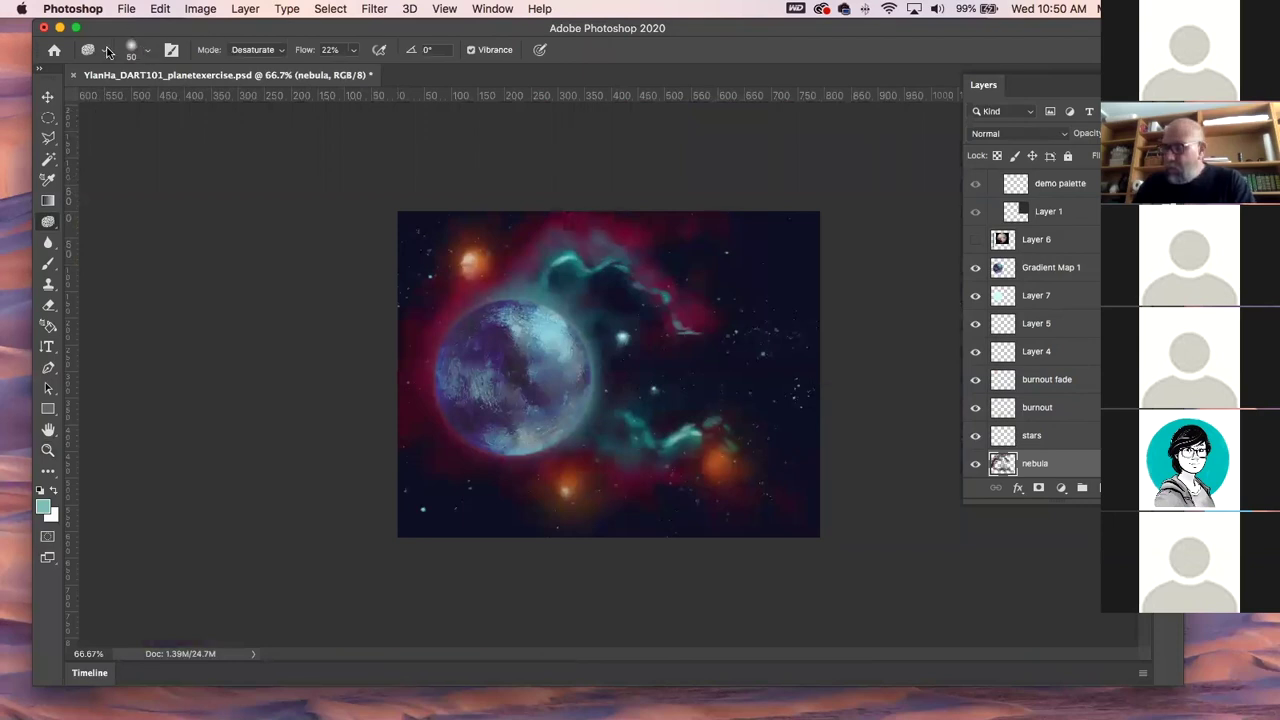
# Smudge the teal wisp above the planet rightward with a size-20 Impressionist Blender 2 brush.
pyautogui.press('b')
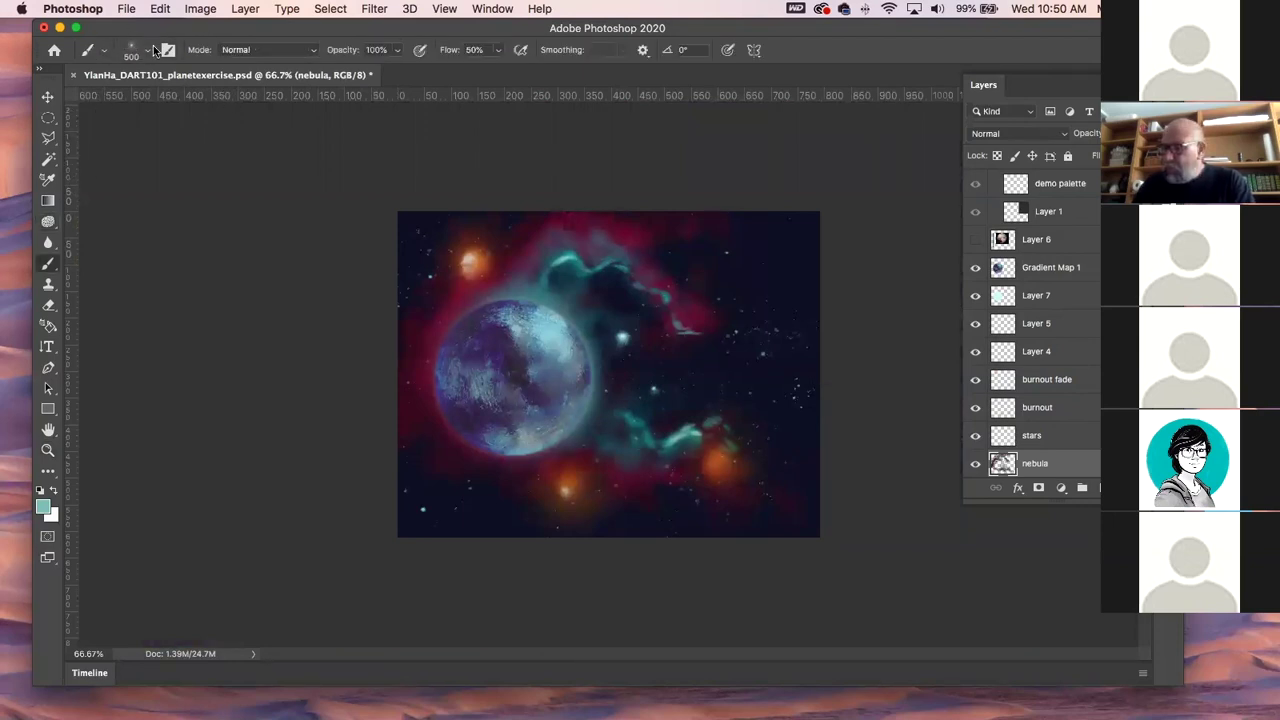
pyautogui.click(148, 49)
pyautogui.click(186, 320)
pyautogui.press('Return')
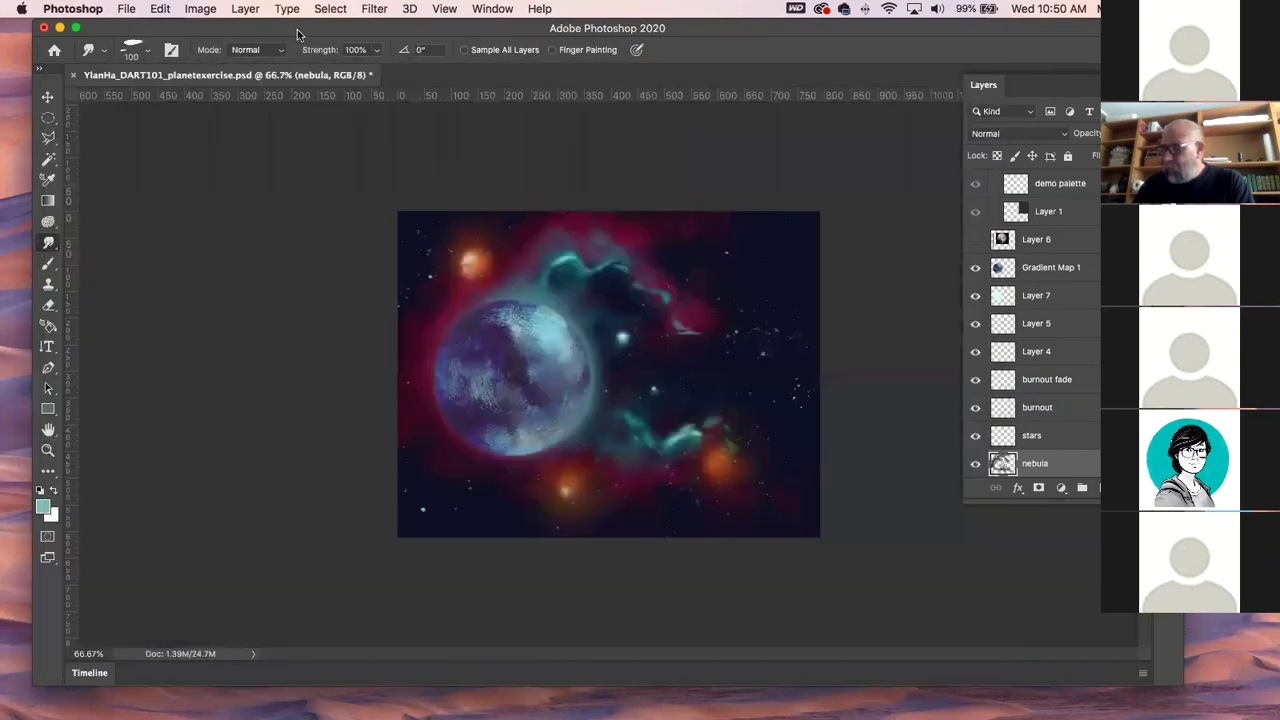
pyautogui.press('[')
pyautogui.press('[')
pyautogui.press('[')
pyautogui.press('[')
pyautogui.press('[')
pyautogui.press('[')
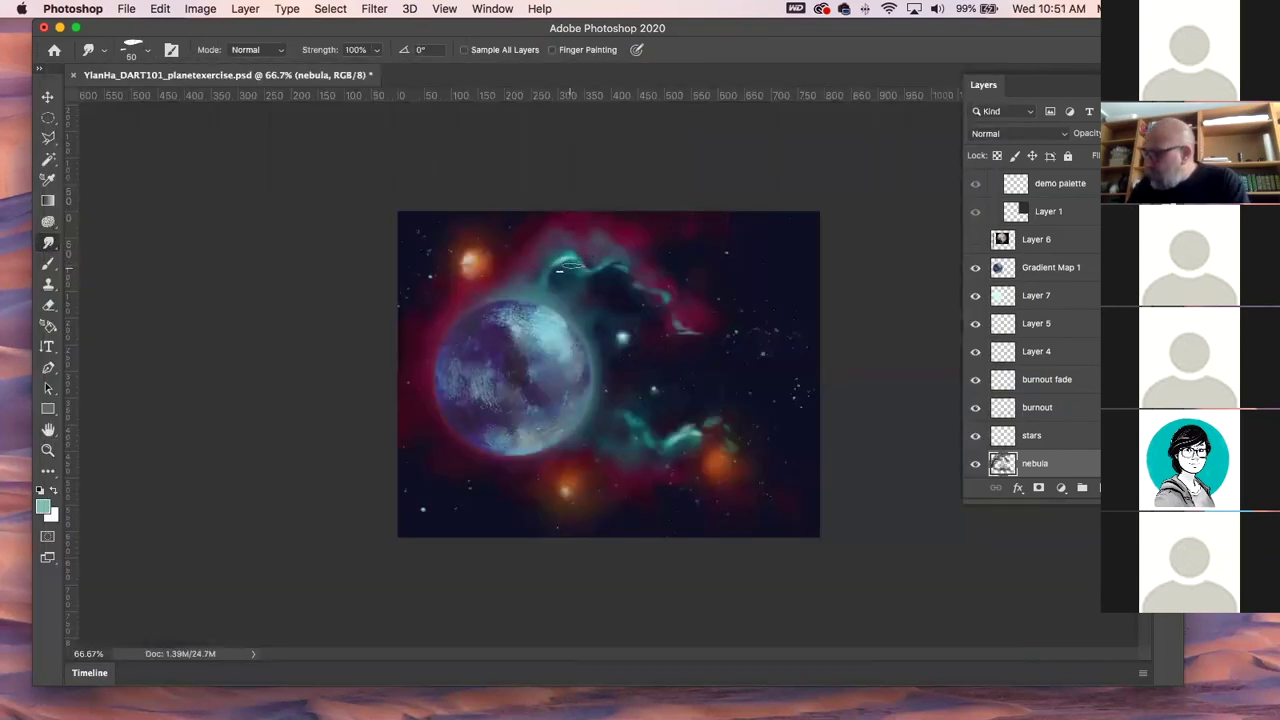
pyautogui.press('[')
pyautogui.press('[')
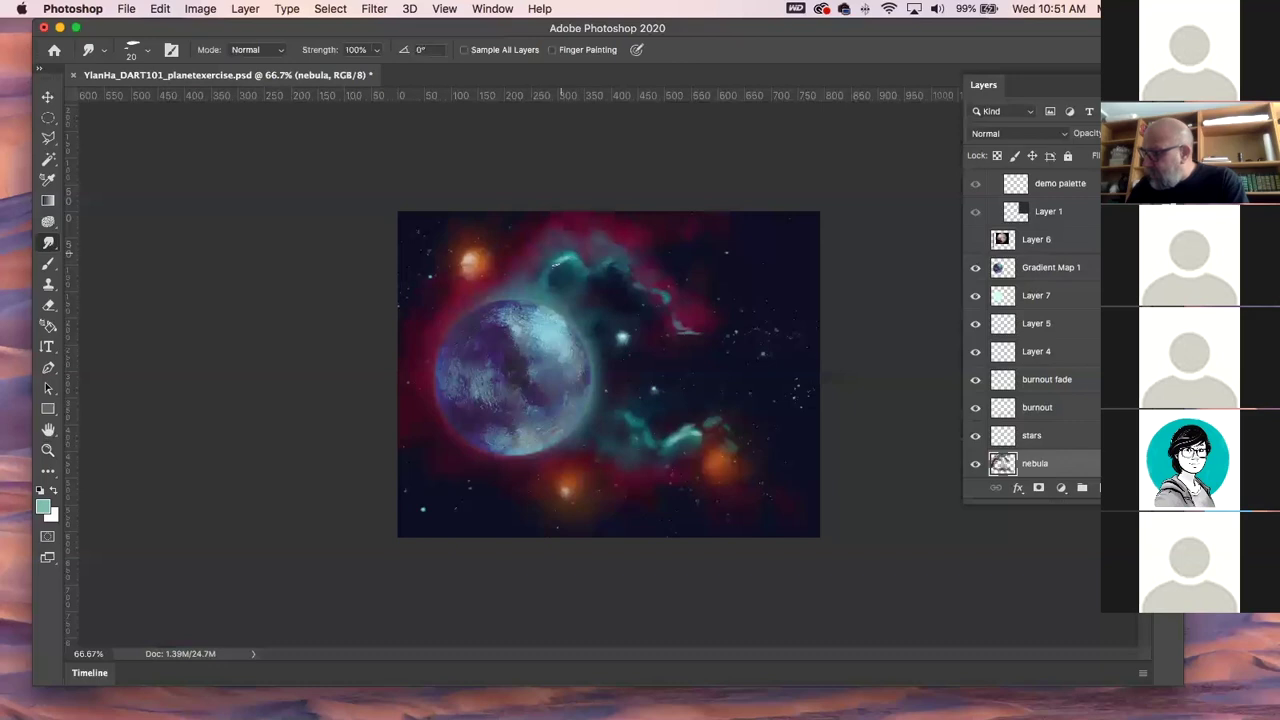
pyautogui.moveTo(565, 265)
pyautogui.mouseDown()
pyautogui.moveTo(679, 240)
pyautogui.moveTo(665, 298)
pyautogui.mouseUp()
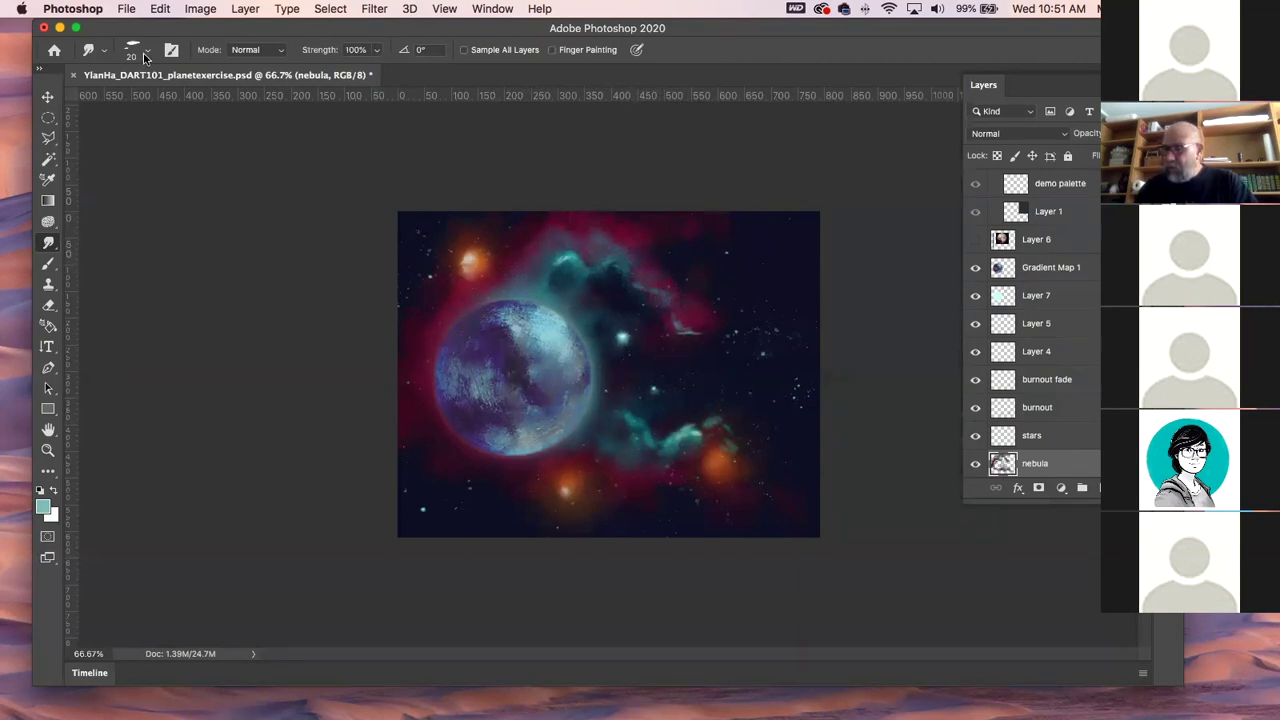
# Select the spatter star brush from the MY FAVES presets and shrink it from 500 to 125.
pyautogui.press('b')
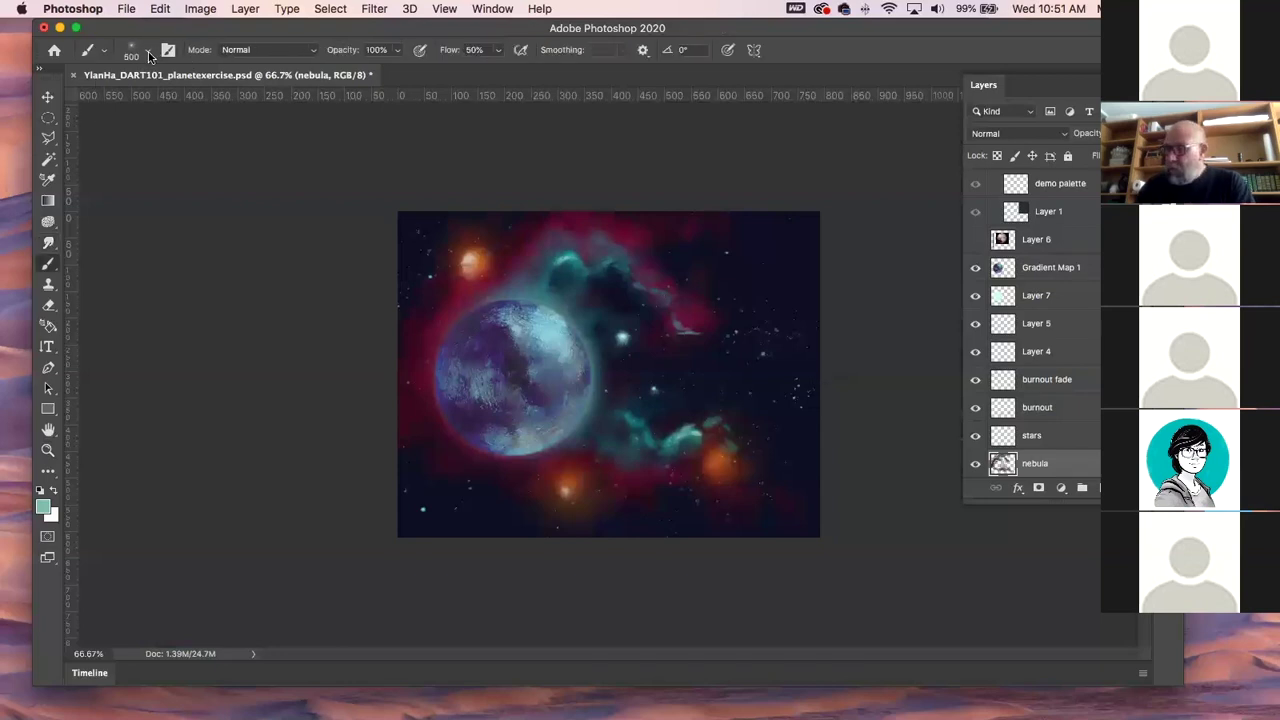
pyautogui.click(148, 52)
pyautogui.click(63, 245)
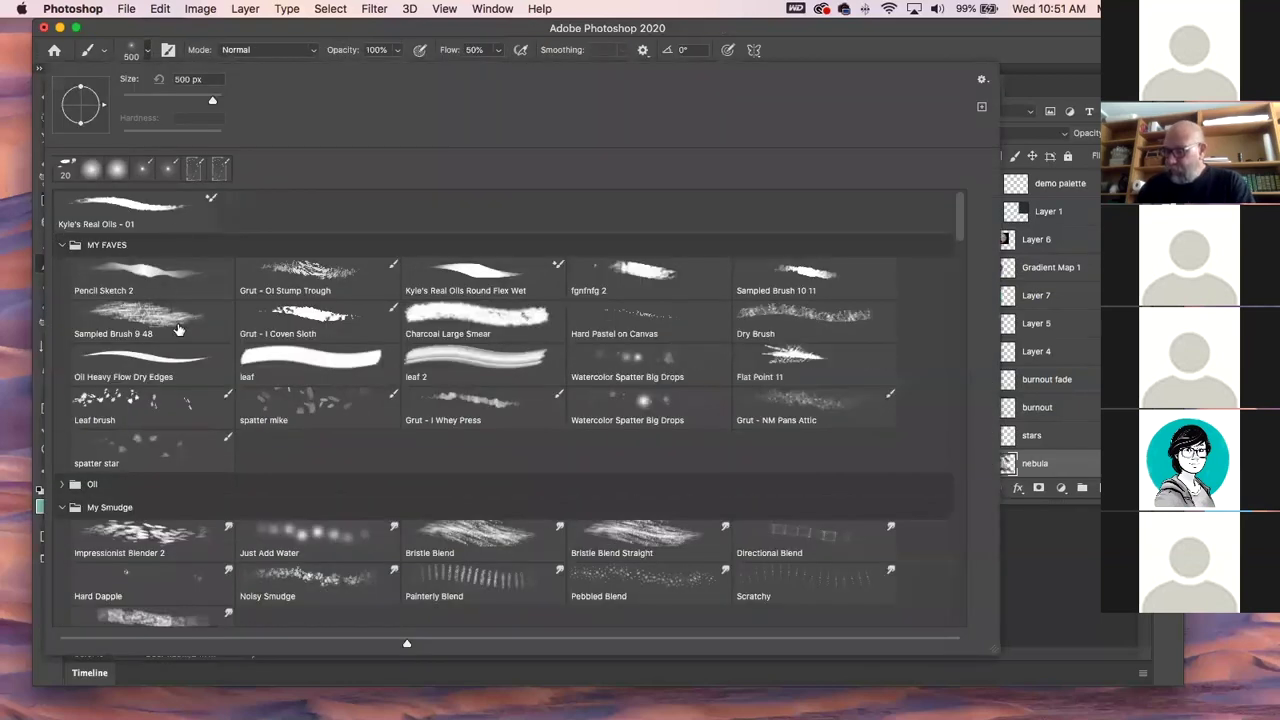
pyautogui.doubleClick(180, 452)
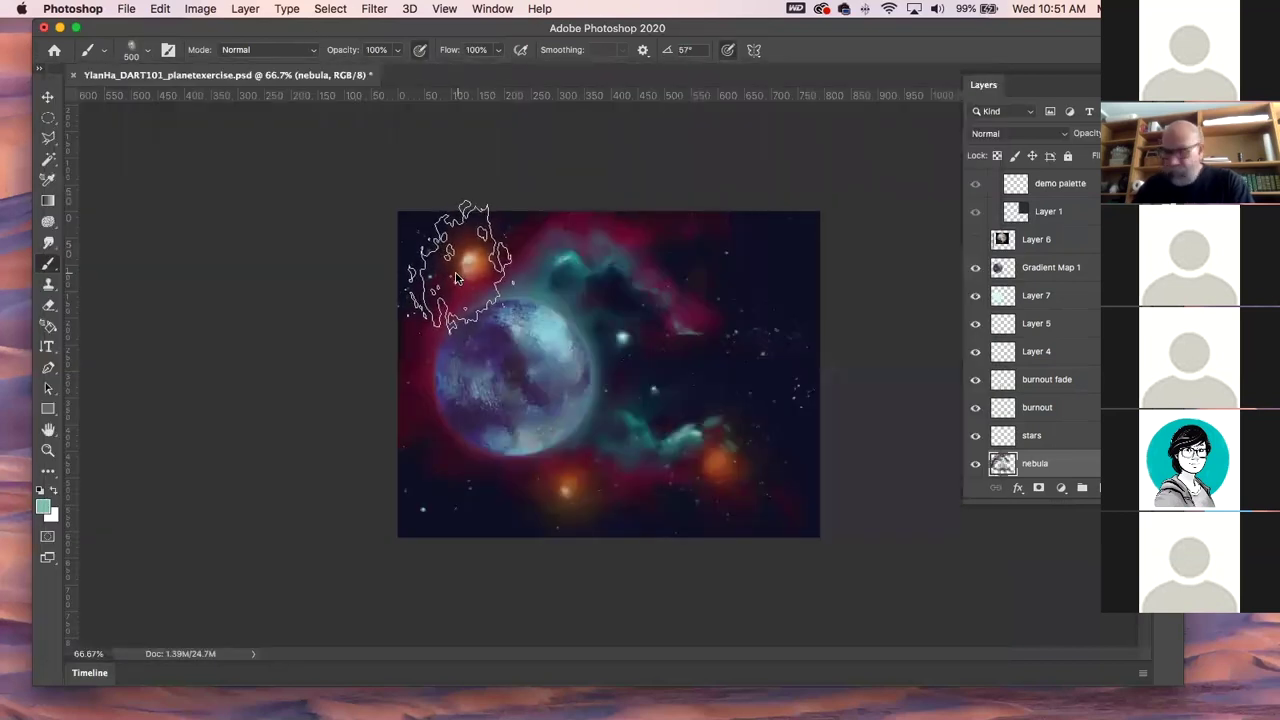
pyautogui.press('[')
pyautogui.press('[')
pyautogui.press('[')
pyautogui.press('[')
pyautogui.press('[')
pyautogui.press('[')
pyautogui.press('[')
pyautogui.press('[')
pyautogui.press('[')
pyautogui.press('[')
pyautogui.press('[')
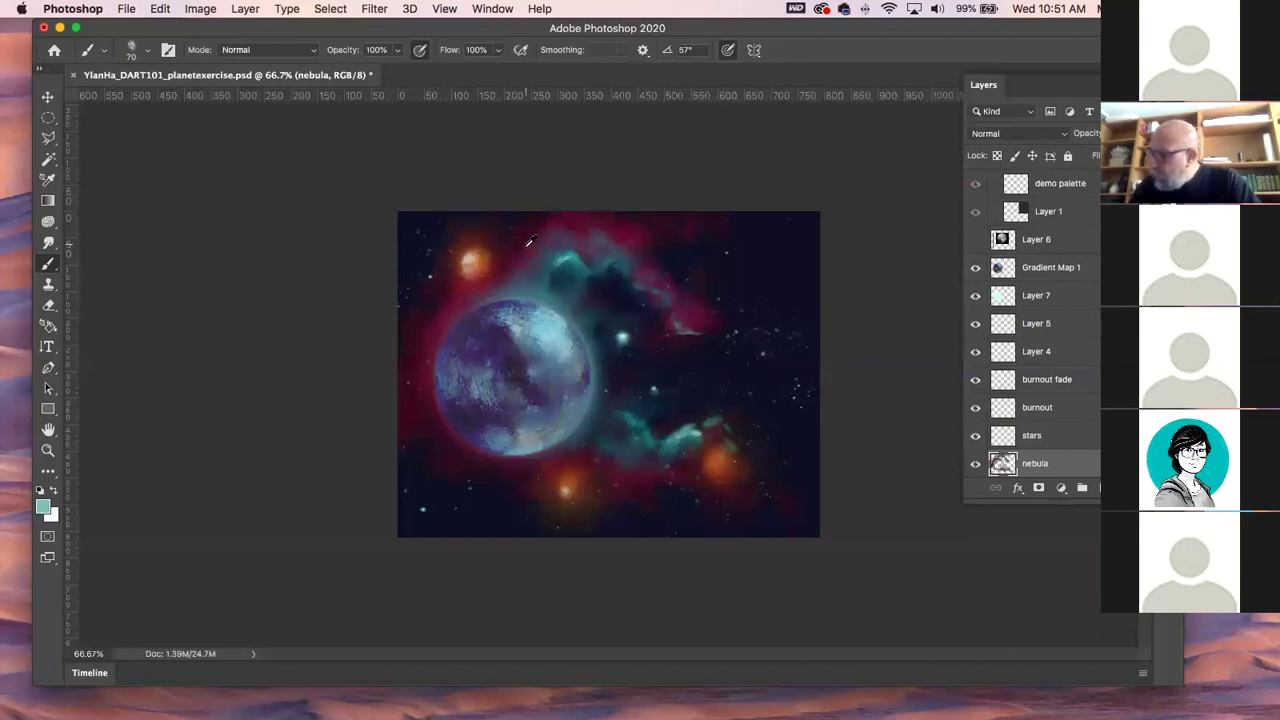
# Sample a dark teal from the nebula as the paint colour, undoing an orange sample.
pyautogui.keyDown('alt'); pyautogui.click(482, 248); pyautogui.keyUp('alt')
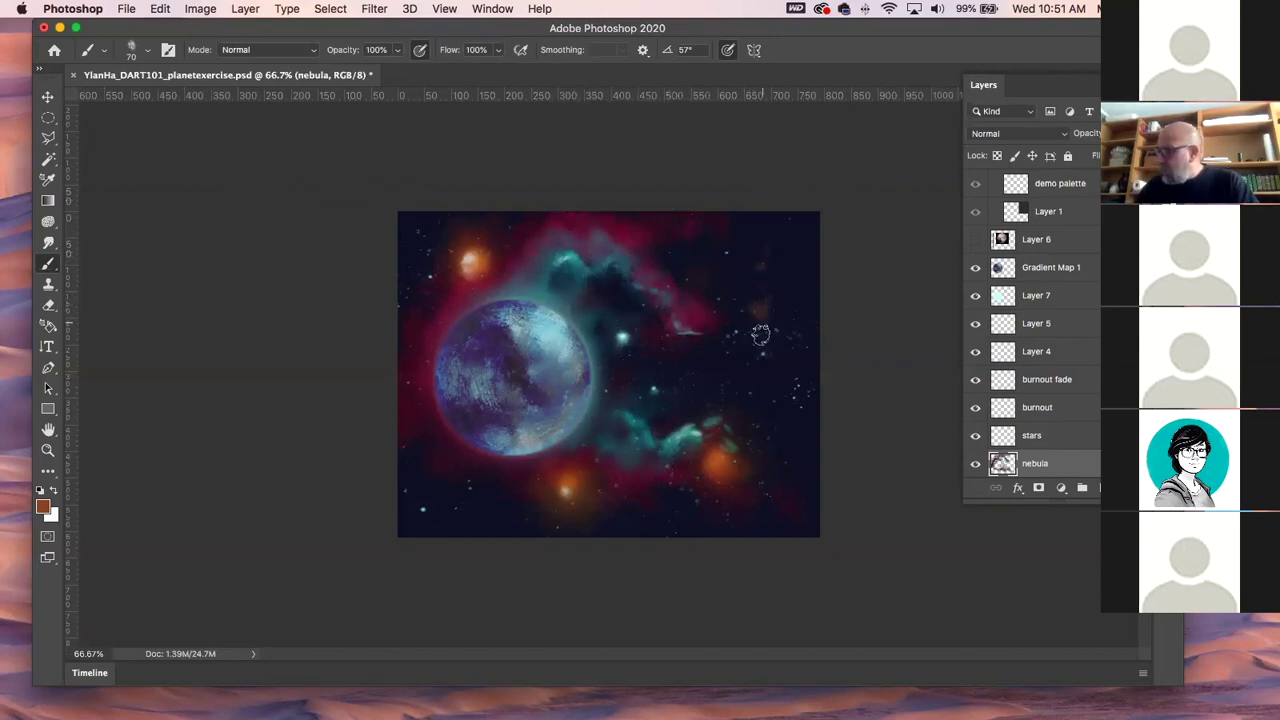
pyautogui.press('super+z')
pyautogui.press('super+z')
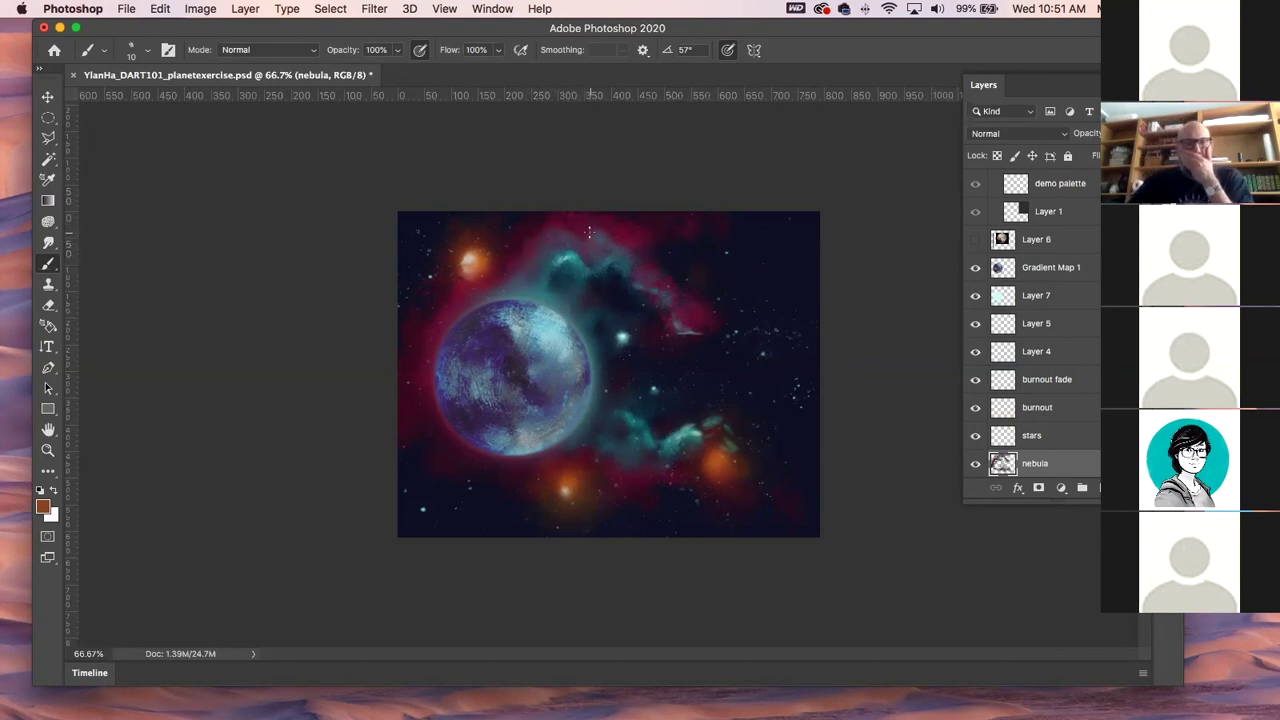
pyautogui.keyDown('alt'); pyautogui.click(572, 255); pyautogui.keyUp('alt')
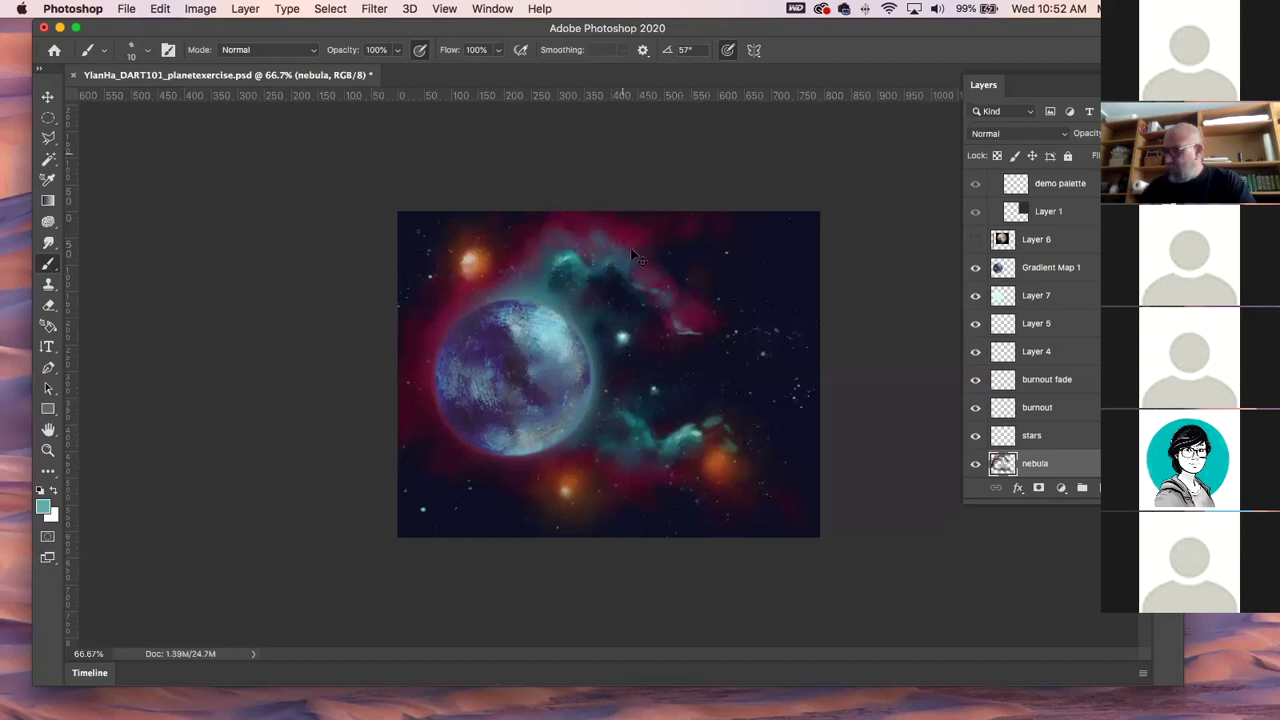
pyautogui.keyDown('alt'); pyautogui.click(585, 256); pyautogui.keyUp('alt')
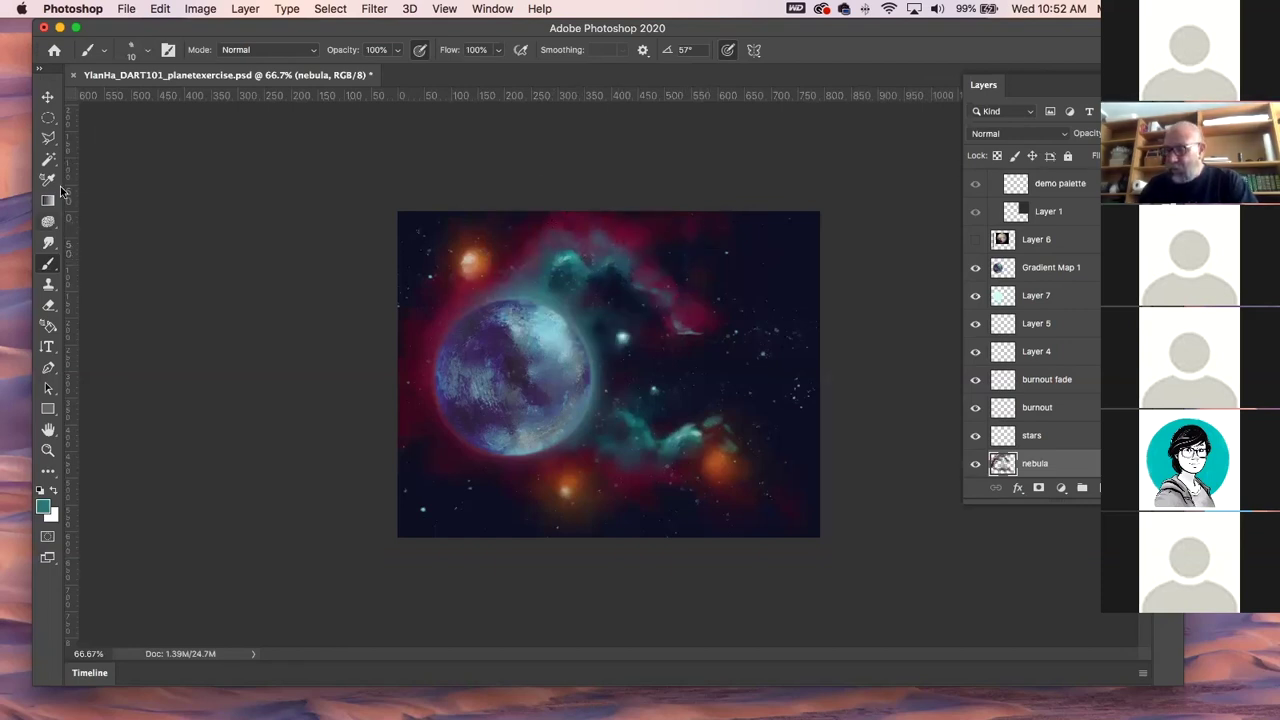
pyautogui.click(148, 53)
pyautogui.click(152, 278)
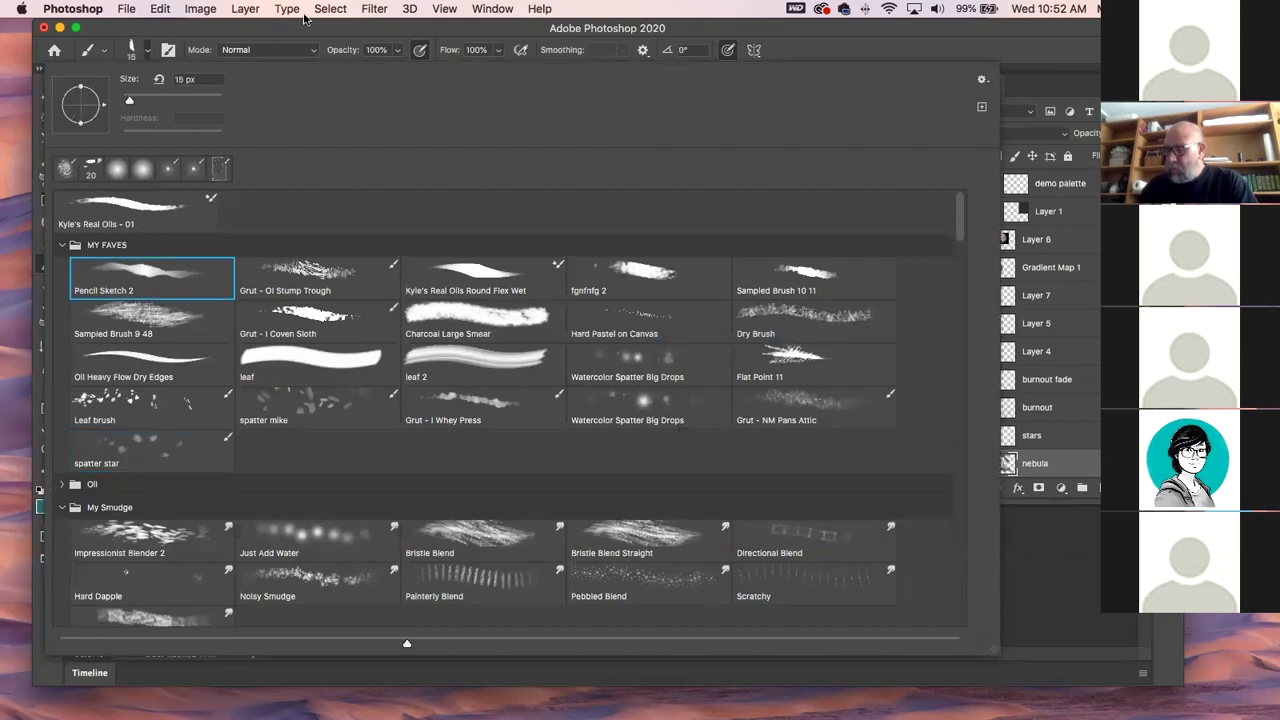
pyautogui.press('Return')
pyautogui.moveTo(672, 236); pyautogui.dragTo(660, 283)
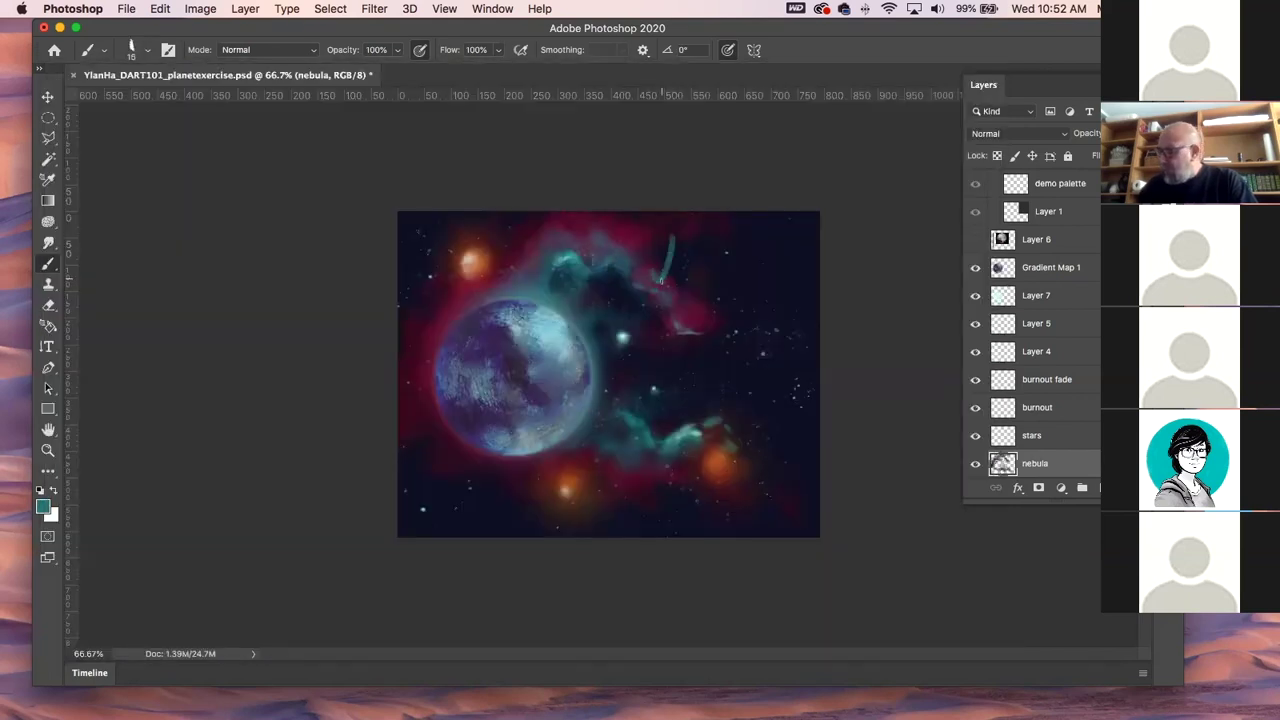
pyautogui.moveTo(659, 361); pyautogui.dragTo(652, 420)
pyautogui.moveTo(644, 404); pyautogui.dragTo(652, 420)
pyautogui.moveTo(576, 248)
pyautogui.mouseDown()
pyautogui.moveTo(606, 286)
pyautogui.moveTo(695, 305)
pyautogui.mouseUp()
pyautogui.moveTo(602, 406)
pyautogui.mouseDown()
pyautogui.moveTo(641, 446)
pyautogui.moveTo(685, 421)
pyautogui.moveTo(748, 420)
pyautogui.mouseUp()
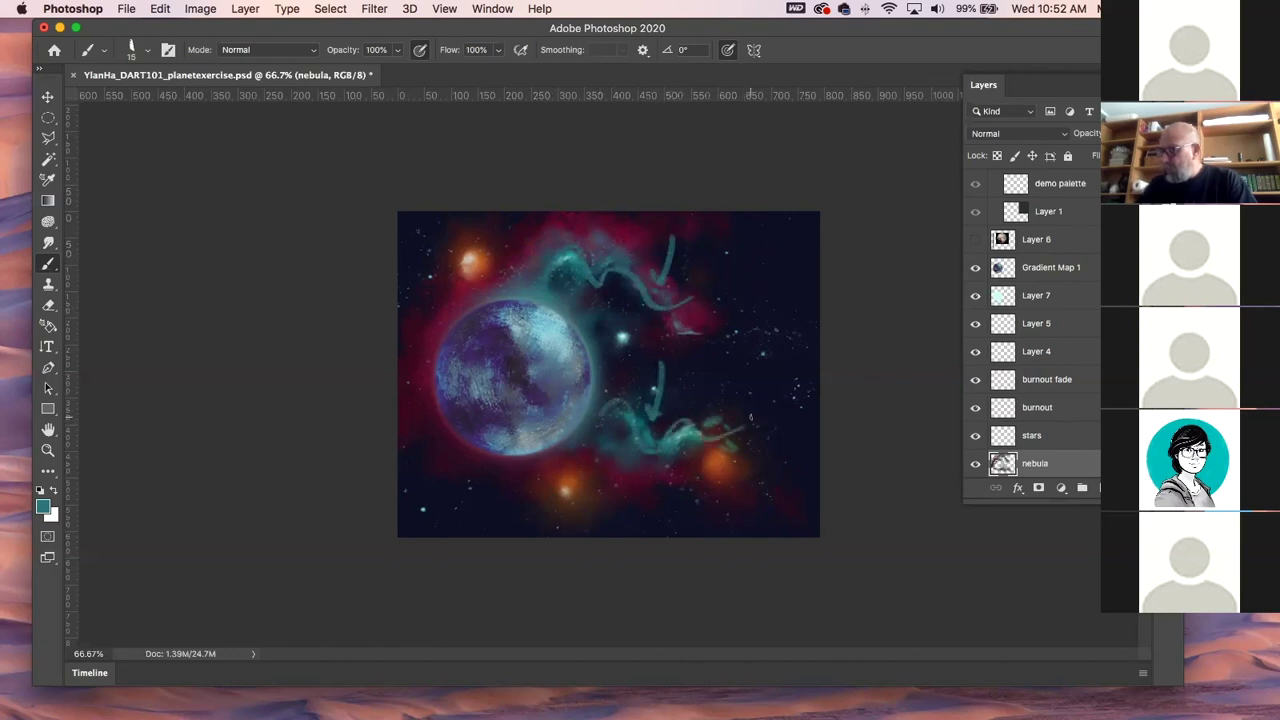
pyautogui.press('super+z')
pyautogui.press('super+z')
pyautogui.press('super+z')
pyautogui.press('super+z')
pyautogui.press('super+z')
pyautogui.press('super+z')
pyautogui.press('super+z')
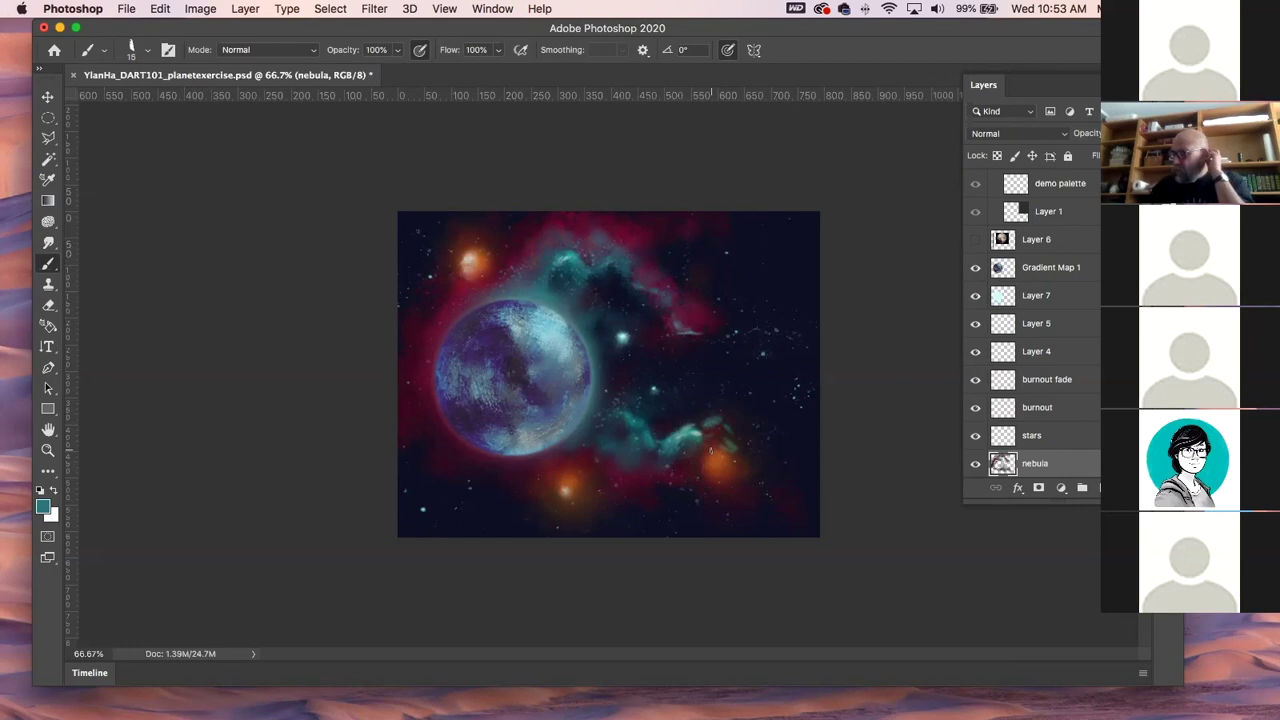
# Close the planet painting with Don't Save and return to the OutdoorDemo canyon document.
pyautogui.click(73, 75)
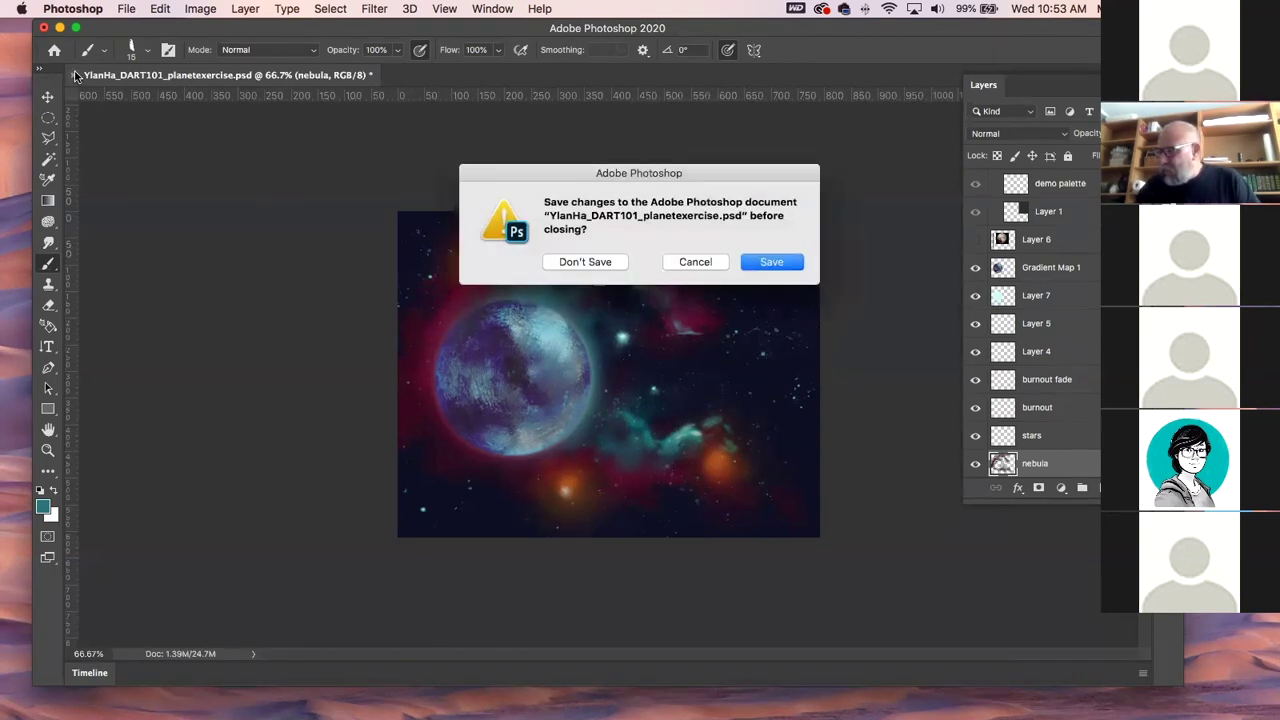
pyautogui.click(588, 262)
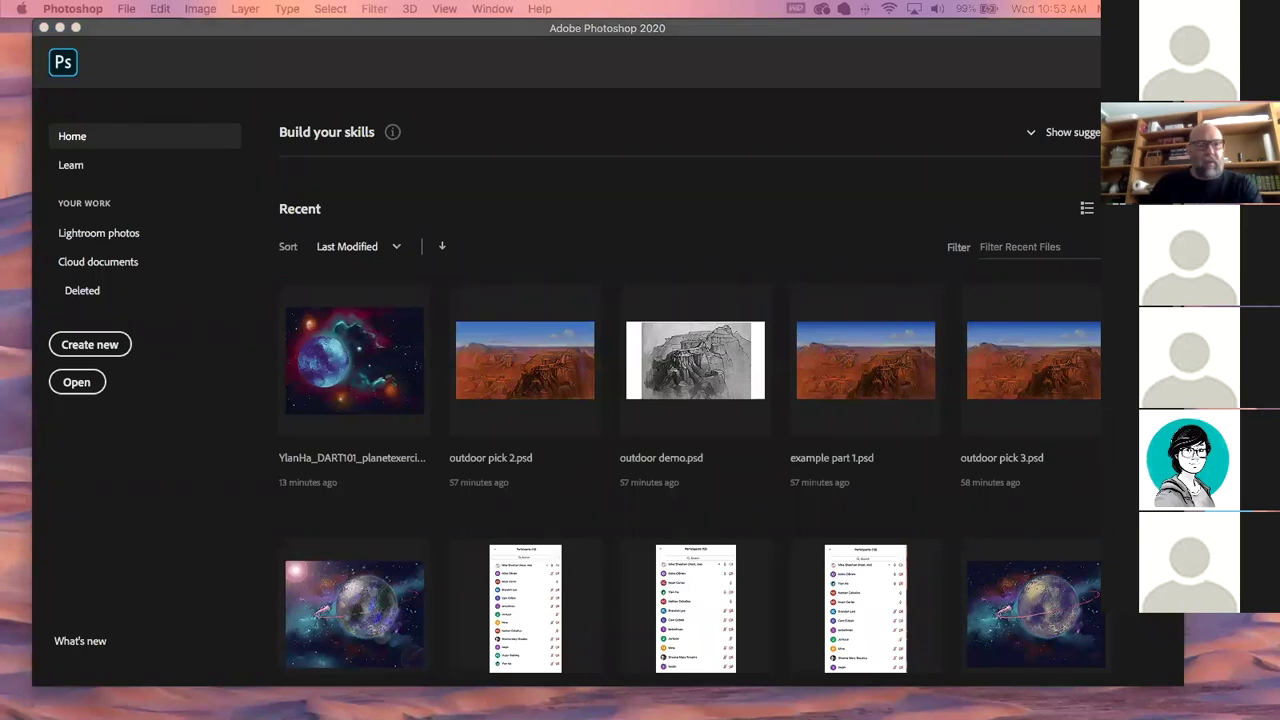
pyautogui.press('Escape')
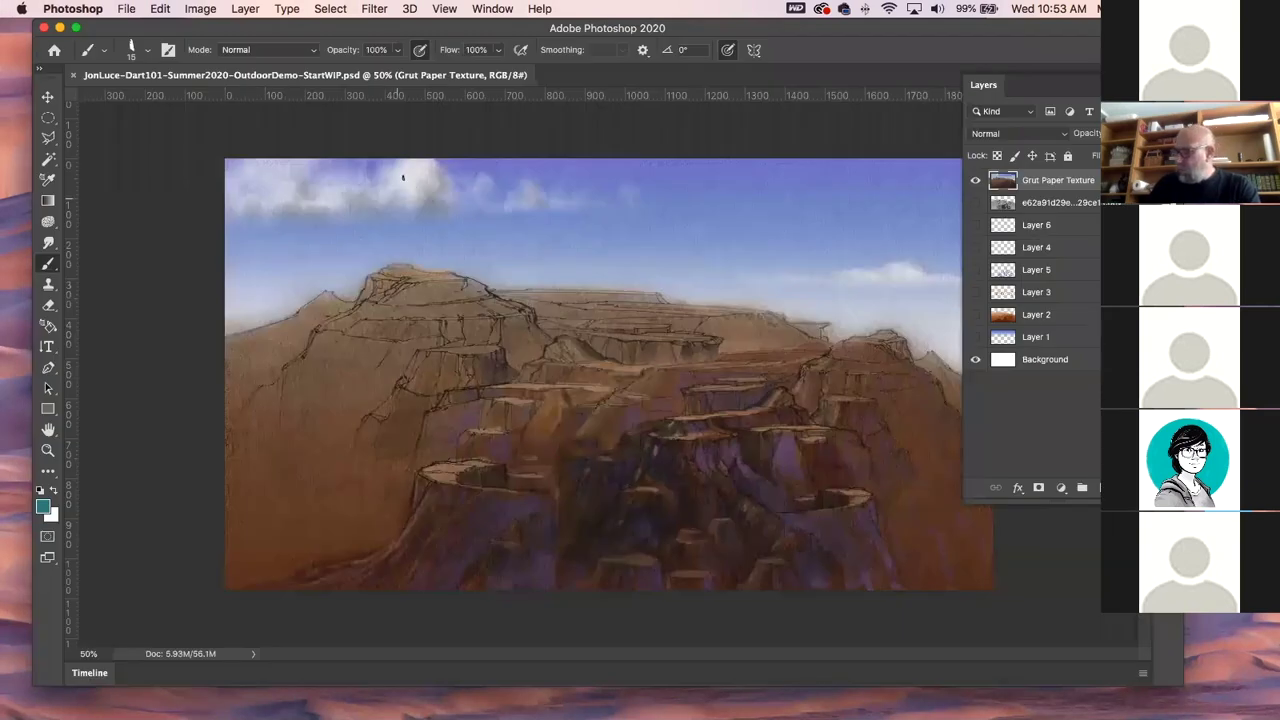
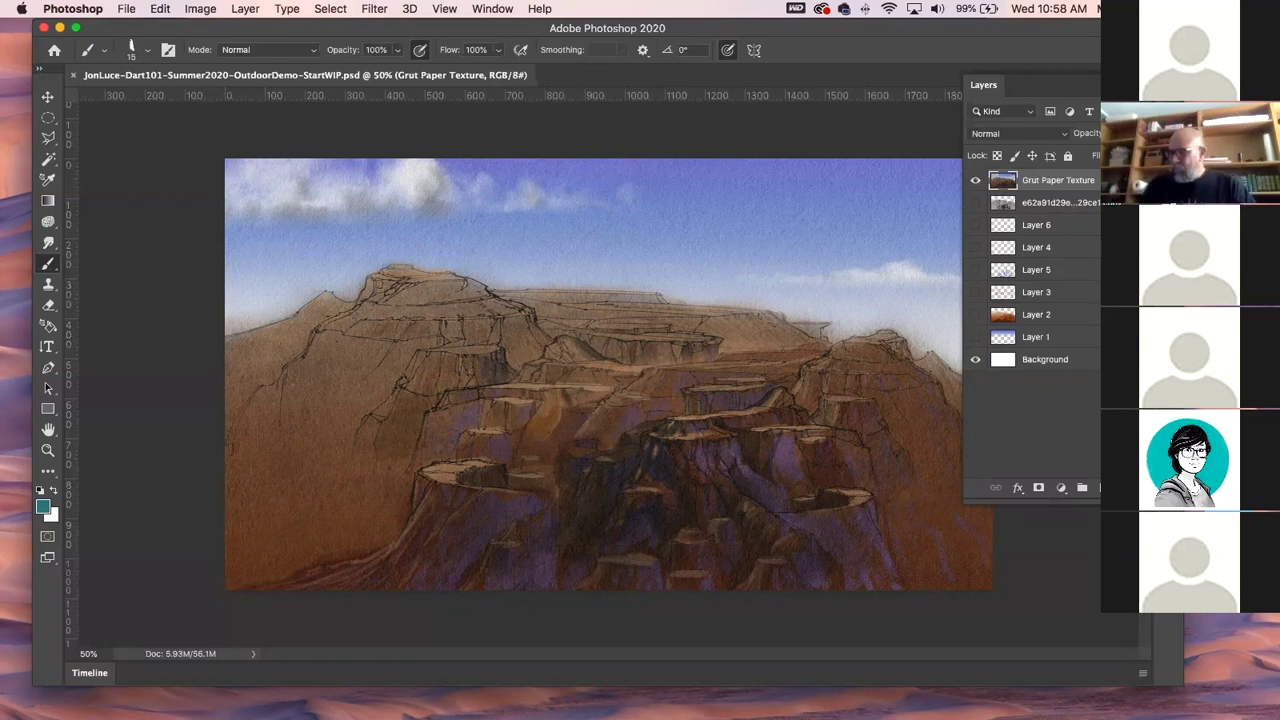
# Close the canyon landscape document, minimize the window, and switch to the Move tool (V).
pyautogui.click(73, 76)
pyautogui.click(60, 28)
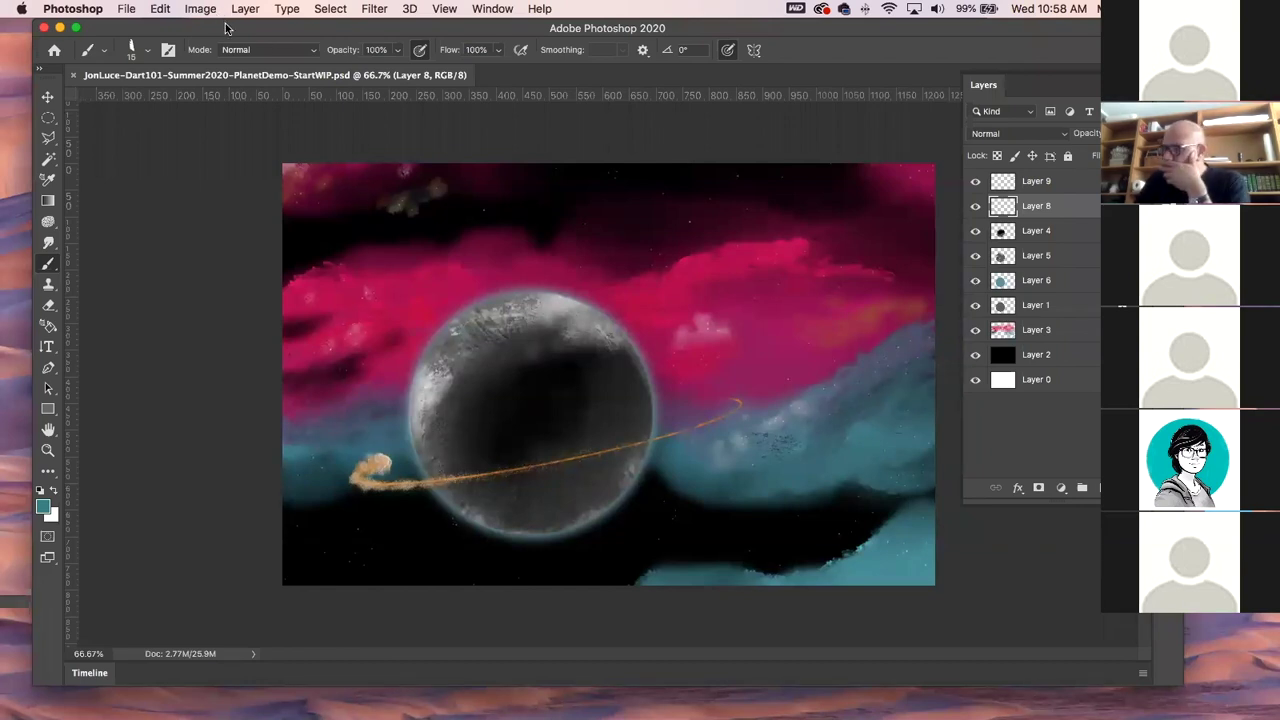
pyautogui.press('v')
pyautogui.click(519, 369)
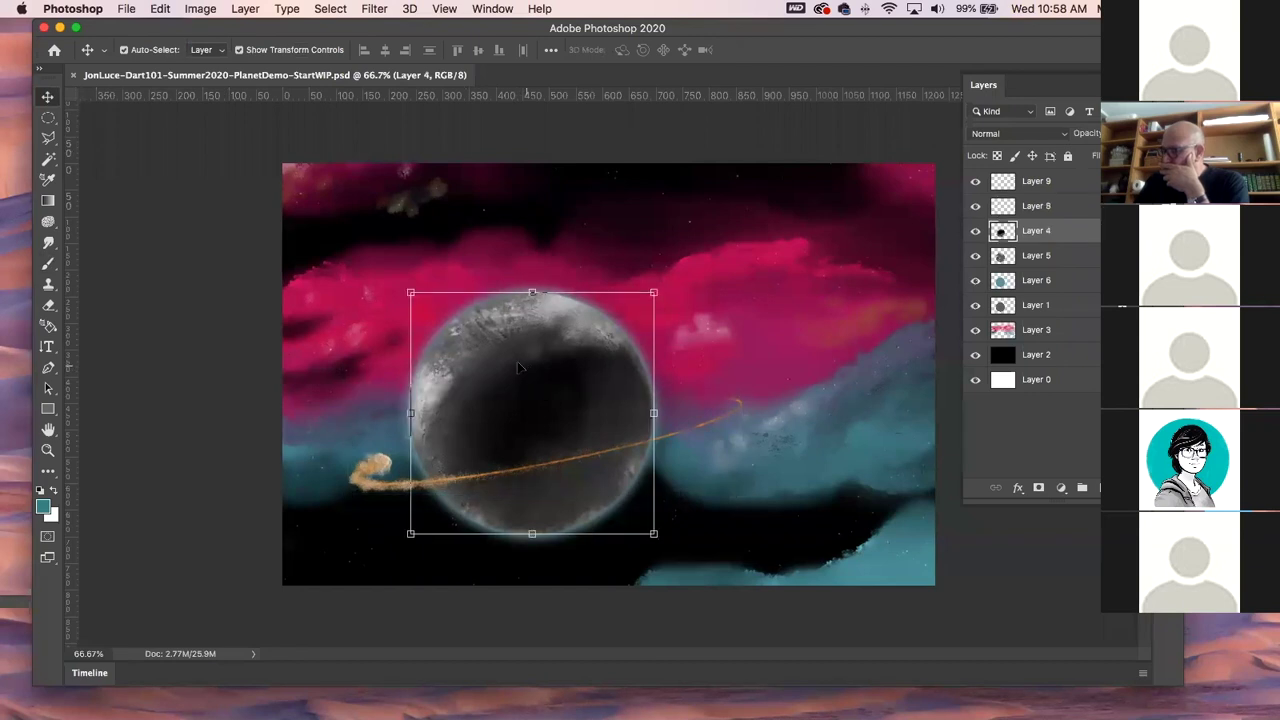
pyautogui.click(150, 288)
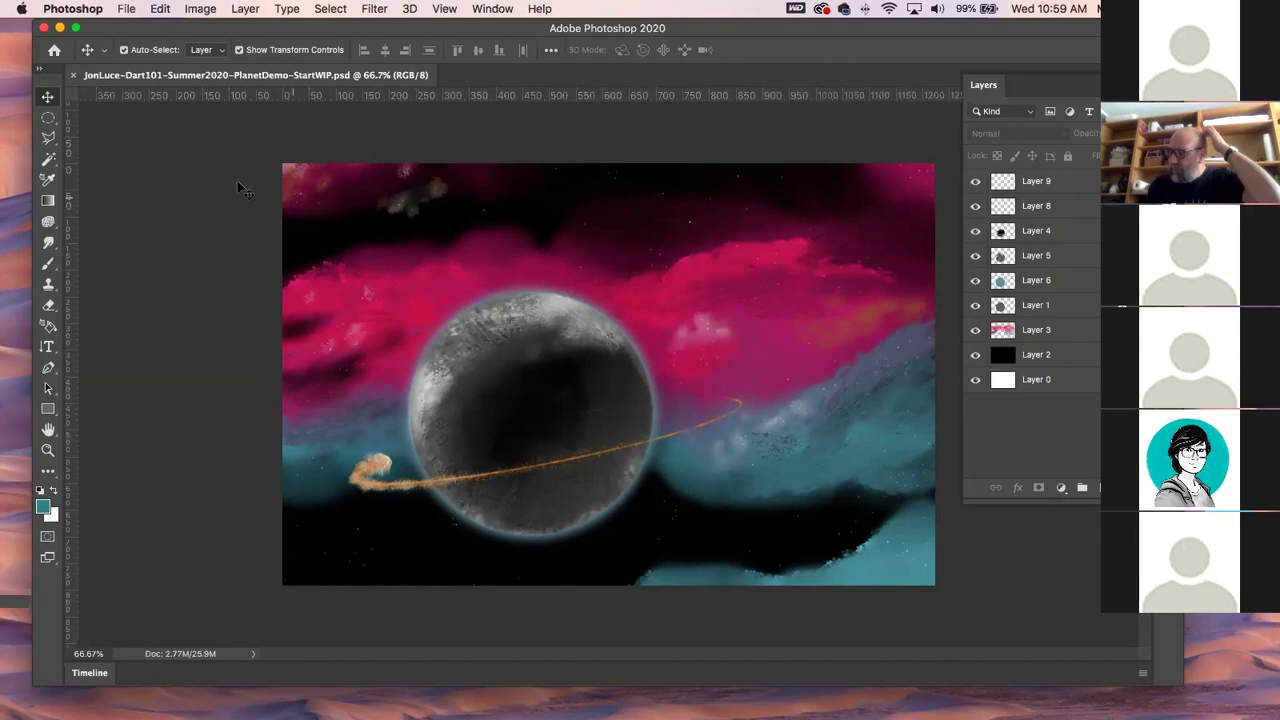
# Close the planet demo, deselect the Hue/Saturation layer, and target the Gradient Map 1 mask.
pyautogui.click(75, 76)
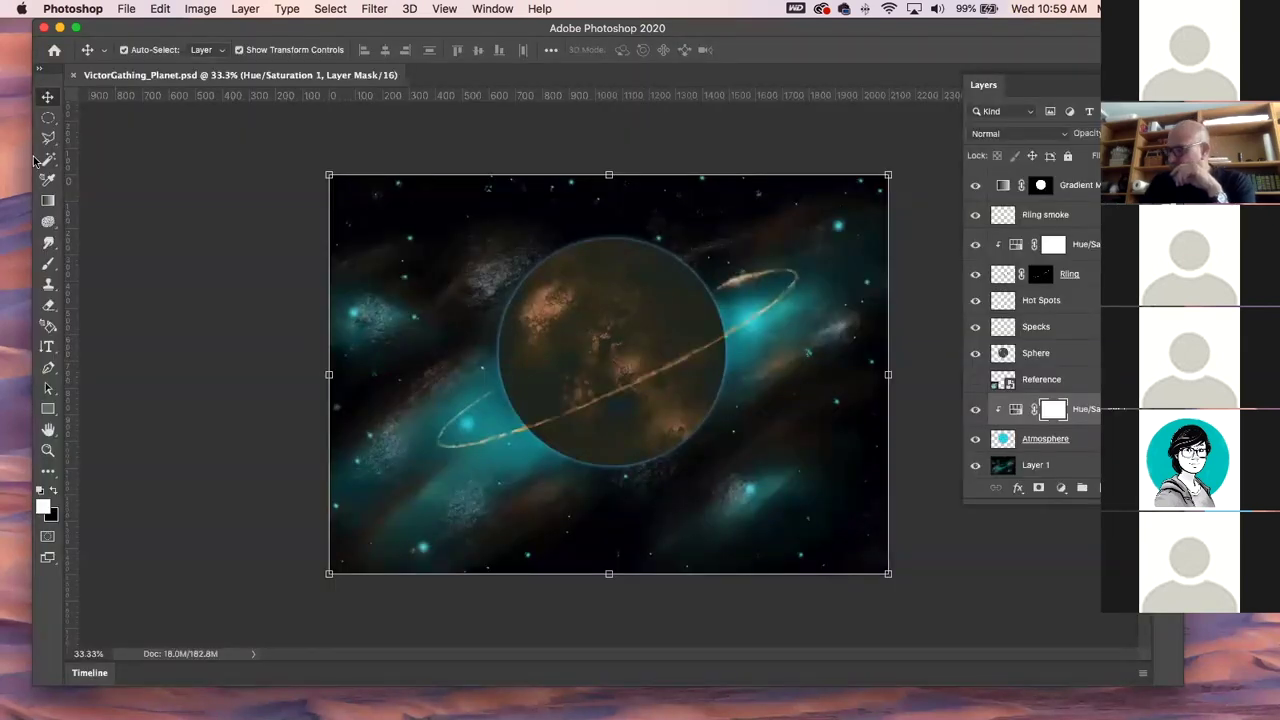
pyautogui.click(118, 158)
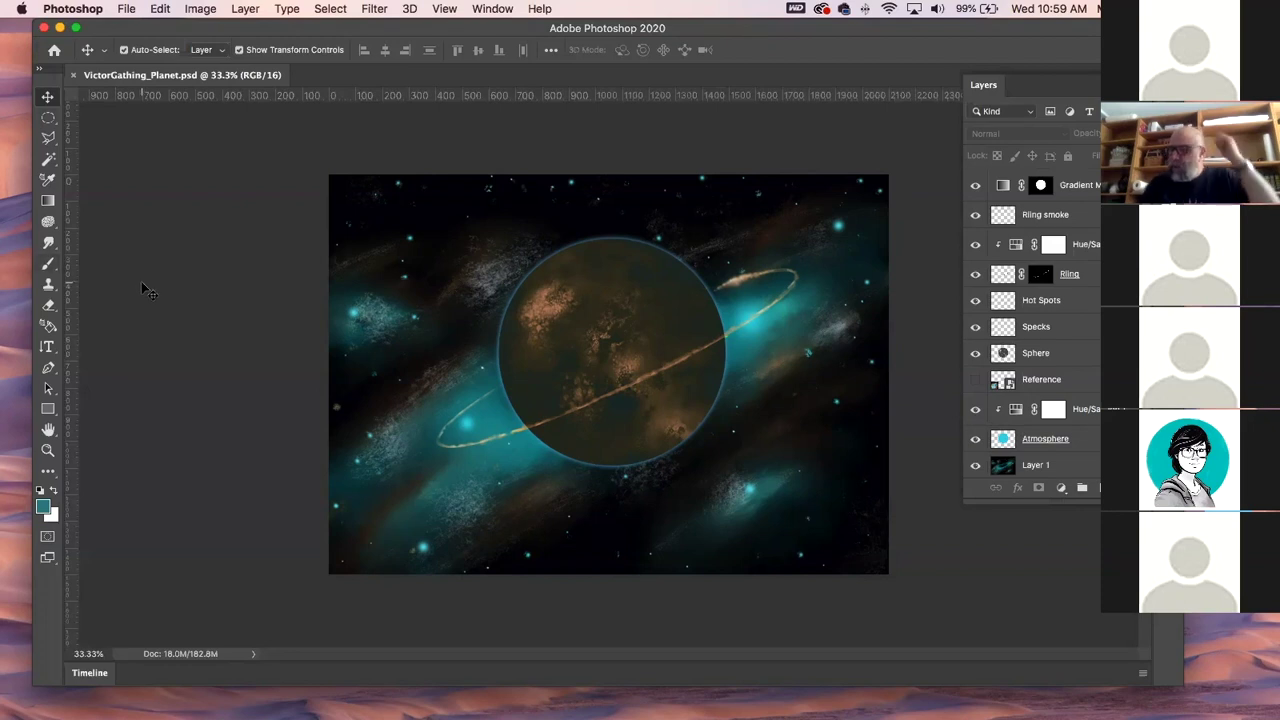
pyautogui.click(663, 320)
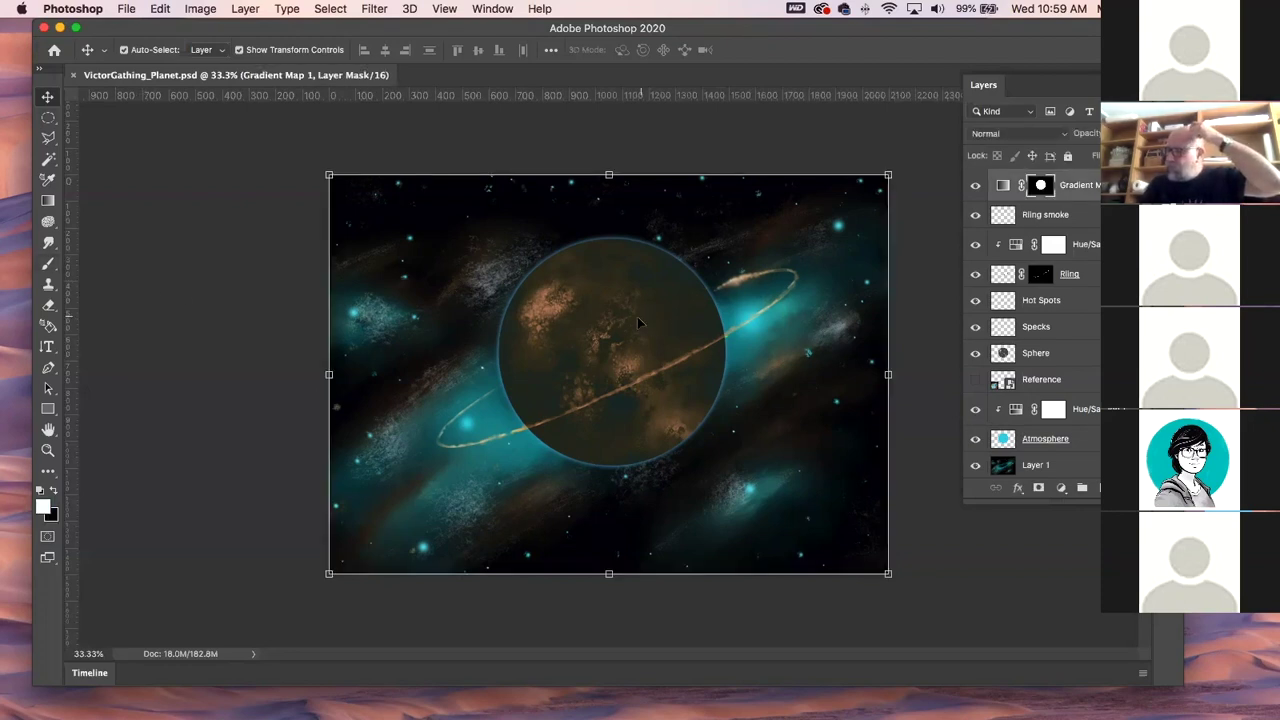
pyautogui.click(176, 283)
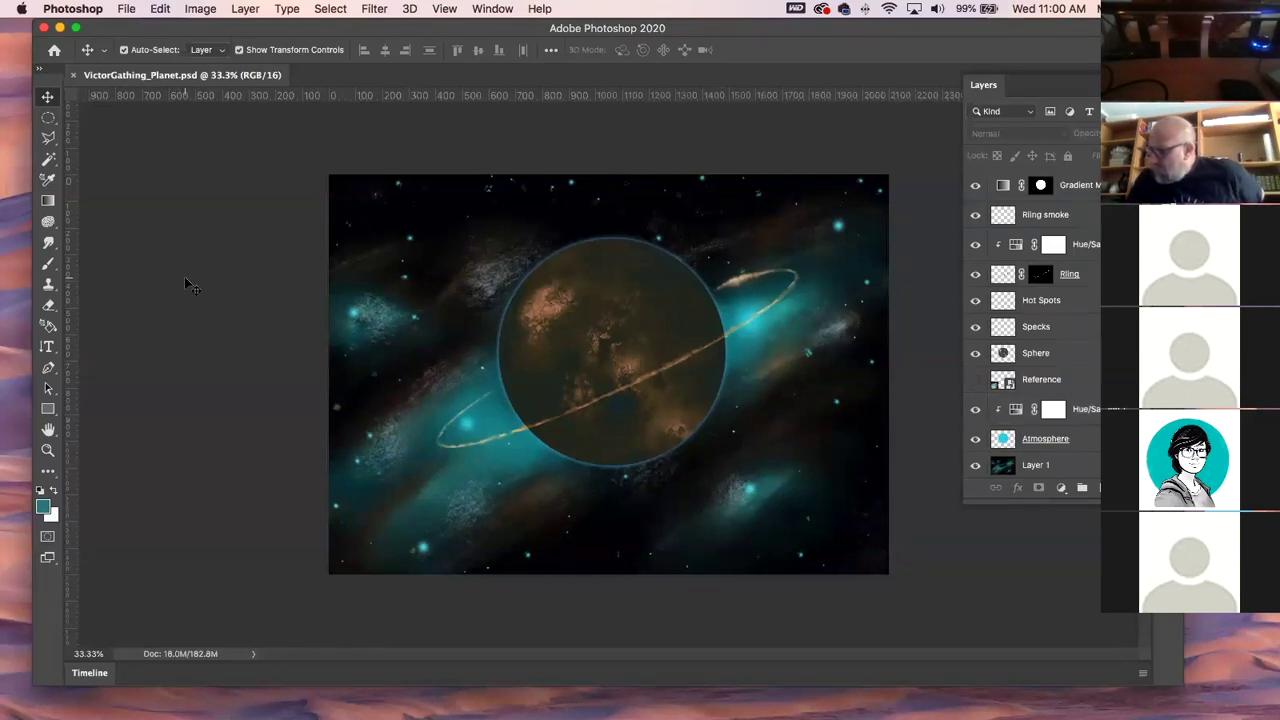
pyautogui.click(628, 335)
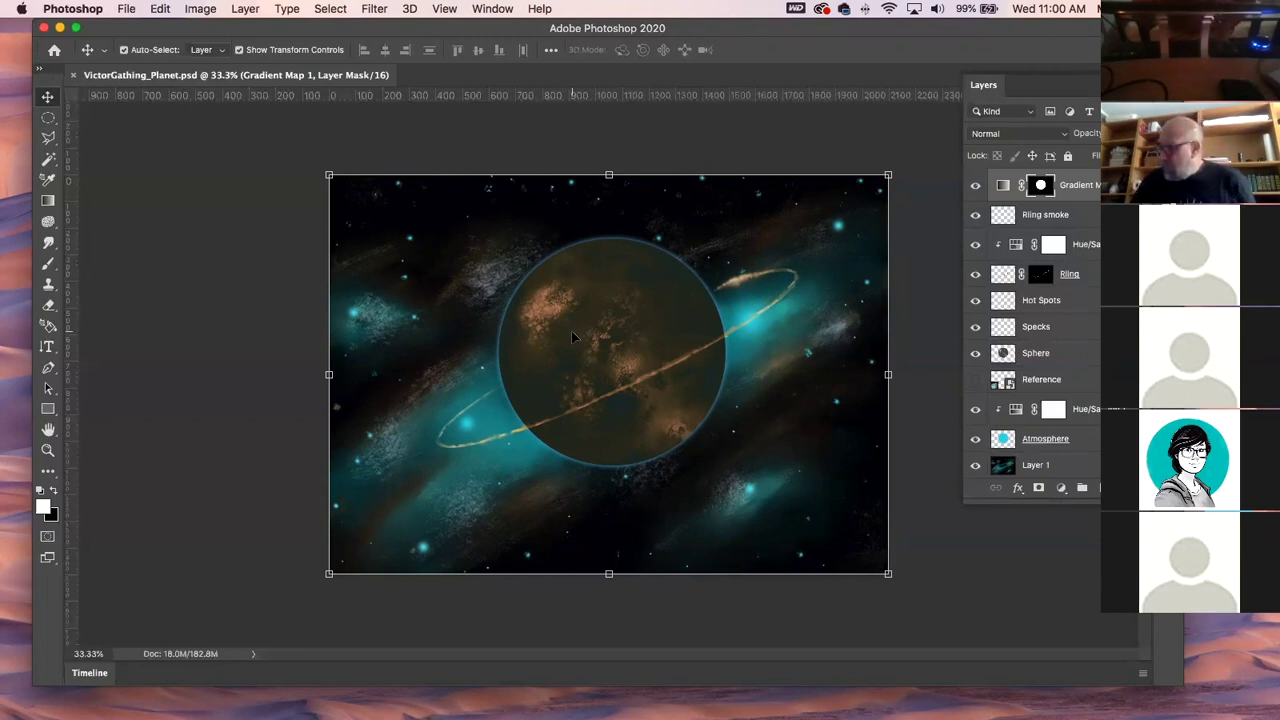
pyautogui.moveTo(619, 330); pyautogui.dragTo(715, 463)
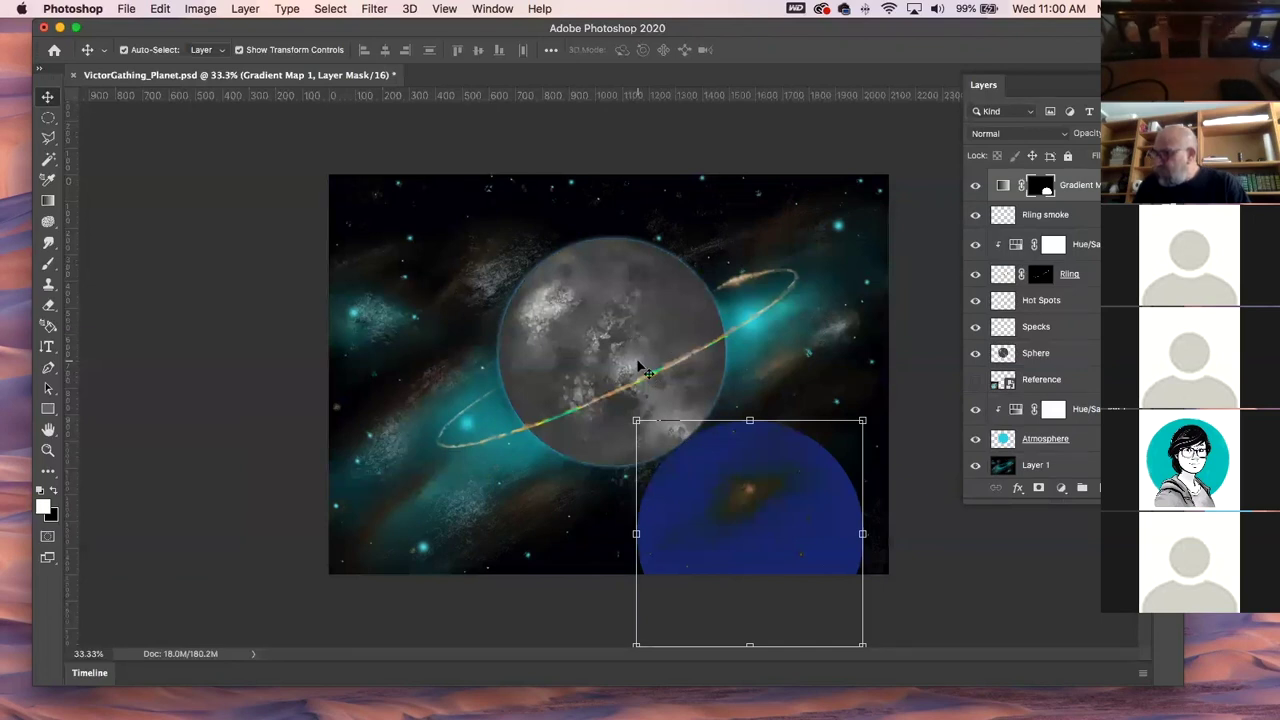
pyautogui.press('super')
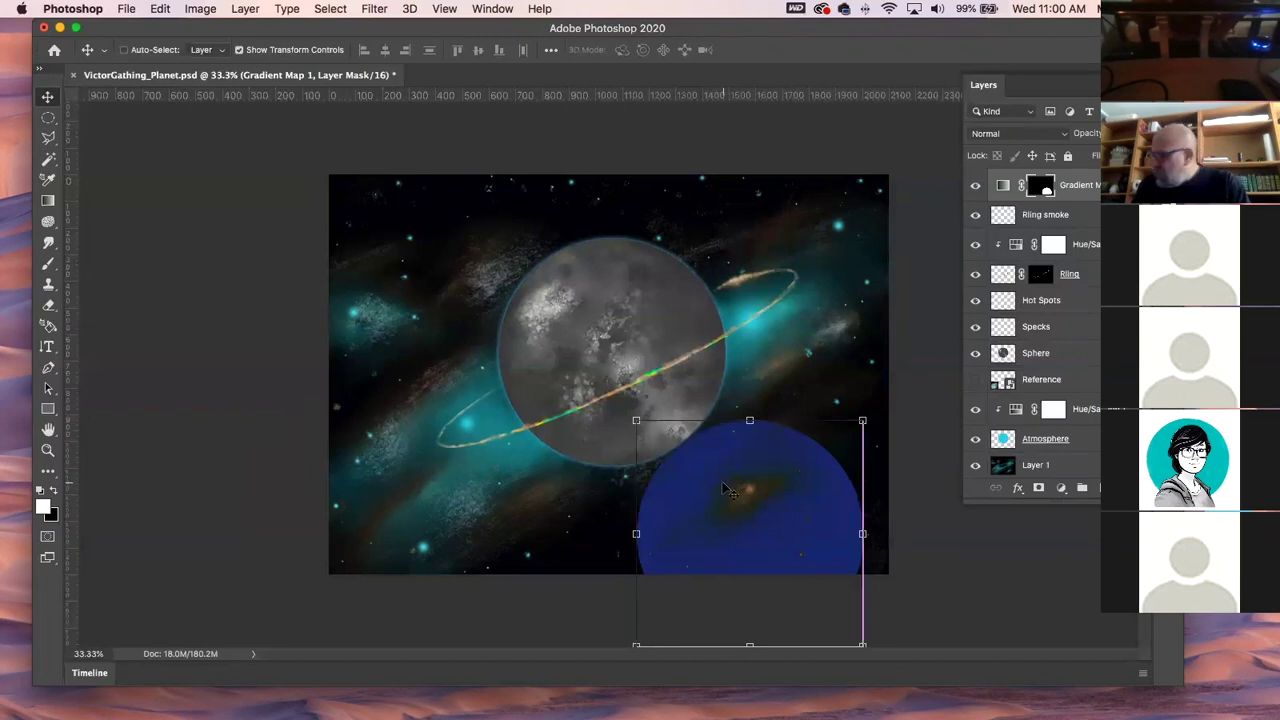
pyautogui.press('super+z')
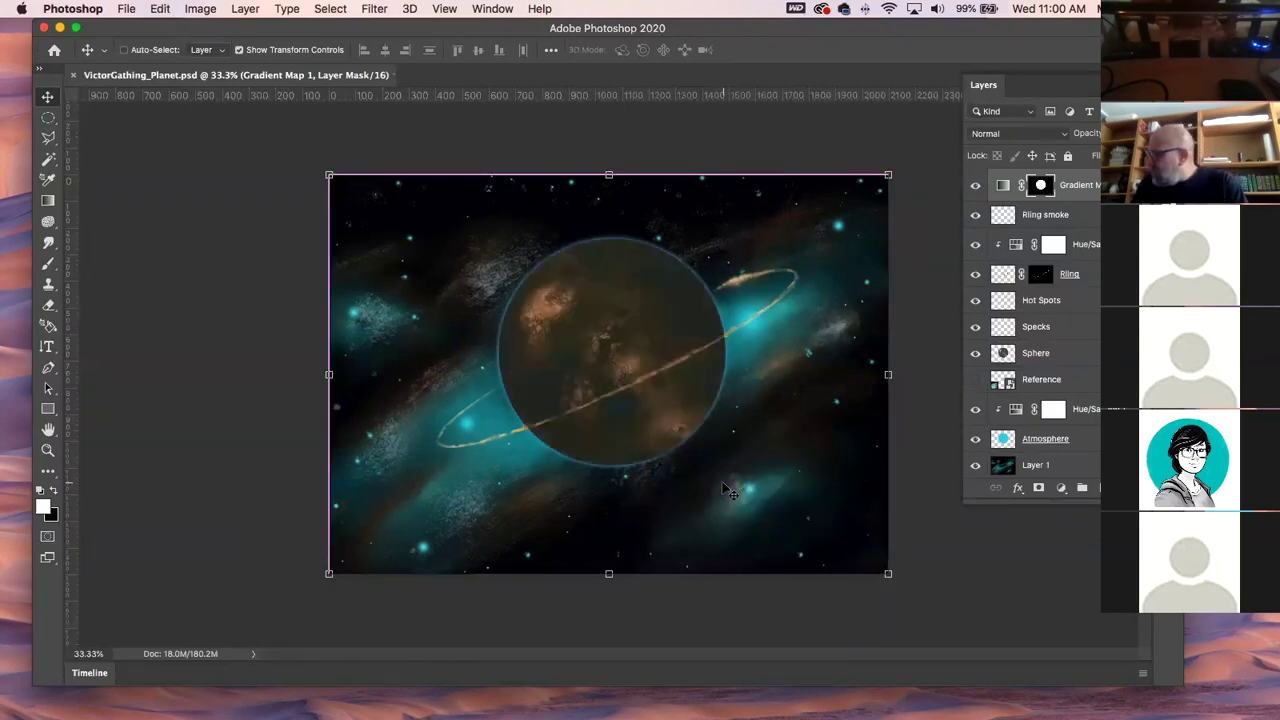
pyautogui.click(1003, 186)
pyautogui.click(1040, 185)
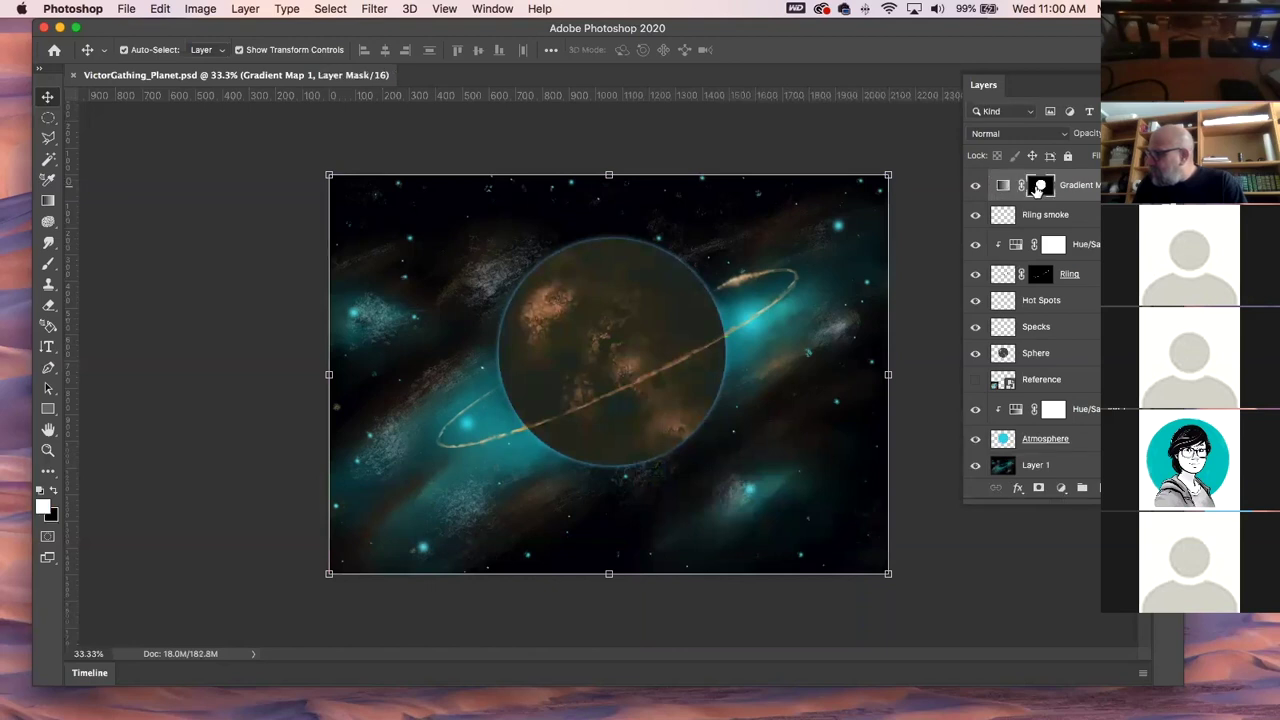
# Open Gradient Map 1's gradient and move the stops to 93%, 23% and 5%.
pyautogui.doubleClick(1040, 186)
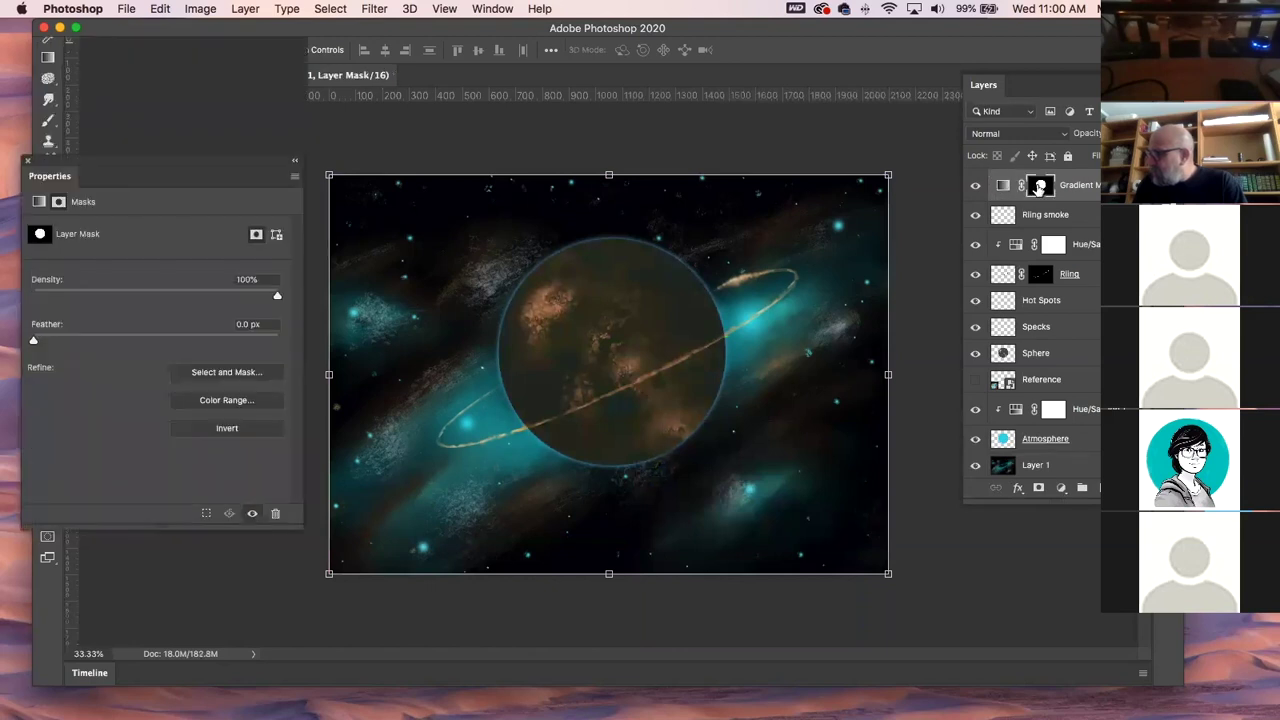
pyautogui.click(39, 201)
pyautogui.click(1003, 186)
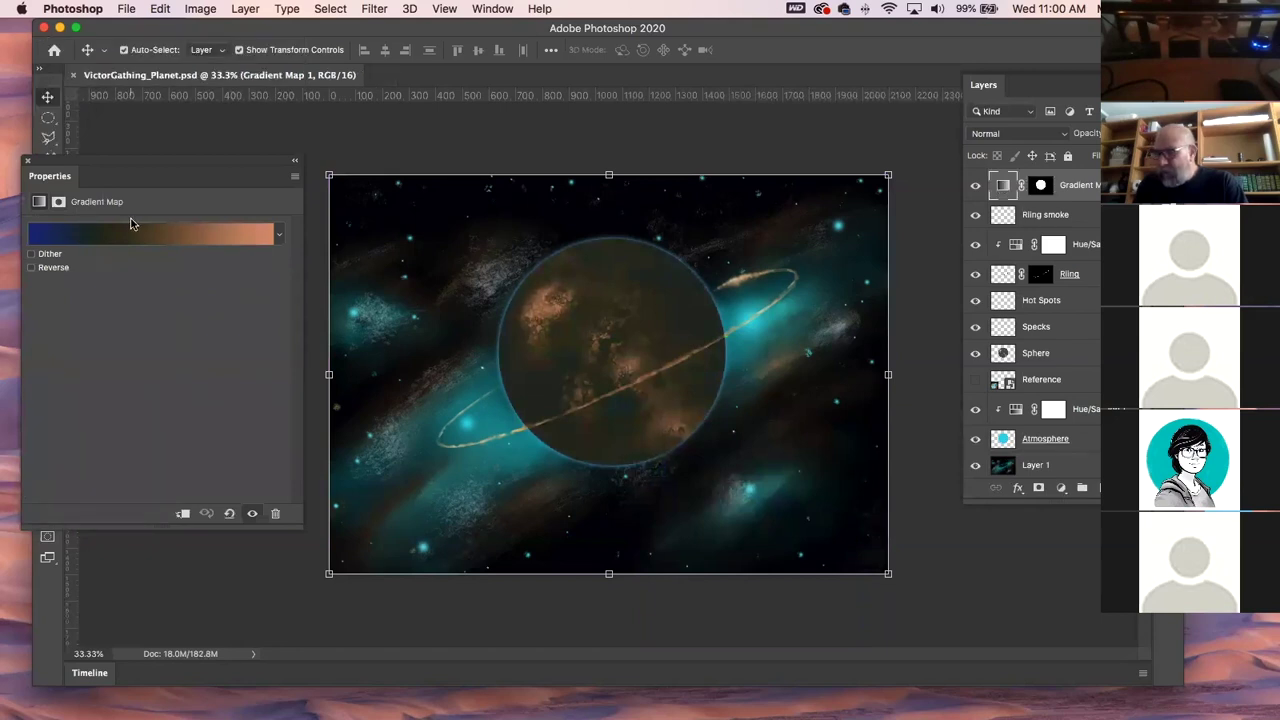
pyautogui.click(98, 236)
pyautogui.moveTo(390, 428)
pyautogui.mouseDown()
pyautogui.moveTo(351, 417)
pyautogui.moveTo(373, 429)
pyautogui.mouseUp()
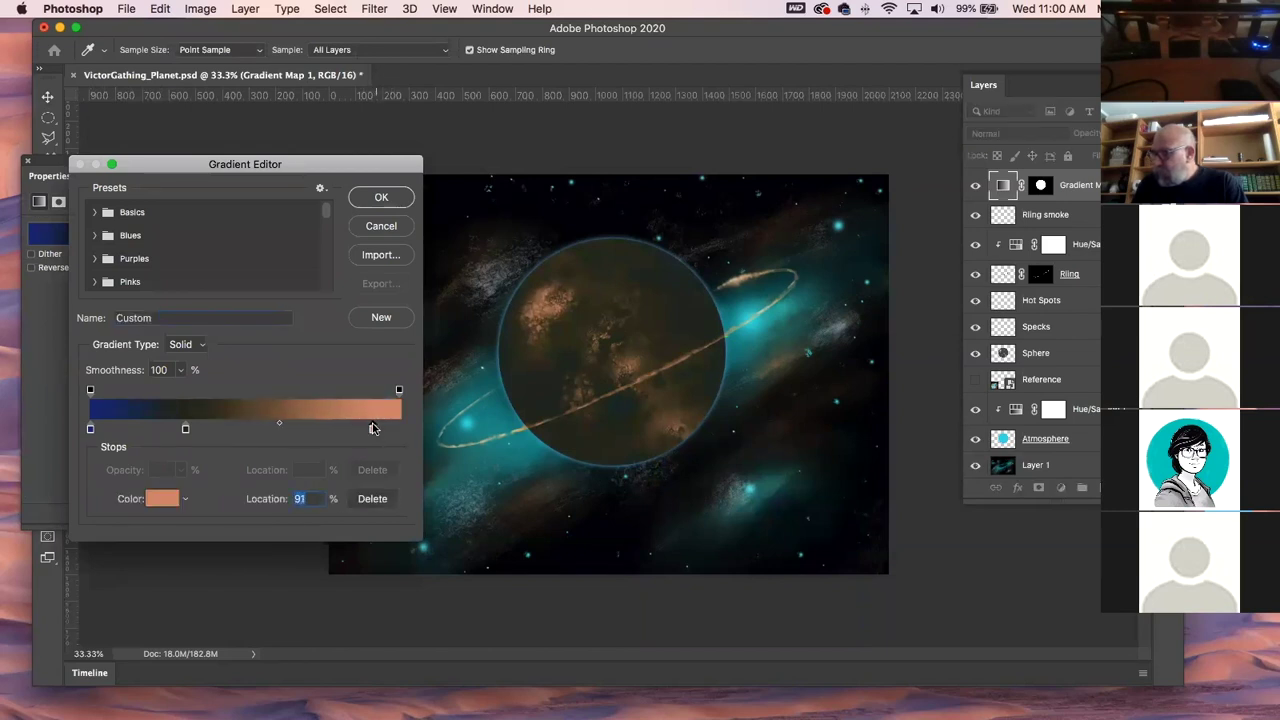
pyautogui.click(186, 428)
pyautogui.moveTo(186, 428)
pyautogui.mouseDown()
pyautogui.moveTo(224, 428)
pyautogui.moveTo(162, 428)
pyautogui.mouseUp()
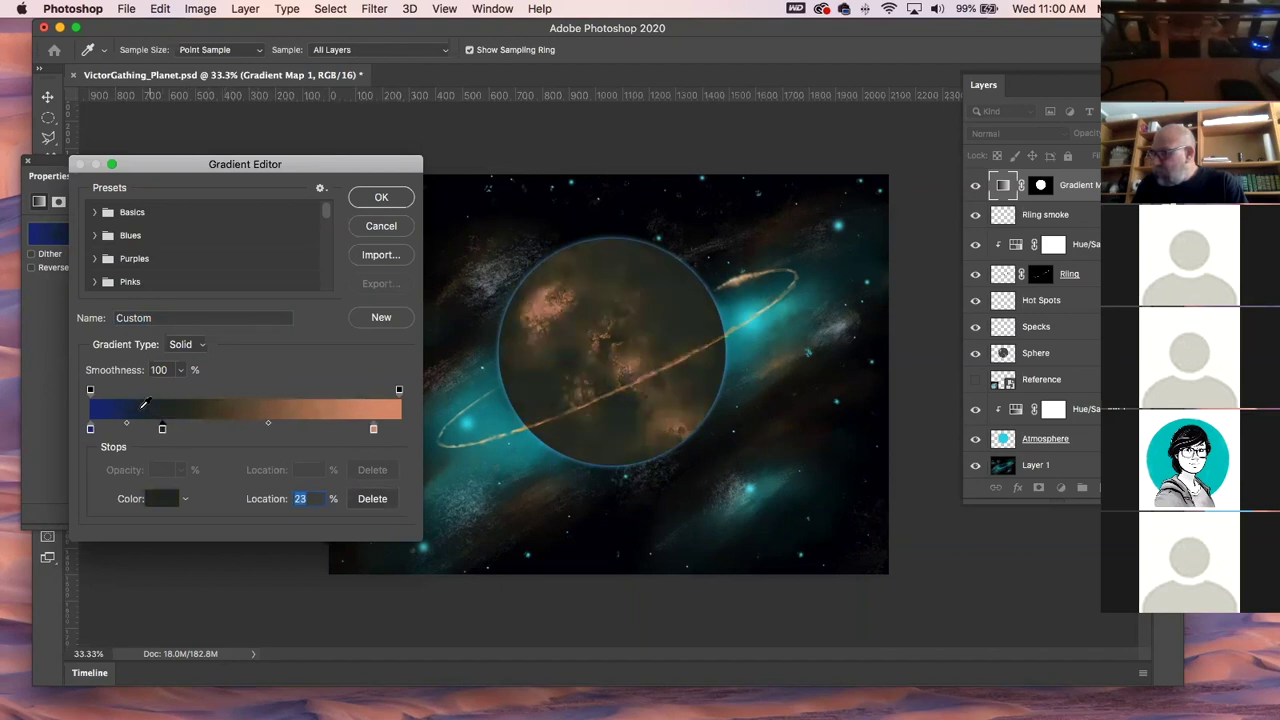
pyautogui.moveTo(90, 429)
pyautogui.mouseDown()
pyautogui.moveTo(112, 432)
pyautogui.moveTo(90, 427)
pyautogui.mouseUp()
# Recolour the left gradient stop a greyer light blue, keeping it in the gradient.
pyautogui.doubleClick(90, 428)
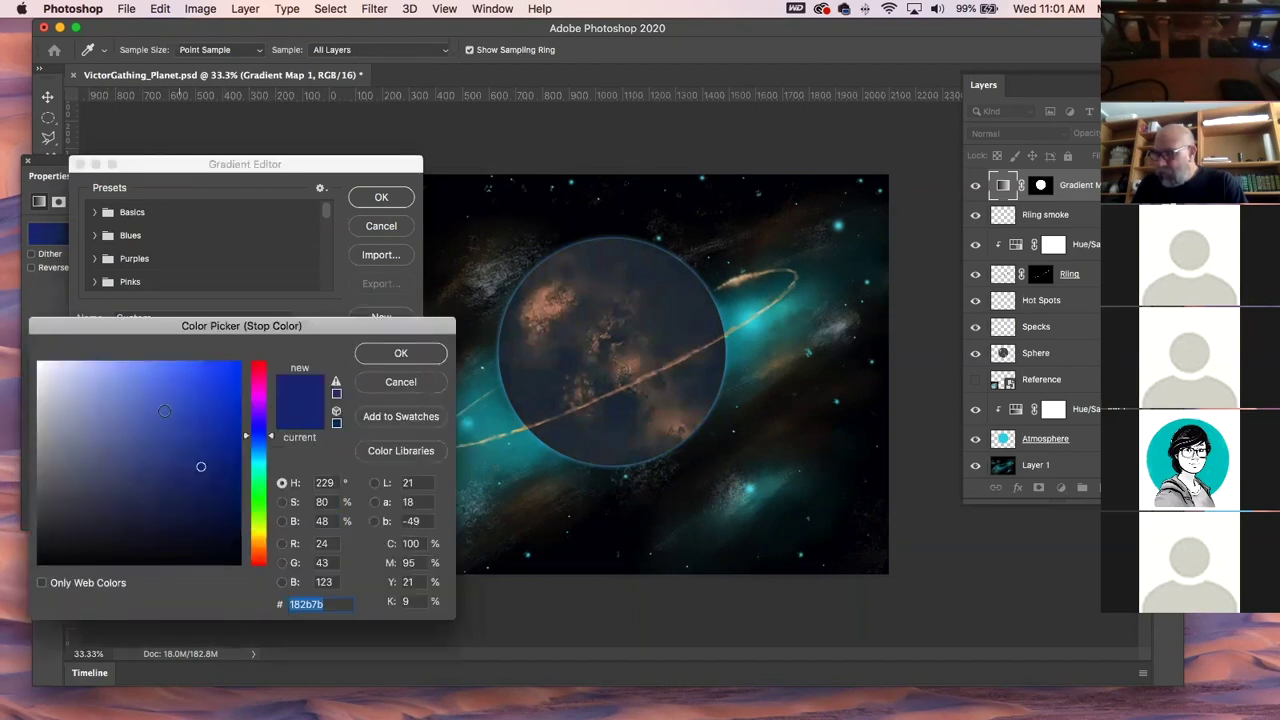
pyautogui.click(166, 413)
pyautogui.click(163, 380)
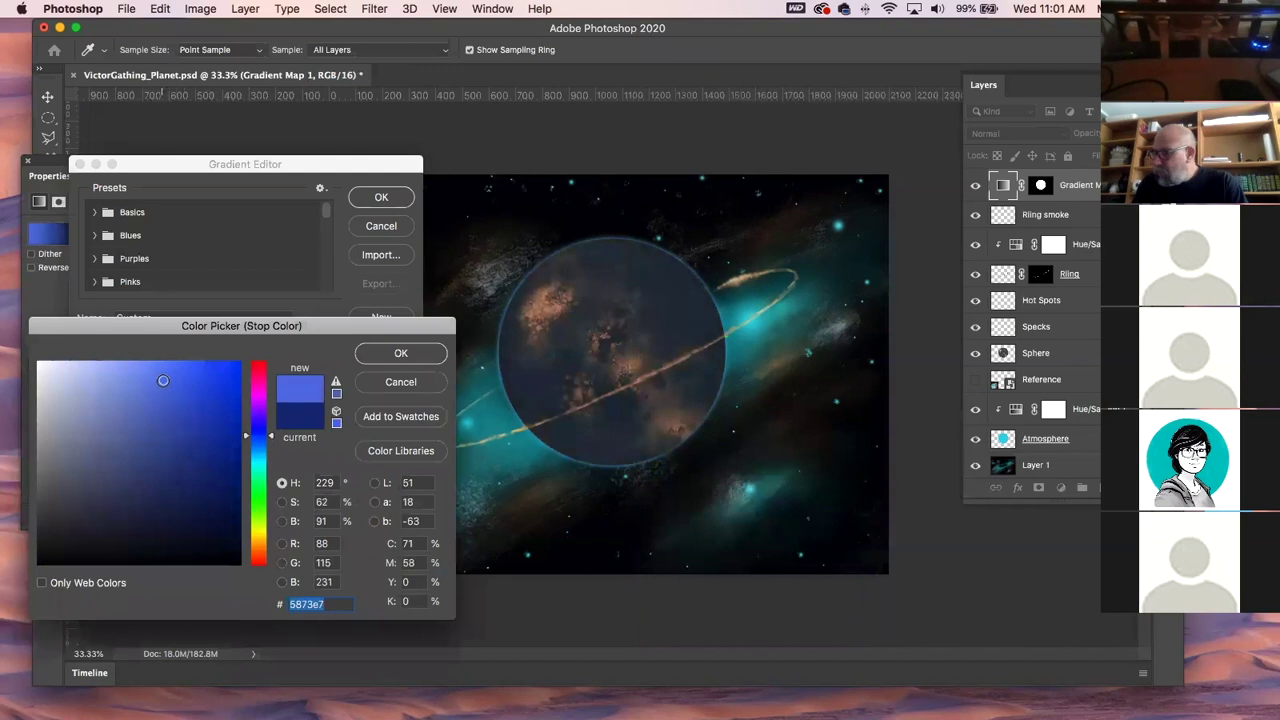
pyautogui.click(99, 413)
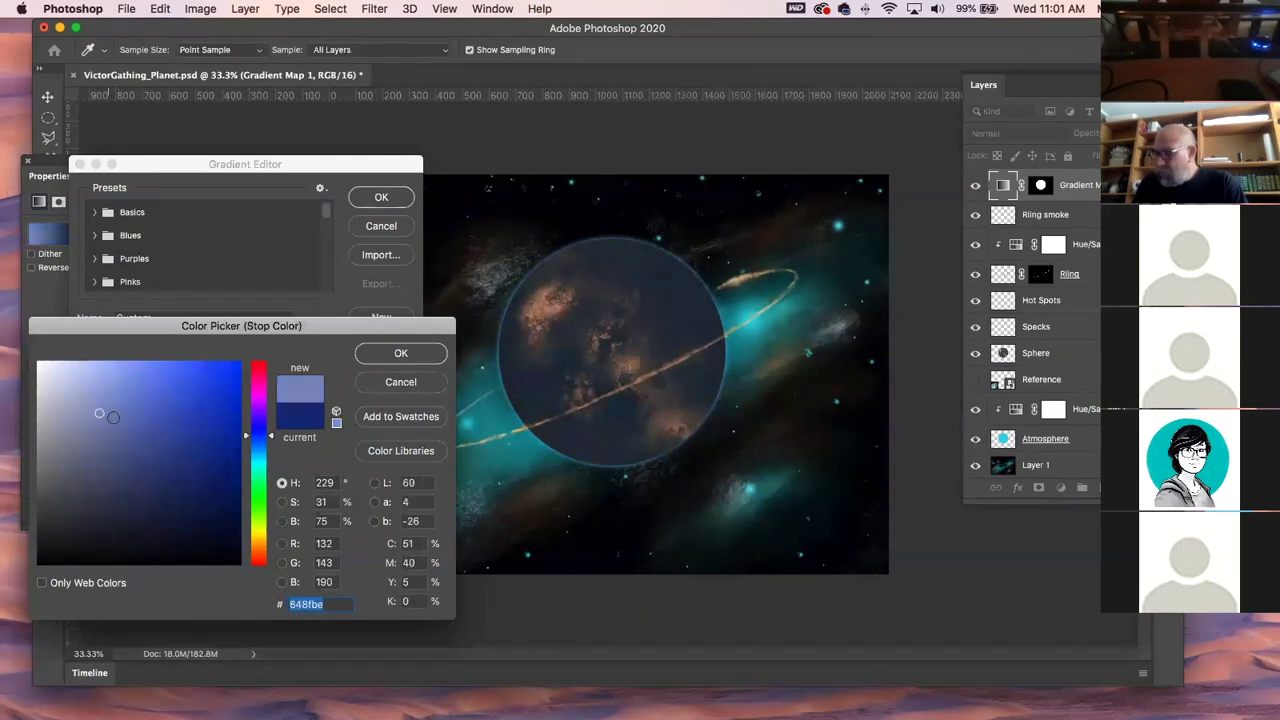
pyautogui.click(425, 356)
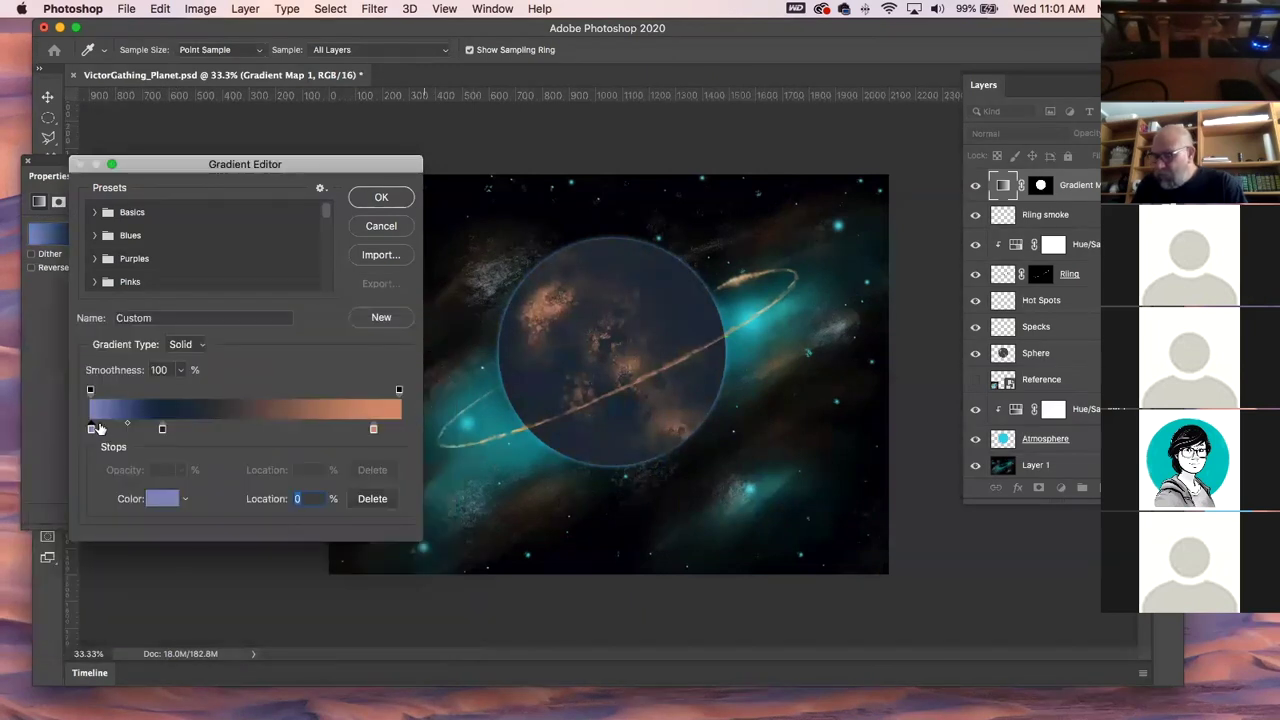
pyautogui.moveTo(95, 430); pyautogui.dragTo(125, 460)
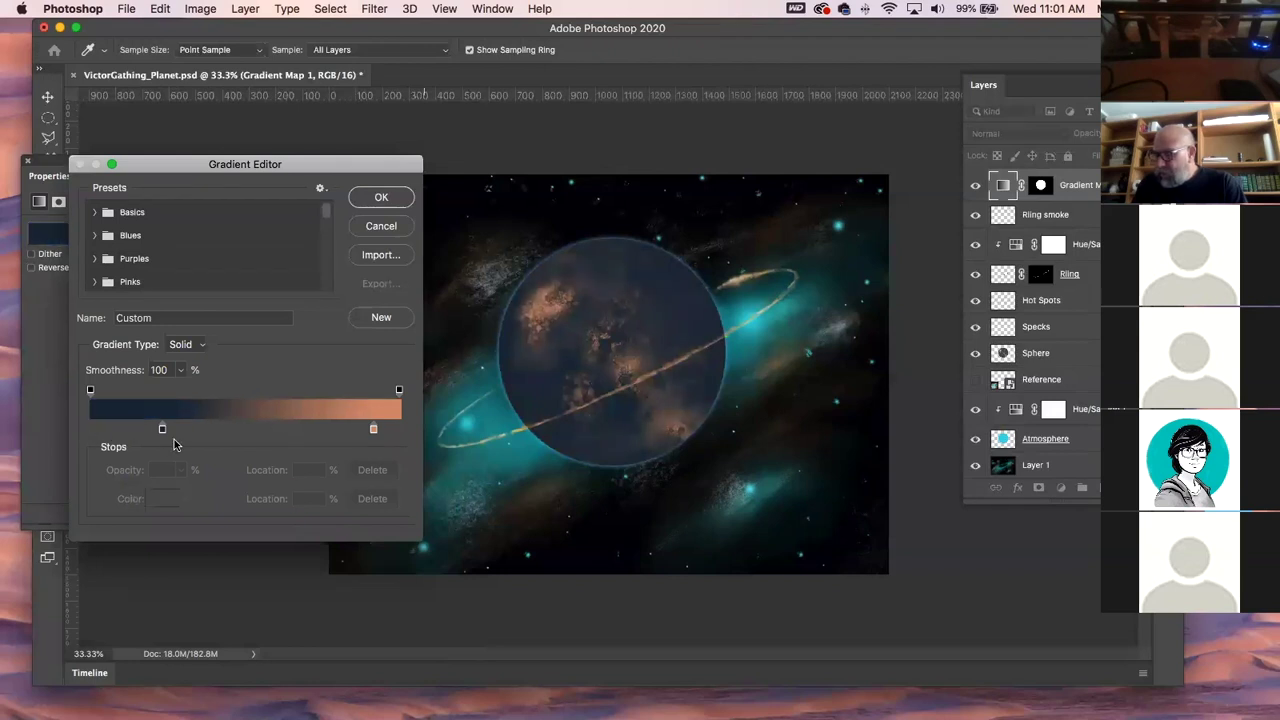
pyautogui.press('super+z')
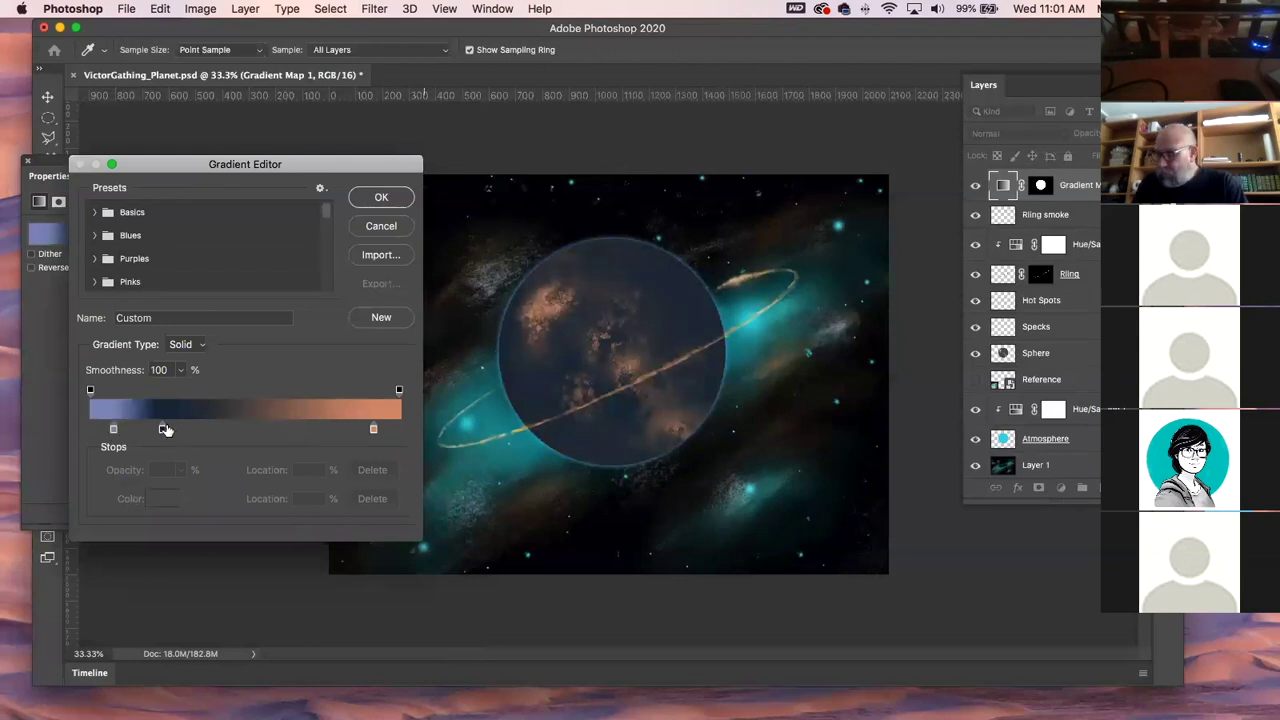
# Set the 23% dark stop to muted dark blue 27394b and apply the gradient.
pyautogui.click(163, 430)
pyautogui.doubleClick(163, 430)
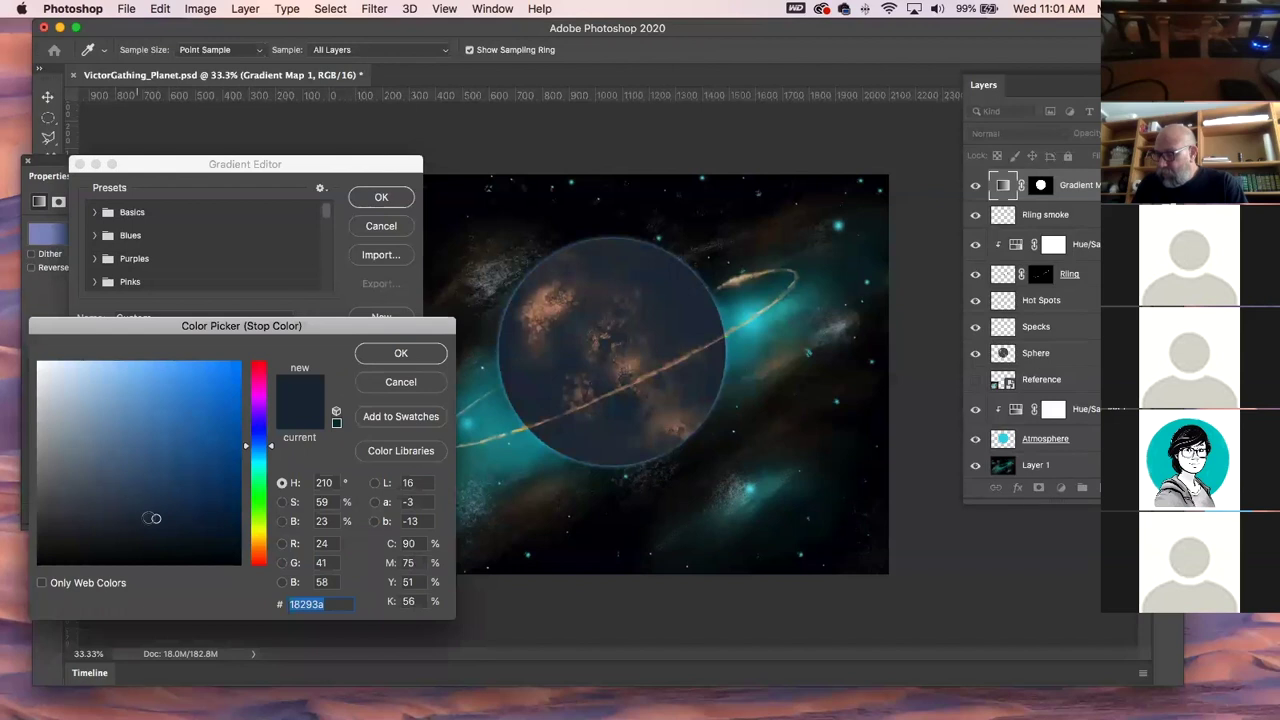
pyautogui.click(179, 441)
pyautogui.moveTo(179, 441)
pyautogui.mouseDown()
pyautogui.moveTo(107, 488)
pyautogui.moveTo(126, 522)
pyautogui.moveTo(124, 497)
pyautogui.moveTo(185, 495)
pyautogui.moveTo(132, 503)
pyautogui.mouseUp()
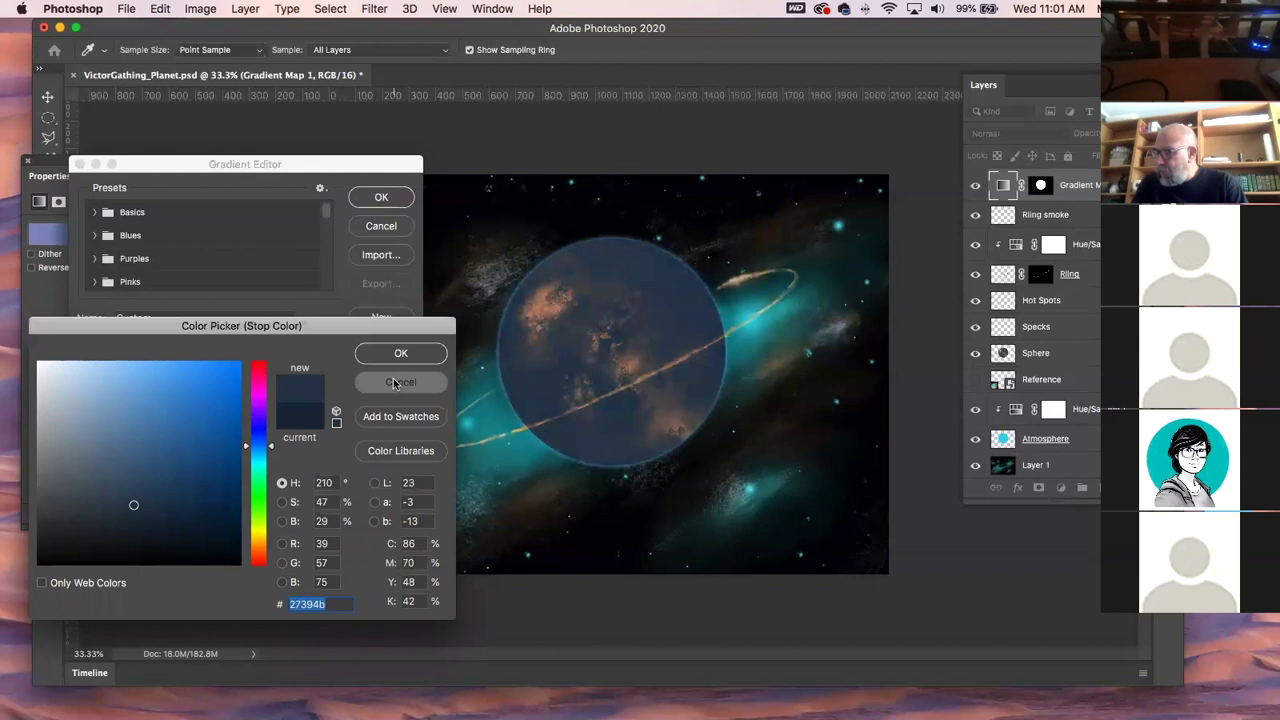
pyautogui.click(400, 353)
pyautogui.click(392, 199)
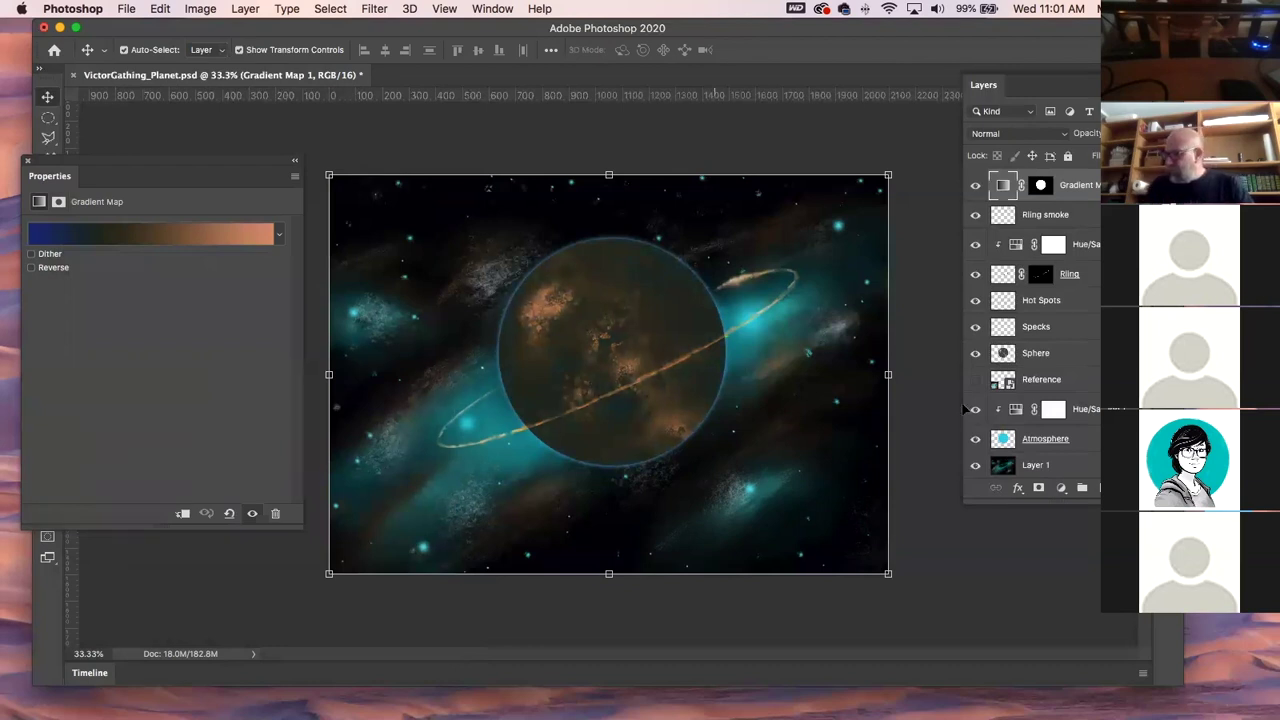
# Hide the Gradient Map 1 layer to show the grey planet, then close the document.
pyautogui.click(690, 134)
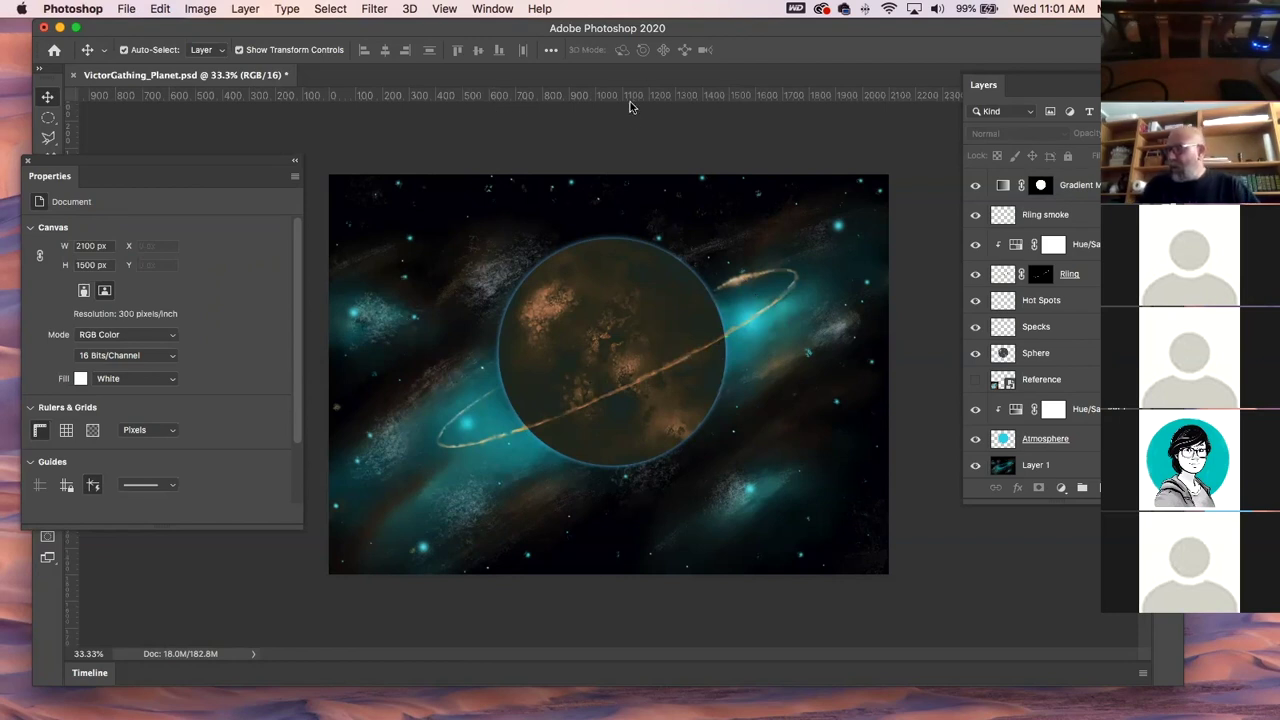
pyautogui.click(1005, 185)
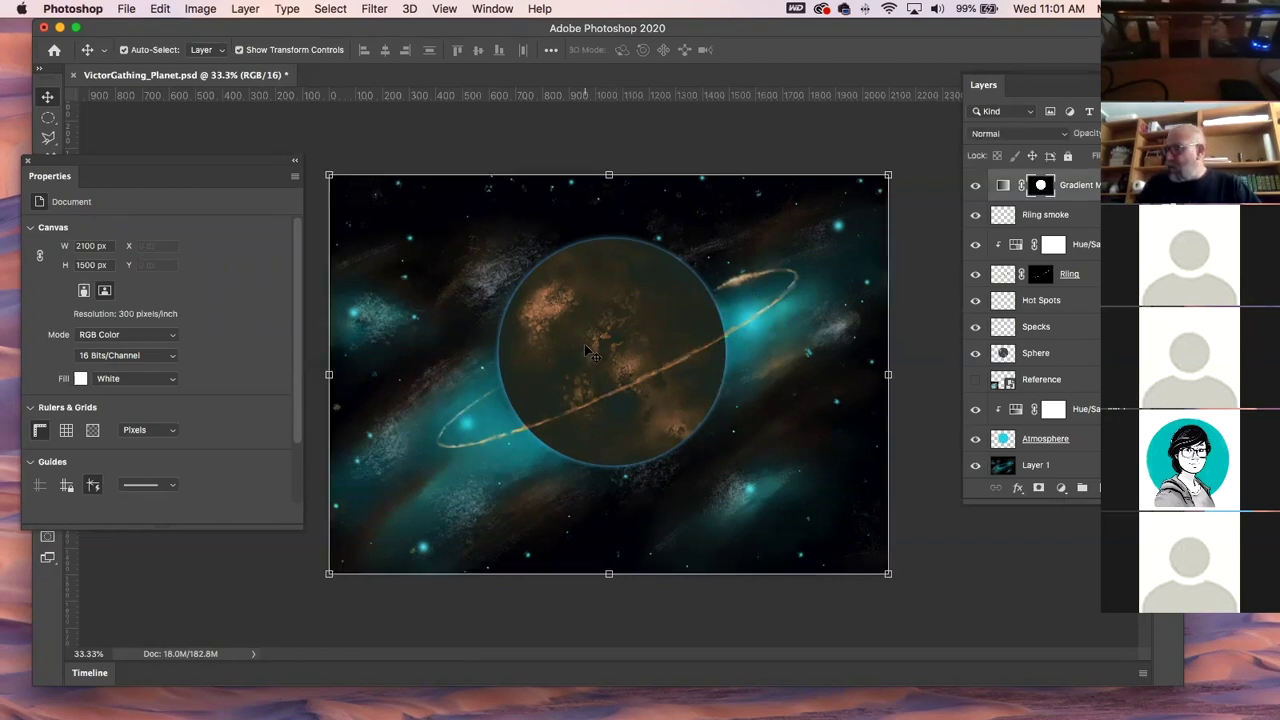
pyautogui.click(976, 187)
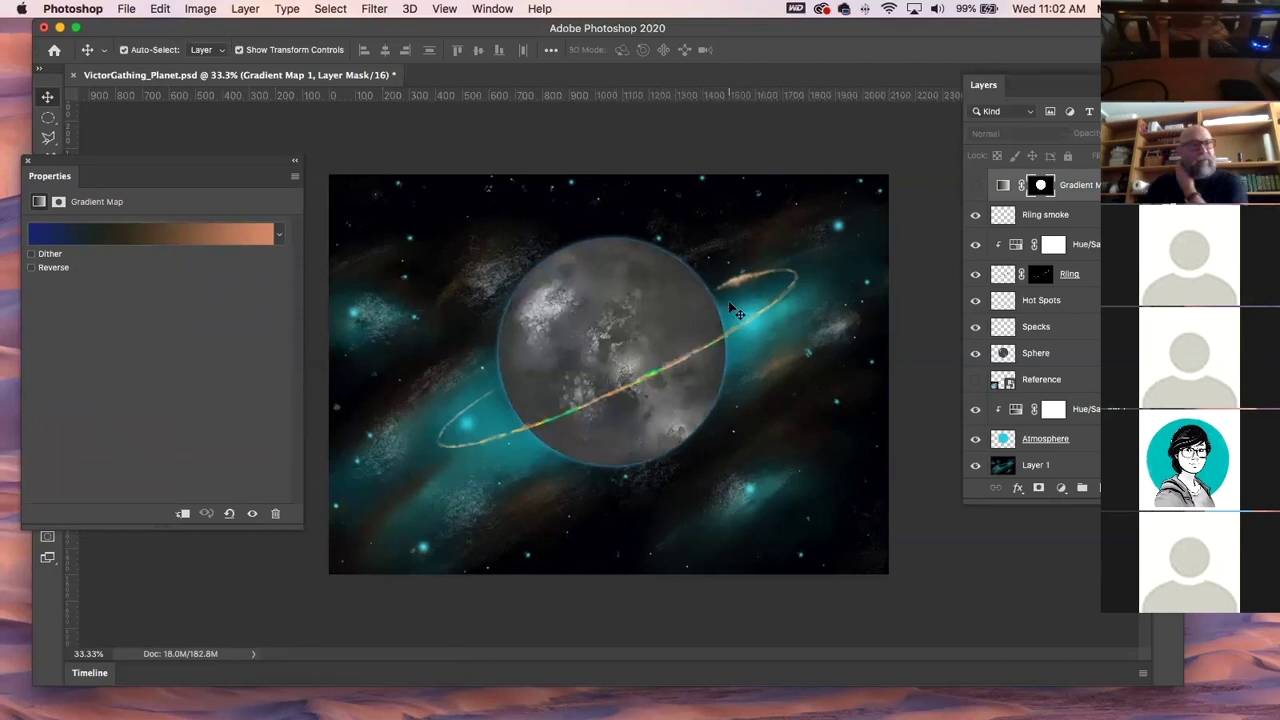
pyautogui.click(73, 75)
# Discard changes with Don't Save to close the first planet file.
pyautogui.click(568, 261)
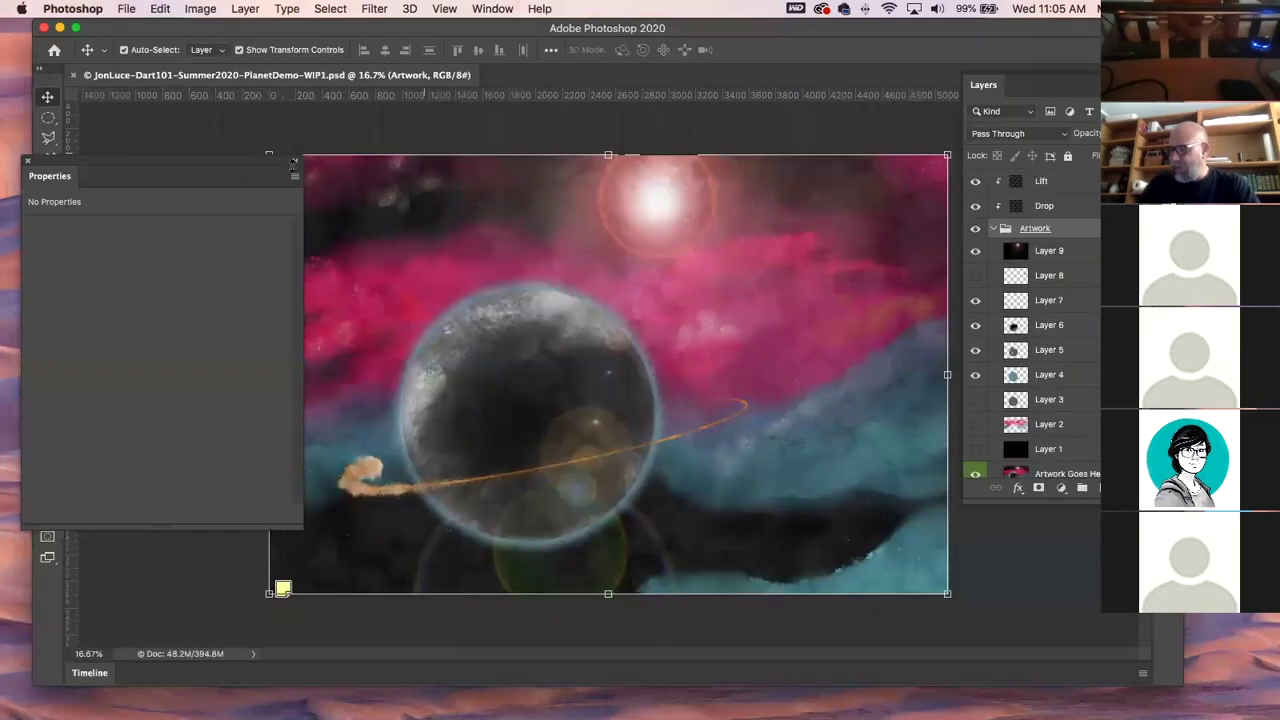
# Close the floating Properties panel, nudge the window left, and deselect the Artwork group.
pyautogui.click(28, 160)
pyautogui.moveTo(380, 30); pyautogui.dragTo(350, 32)
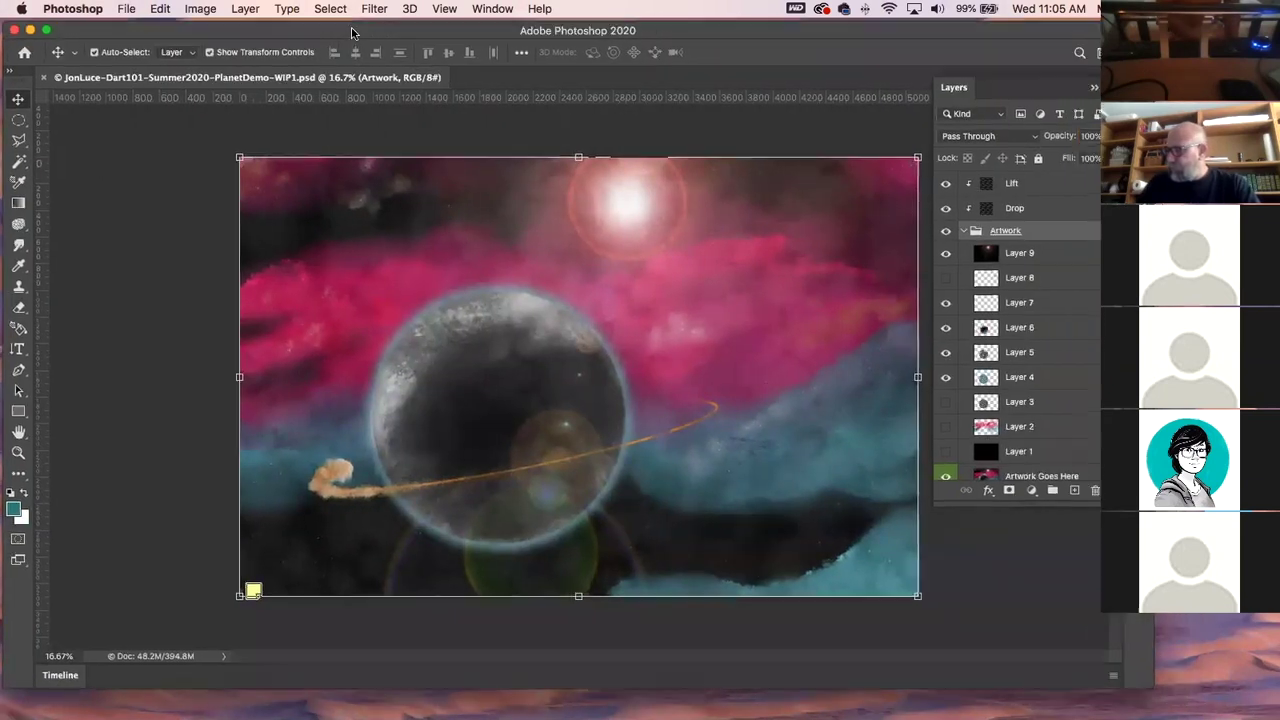
pyautogui.click(156, 206)
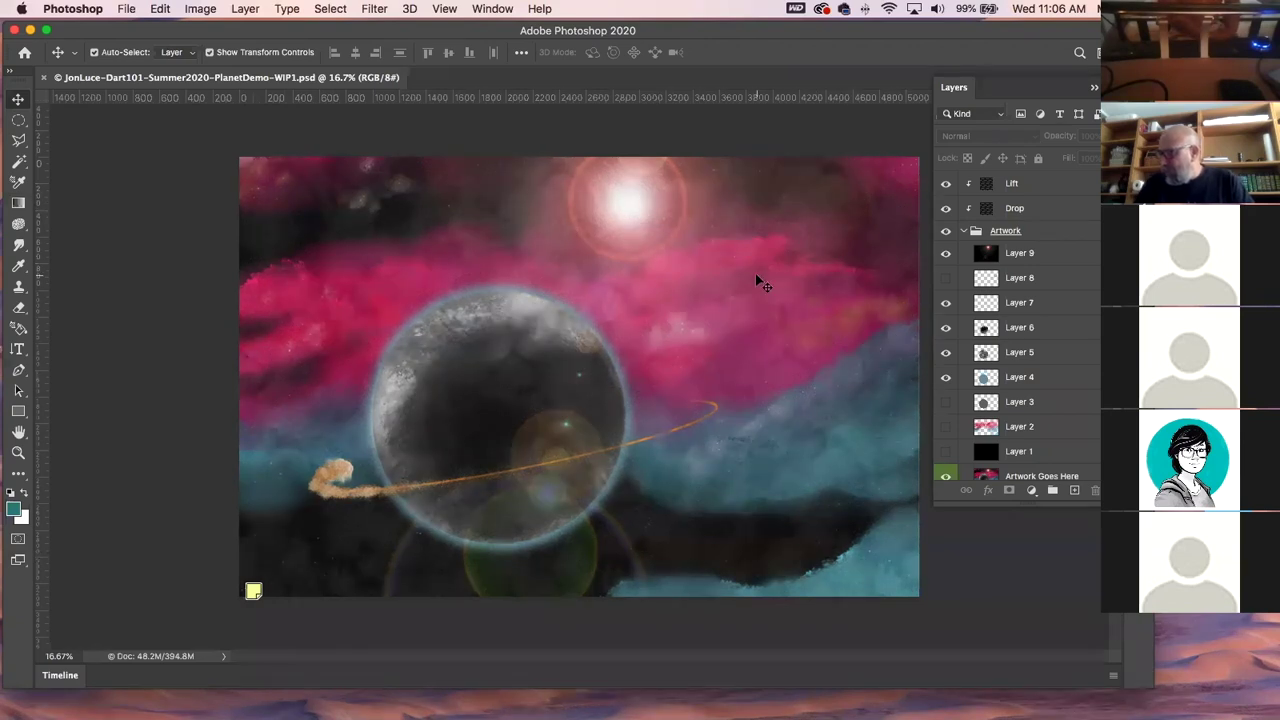
pyautogui.click(490, 383)
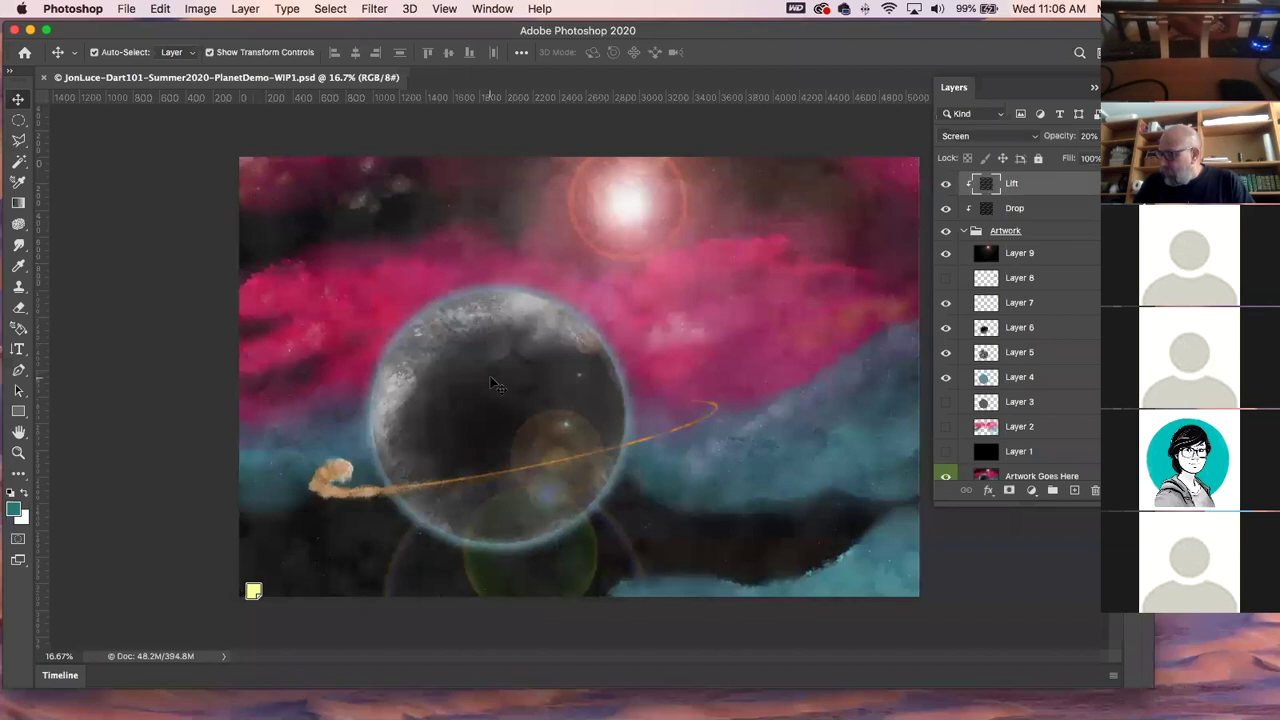
pyautogui.click(945, 184)
pyautogui.click(945, 184)
pyautogui.click(945, 184)
pyautogui.click(945, 184)
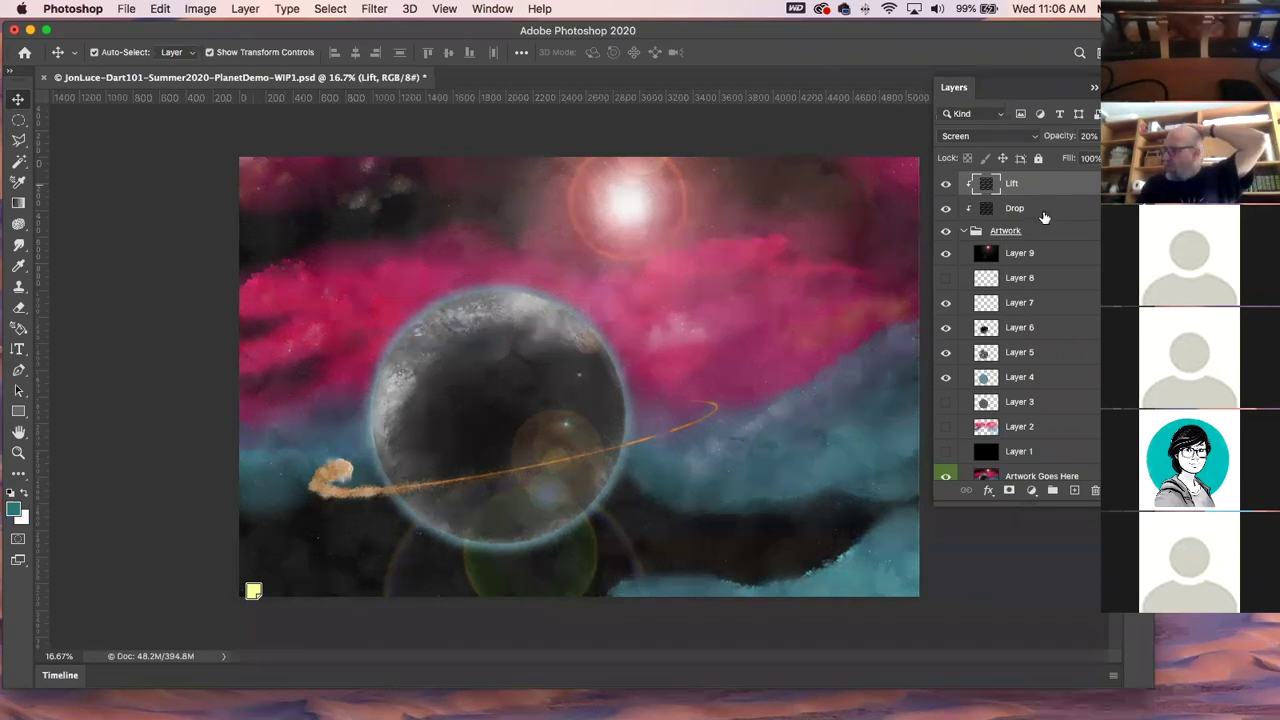
pyautogui.click(1042, 209)
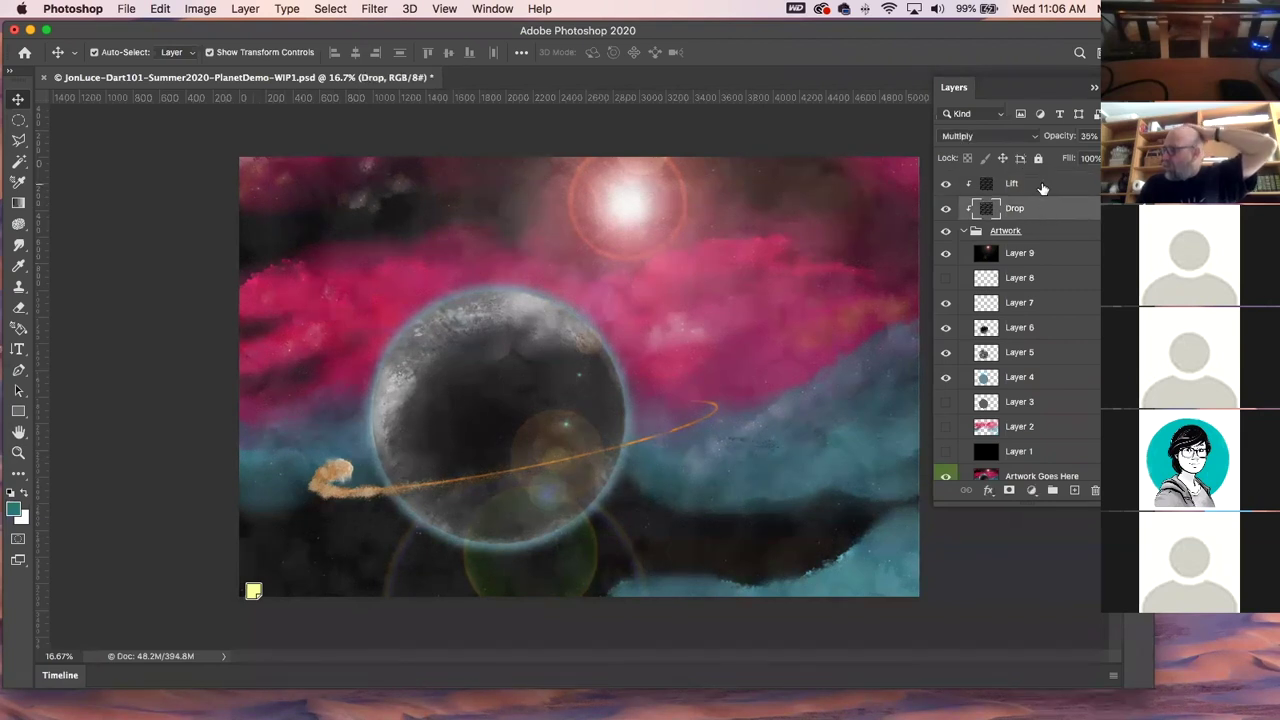
pyautogui.click(1042, 189)
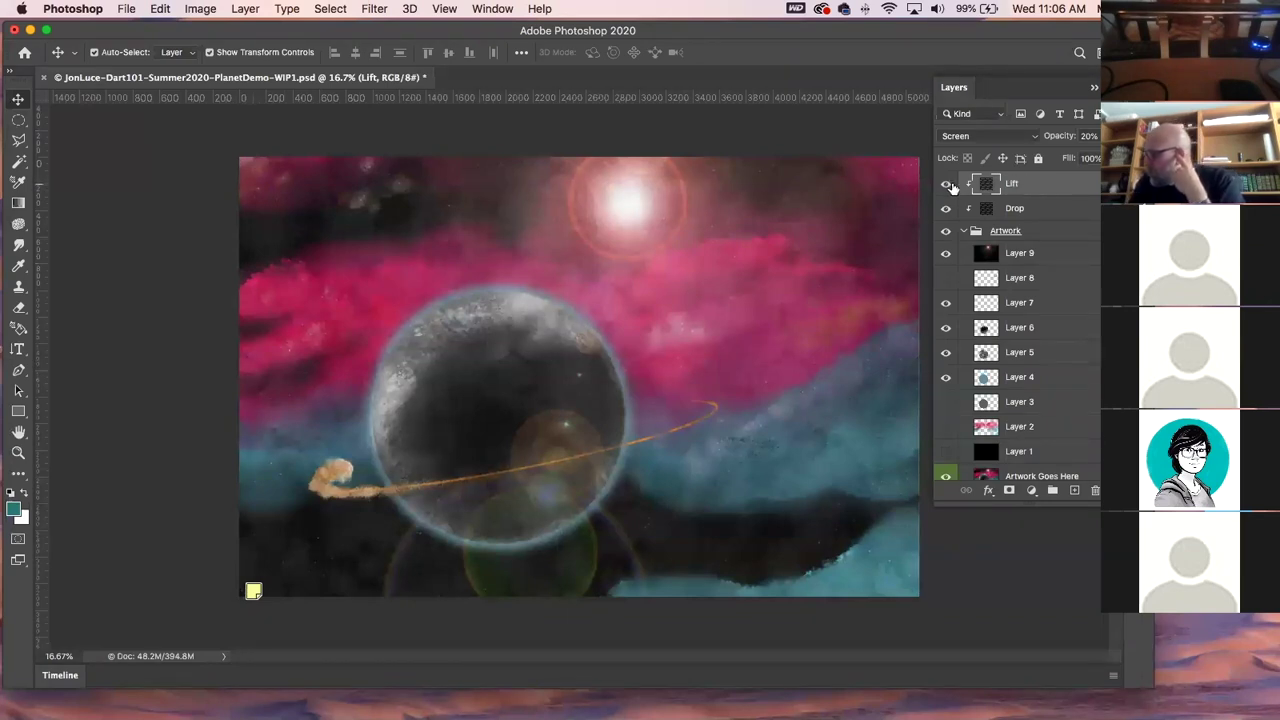
# Make Layer 4 active and hide the Artwork Goes Here background layer.
pyautogui.click(966, 232)
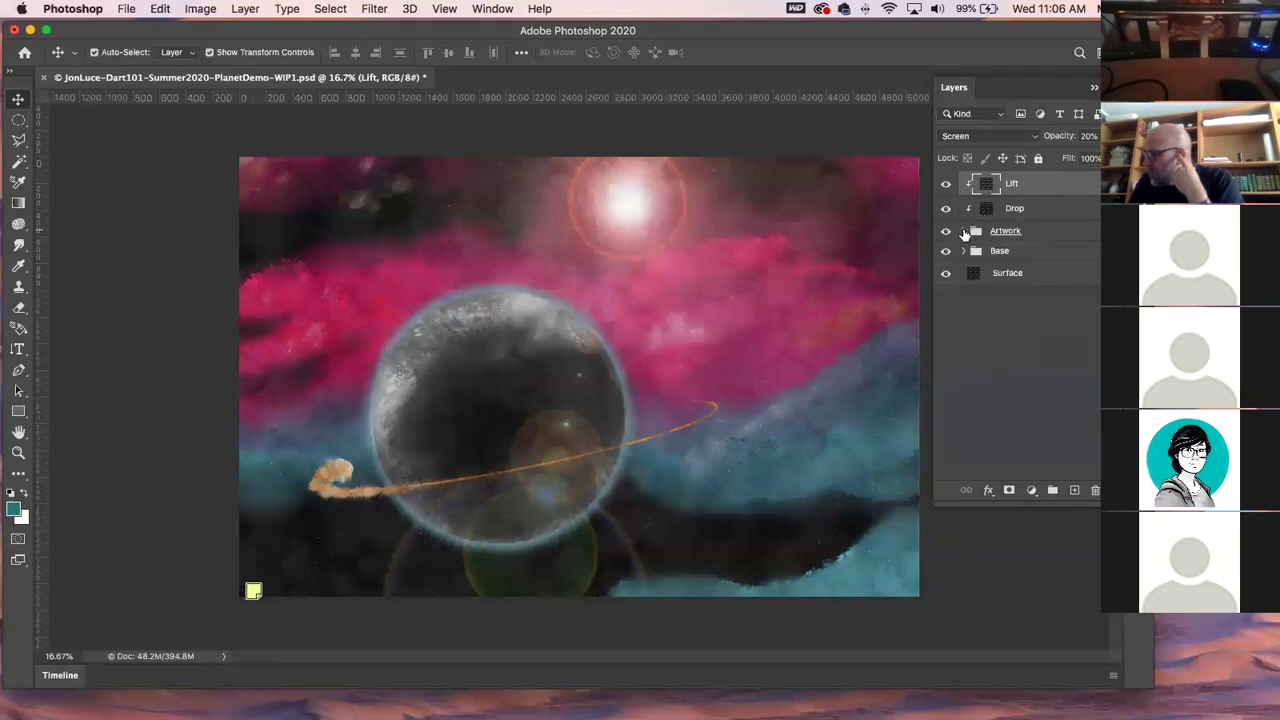
pyautogui.click(965, 232)
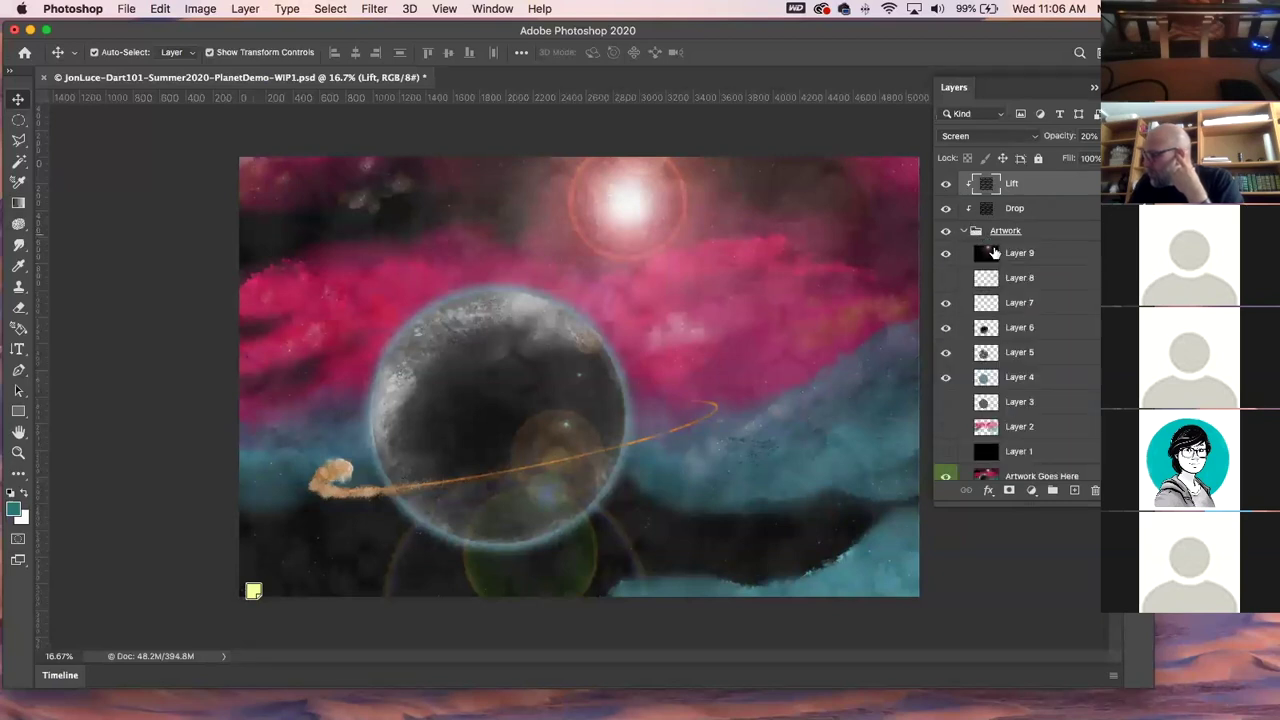
pyautogui.click(1026, 378)
pyautogui.click(1026, 378)
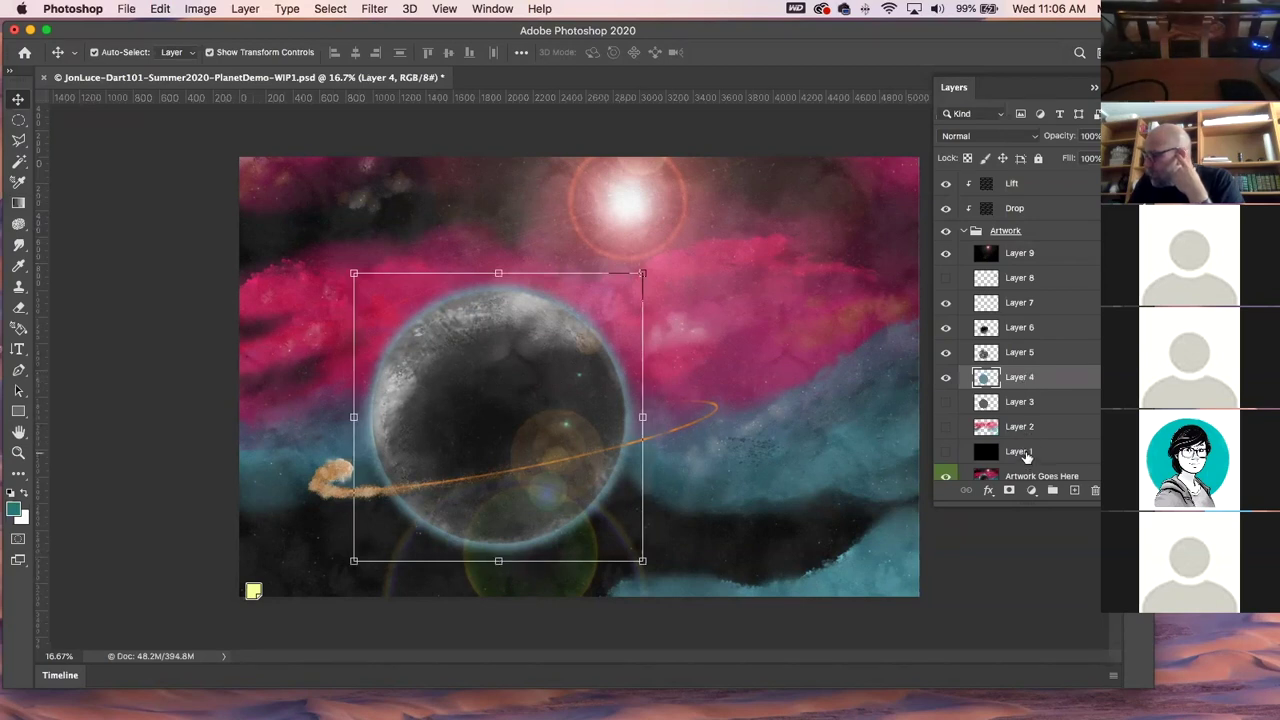
pyautogui.scroll(-2, 1027, 455)
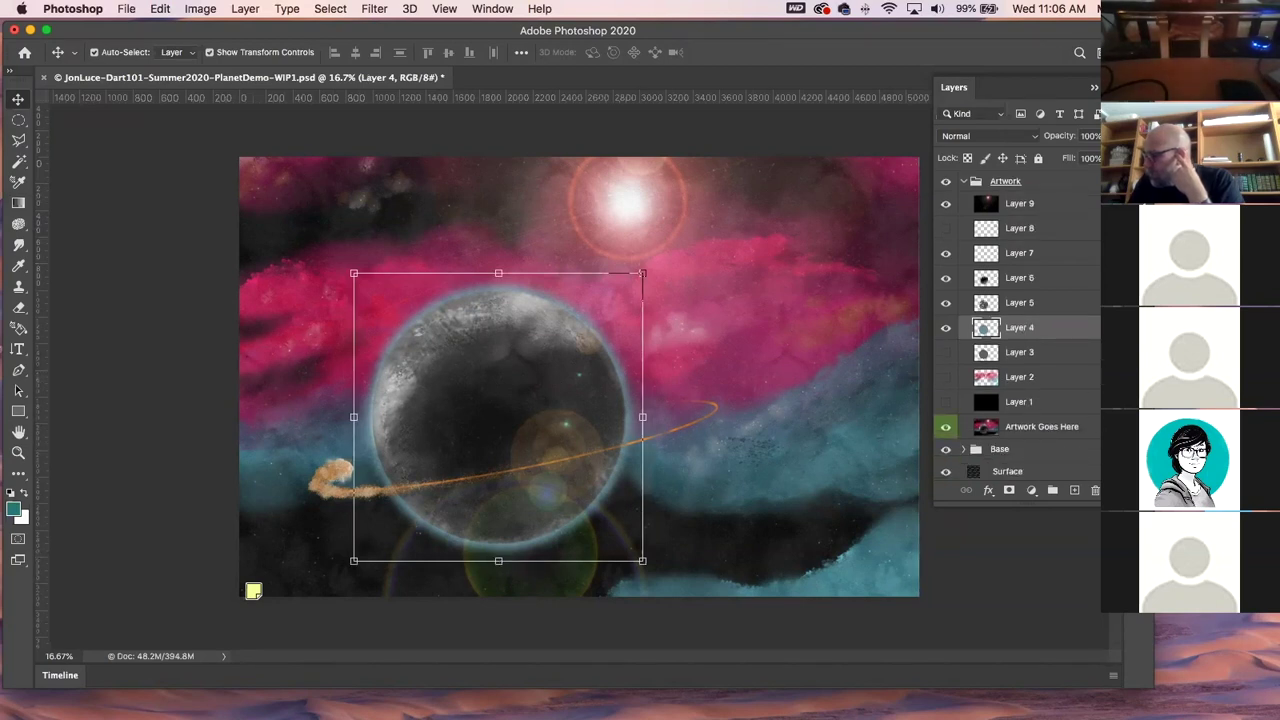
pyautogui.click(1033, 427)
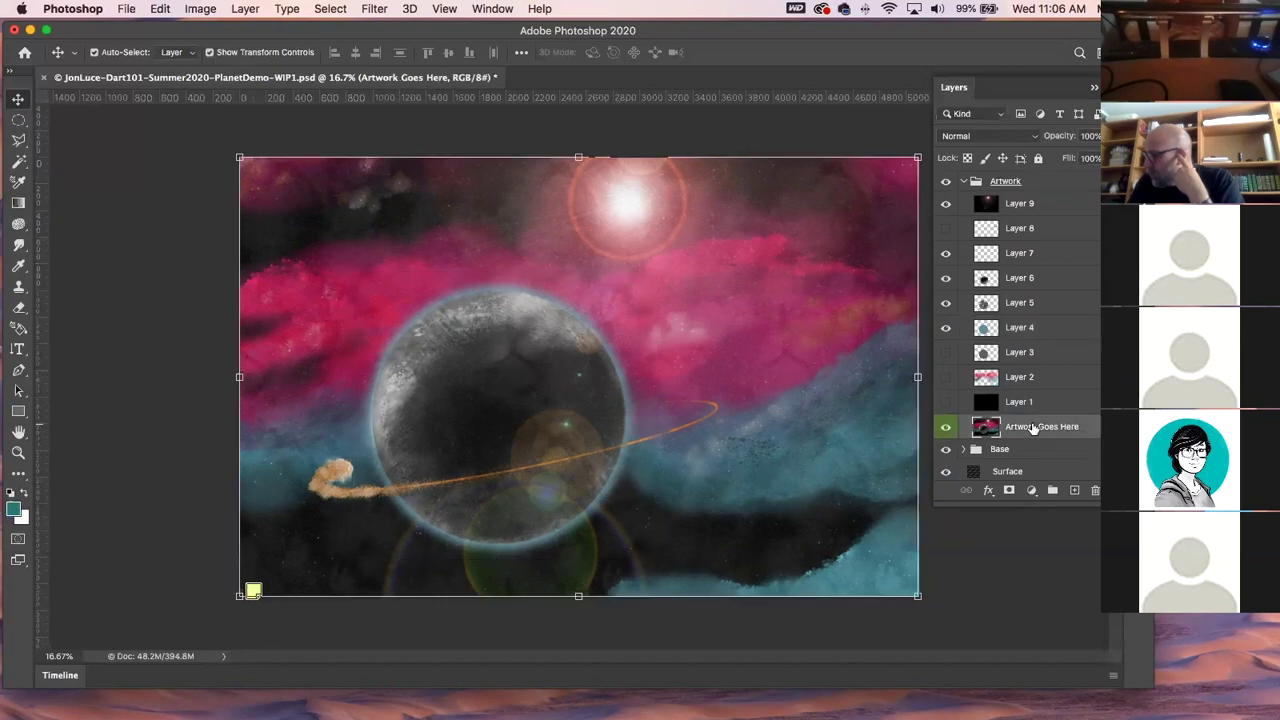
pyautogui.click(947, 427)
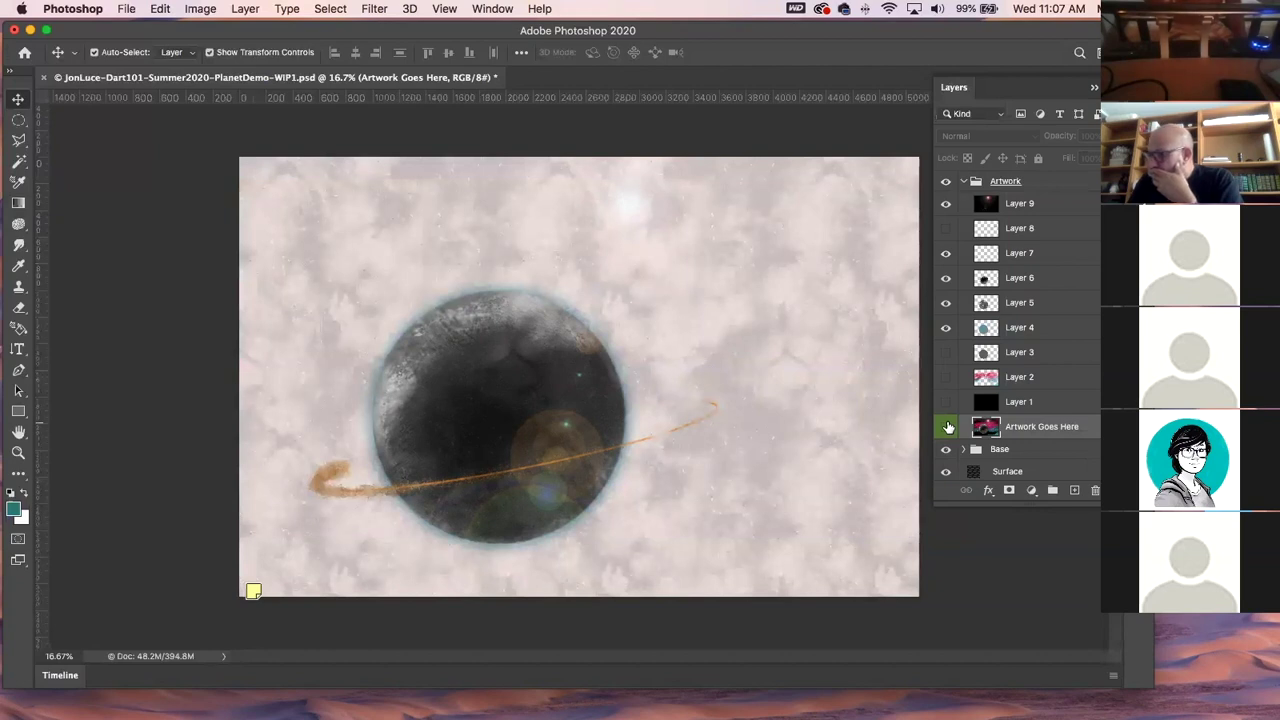
# Toggle the Lift and Drop layers off and on, leaving both visible.
pyautogui.click(843, 214)
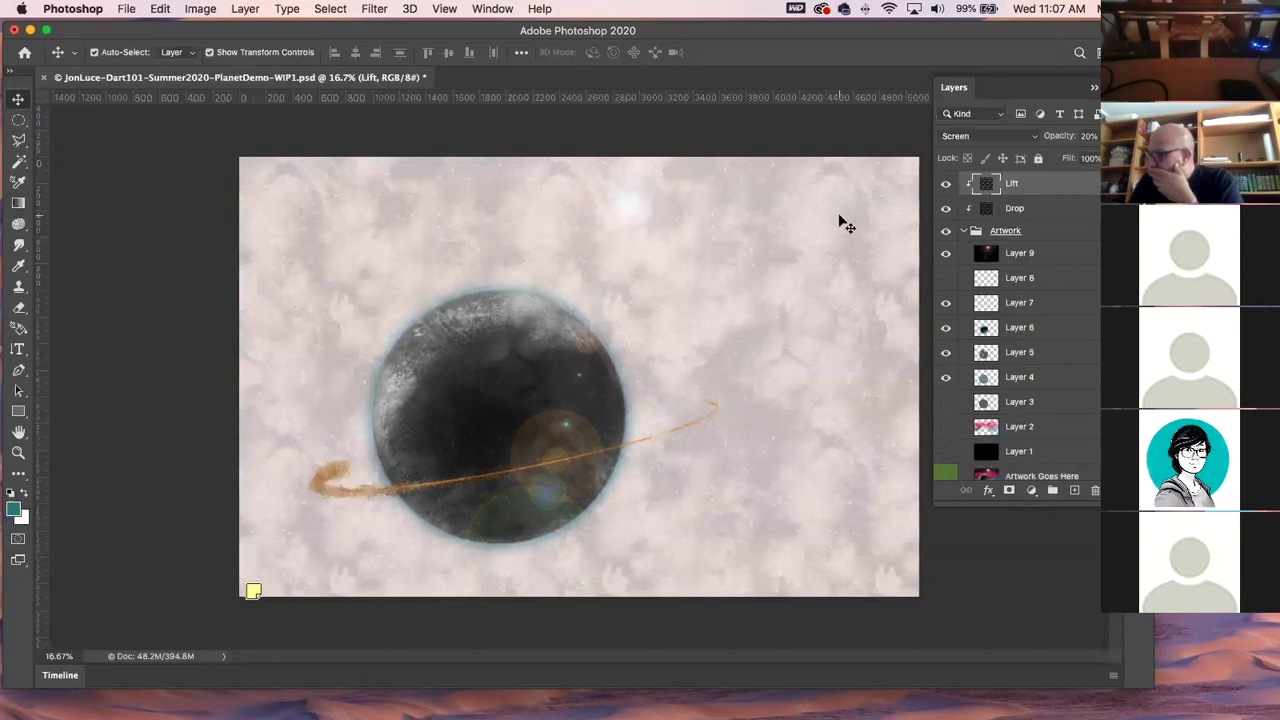
pyautogui.click(945, 184)
pyautogui.click(945, 184)
pyautogui.click(945, 184)
pyautogui.click(943, 206)
pyautogui.click(943, 206)
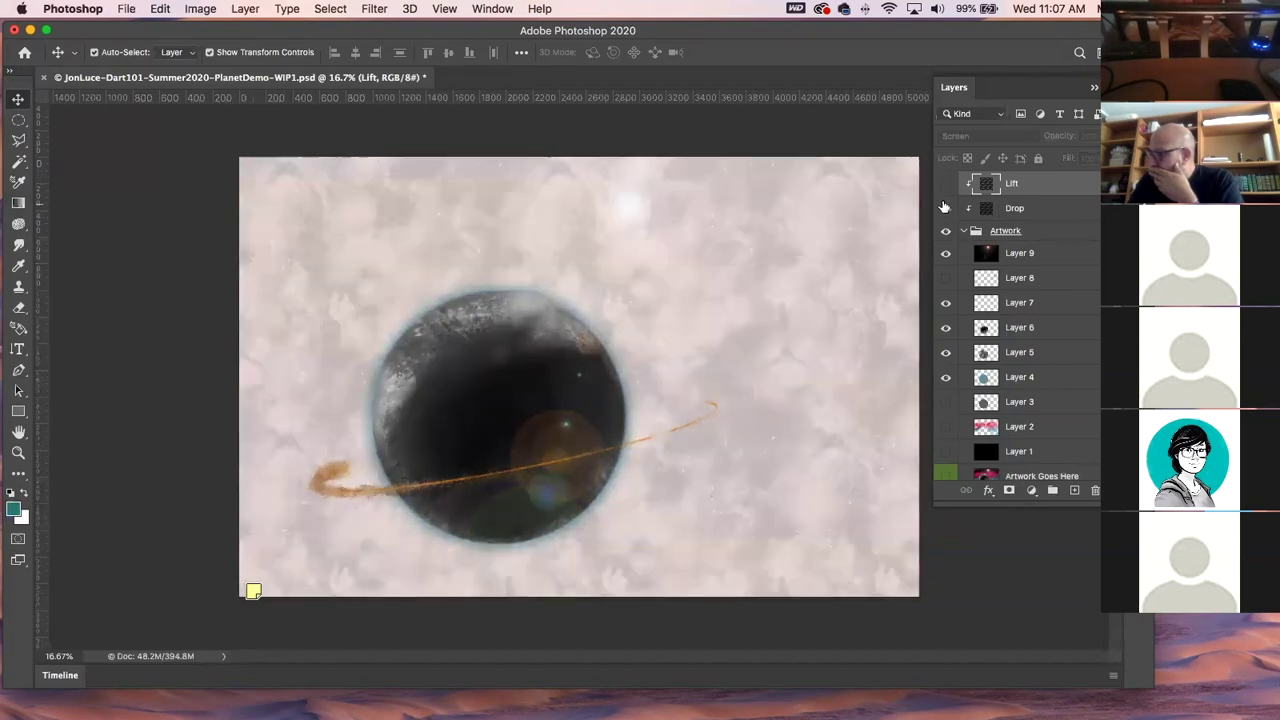
pyautogui.click(945, 184)
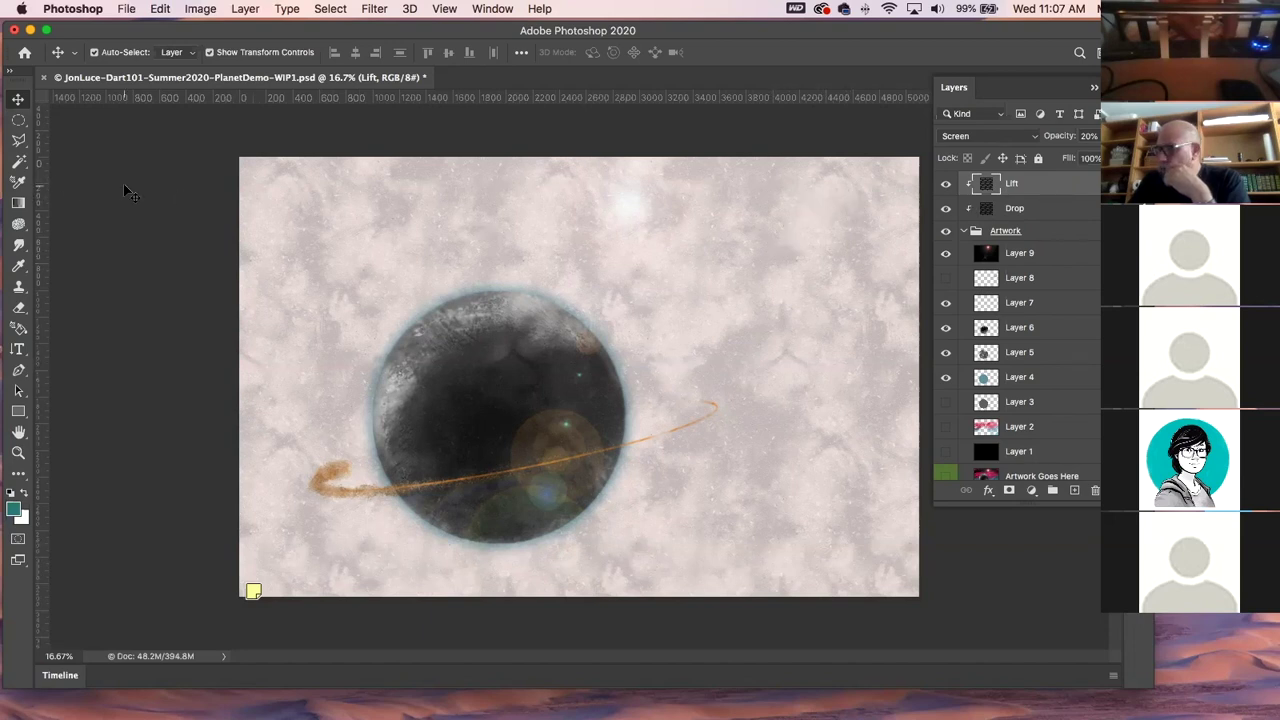
# Show the dark sky with the red sun and the pink and teal nebula layers.
pyautogui.click(150, 187)
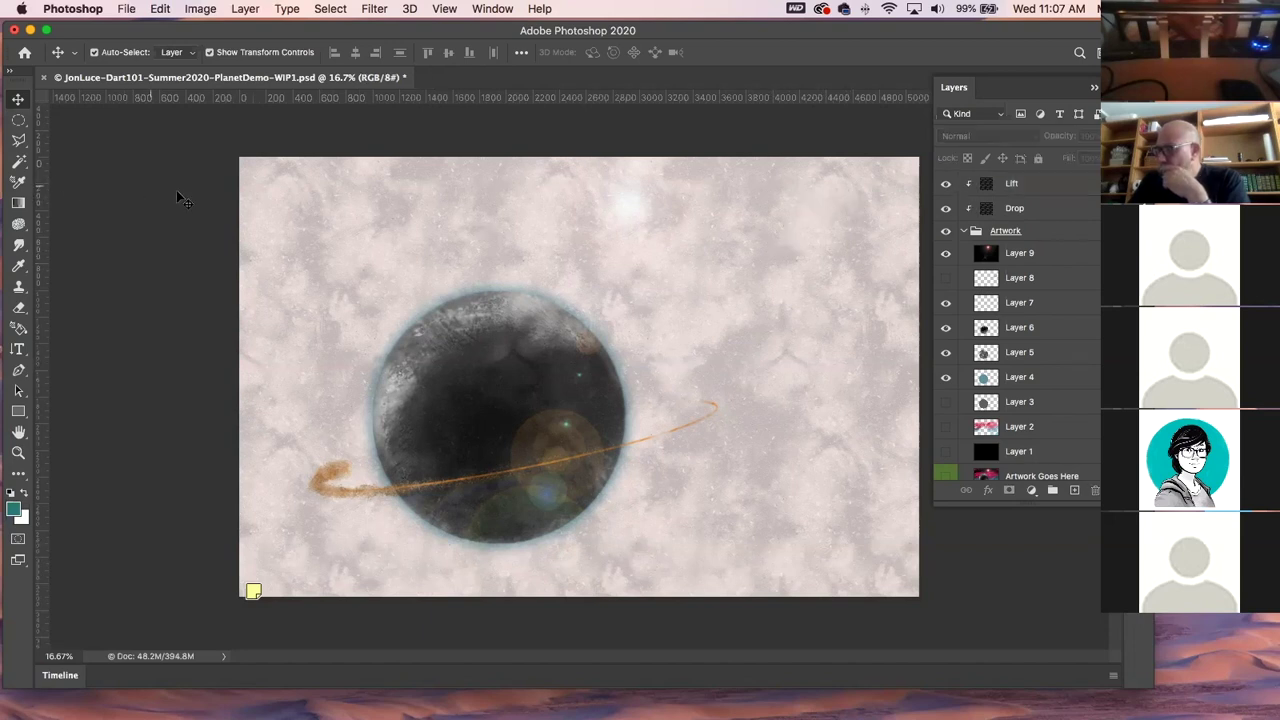
pyautogui.click(946, 453)
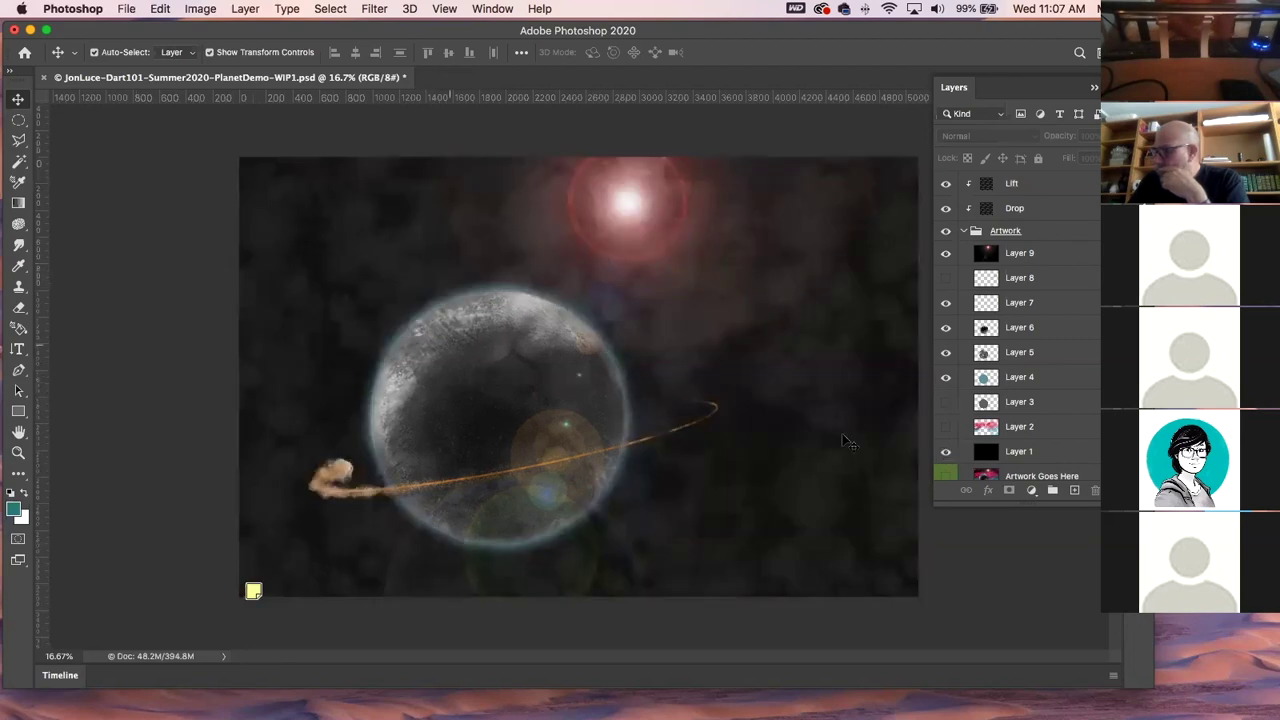
pyautogui.click(947, 426)
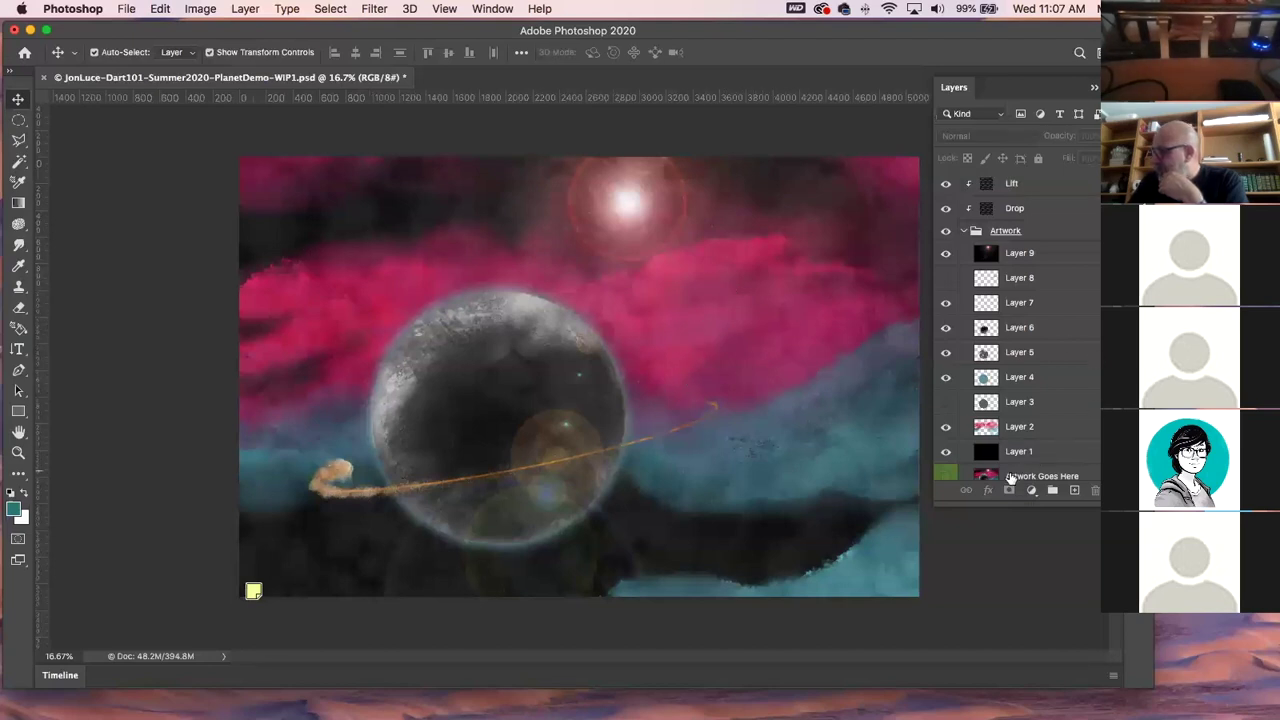
# Compare lighting by toggling Lift and Drop, ending with Drop hidden.
pyautogui.click(946, 185)
pyautogui.click(946, 208)
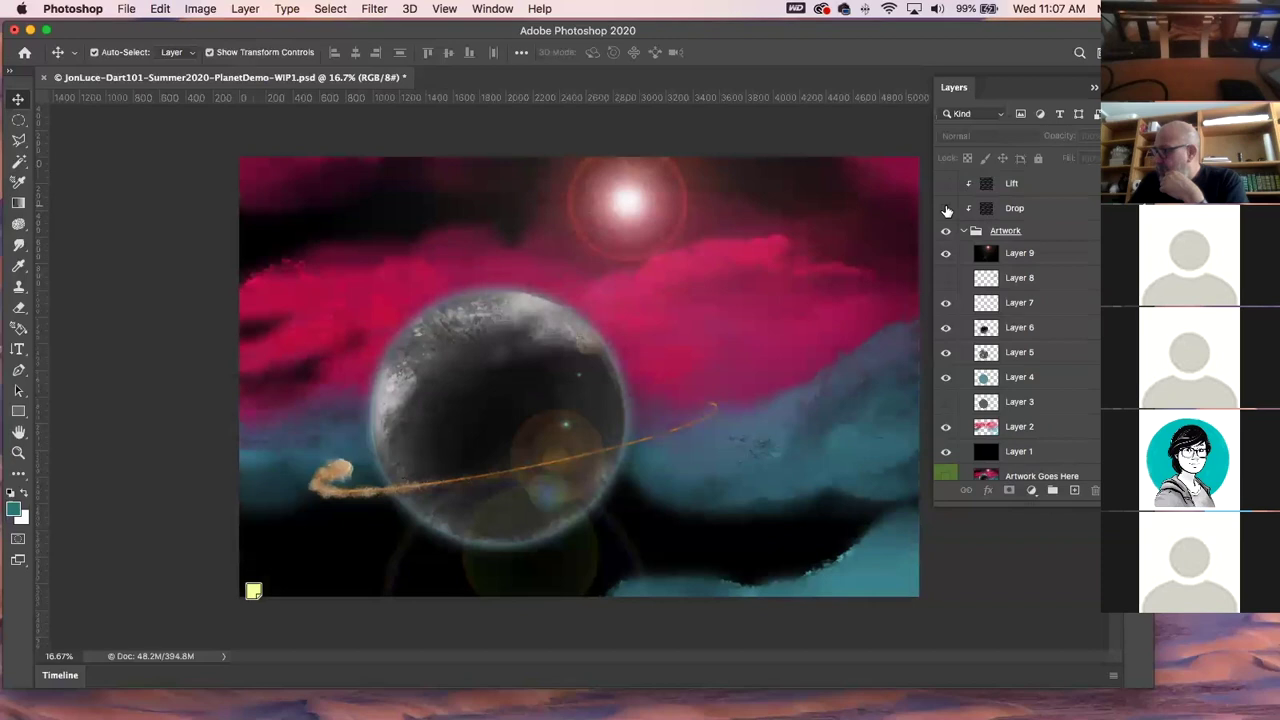
pyautogui.click(946, 208)
pyautogui.click(946, 185)
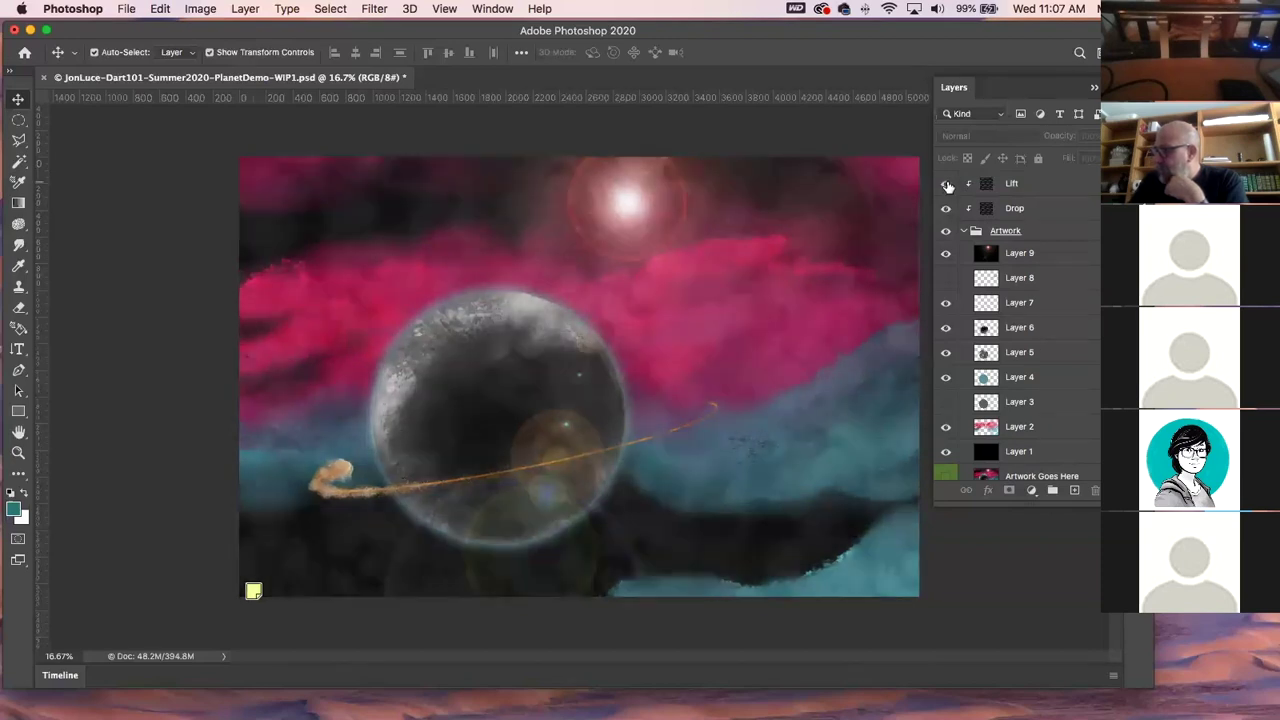
pyautogui.click(945, 210)
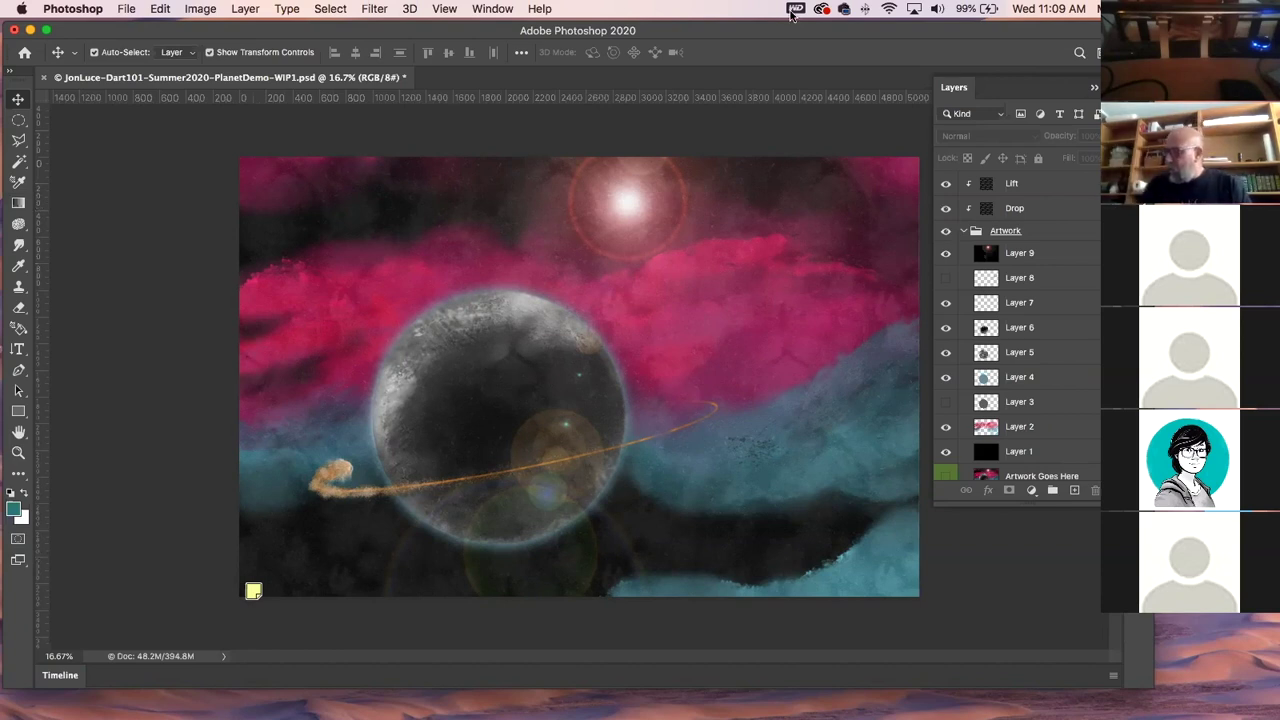
pyautogui.moveTo(821, 31); pyautogui.dragTo(853, 29)
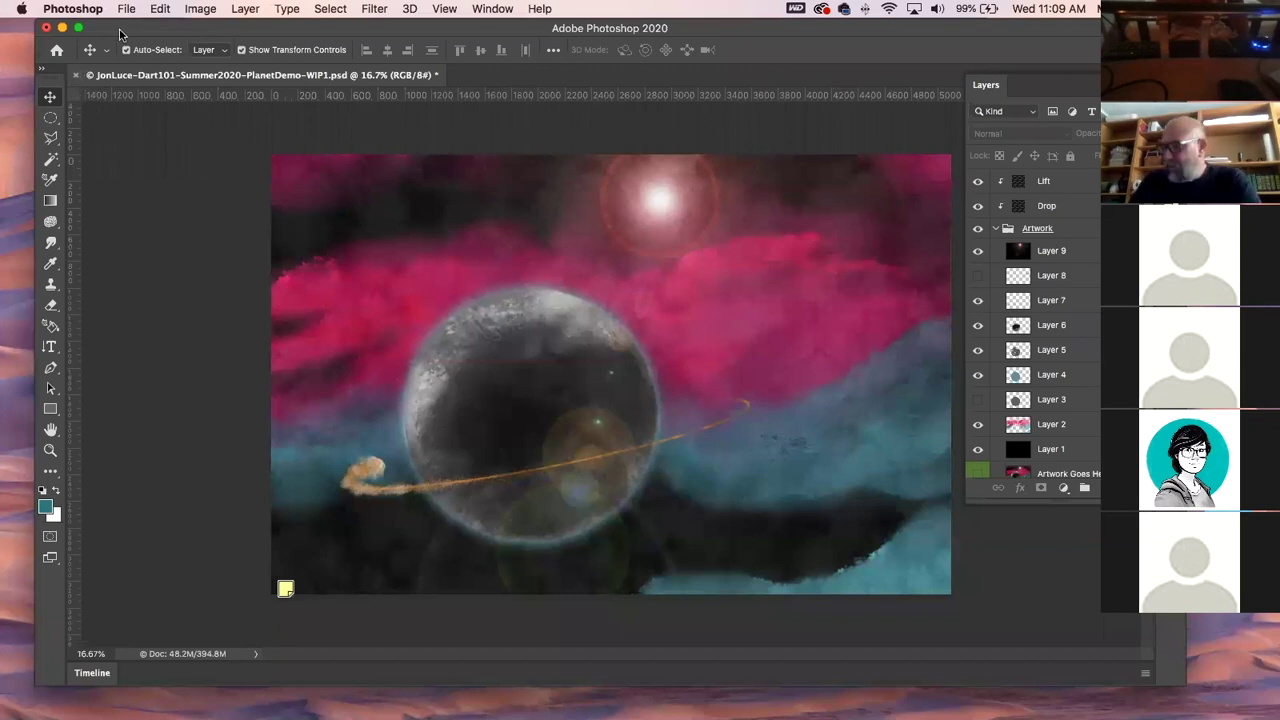
# Close PlanetDemo-WIP1 choosing Don't Save.
pyautogui.click(76, 76)
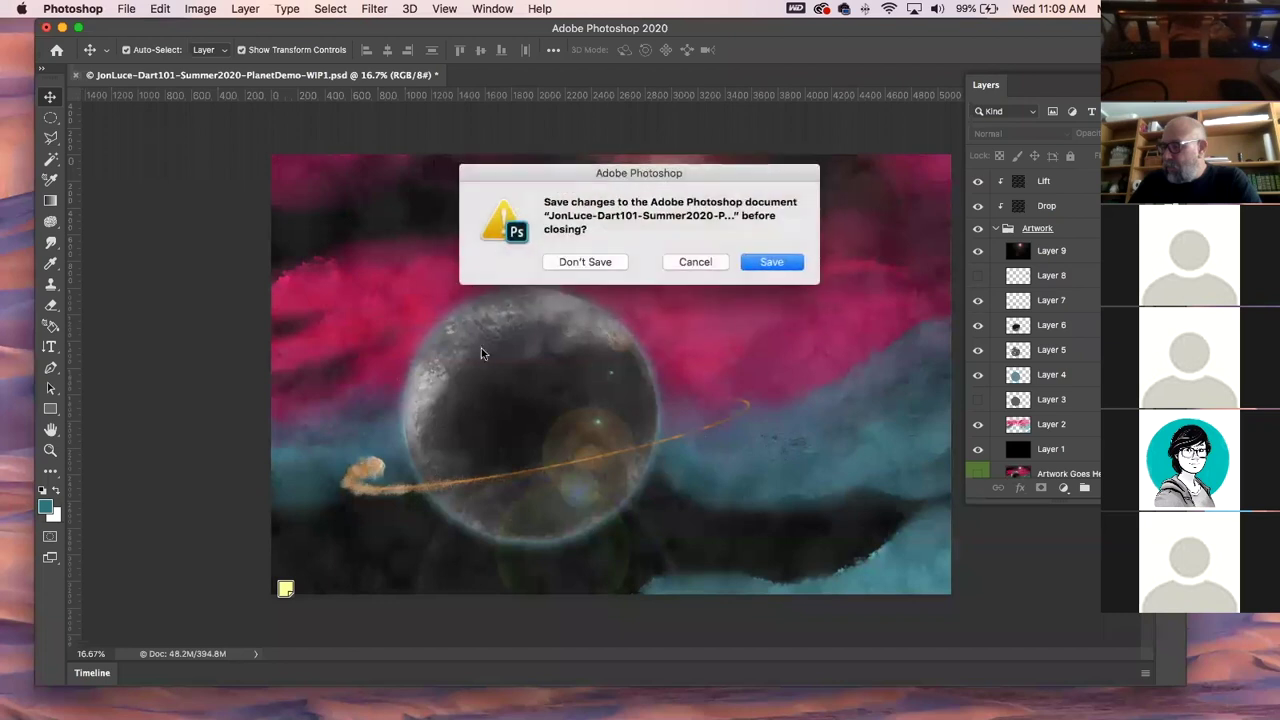
pyautogui.click(600, 268)
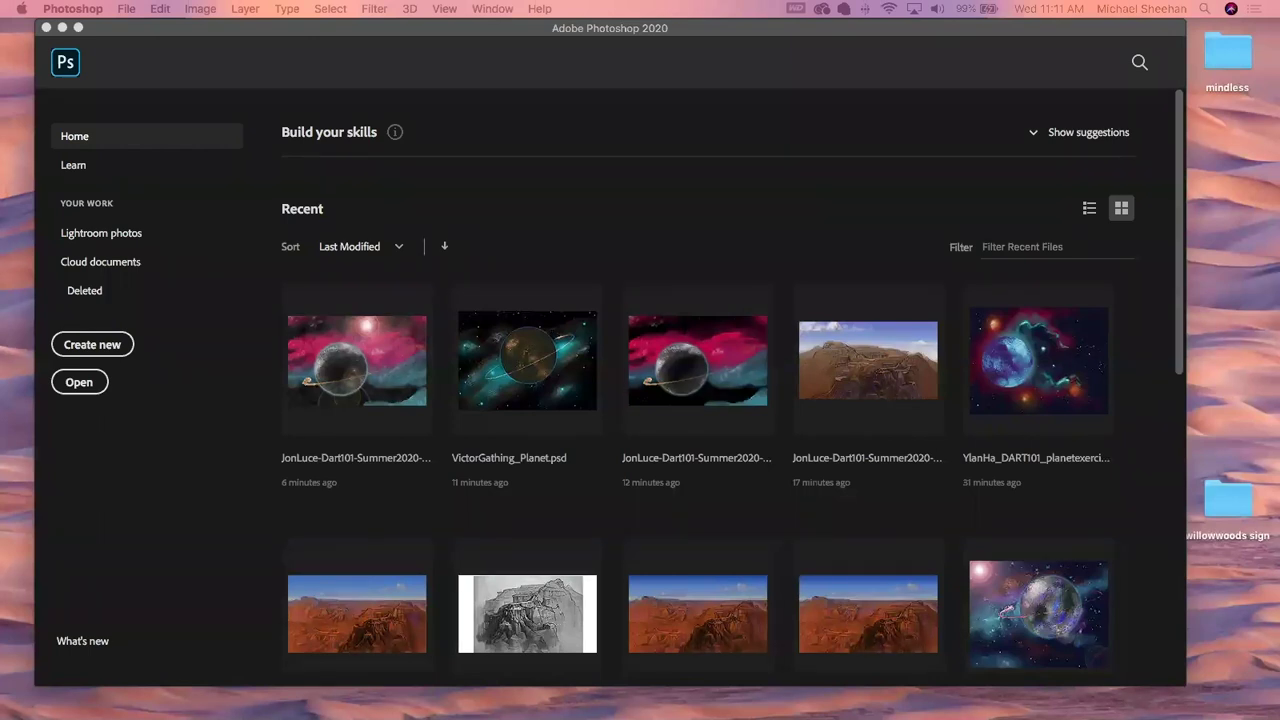
# Switch to Chrome and read down the portfolio Home page, then return to the top.
pyautogui.press('super+Tab')
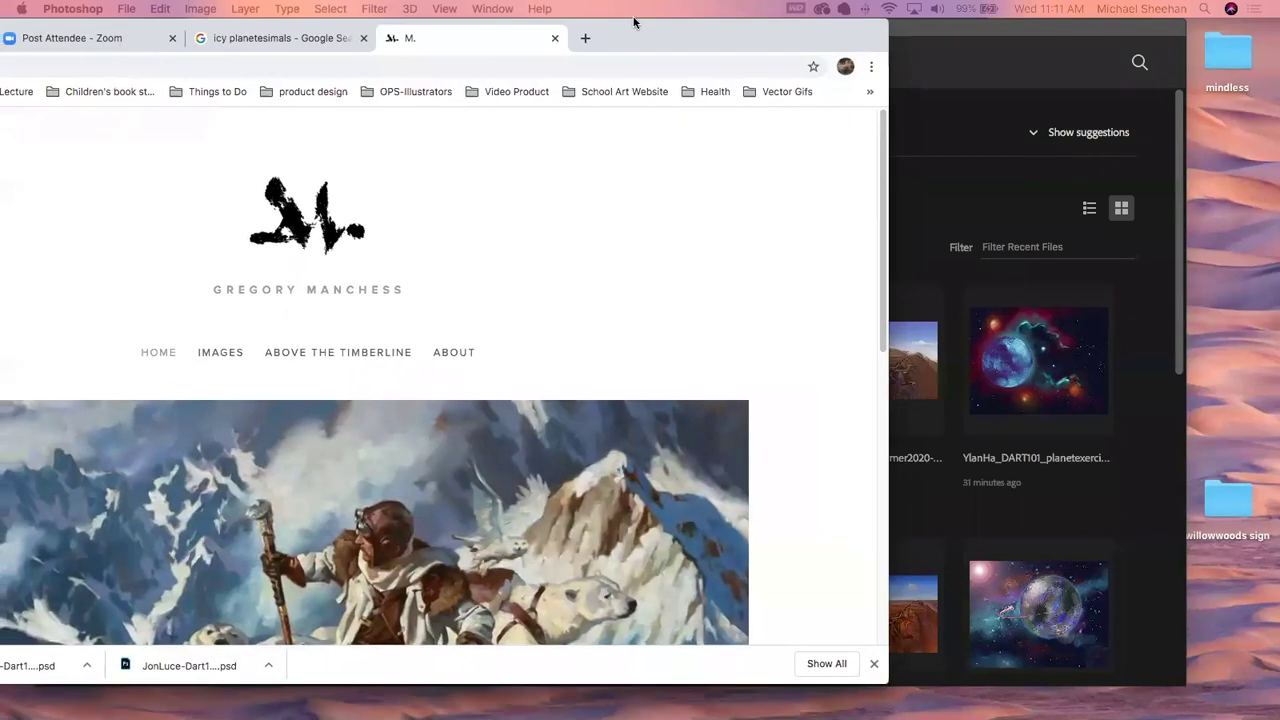
pyautogui.scroll(-3, 842, 493)
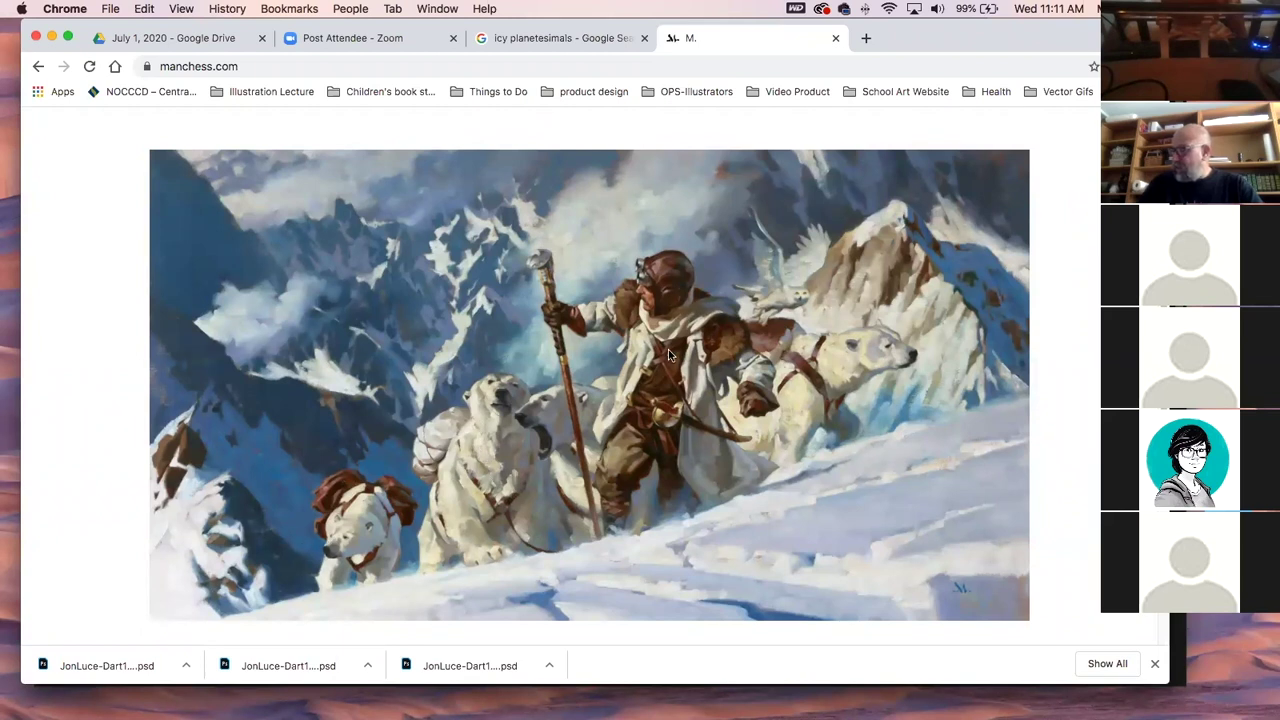
pyautogui.scroll(-5, 637, 363)
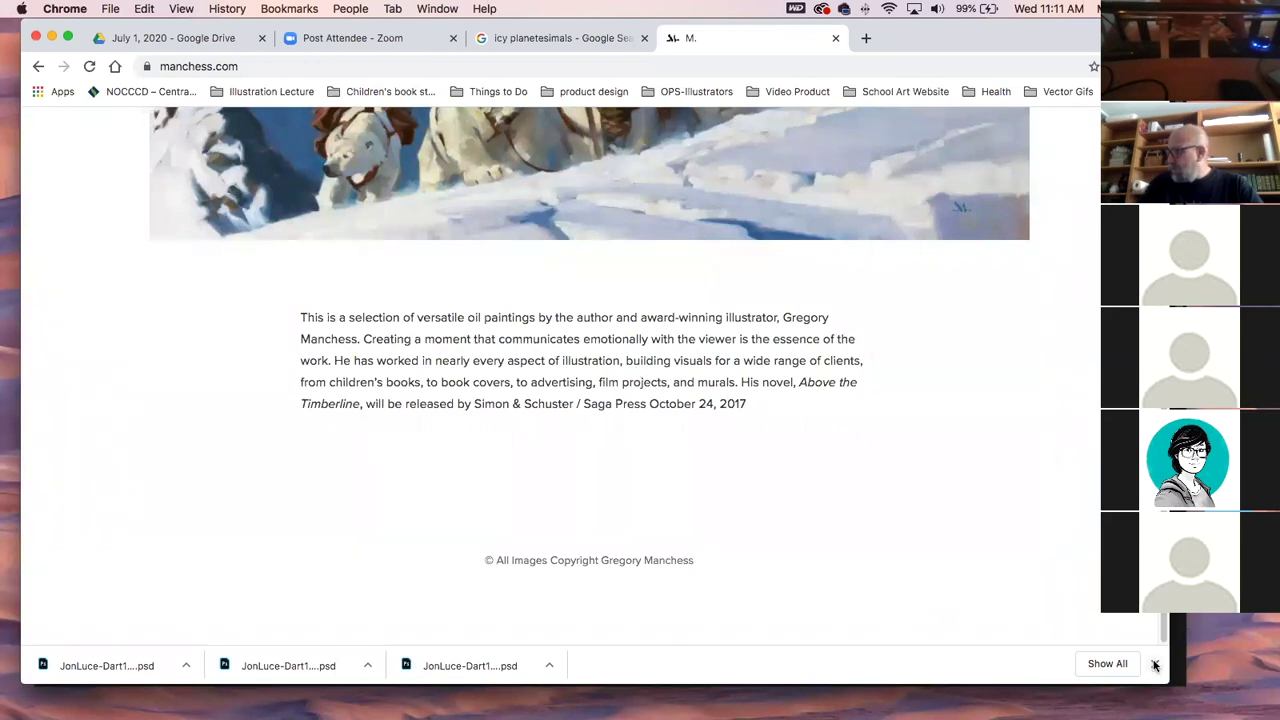
pyautogui.scroll(5, 778, 476)
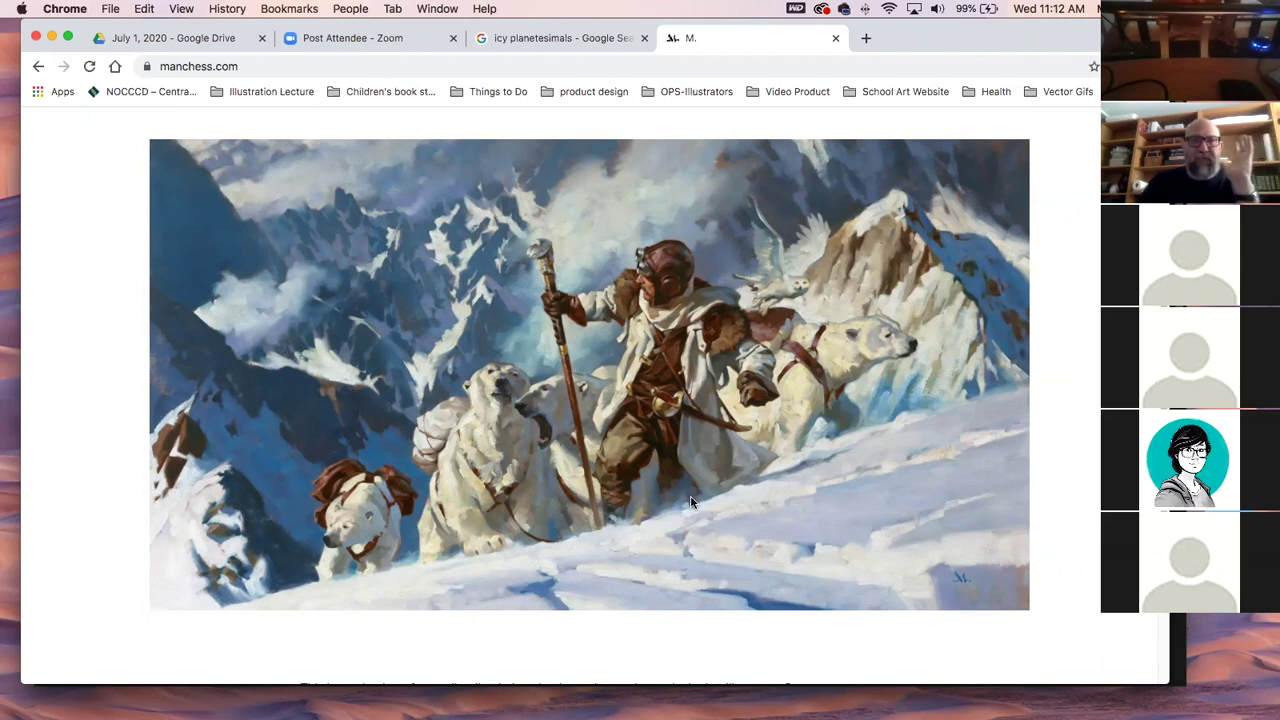
pyautogui.scroll(3, 634, 312)
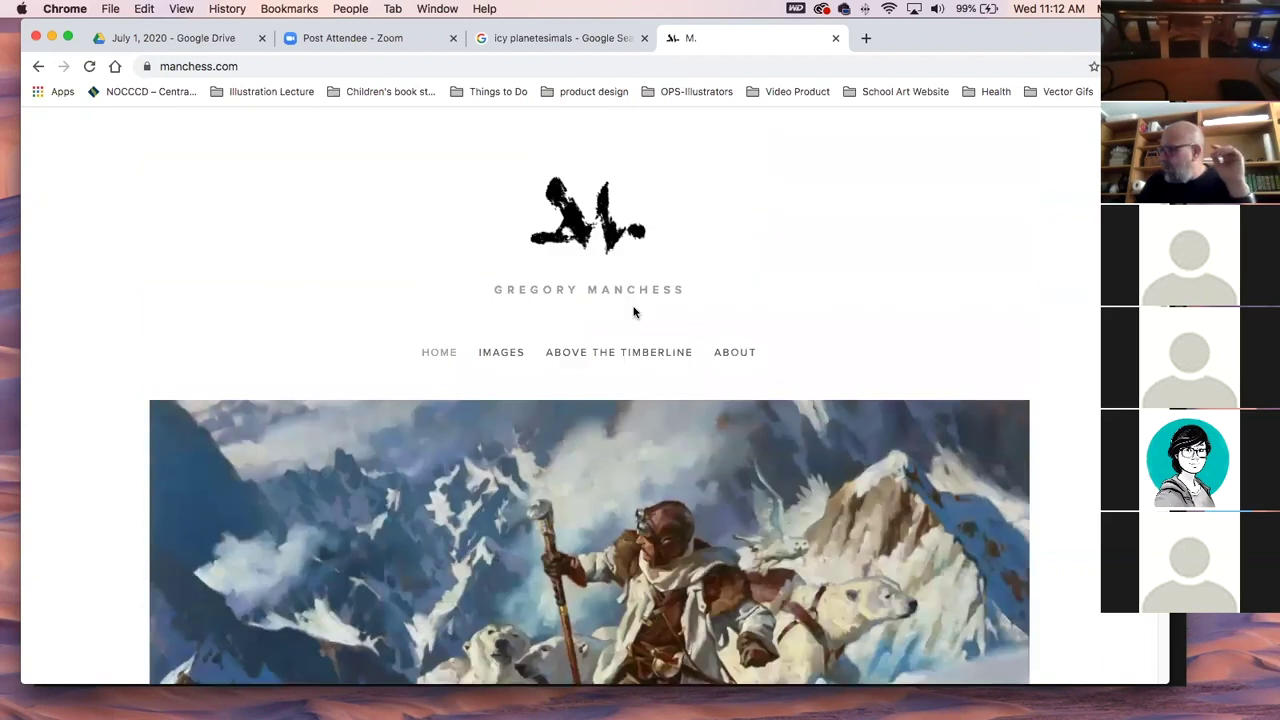
pyautogui.click(514, 354)
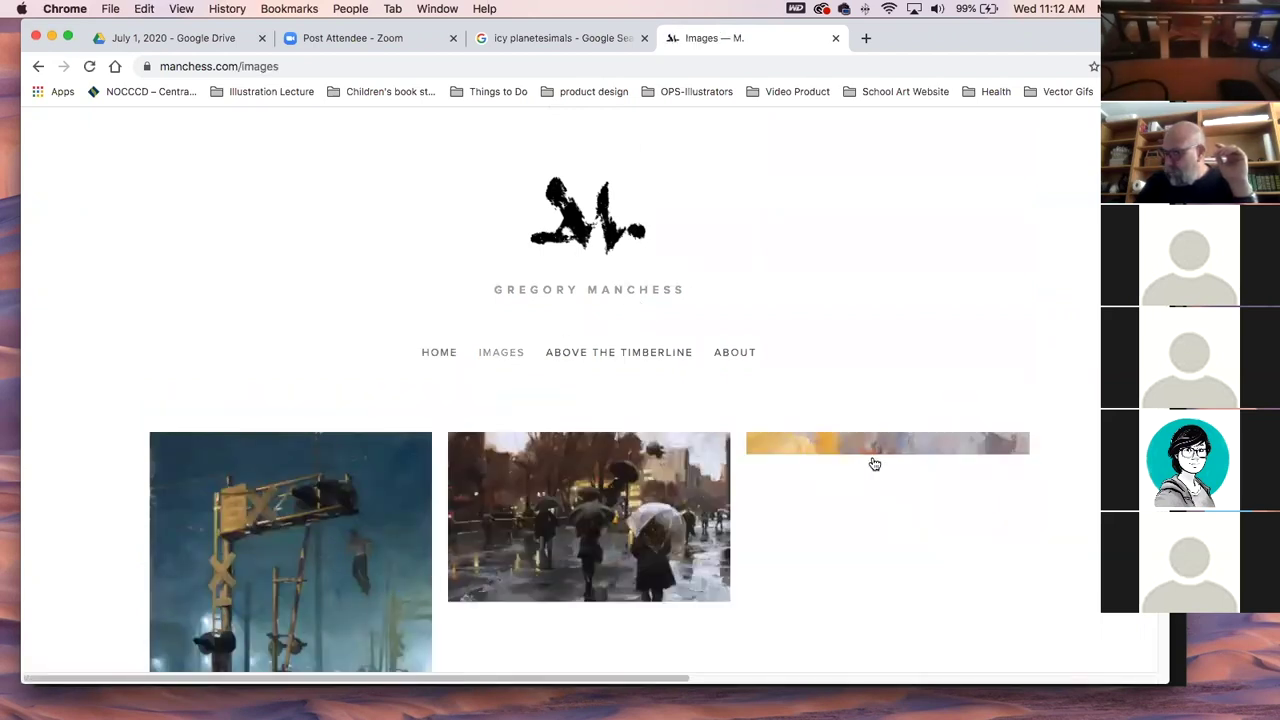
pyautogui.scroll(-2, 873, 463)
pyautogui.scroll(-4, 873, 463)
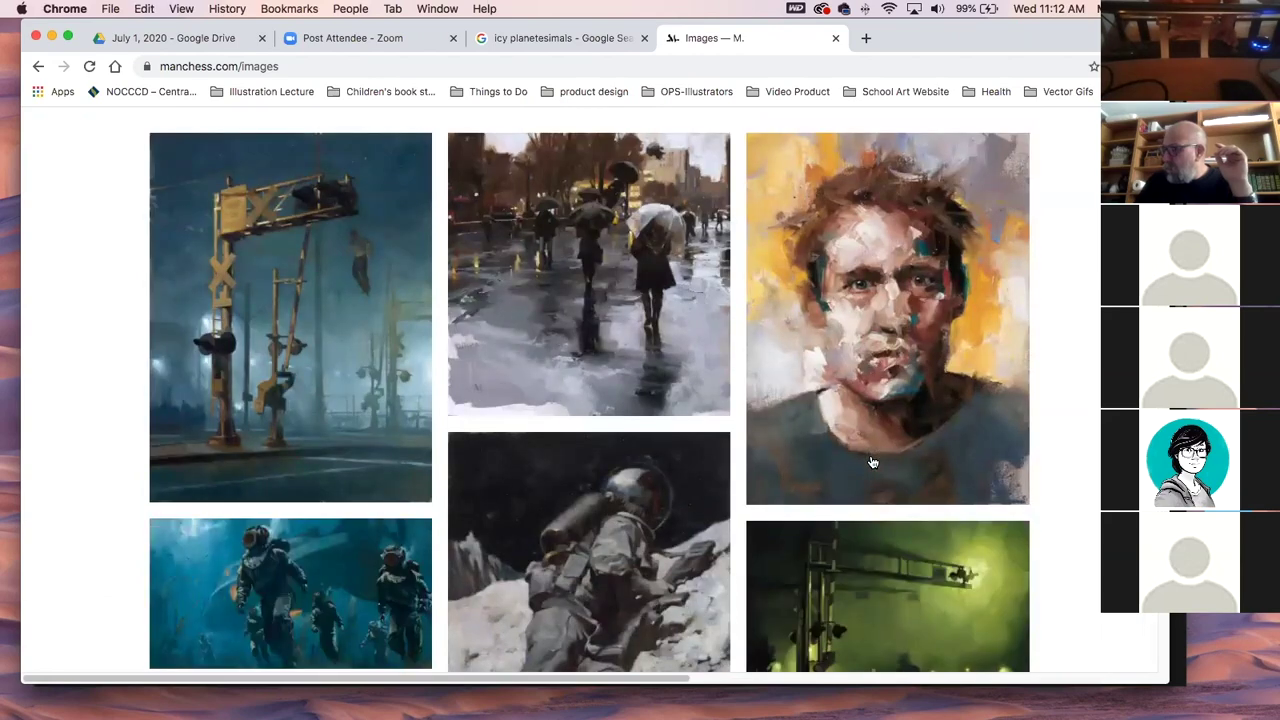
pyautogui.scroll(-6, 873, 463)
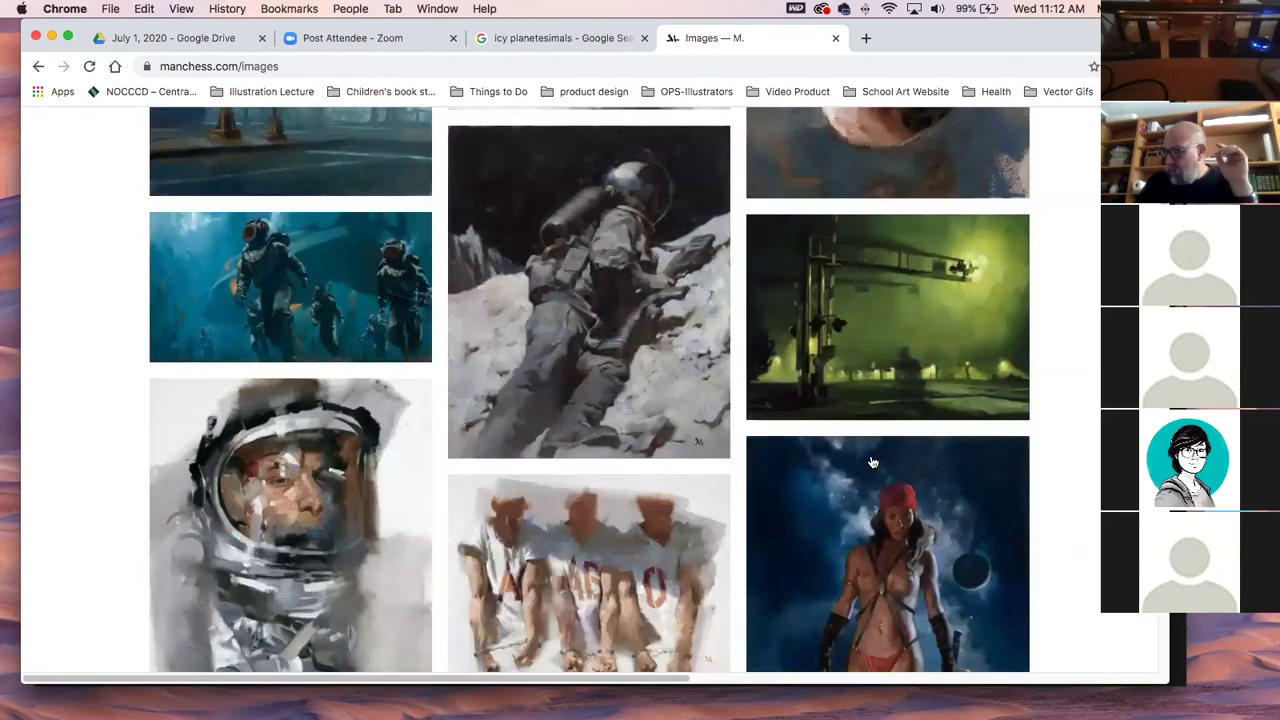
pyautogui.scroll(-1, 868, 463)
pyautogui.click(313, 483)
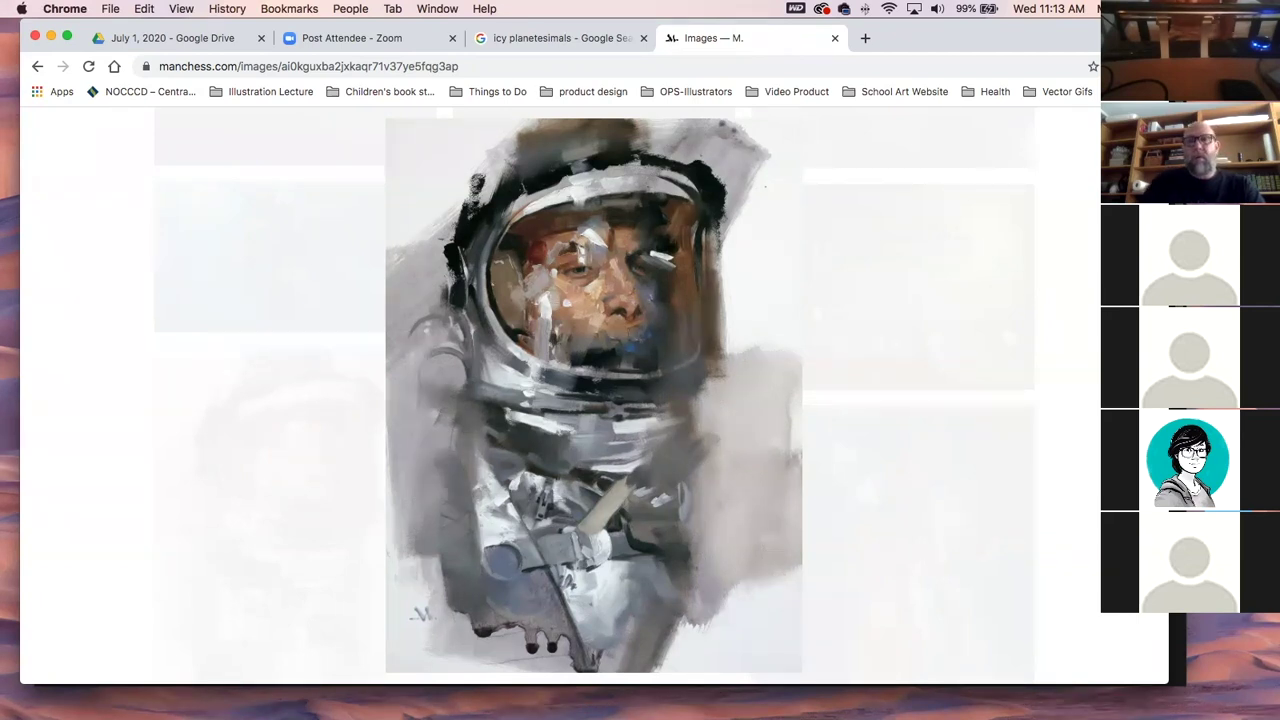
pyautogui.press('super+Tab')
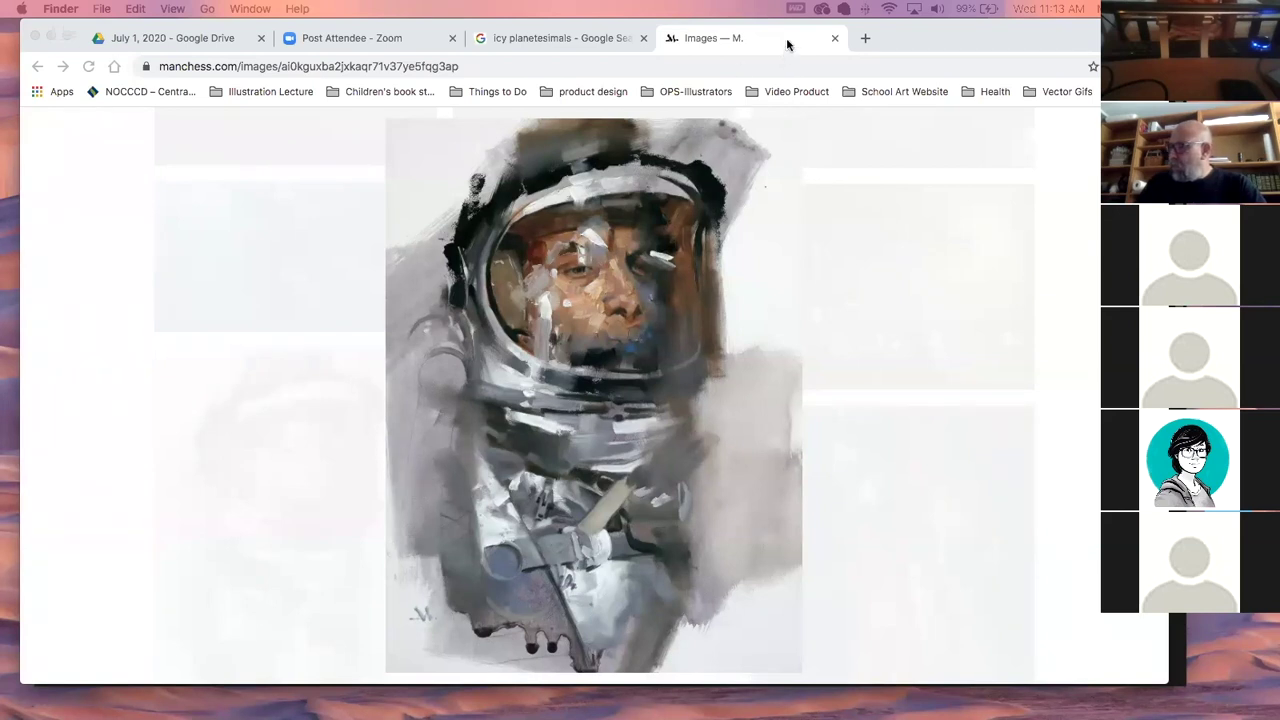
pyautogui.click(508, 38)
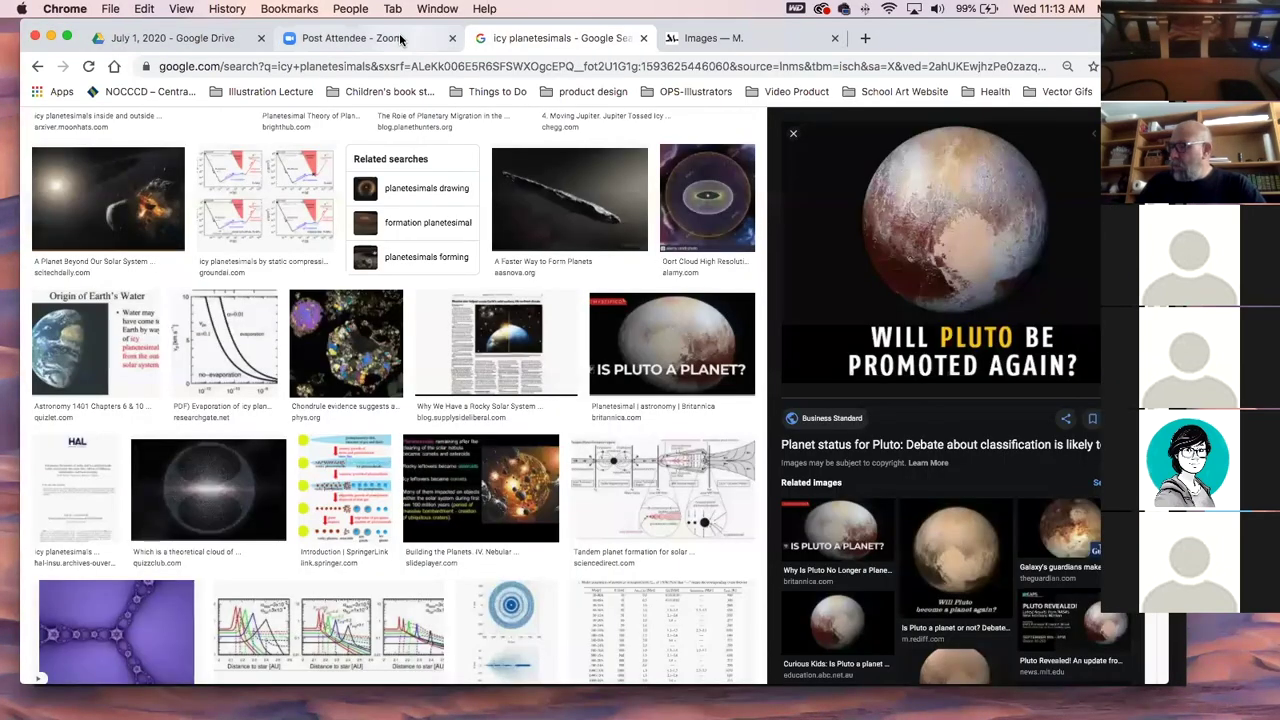
pyautogui.click(700, 37)
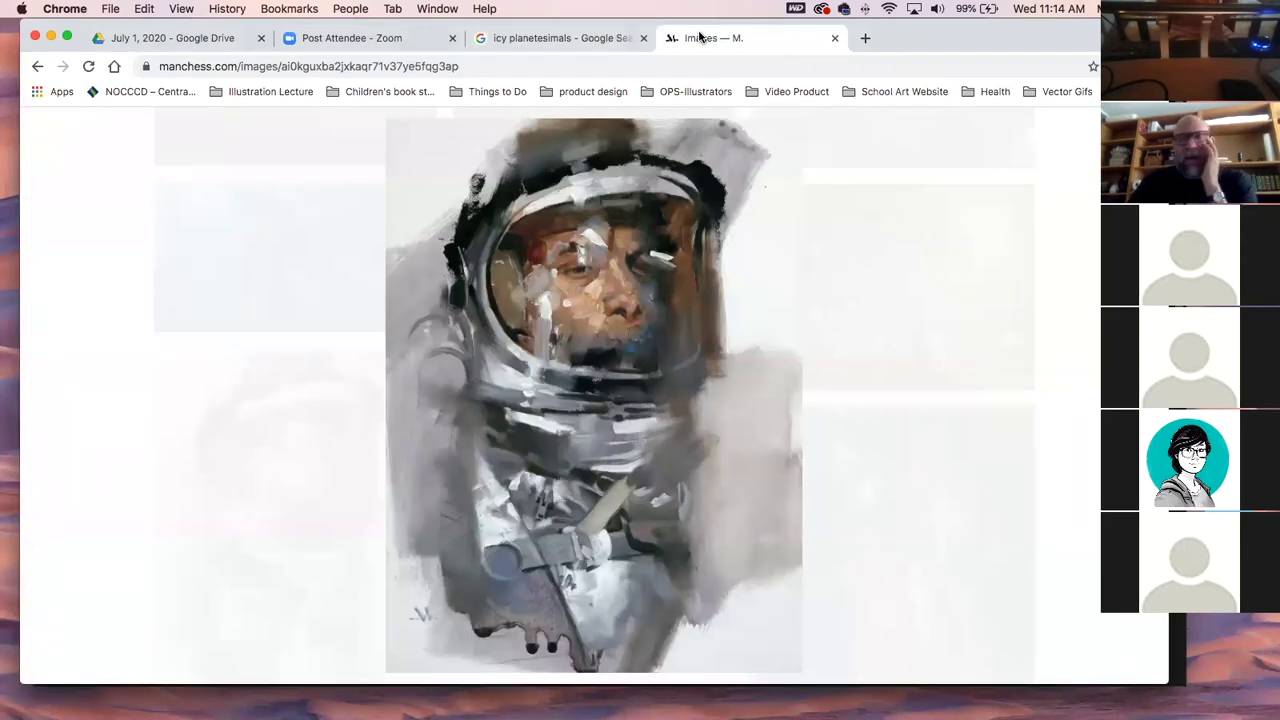
# Go back from the astronaut painting to the manchess.com home page.
pyautogui.click(36, 66)
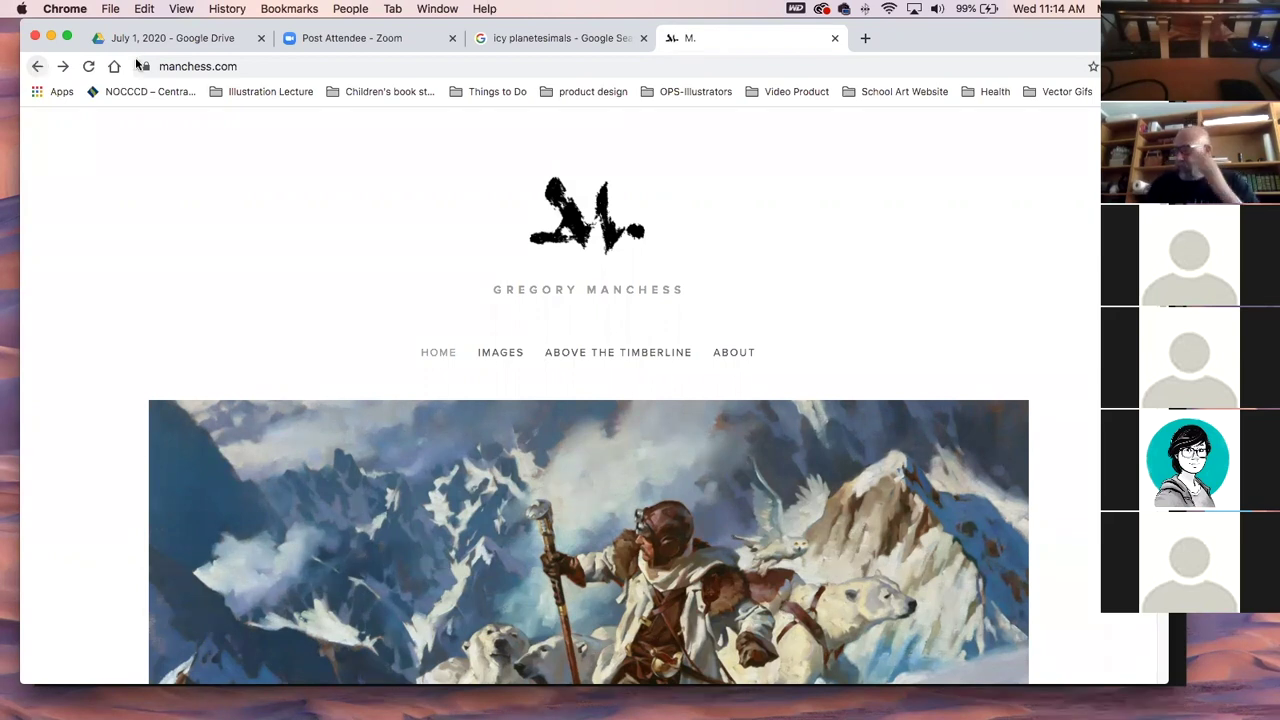
# Enlarge the red-capped swordswoman painting from the Images gallery, then lower the window to expose Photoshop.
pyautogui.click(494, 355)
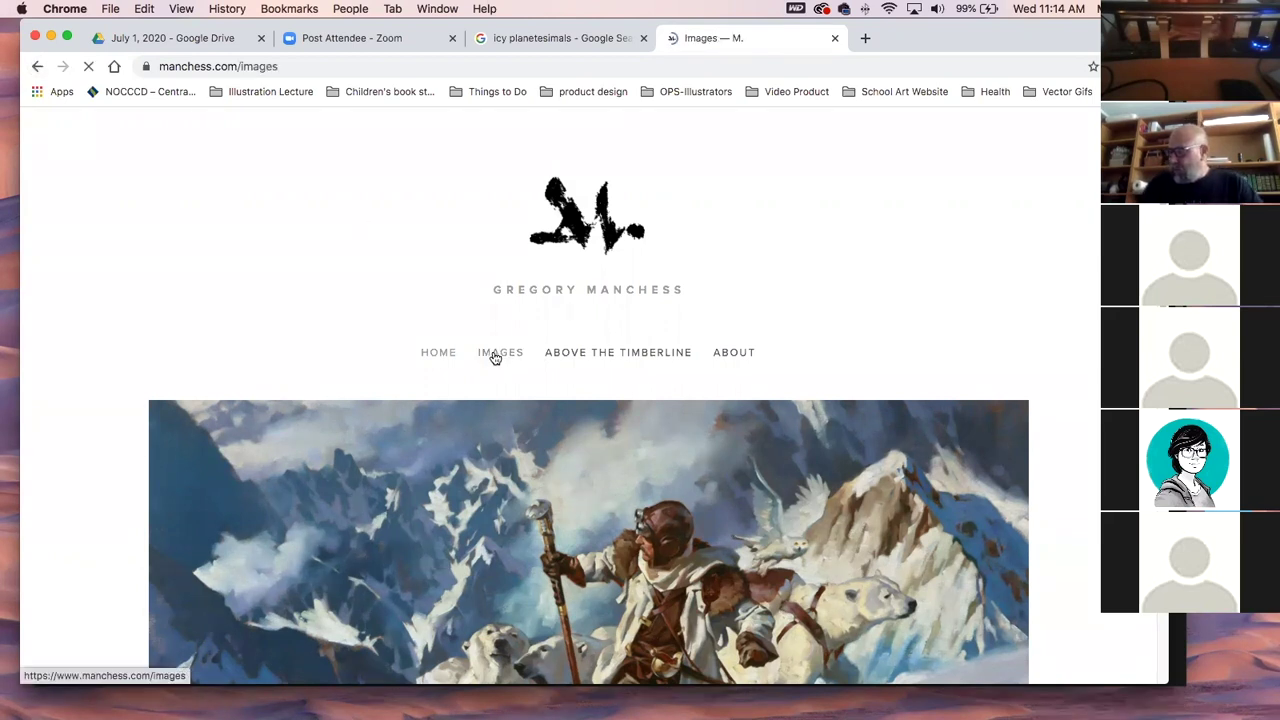
pyautogui.scroll(-3, 549, 403)
pyautogui.scroll(-3, 557, 411)
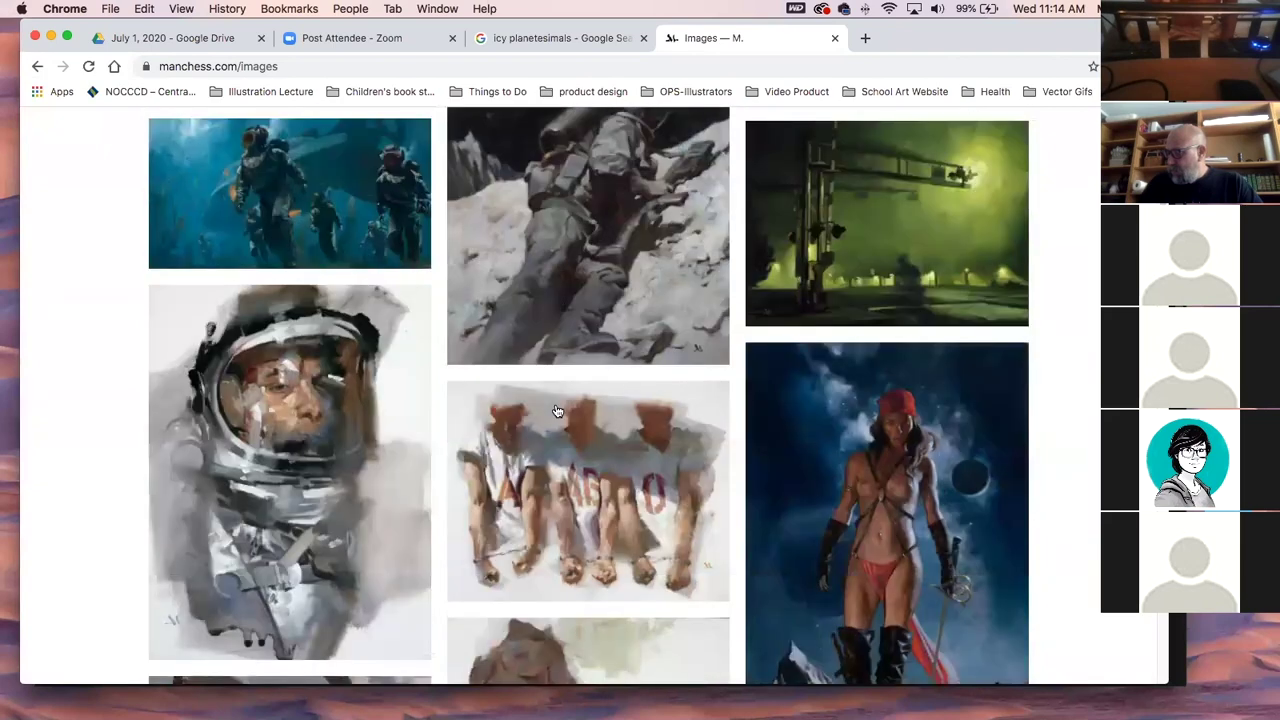
pyautogui.scroll(-2, 566, 413)
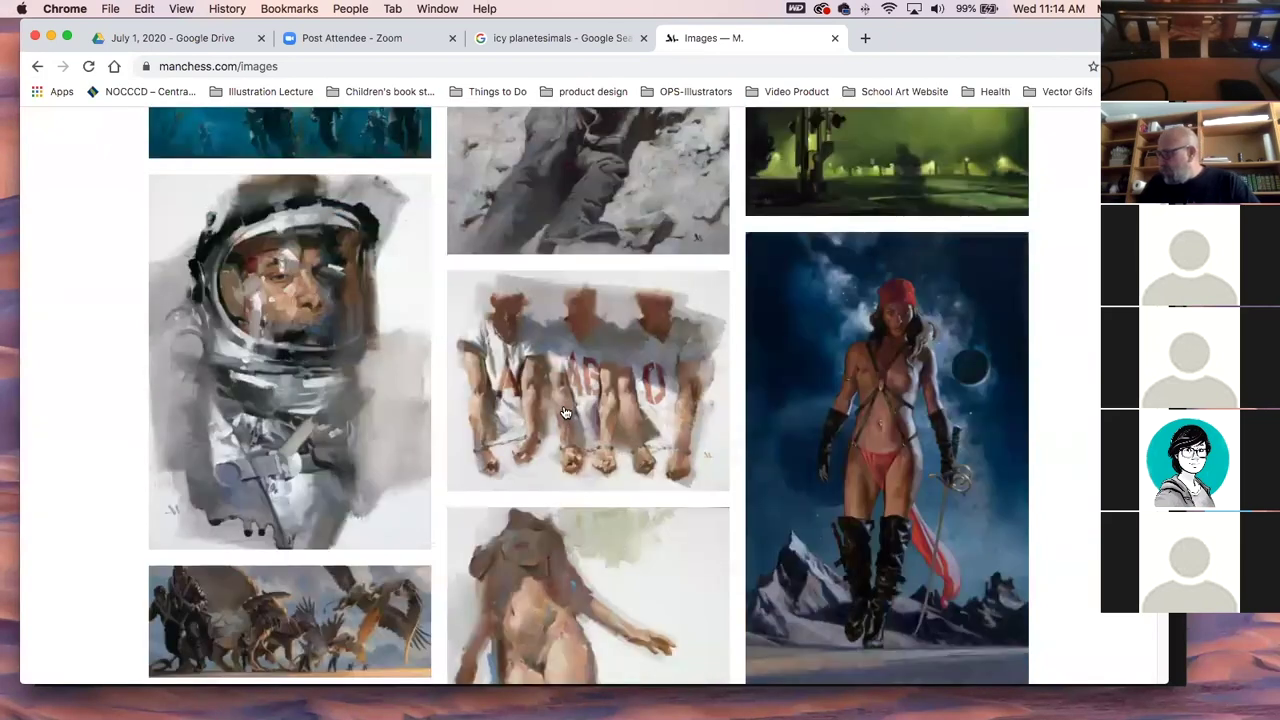
pyautogui.click(847, 334)
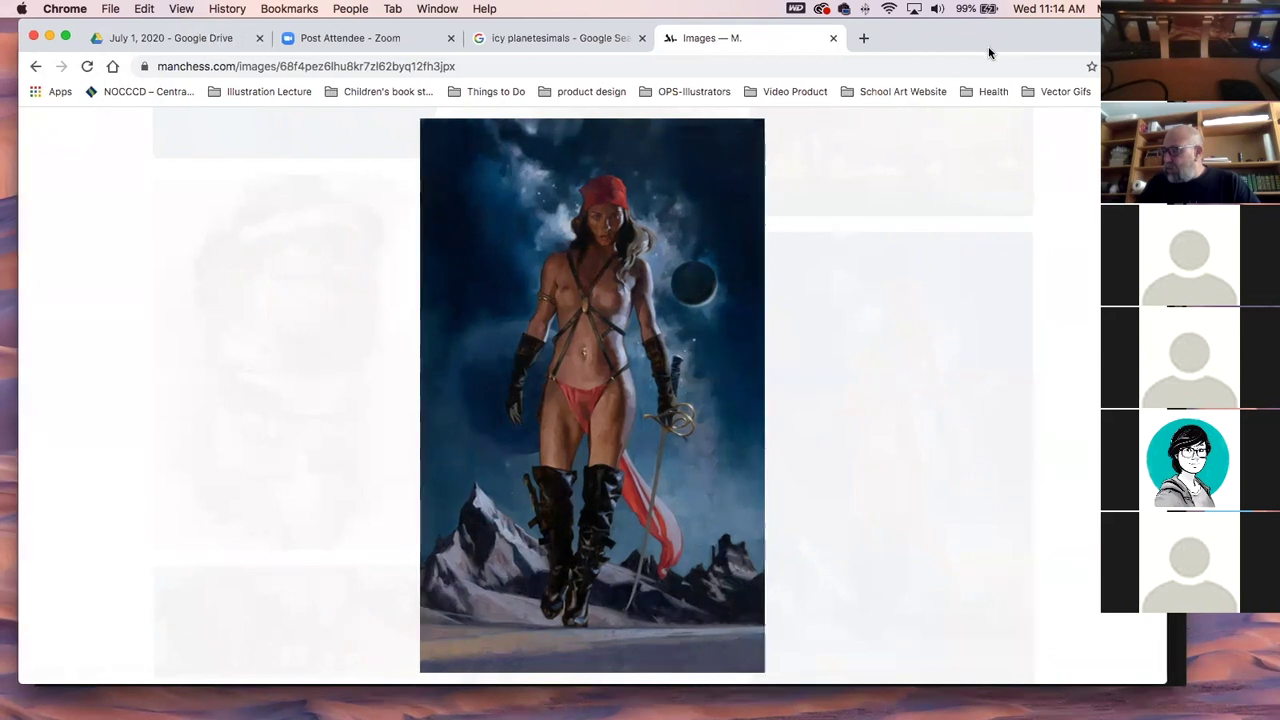
pyautogui.moveTo(988, 46); pyautogui.dragTo(993, 231)
# Drag the swordswoman painting to the desktop as a JPEG and move Chrome back under the menu bar.
pyautogui.click(47, 27)
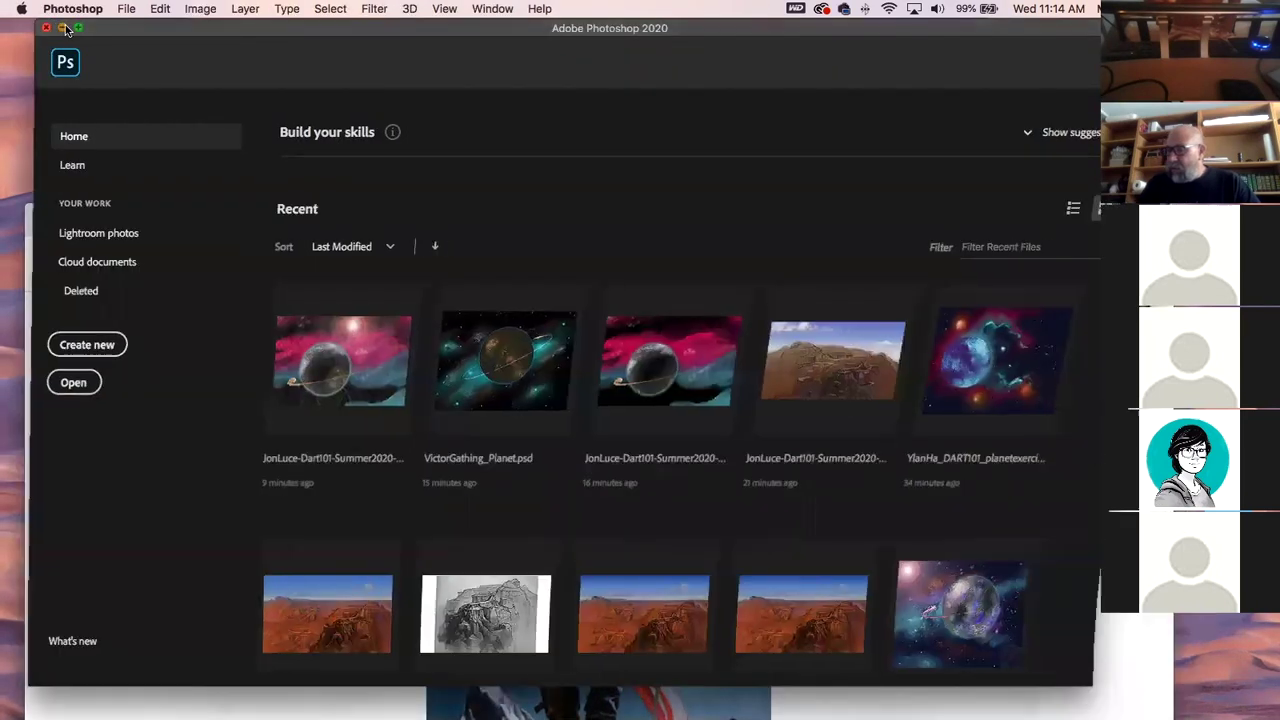
pyautogui.click(632, 518)
pyautogui.moveTo(612, 423); pyautogui.dragTo(25, 115)
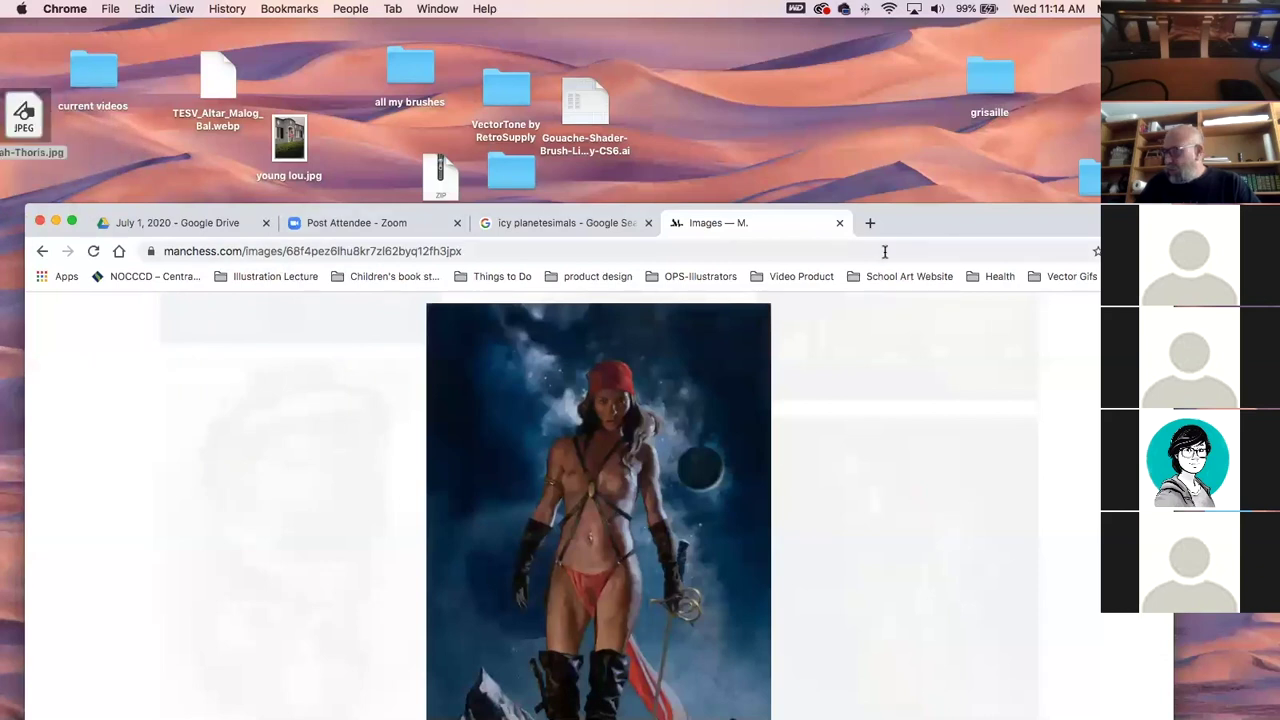
pyautogui.moveTo(946, 217); pyautogui.dragTo(962, 20)
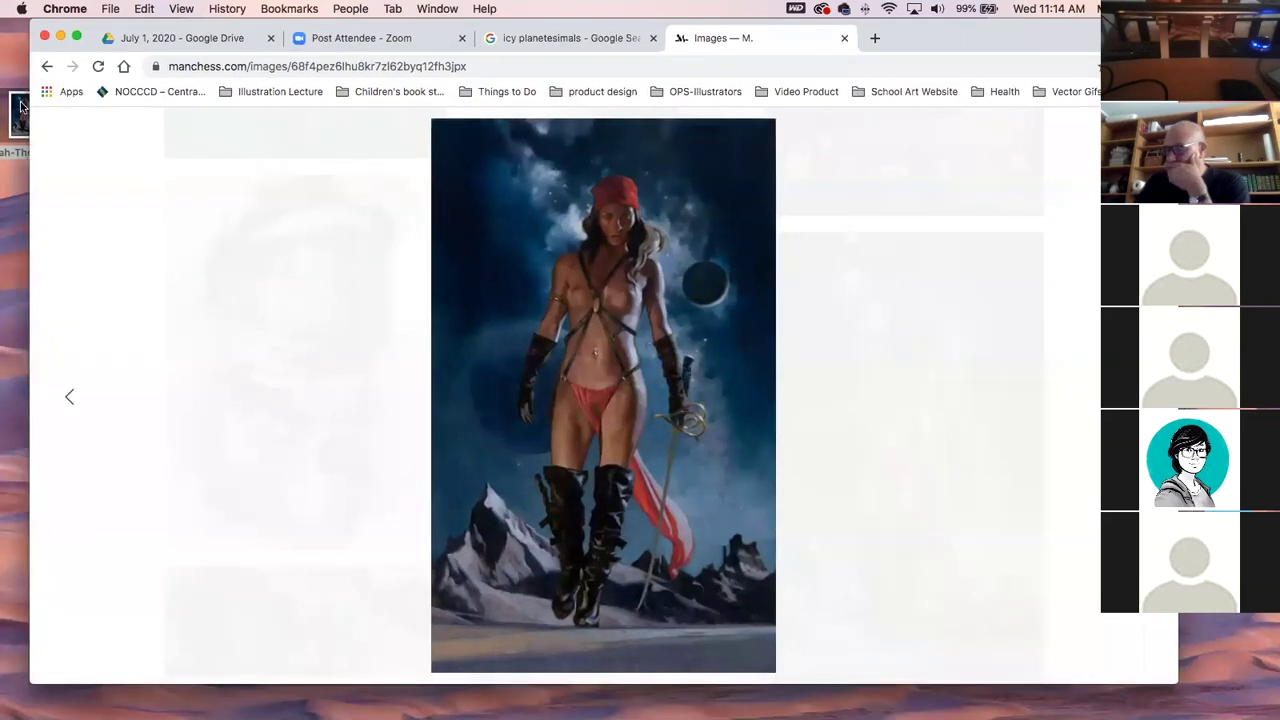
pyautogui.hscroll(-5, 405, 75)
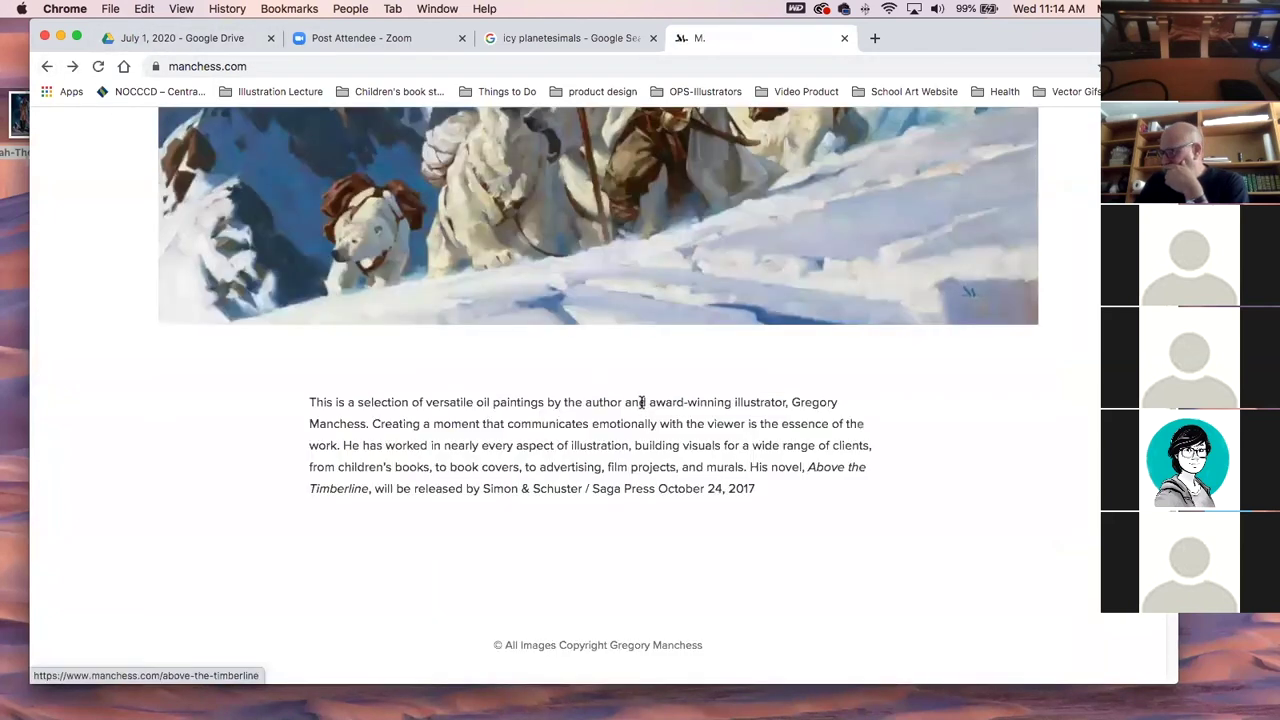
# Reopen the Images gallery, enlarge the climbing-figures painting, then close it.
pyautogui.scroll(5, 590, 270)
pyautogui.click(527, 150)
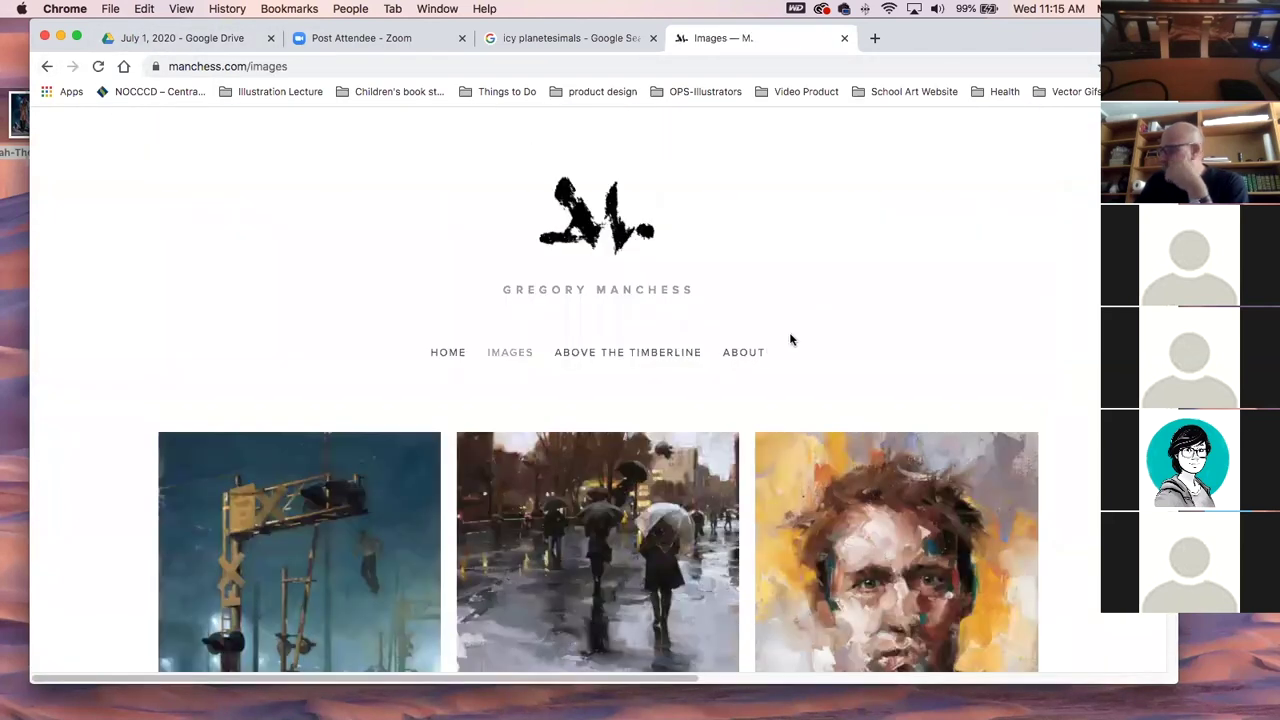
pyautogui.scroll(-15, 820, 355)
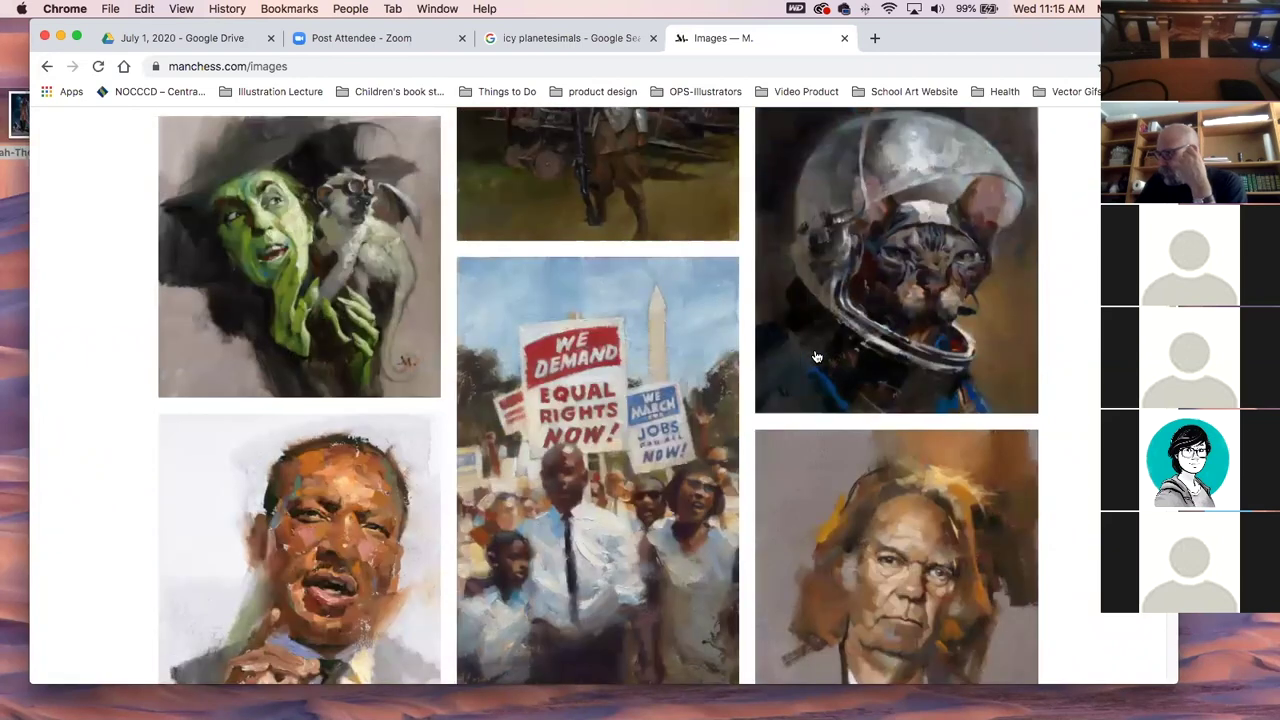
pyautogui.scroll(-3, 816, 357)
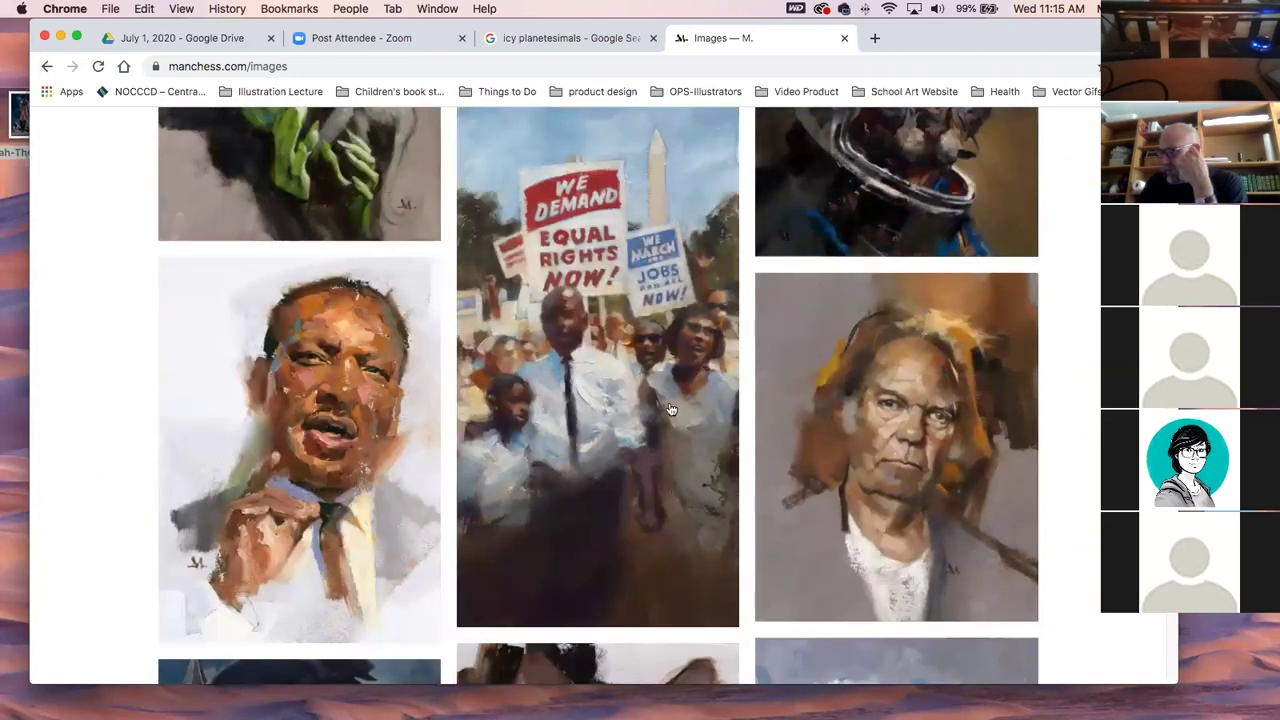
pyautogui.scroll(-8, 518, 436)
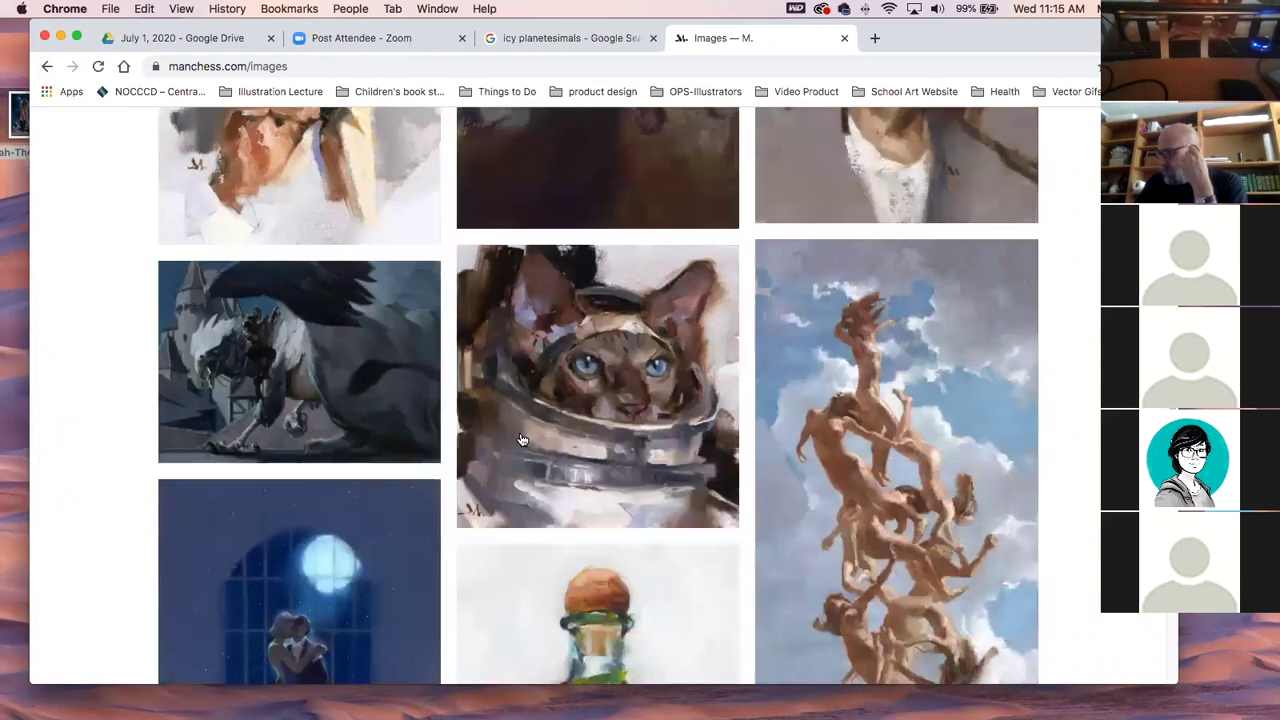
pyautogui.scroll(-2, 520, 438)
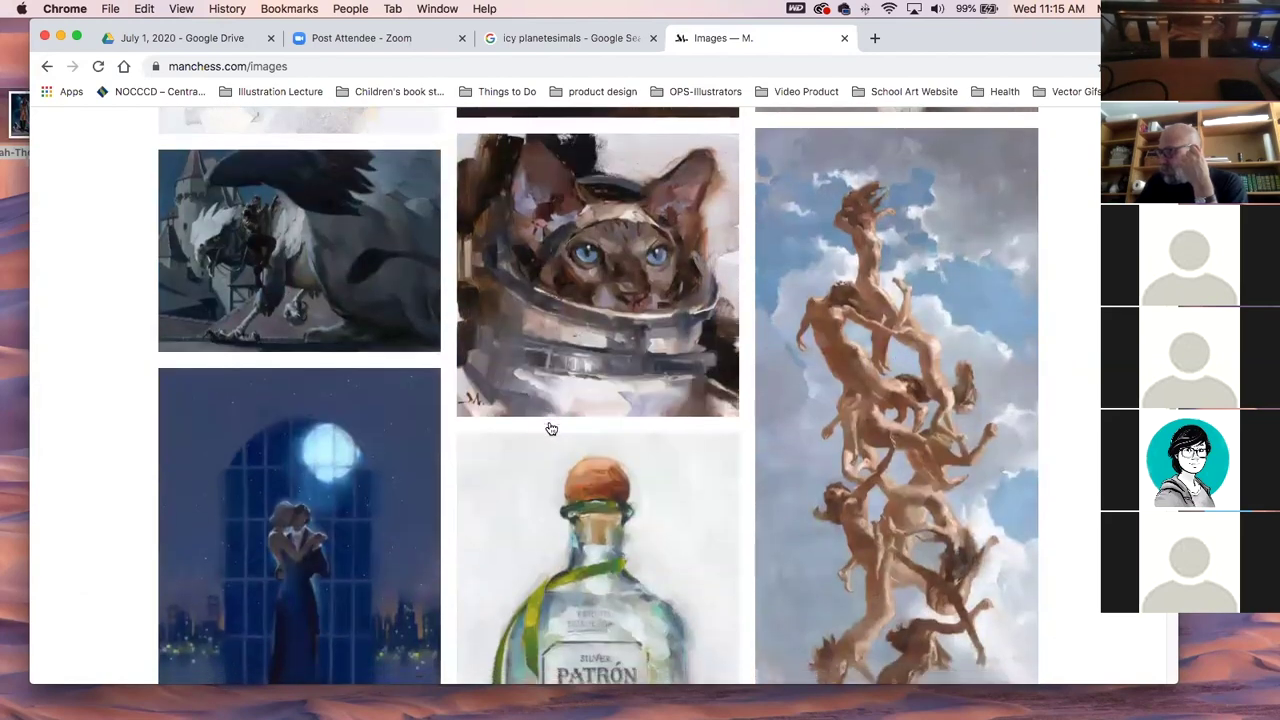
pyautogui.scroll(-4, 551, 428)
pyautogui.scroll(1, 551, 428)
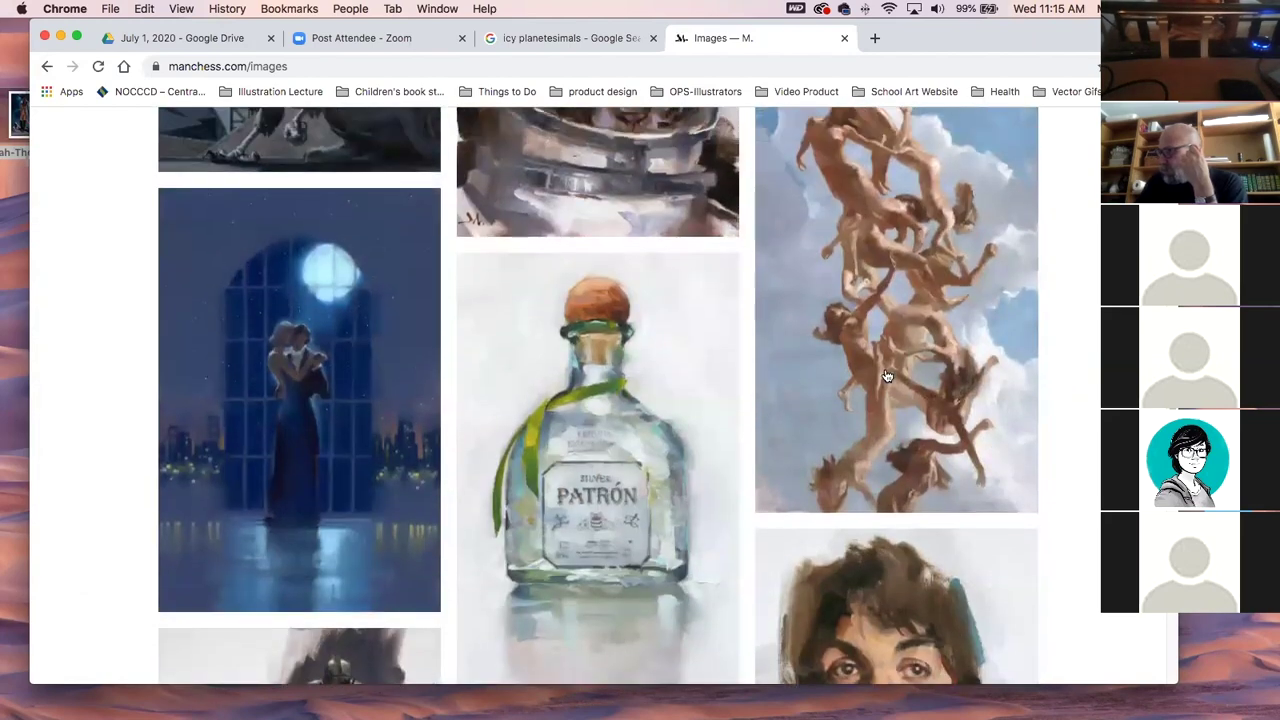
pyautogui.click(900, 308)
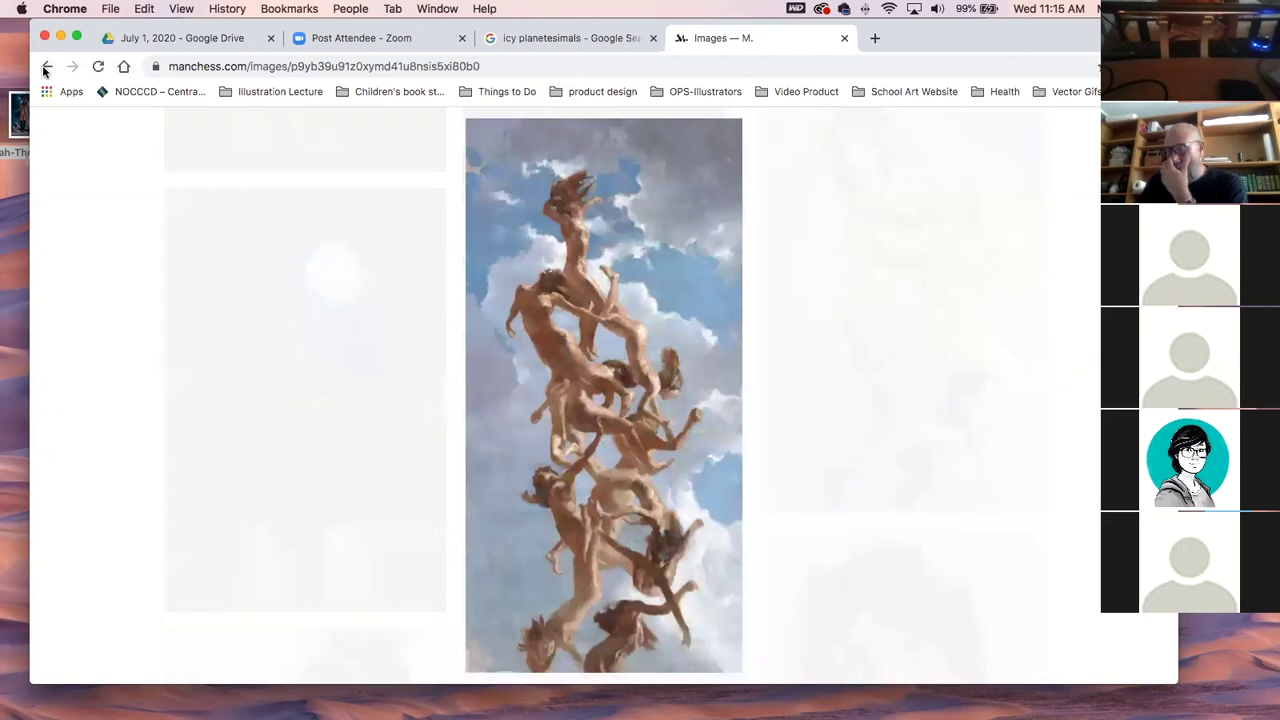
pyautogui.press('Escape')
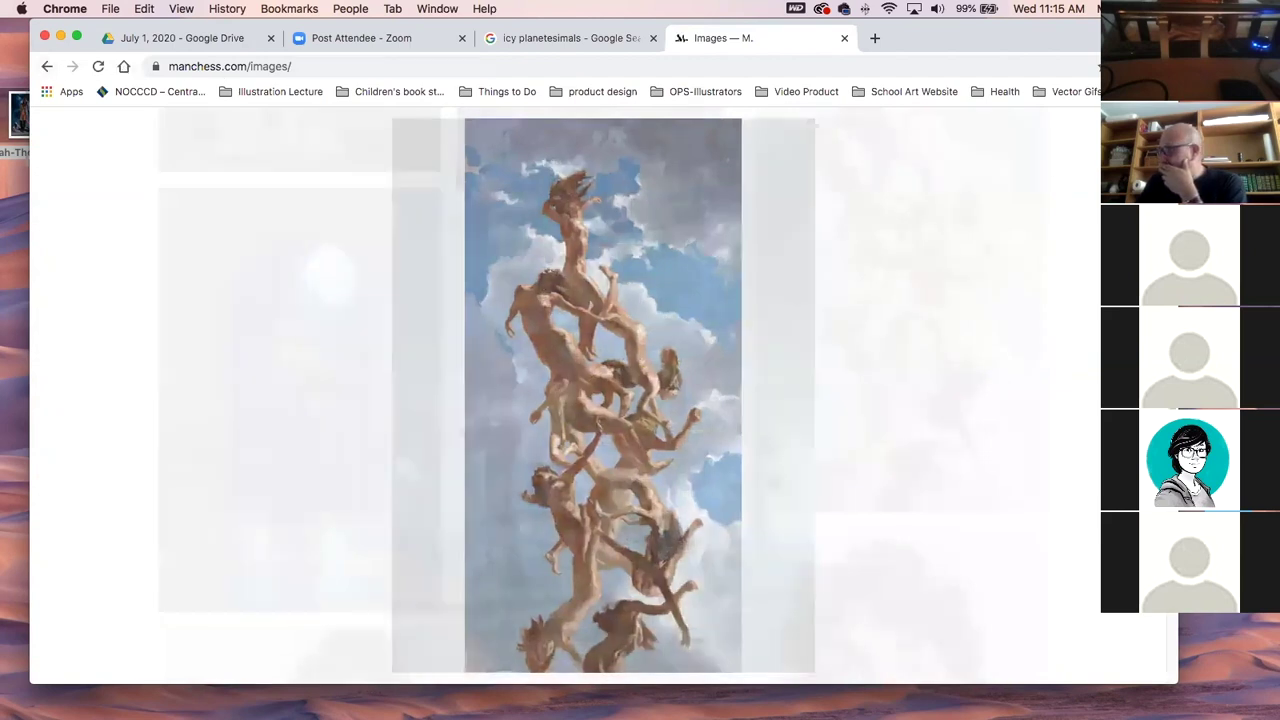
# View the diving-suit astronaut painting enlarged twice, closing it back to the grid each time.
pyautogui.scroll(3, 806, 320)
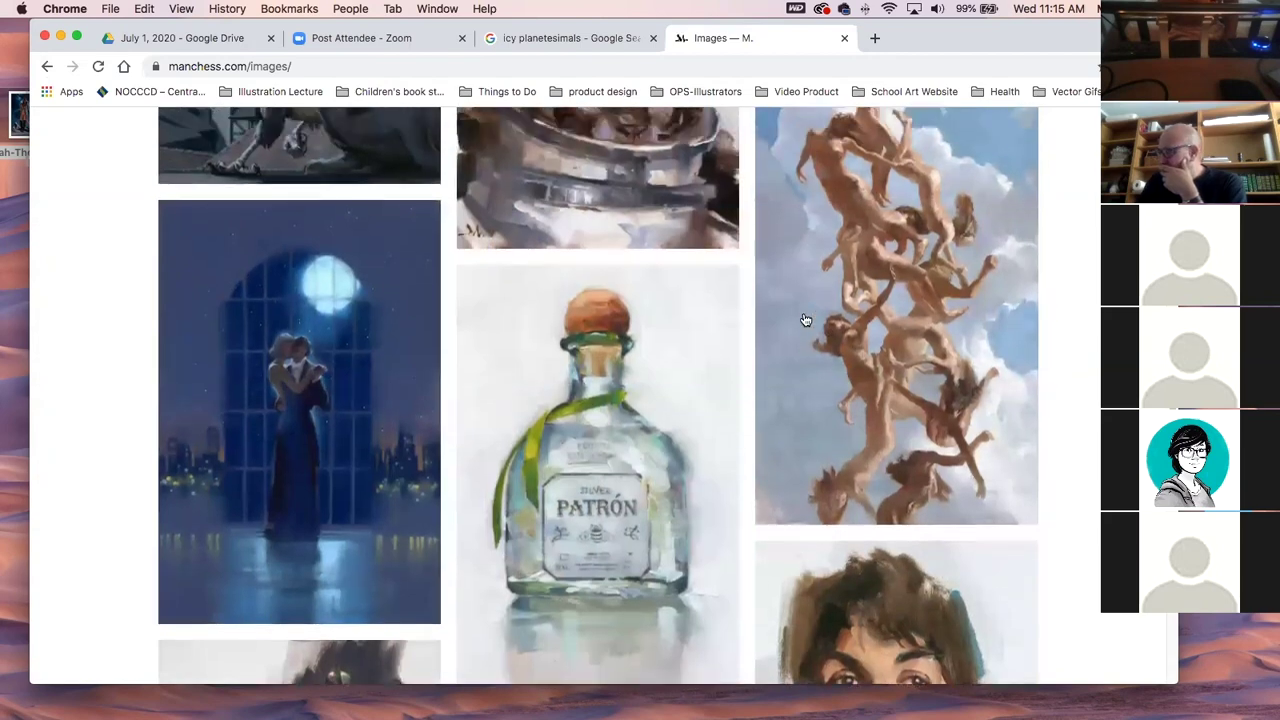
pyautogui.scroll(-10, 806, 320)
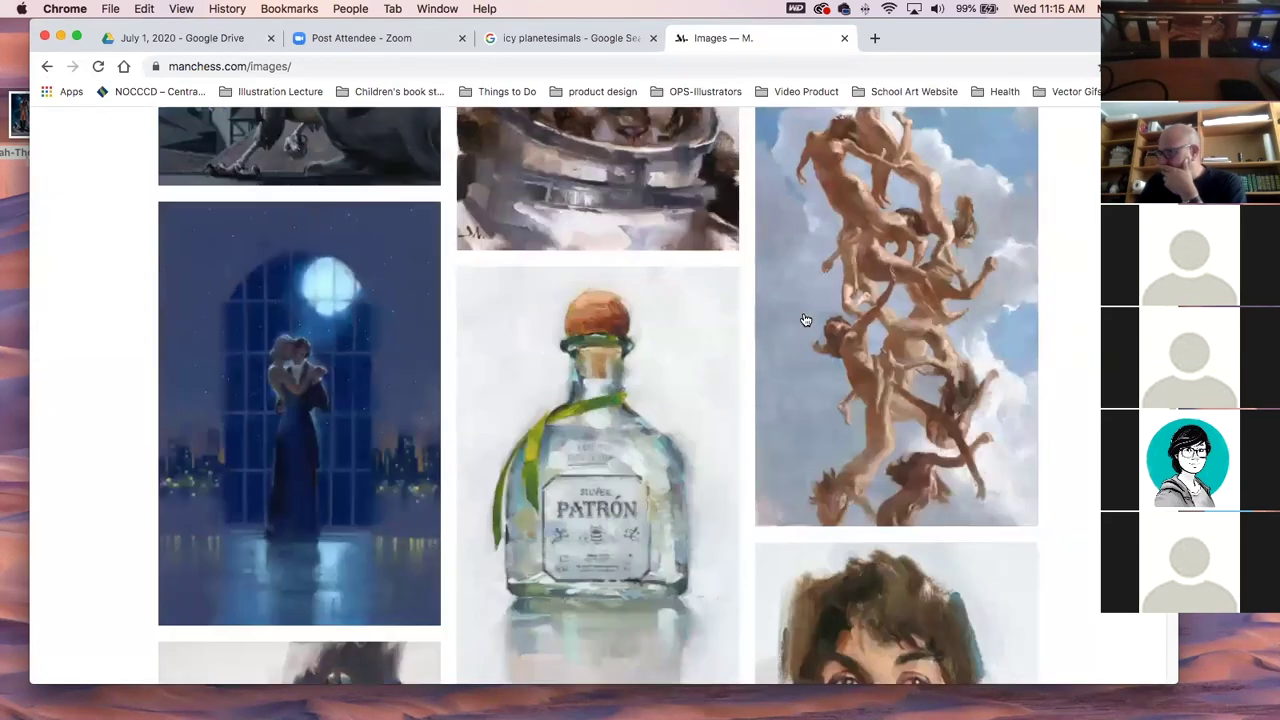
pyautogui.scroll(-4, 806, 320)
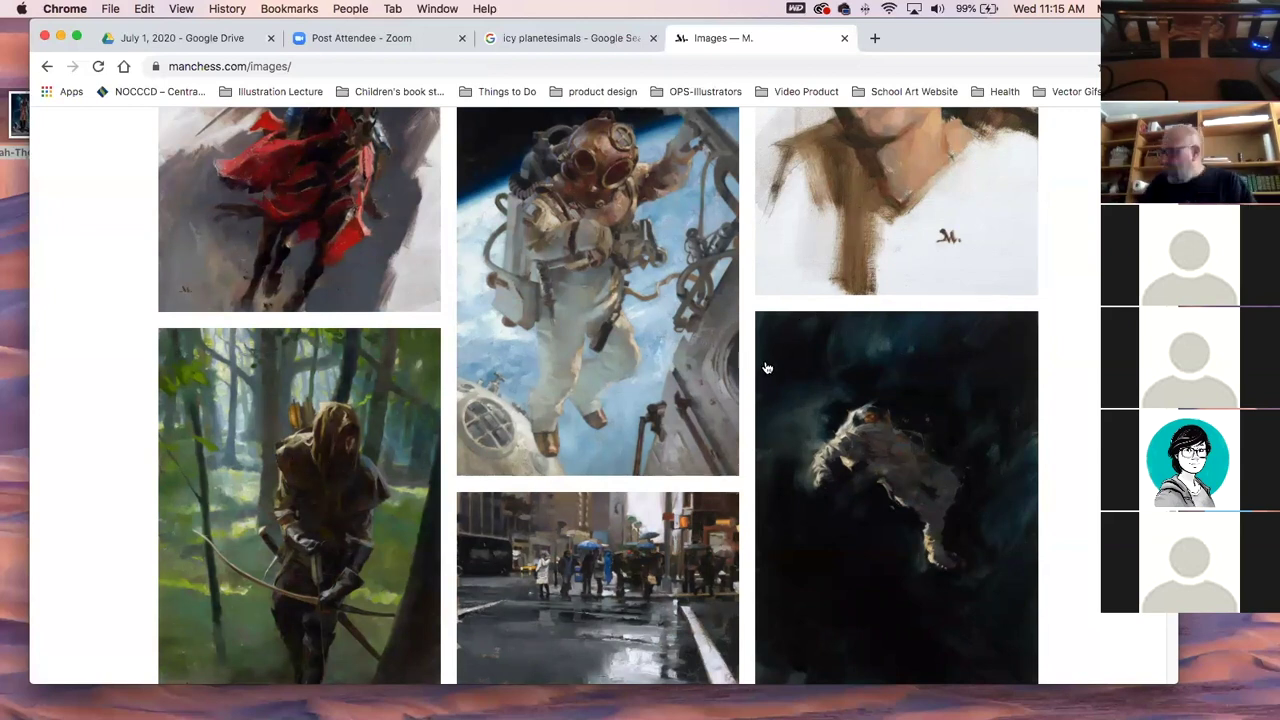
pyautogui.scroll(2, 766, 368)
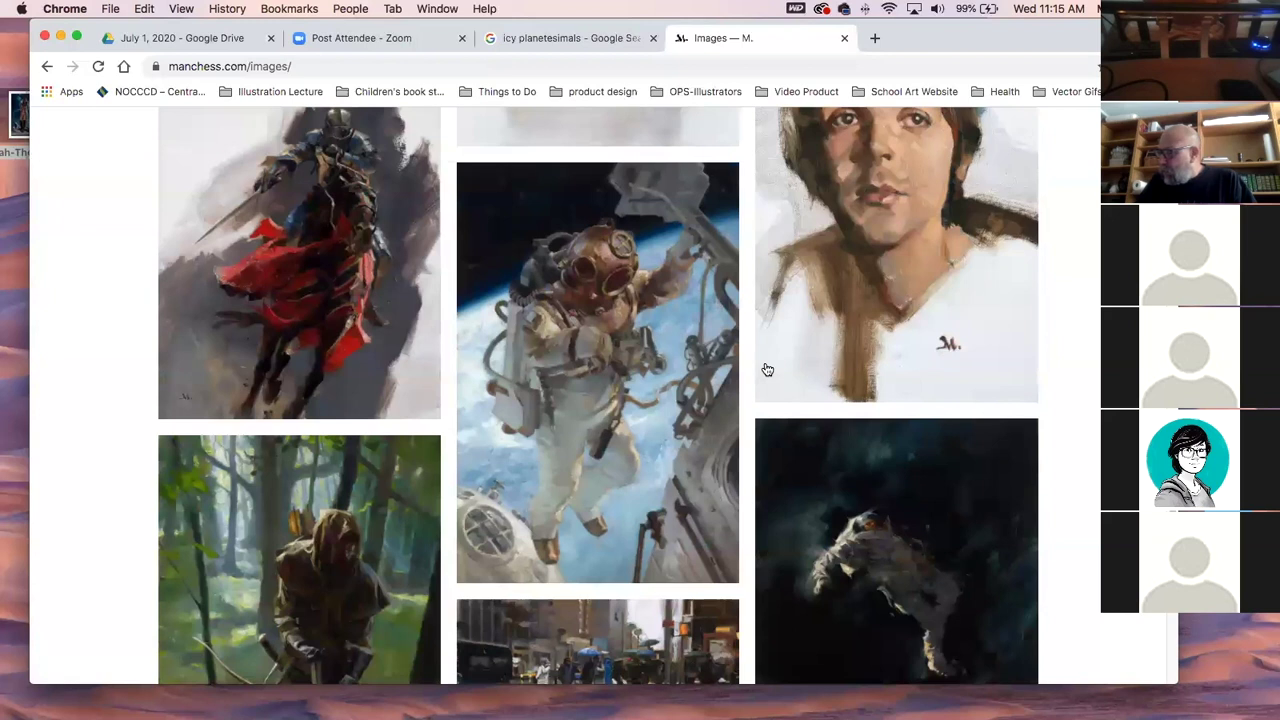
pyautogui.scroll(-1, 767, 370)
pyautogui.click(636, 213)
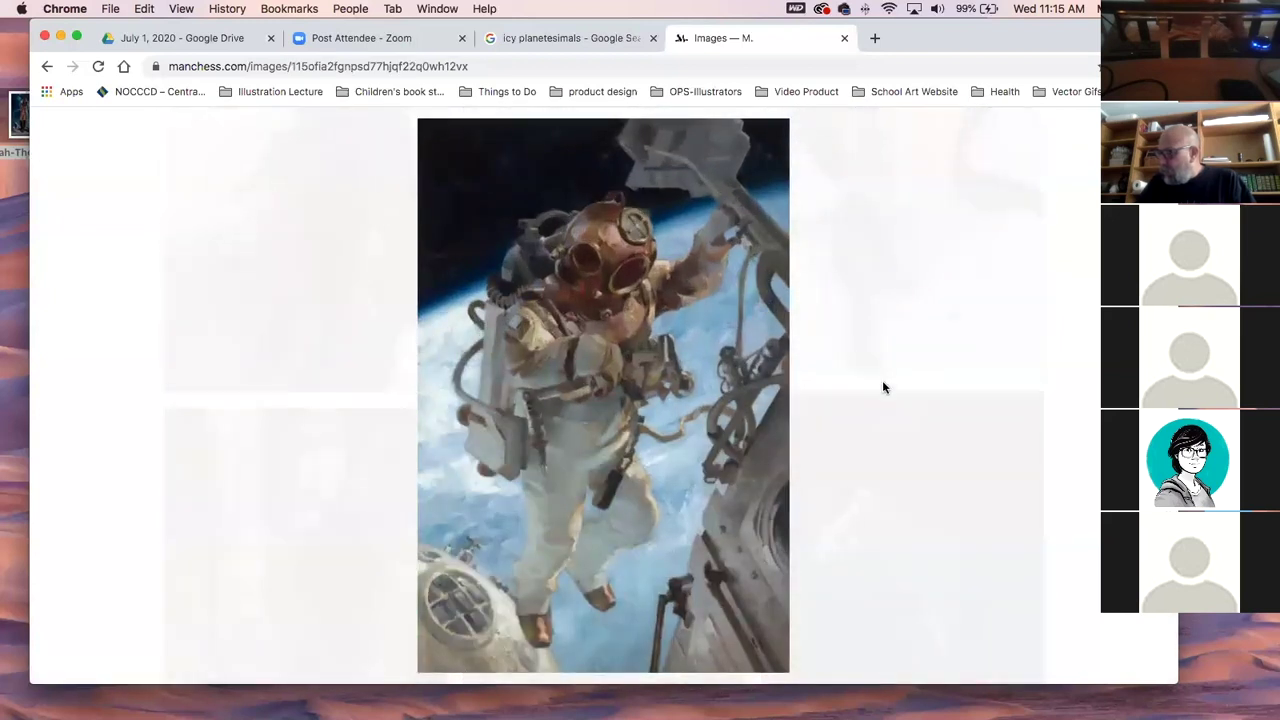
pyautogui.press('Escape')
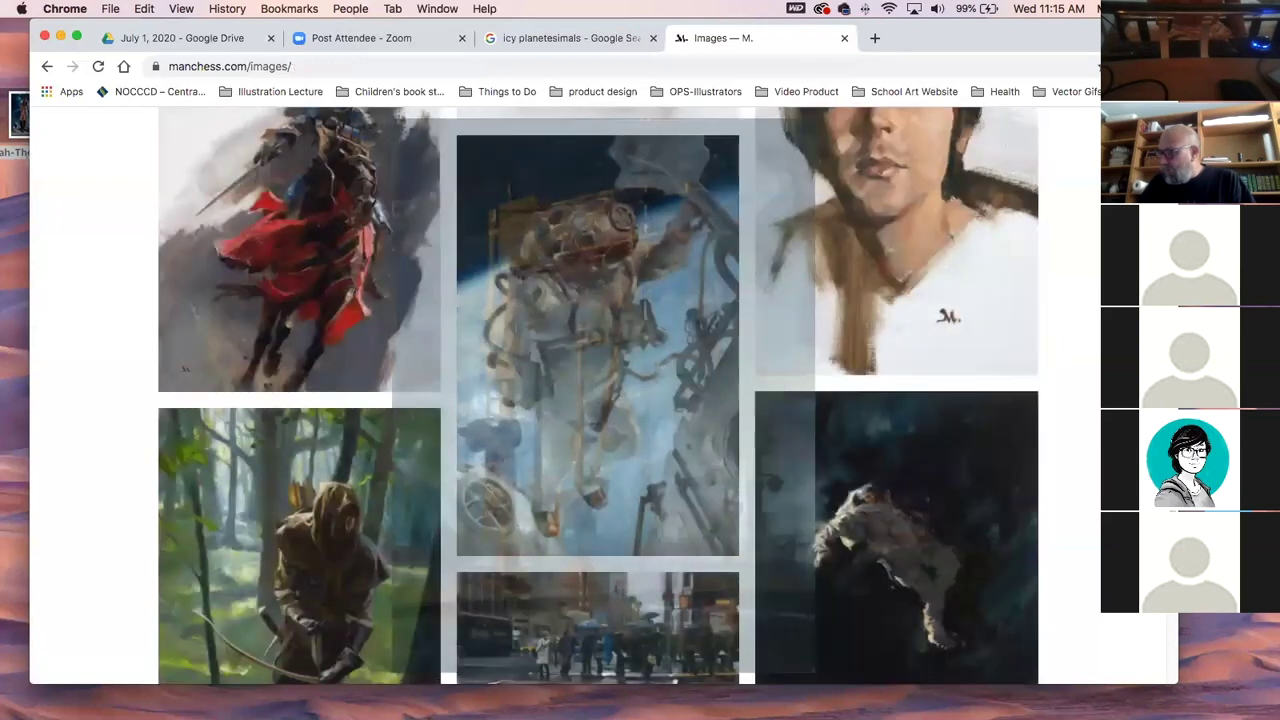
pyautogui.click(516, 301)
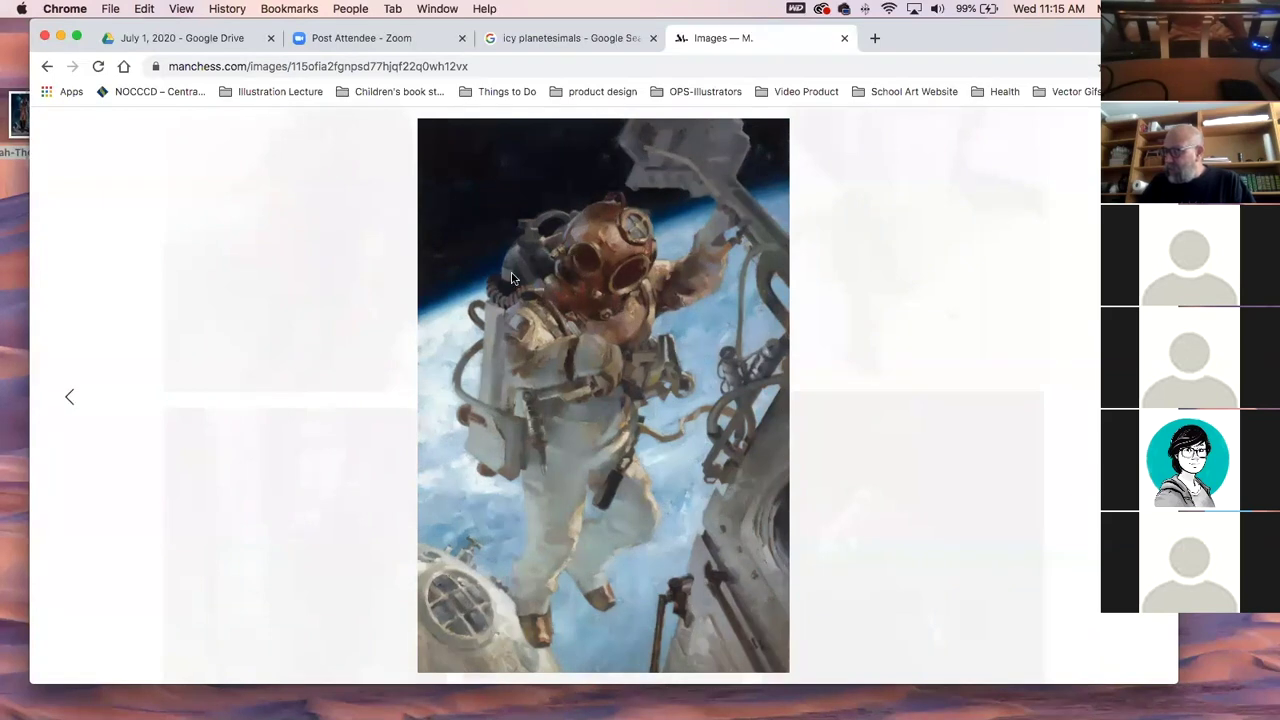
pyautogui.click(942, 404)
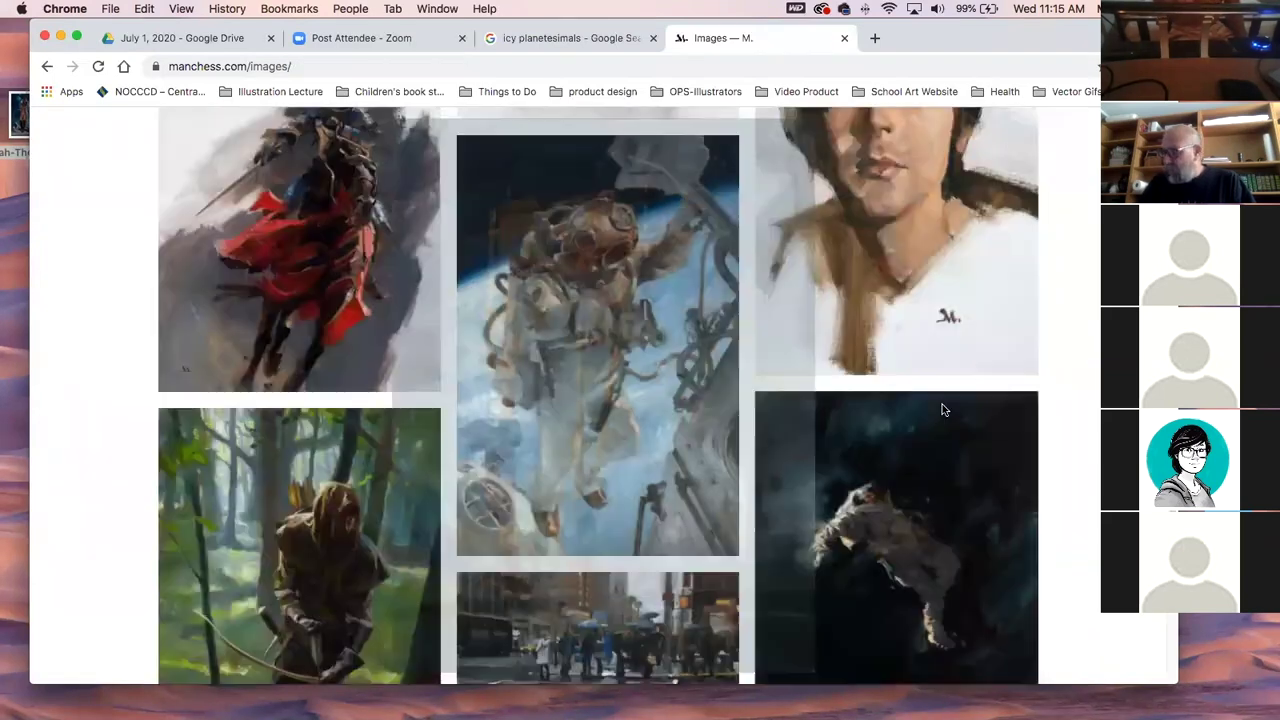
# Enlarge and close the dark astronaut painting, then scroll down to the Tutankhamun painting.
pyautogui.scroll(-3, 832, 418)
pyautogui.scroll(-3, 832, 418)
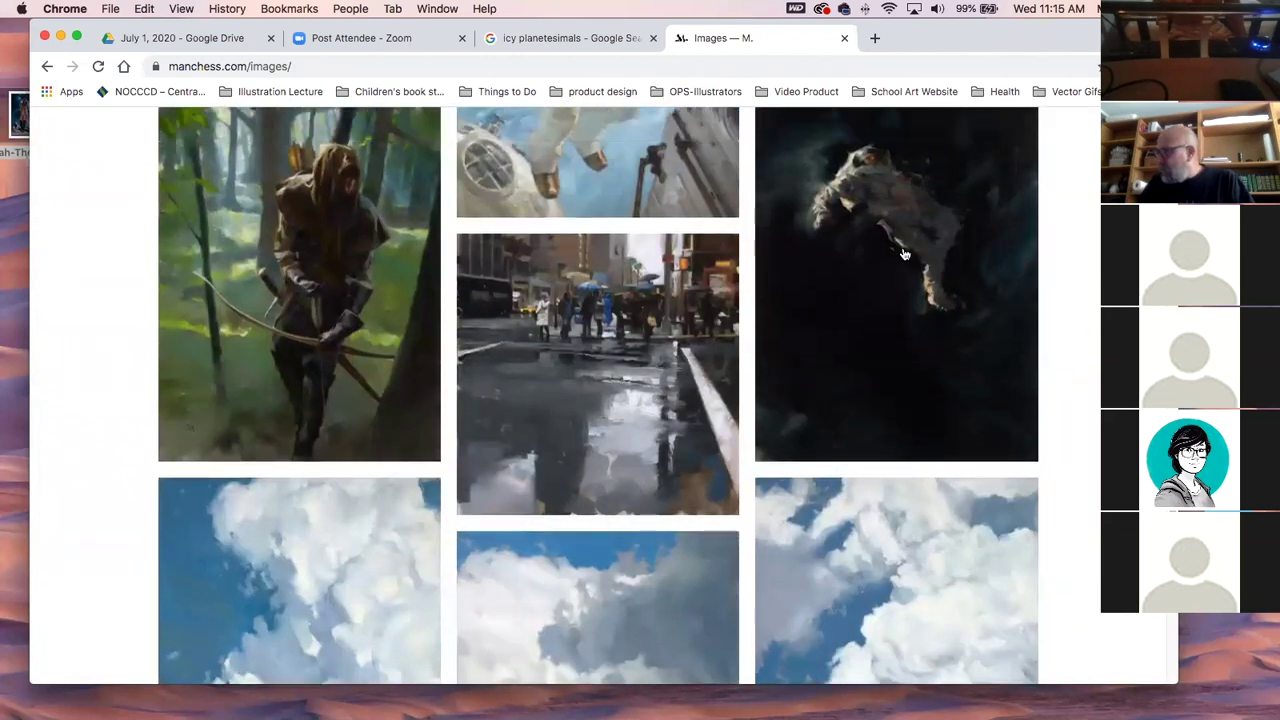
pyautogui.click(903, 254)
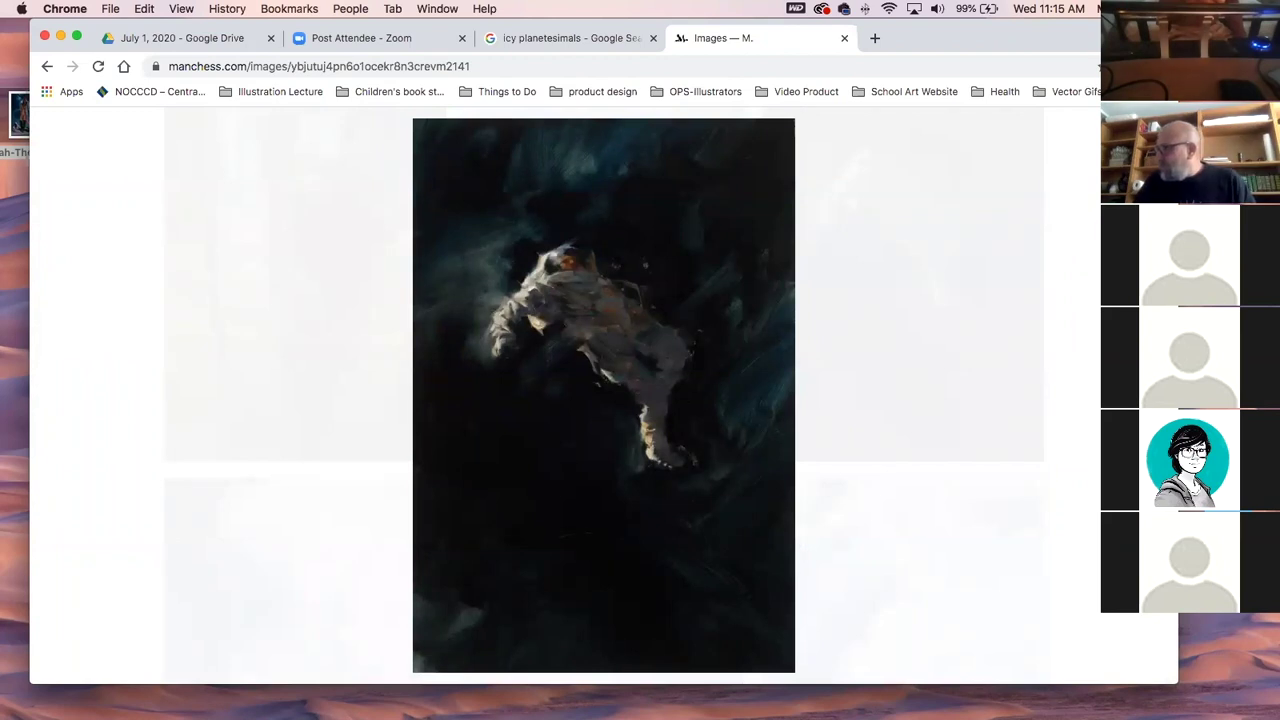
pyautogui.click(778, 456)
pyautogui.scroll(-3, 778, 456)
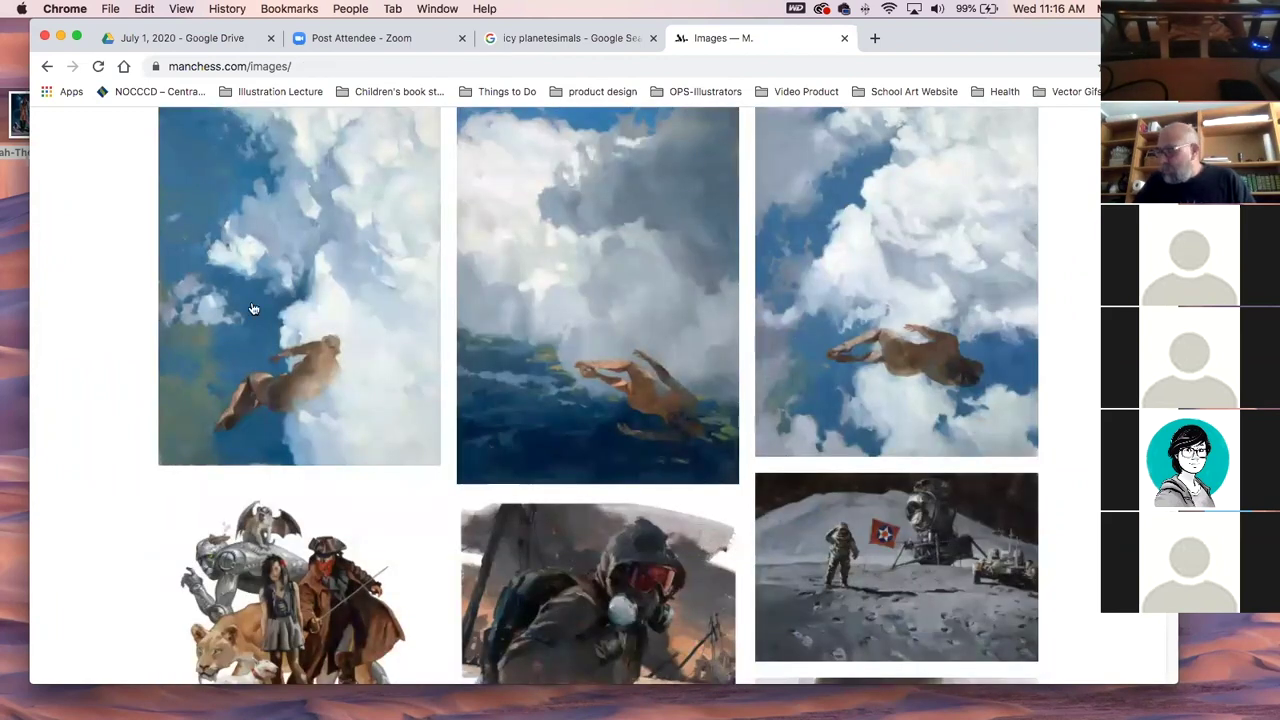
pyautogui.scroll(-2, 658, 446)
pyautogui.scroll(-2, 658, 446)
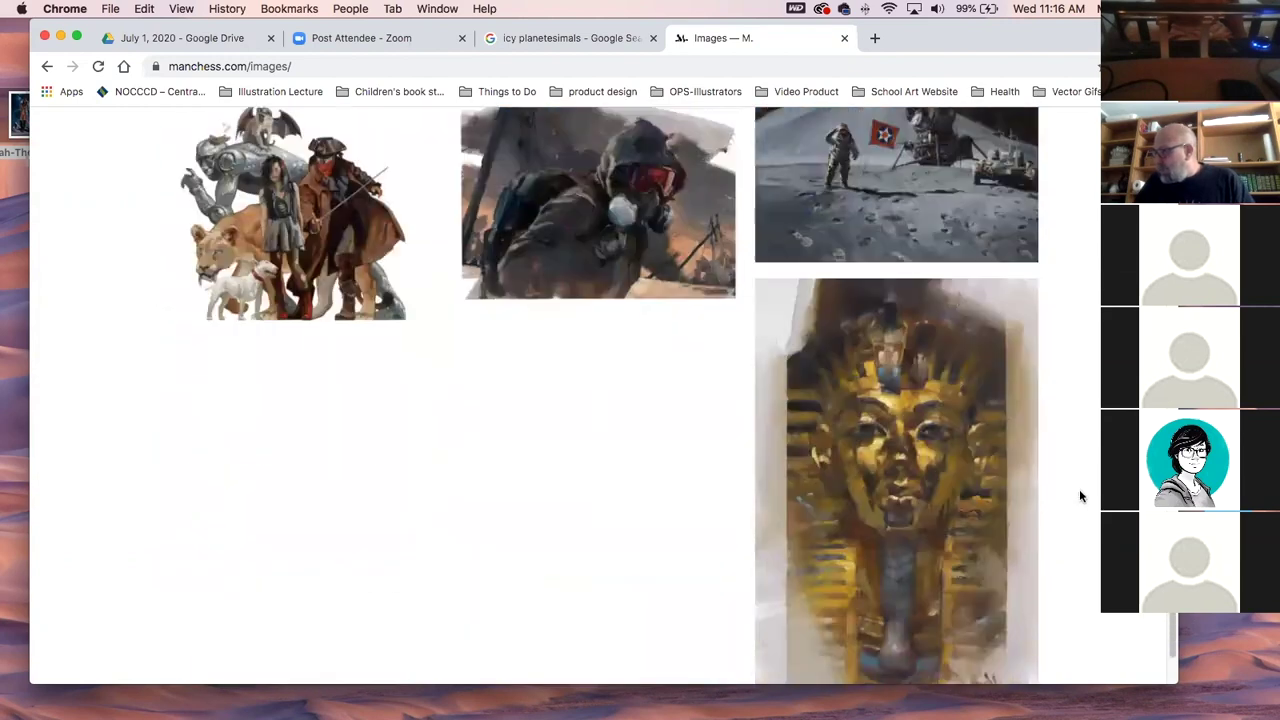
pyautogui.scroll(-2, 1080, 494)
pyautogui.click(898, 476)
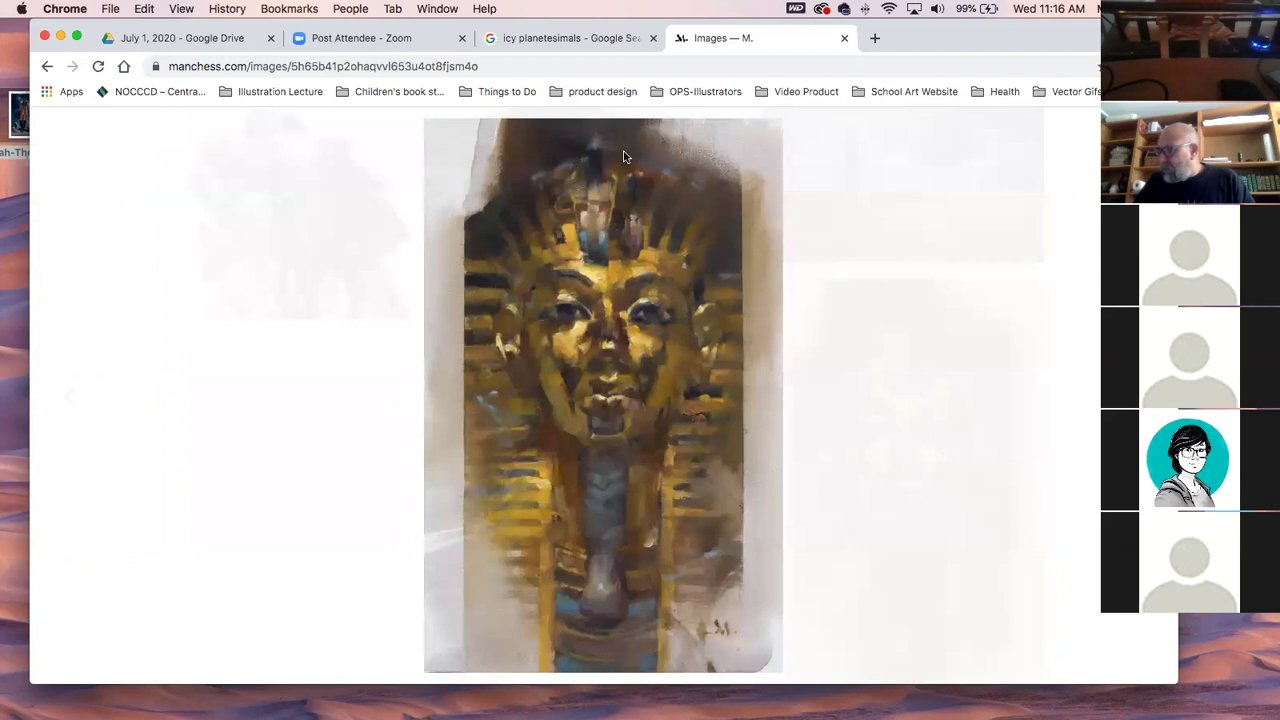
pyautogui.click(890, 325)
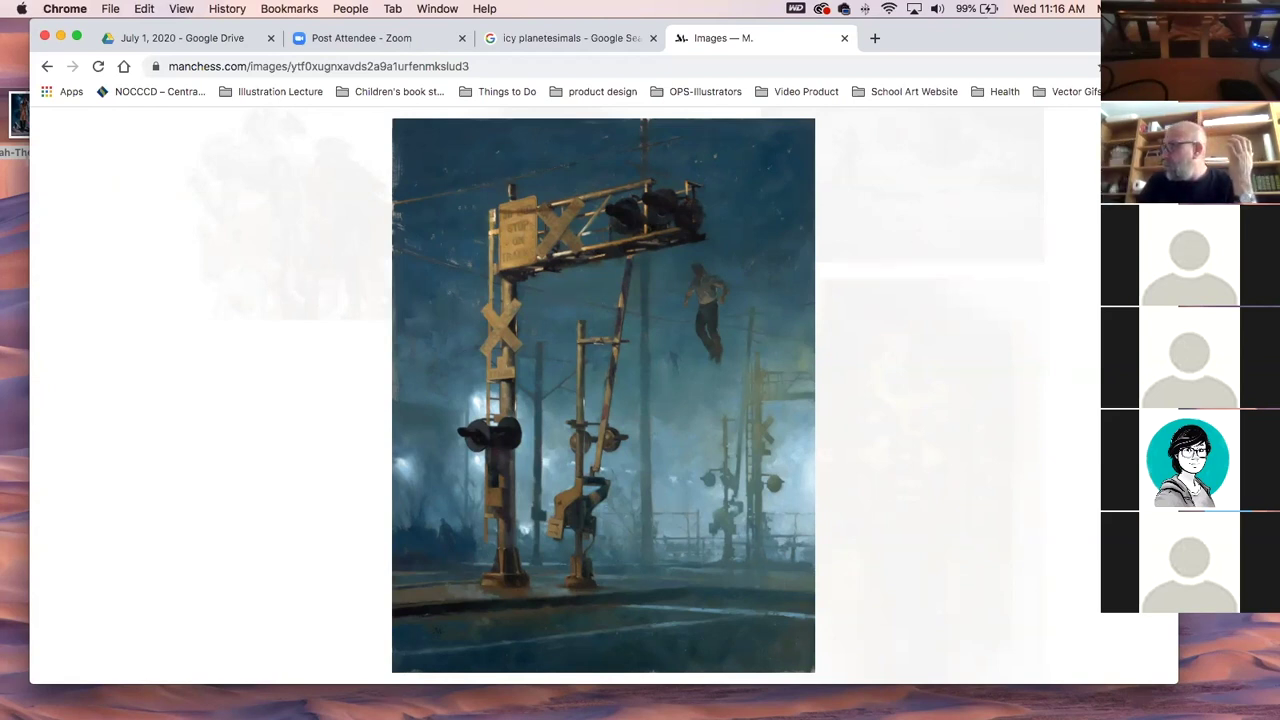
pyautogui.press('Escape')
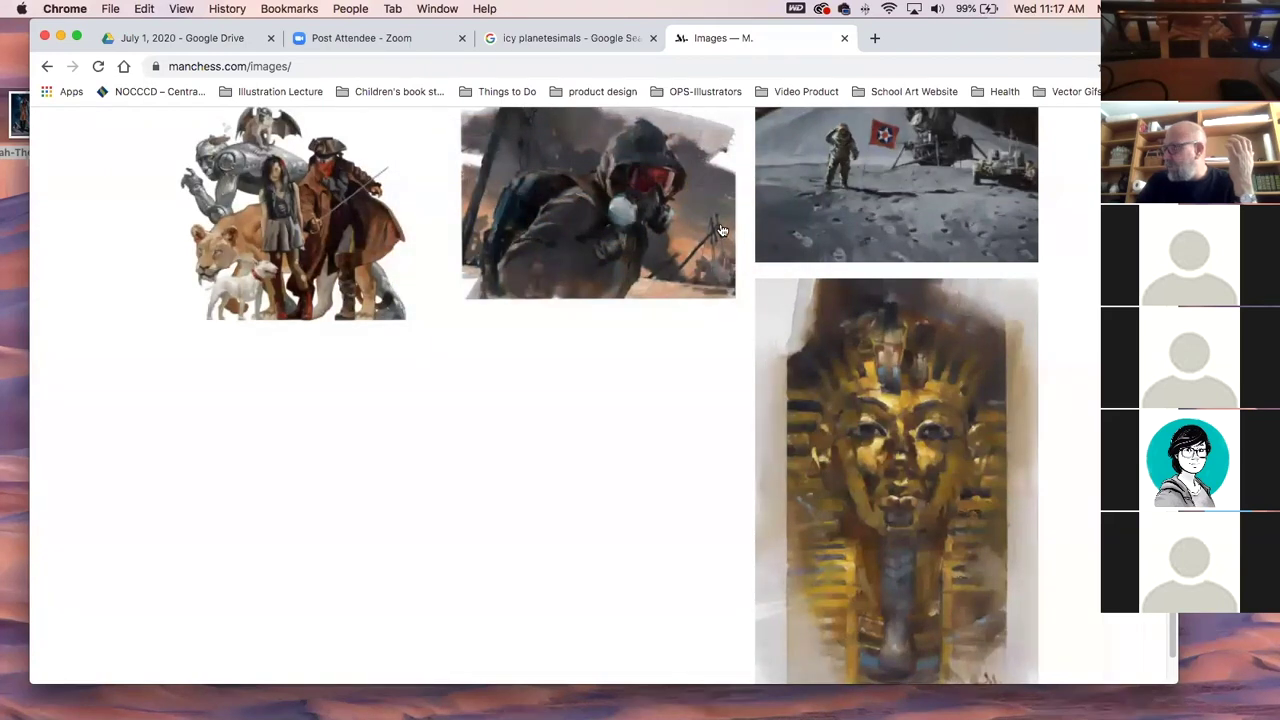
pyautogui.scroll(3, 712, 240)
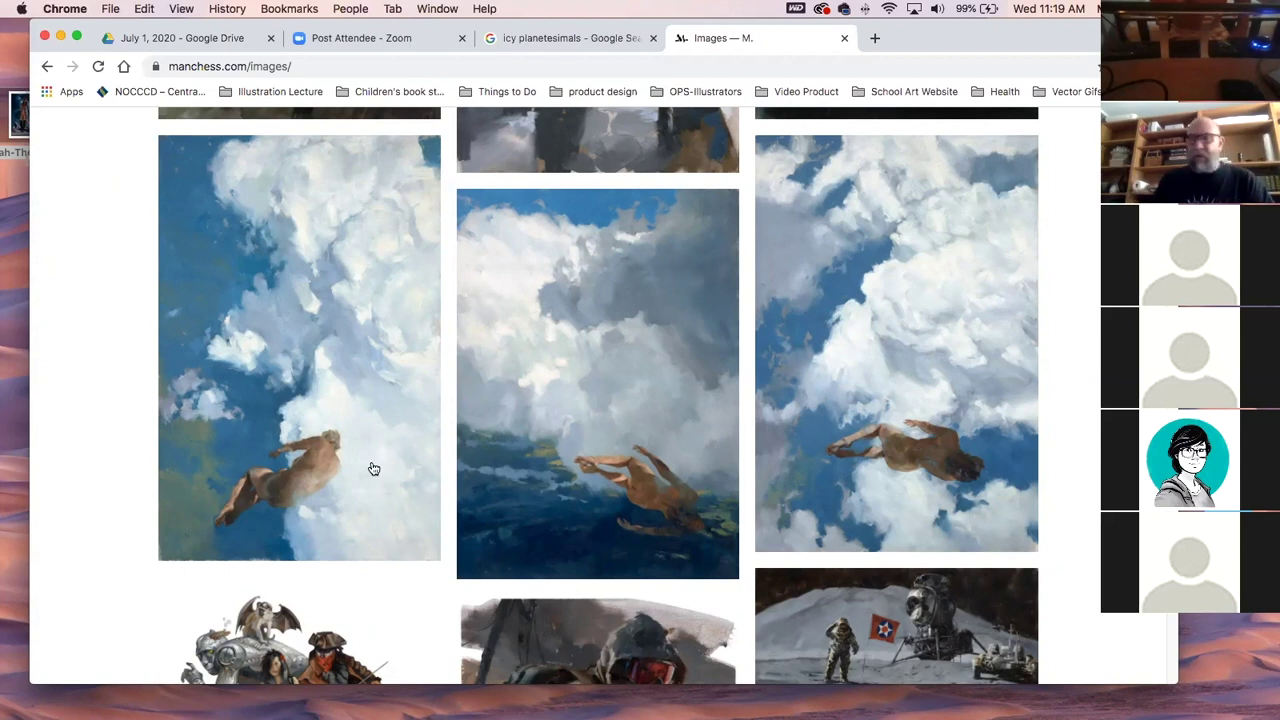
# Scroll up the Images gallery to the Gregory Manchess logo and navigation bar.
pyautogui.scroll(-5, 400, 455)
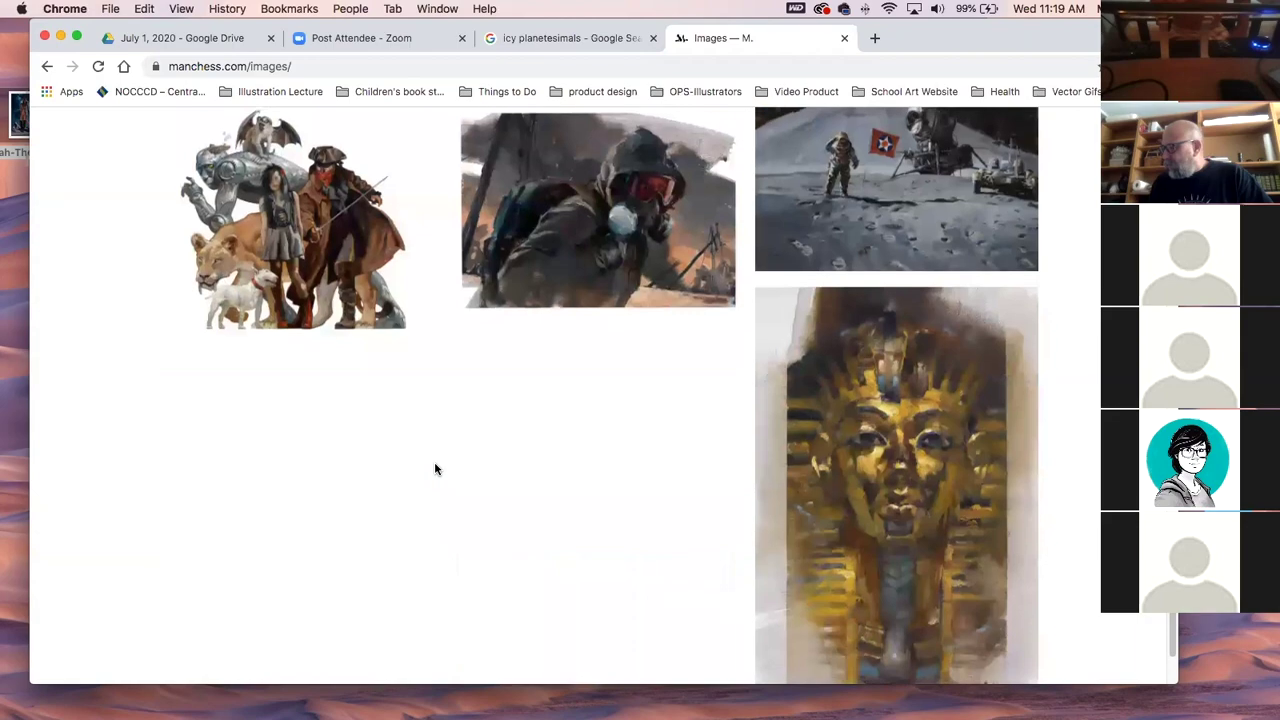
pyautogui.scroll(5, 430, 465)
pyautogui.scroll(-10, 435, 470)
pyautogui.scroll(6, 433, 470)
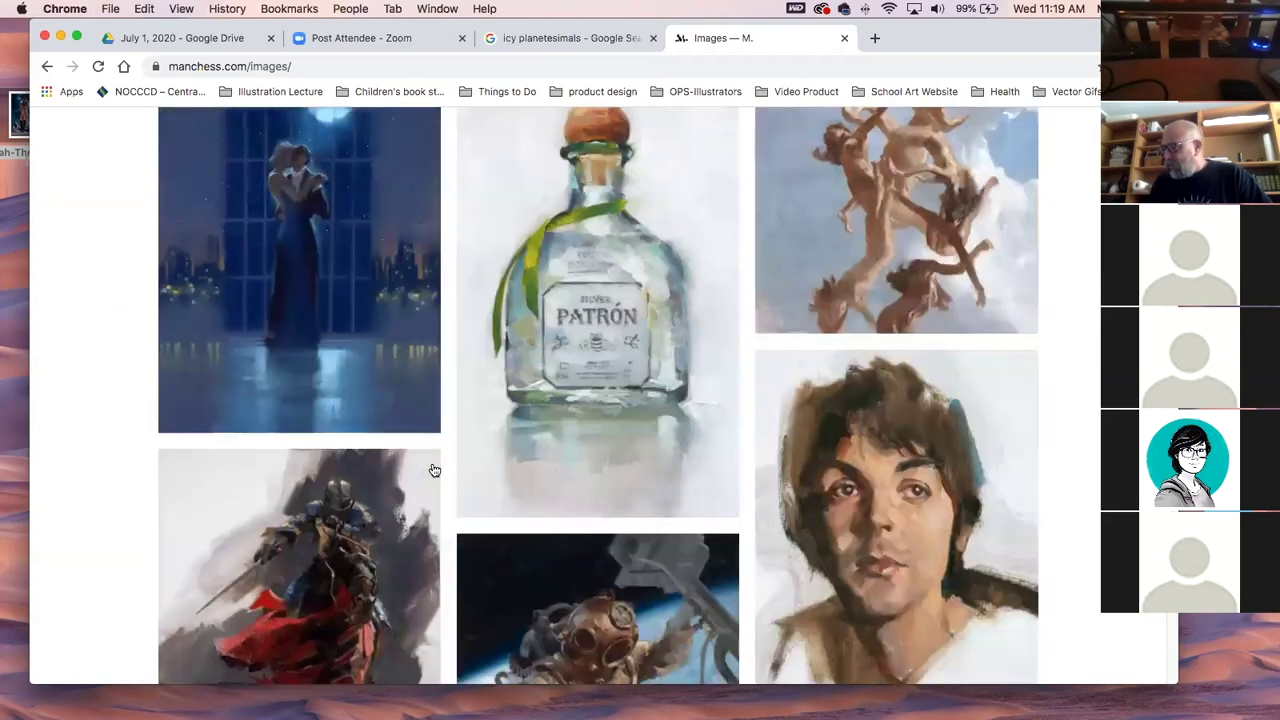
pyautogui.scroll(20, 432, 470)
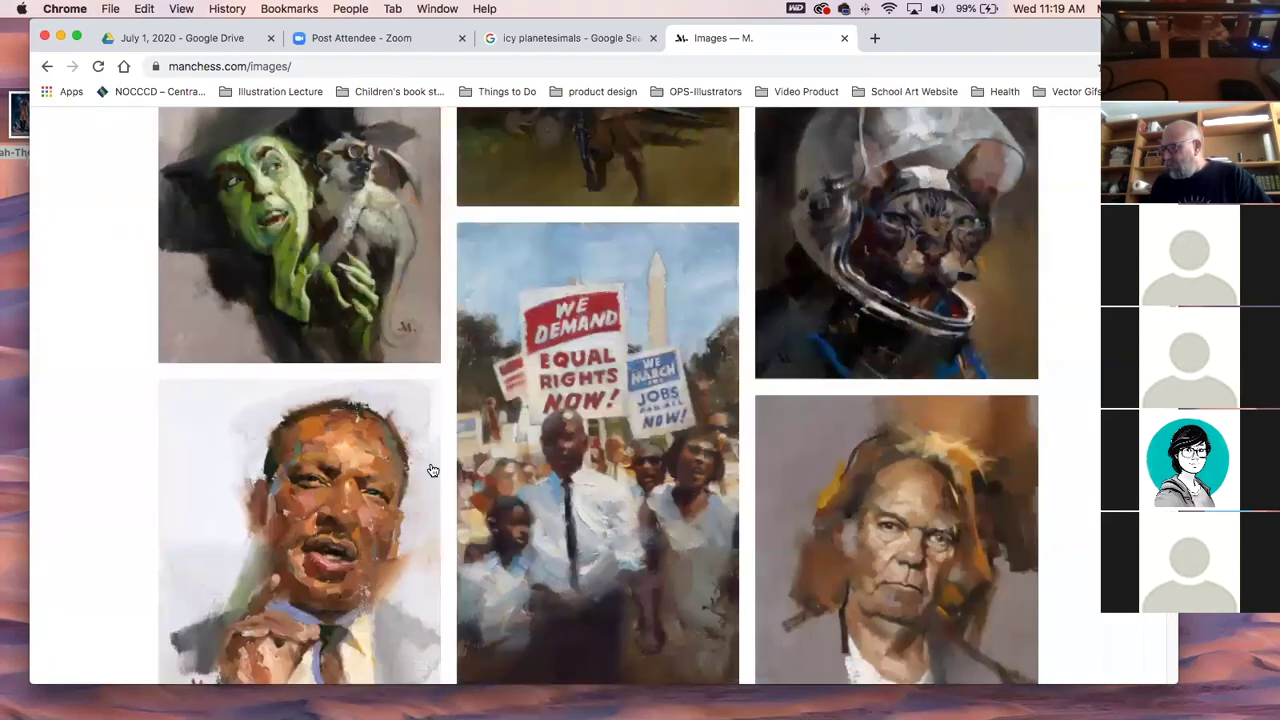
pyautogui.scroll(5, 432, 470)
pyautogui.scroll(-6, 432, 472)
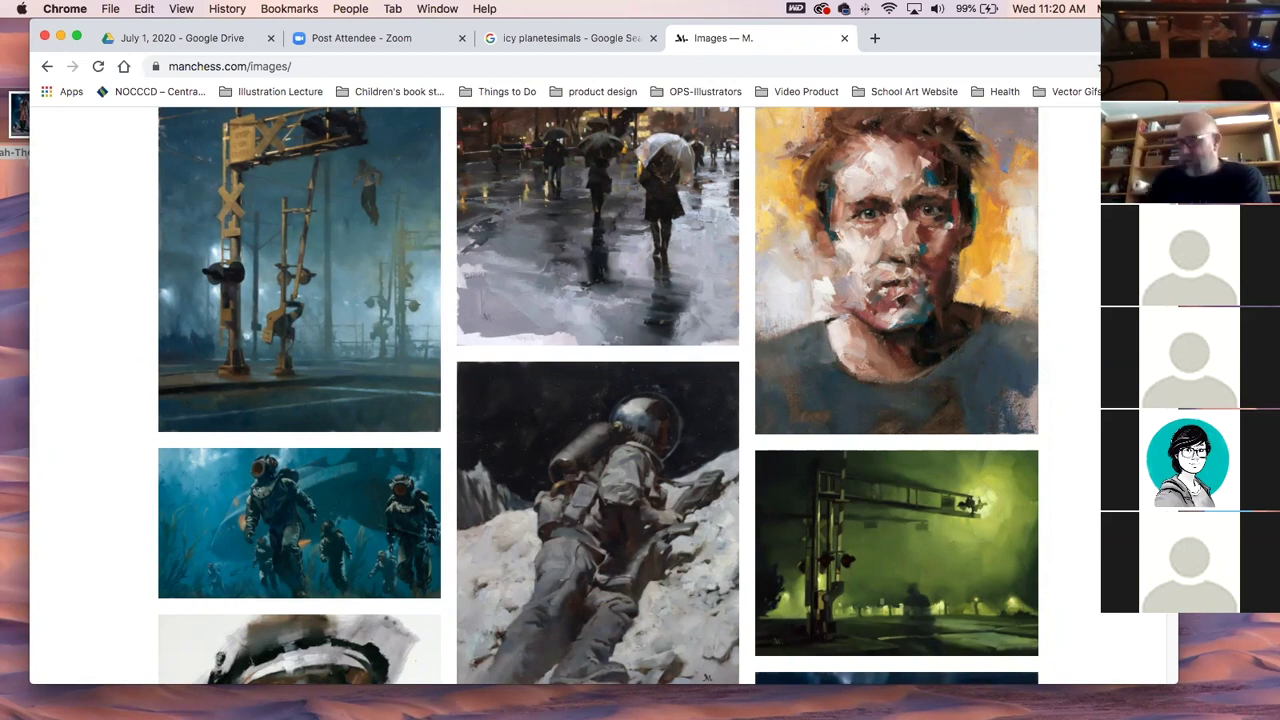
pyautogui.scroll(5, 509, 434)
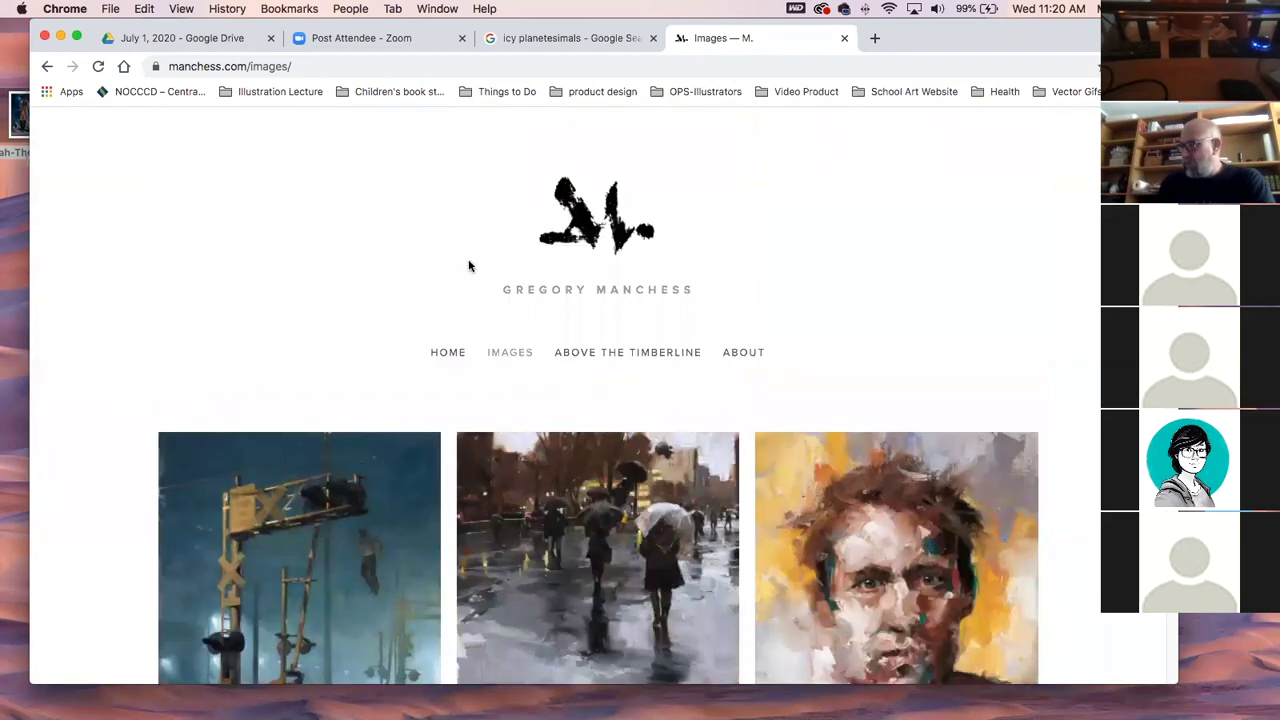
# Go to the manchess.com Home page, then push the browser aside with F11 to show the desktop.
pyautogui.click(590, 218)
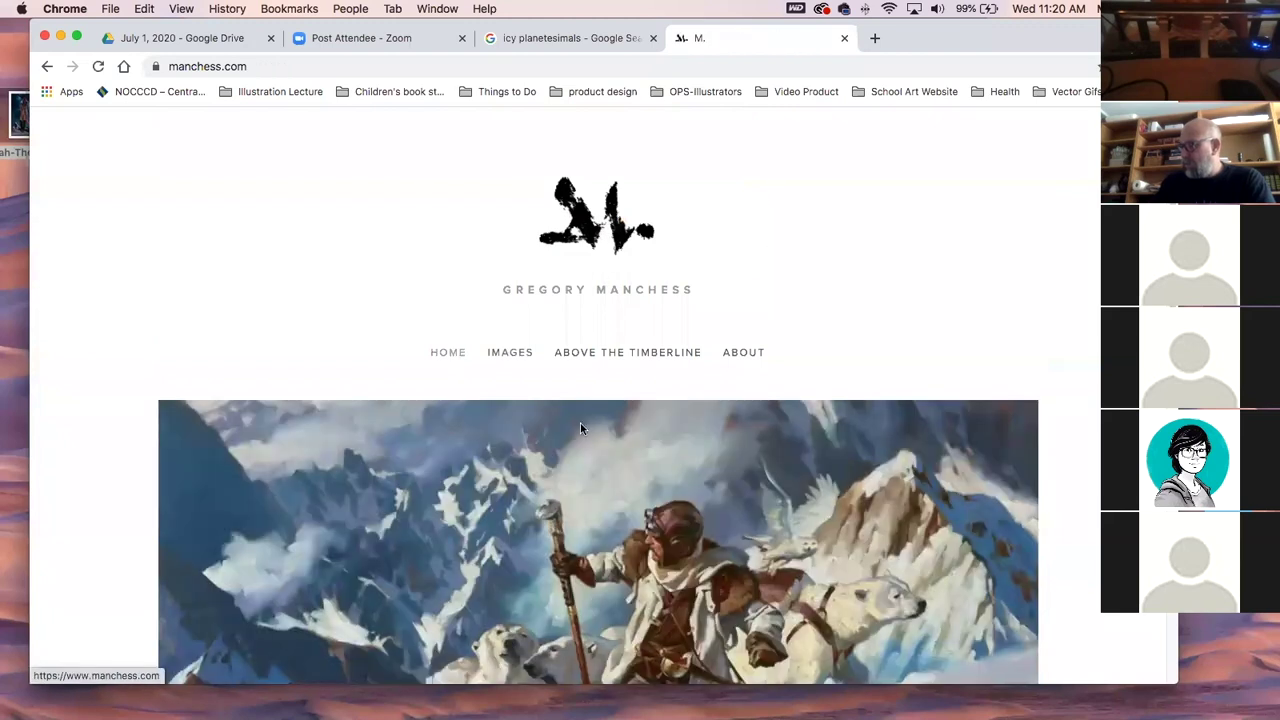
pyautogui.scroll(-3, 582, 435)
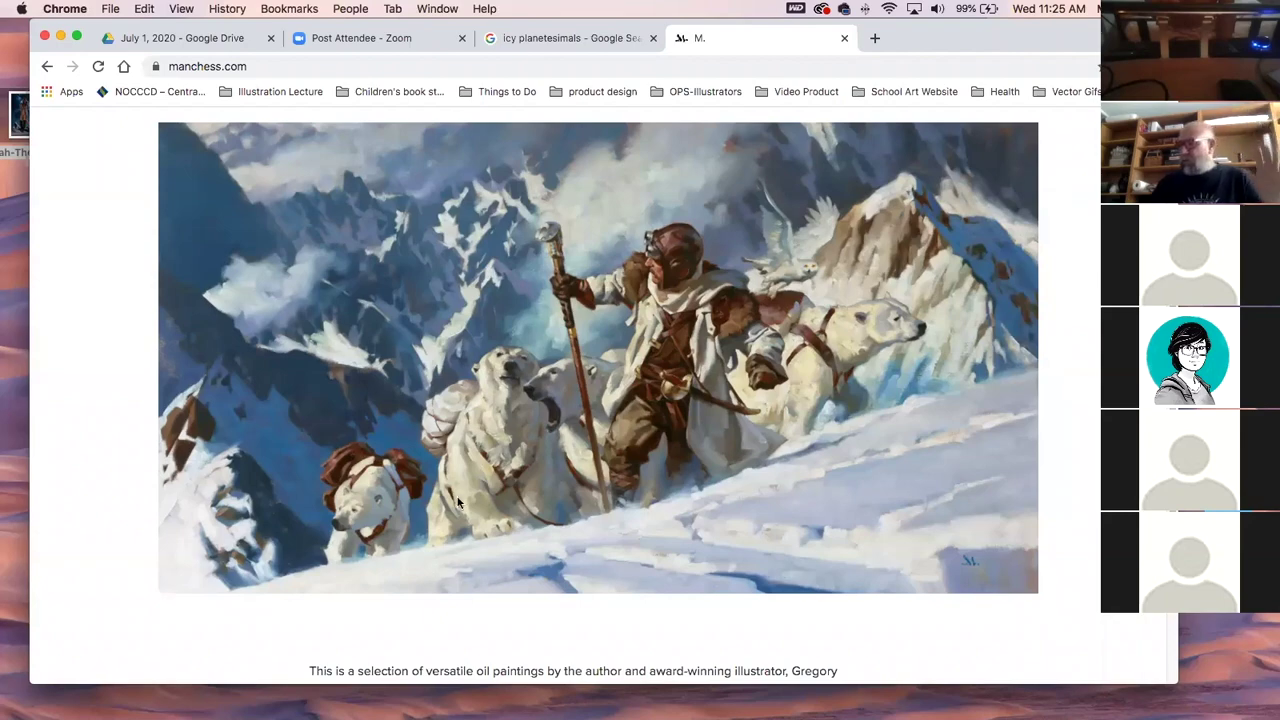
pyautogui.press('F11')
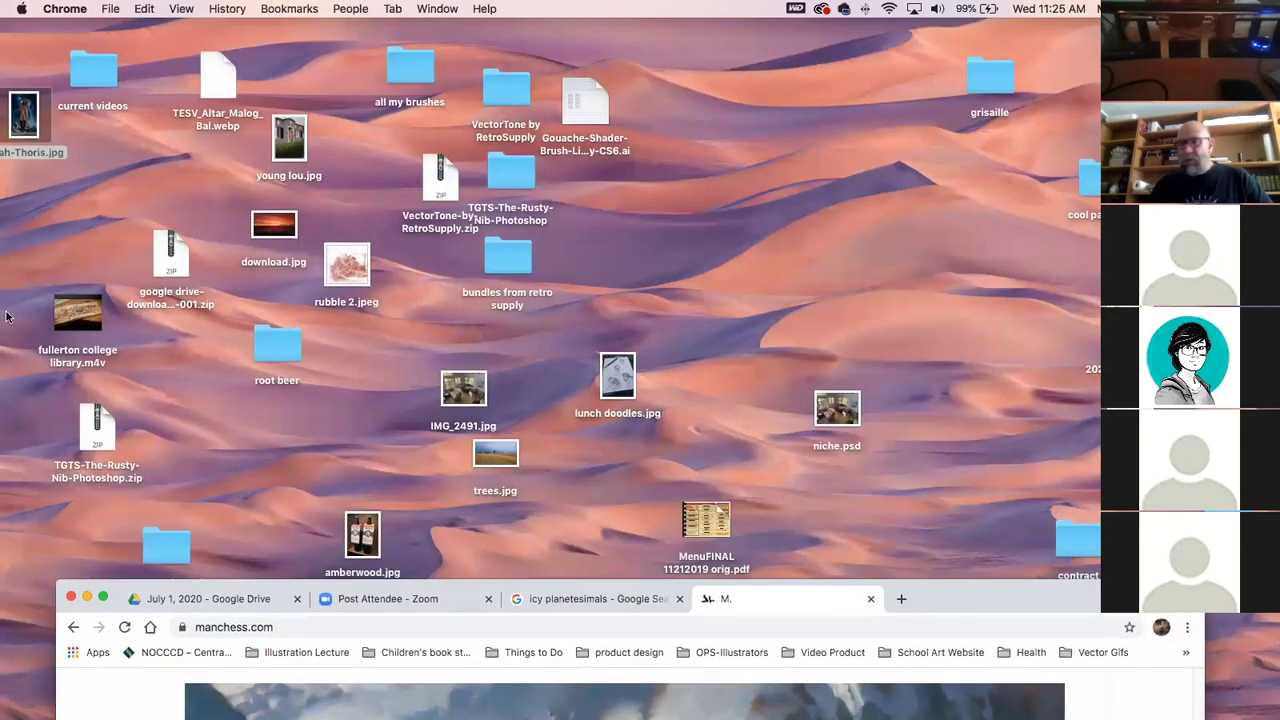